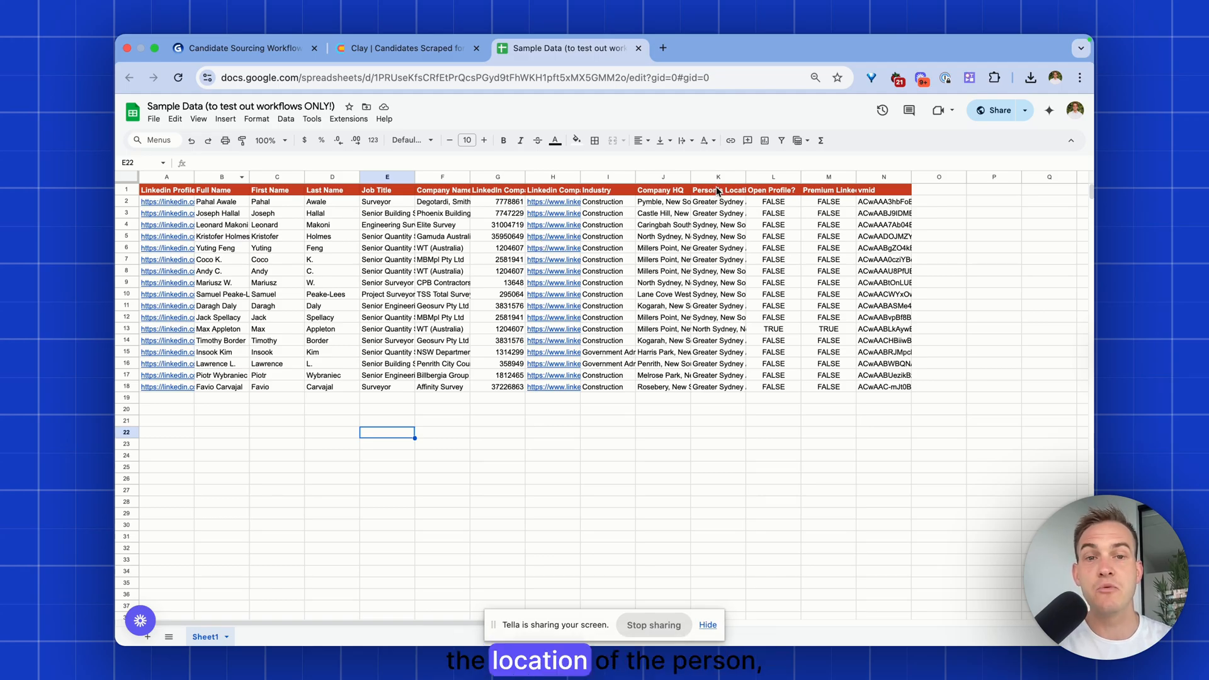
# Switch to the Gamma presentation and review the "What Clay will do" slide, highlighting the location qualification and JD screening steps
pyautogui.click(272, 51)
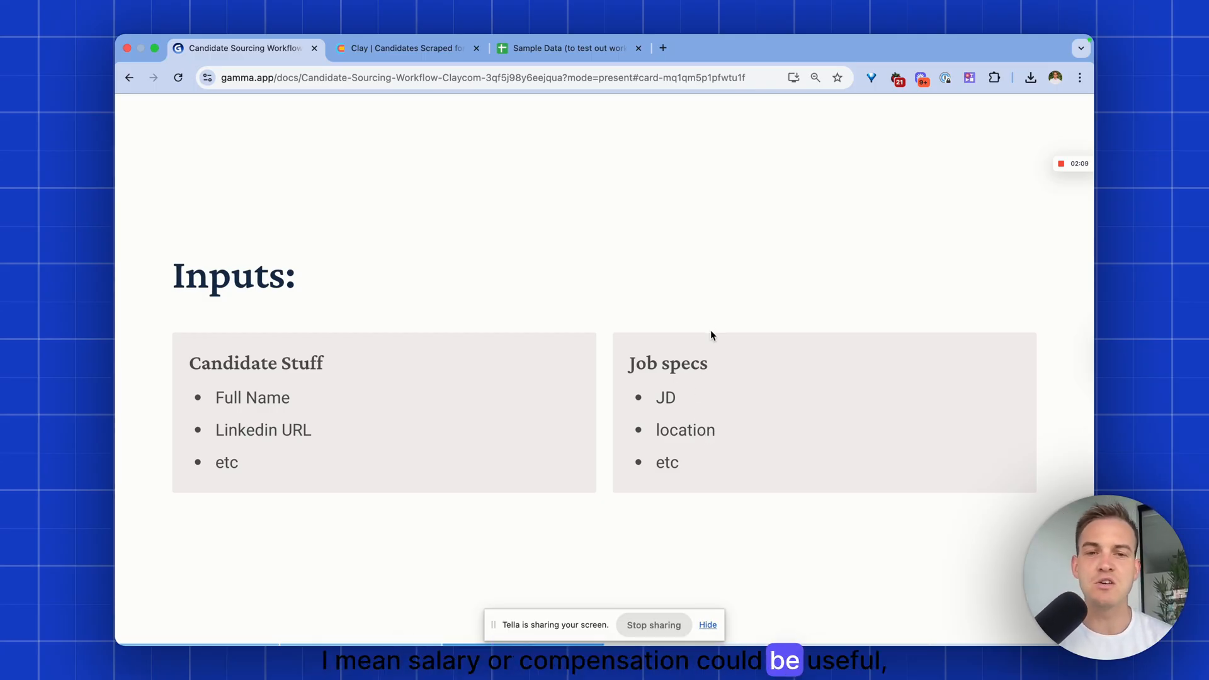
pyautogui.press('Right')
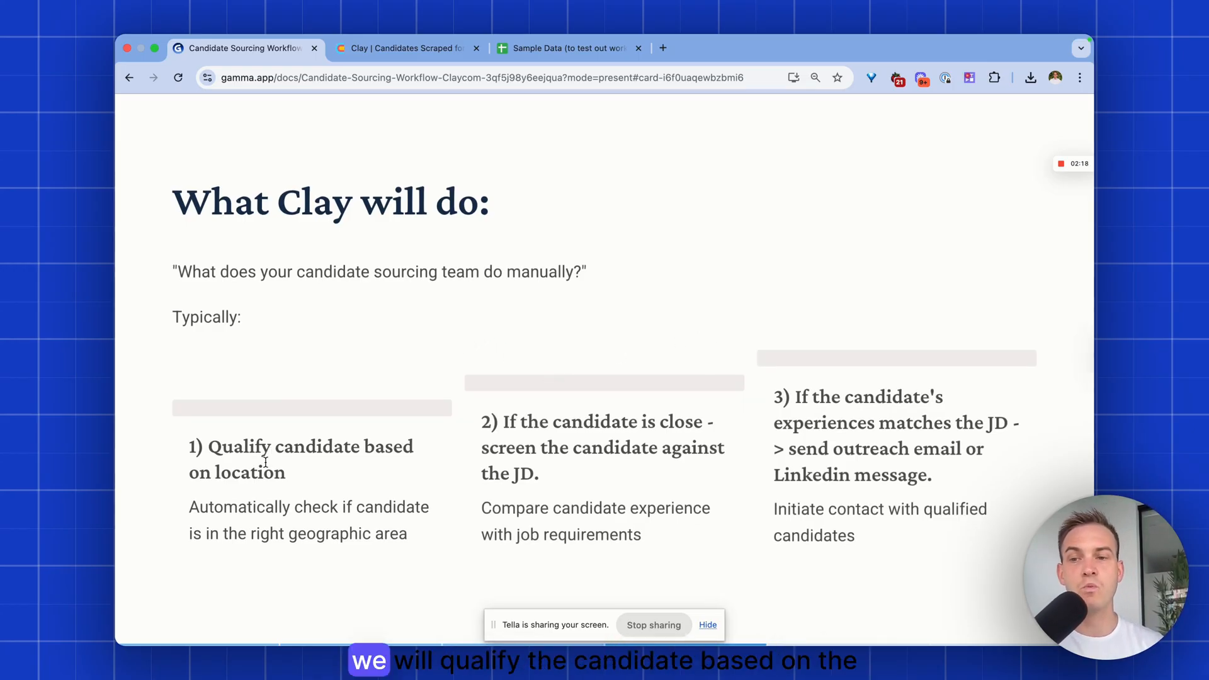
pyautogui.moveTo(209, 455); pyautogui.dragTo(296, 474)
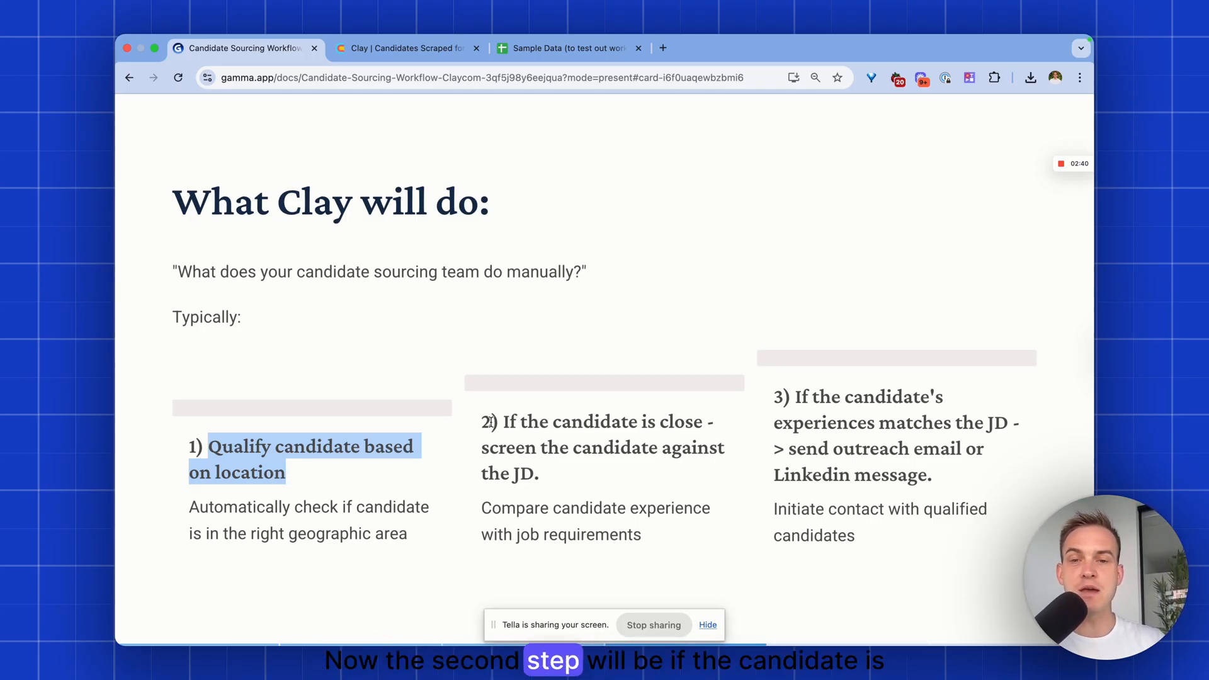
pyautogui.moveTo(502, 422); pyautogui.dragTo(678, 469)
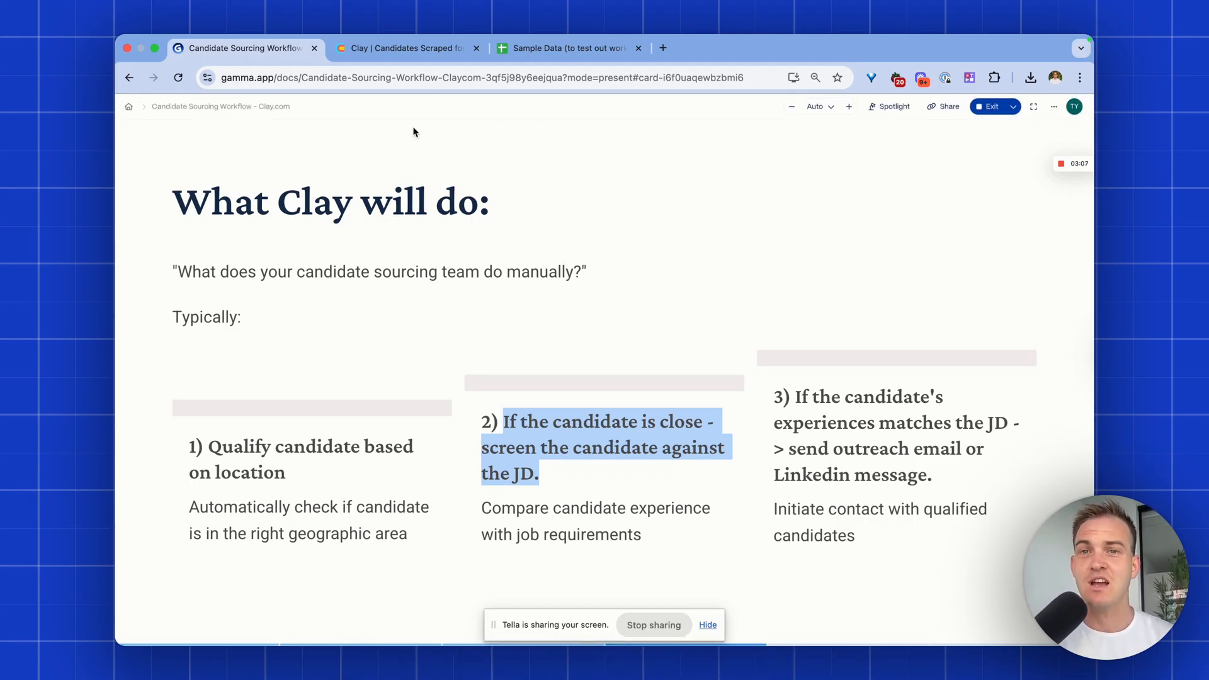
# Switch to the Clay candidates table and examine its green input columns, from candidate location and job description through to phone number
pyautogui.click(410, 51)
pyautogui.hscroll(-6, 462, 215)
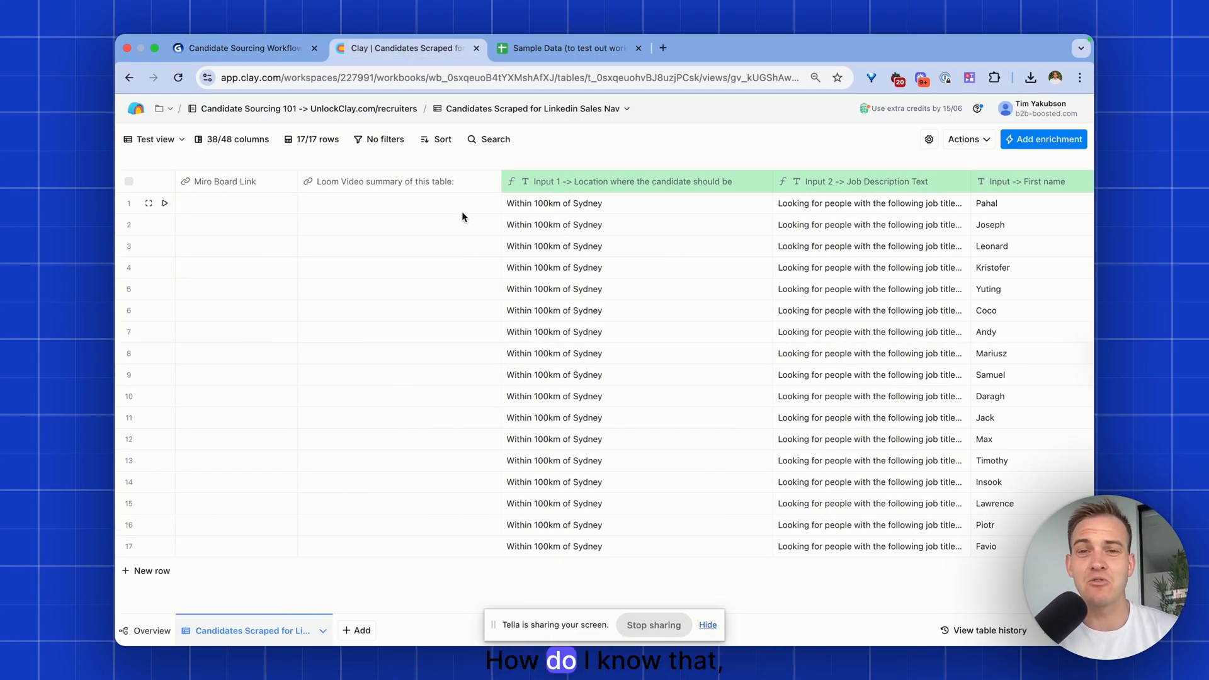
pyautogui.hscroll(5, 462, 217)
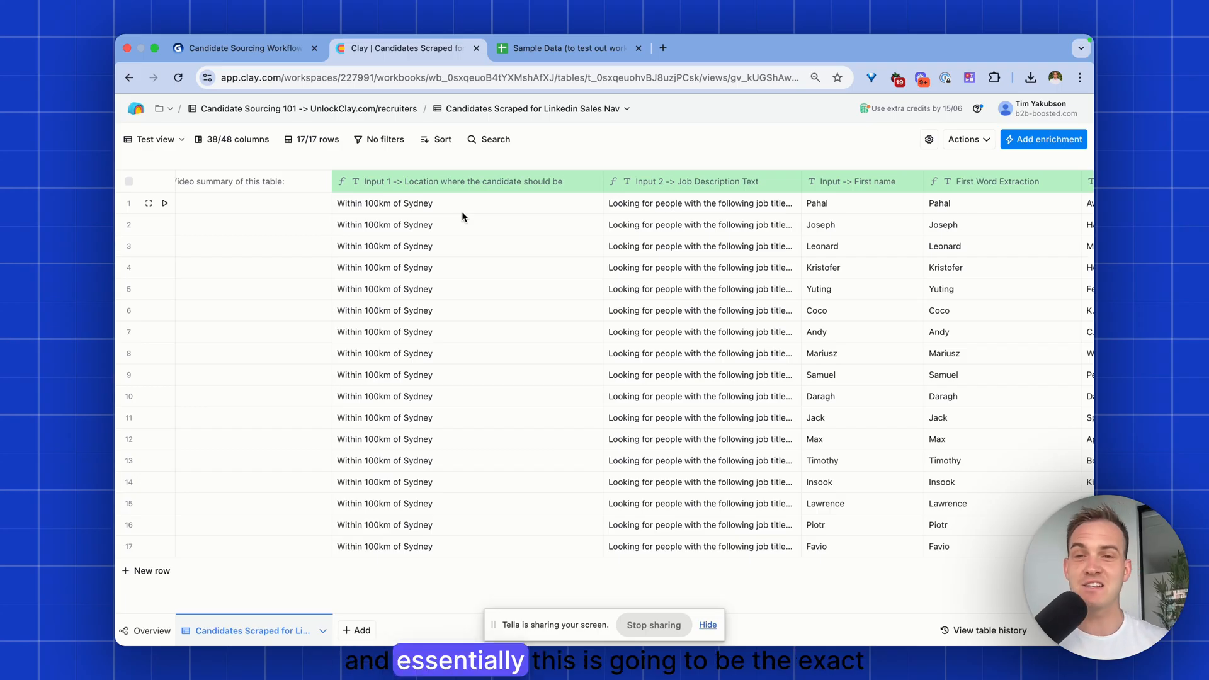
pyautogui.hscroll(3, 462, 218)
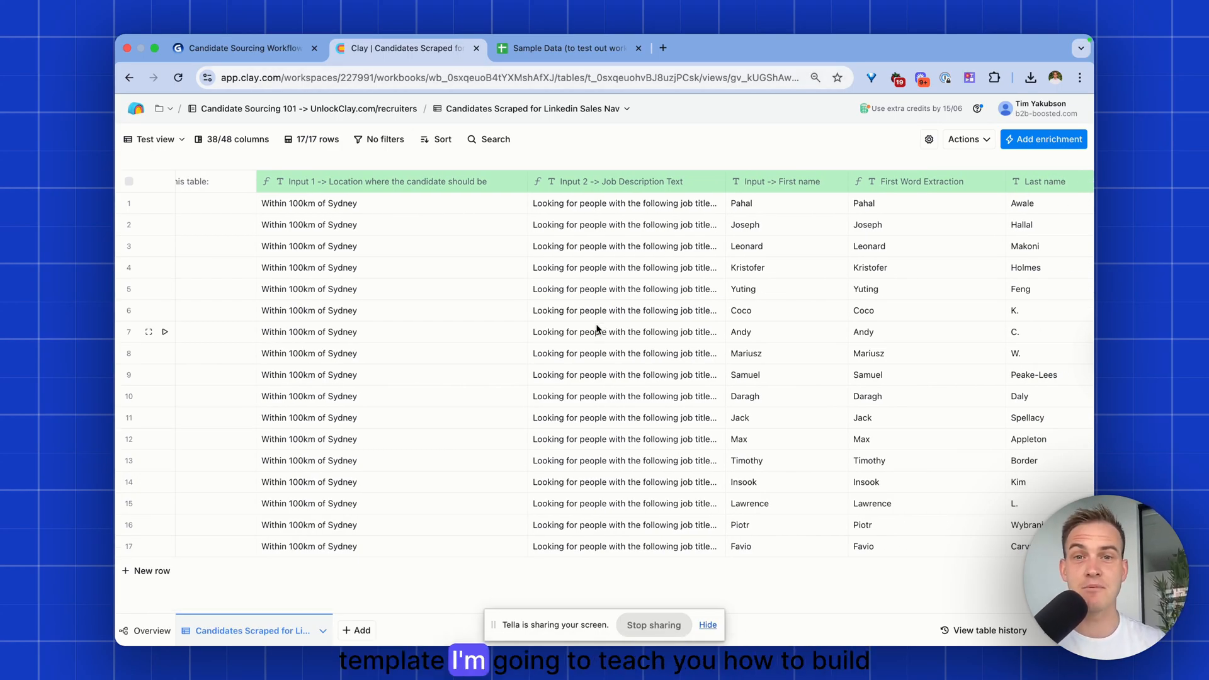
pyautogui.hscroll(1, 596, 332)
pyautogui.hscroll(2, 597, 331)
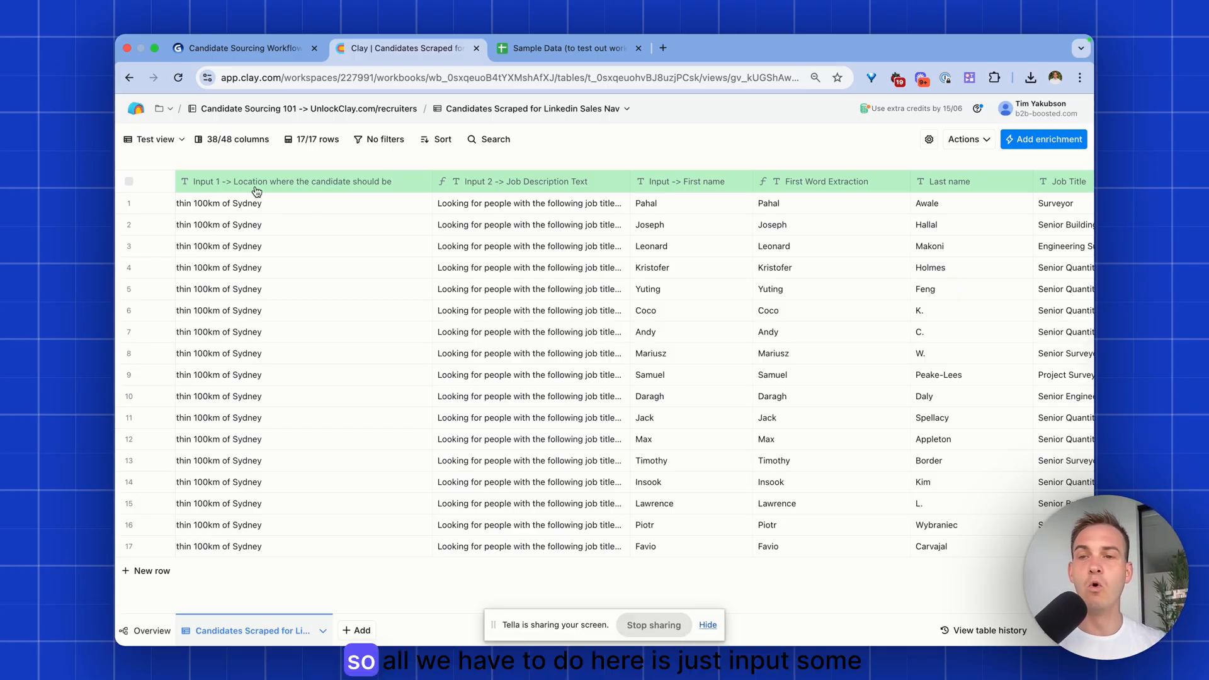
pyautogui.hscroll(-1, 313, 208)
pyautogui.hscroll(-1, 312, 207)
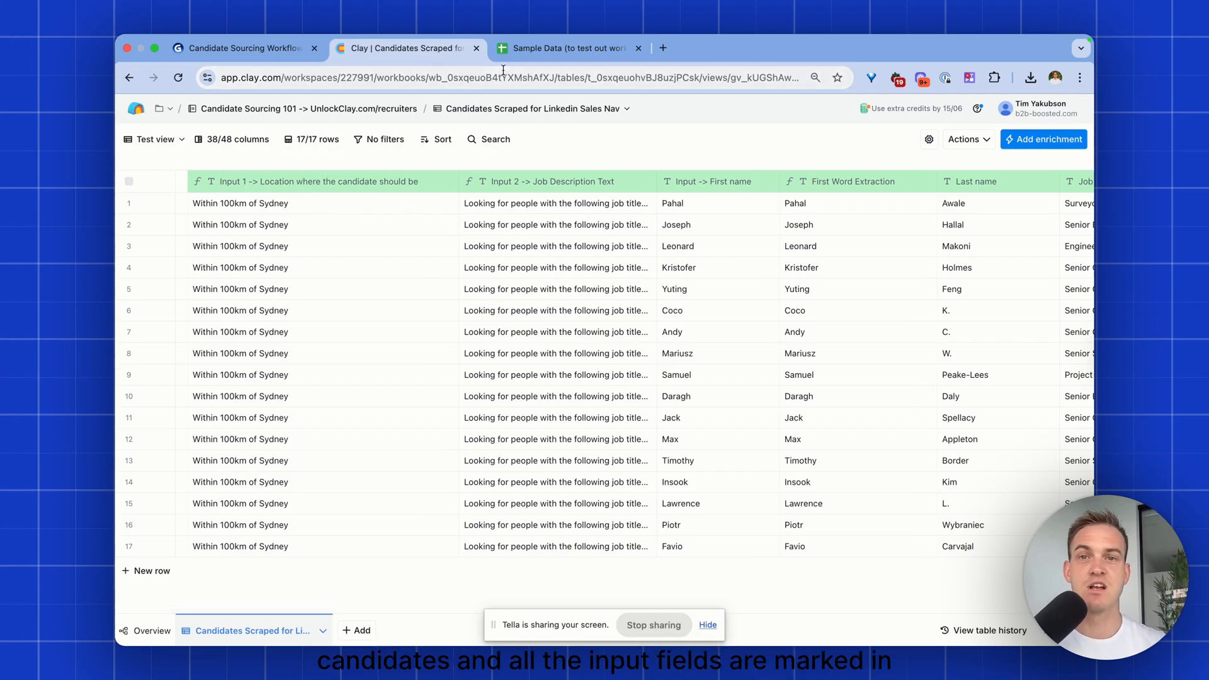
pyautogui.hscroll(5, 481, 190)
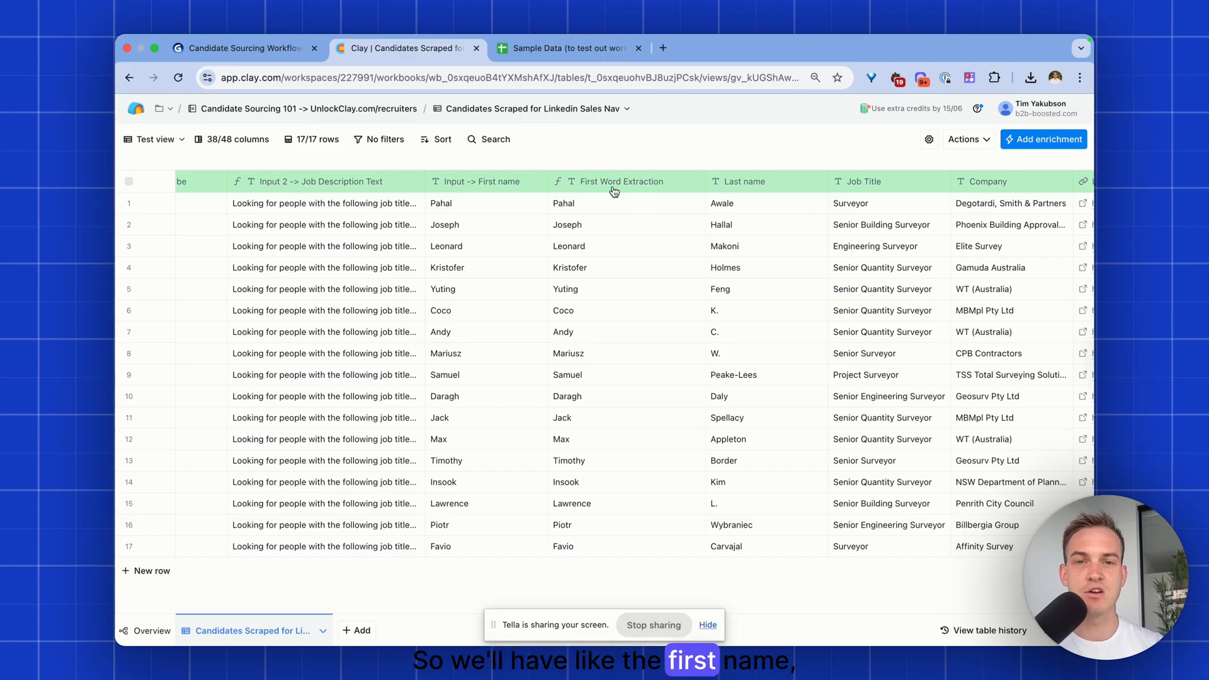
pyautogui.hscroll(5, 611, 192)
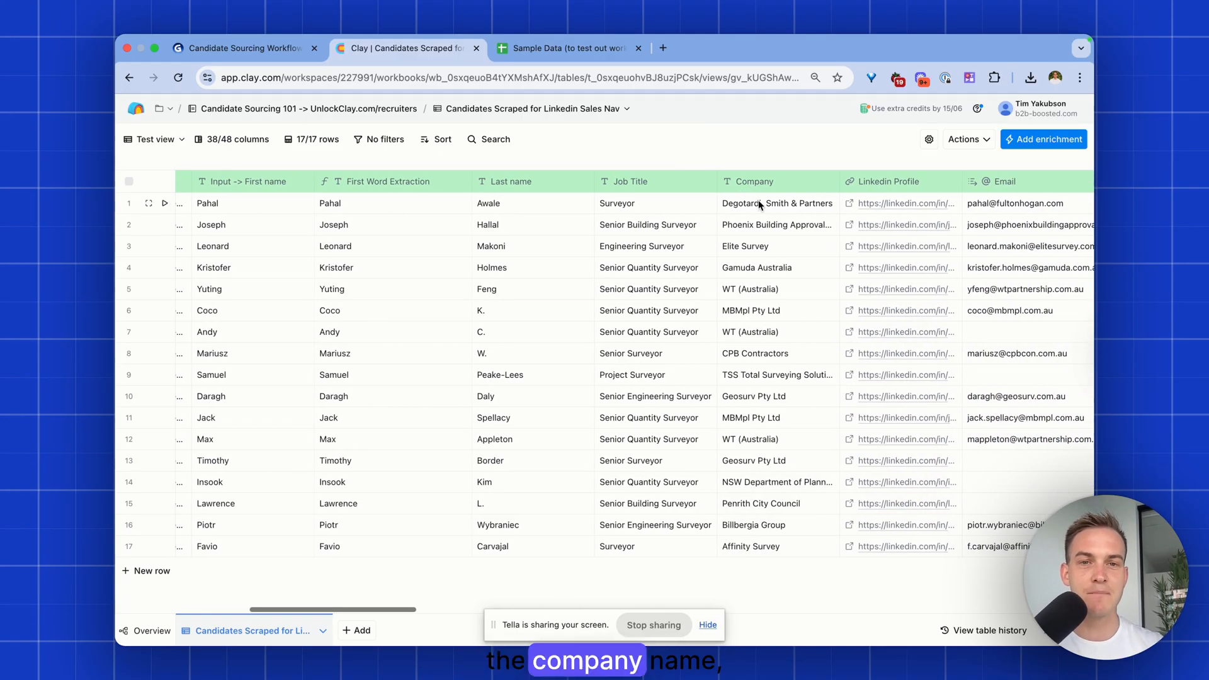
pyautogui.hscroll(4, 951, 185)
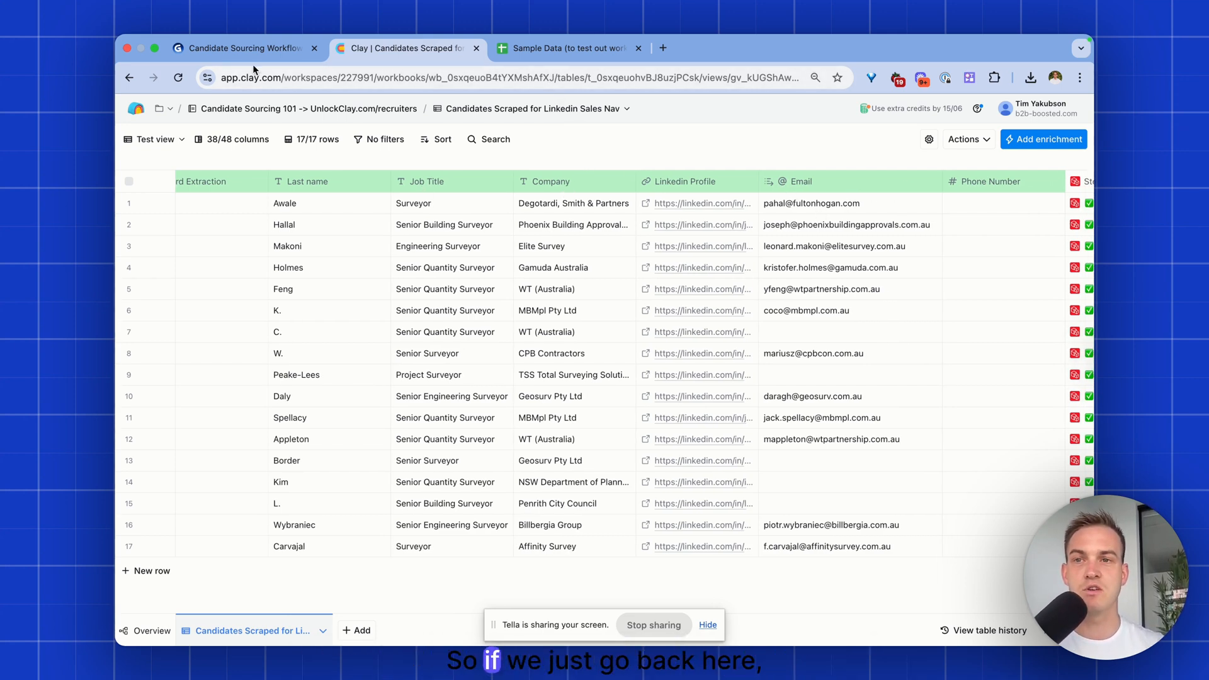
# Check the possible input sources on the presentation's "Reminder - What Clay is..." slide, then return to the Clay table
pyautogui.click(246, 48)
pyautogui.scroll(5, 233, 123)
pyautogui.scroll(-2, 233, 122)
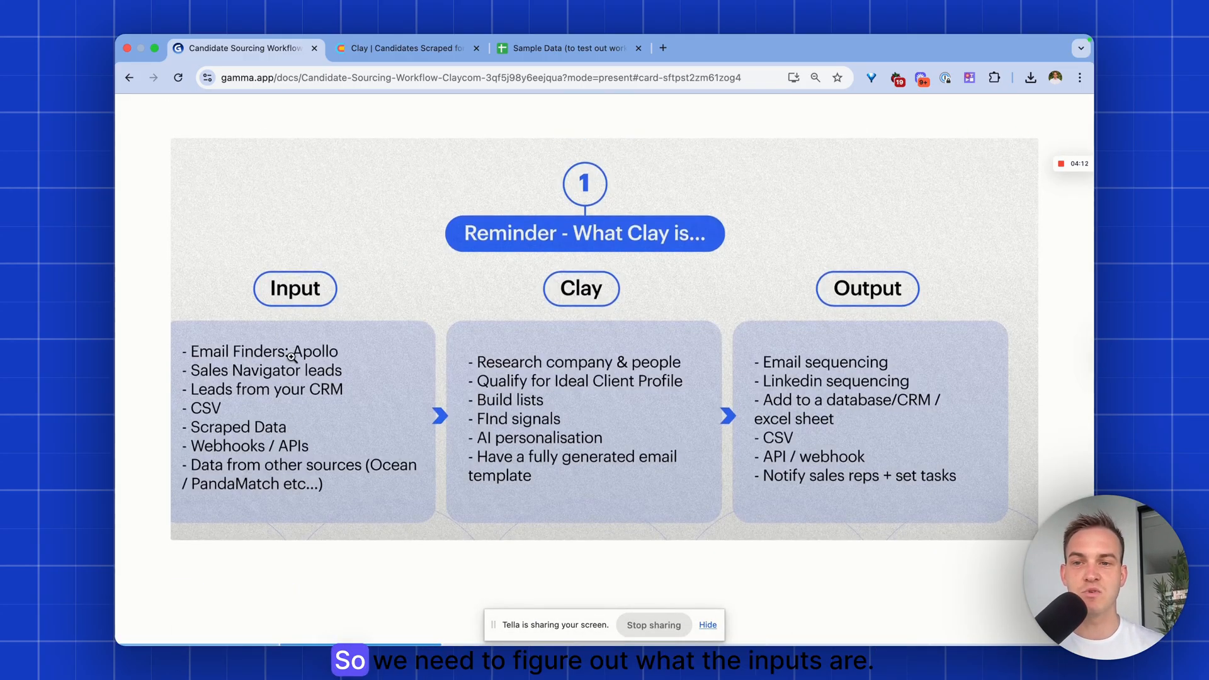
pyautogui.click(406, 50)
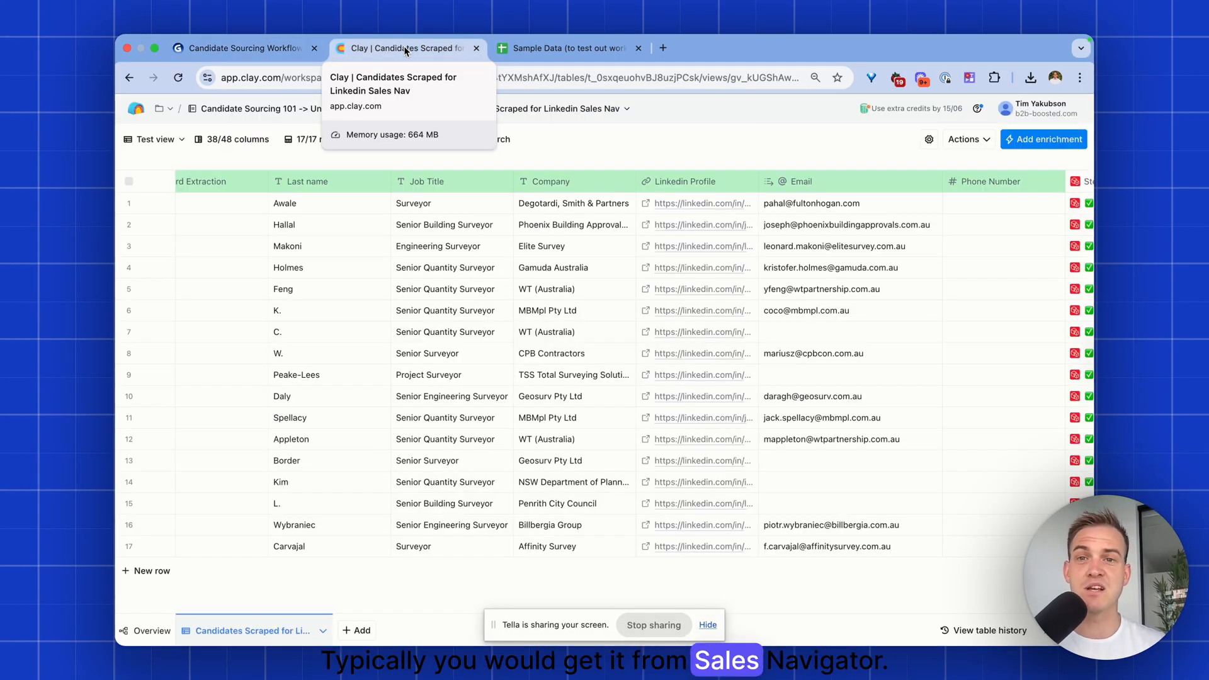
# Open LinkedIn Sales Navigator in a new tab and filter leads by the current job title "GTM engineer"
pyautogui.click(663, 48)
pyautogui.click(564, 108)
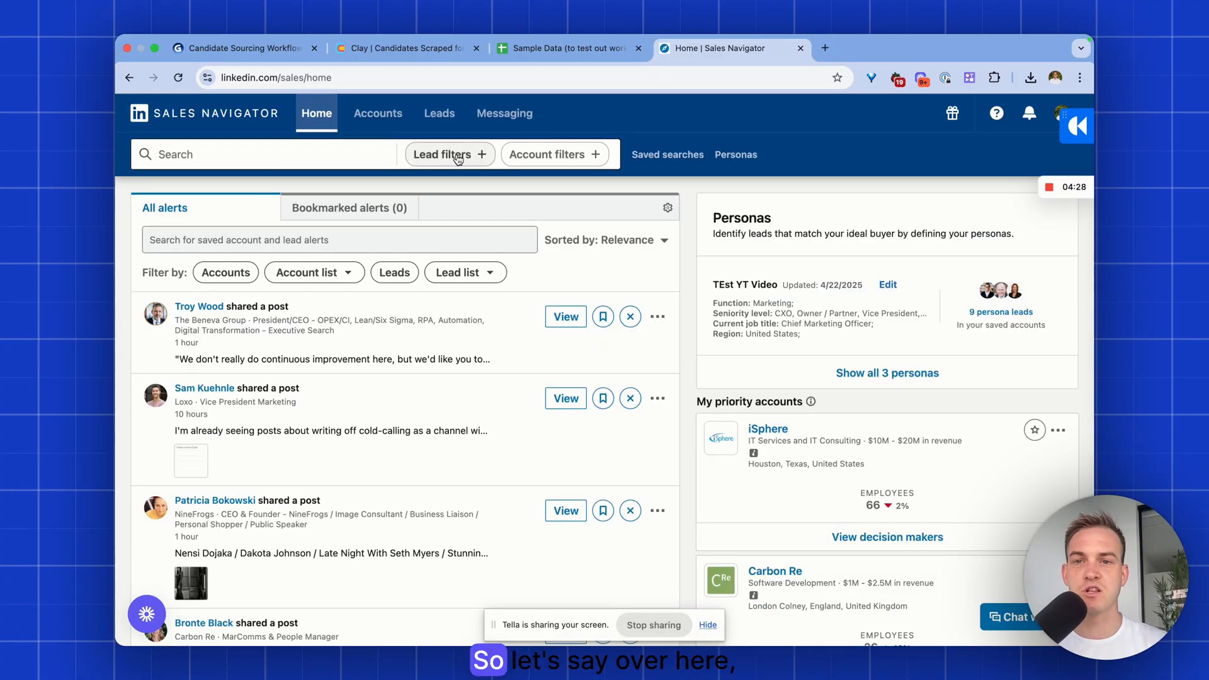
pyautogui.click(458, 157)
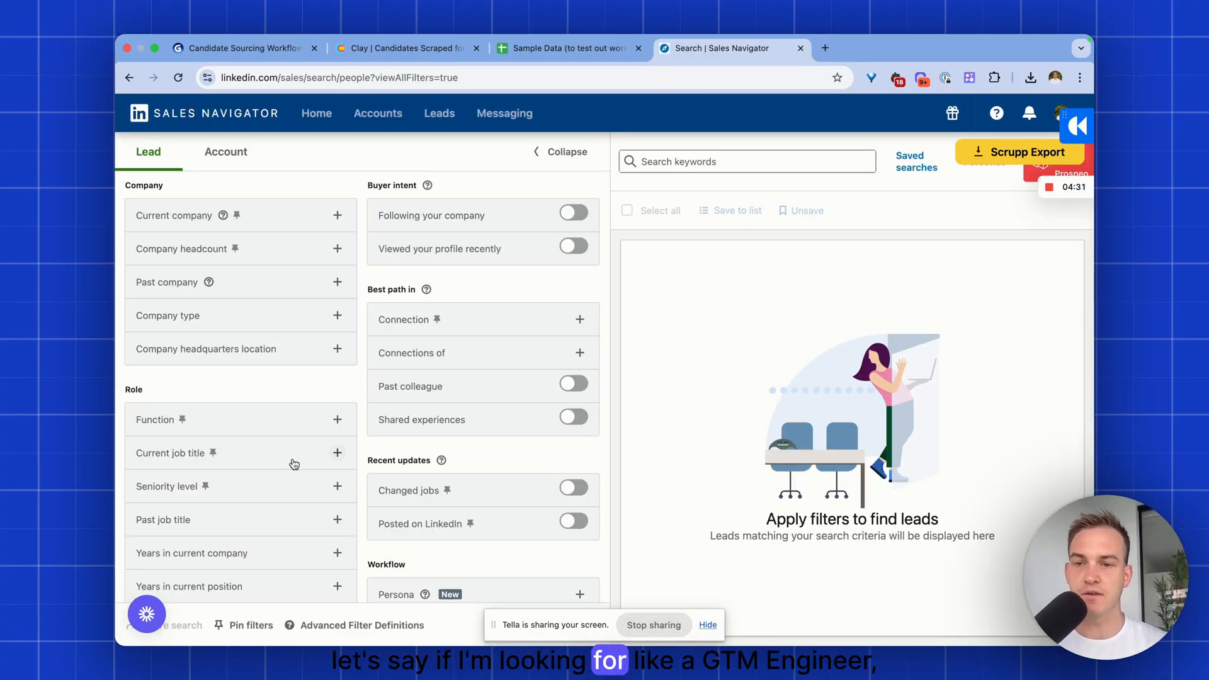
pyautogui.click(294, 464)
pyautogui.write('G')
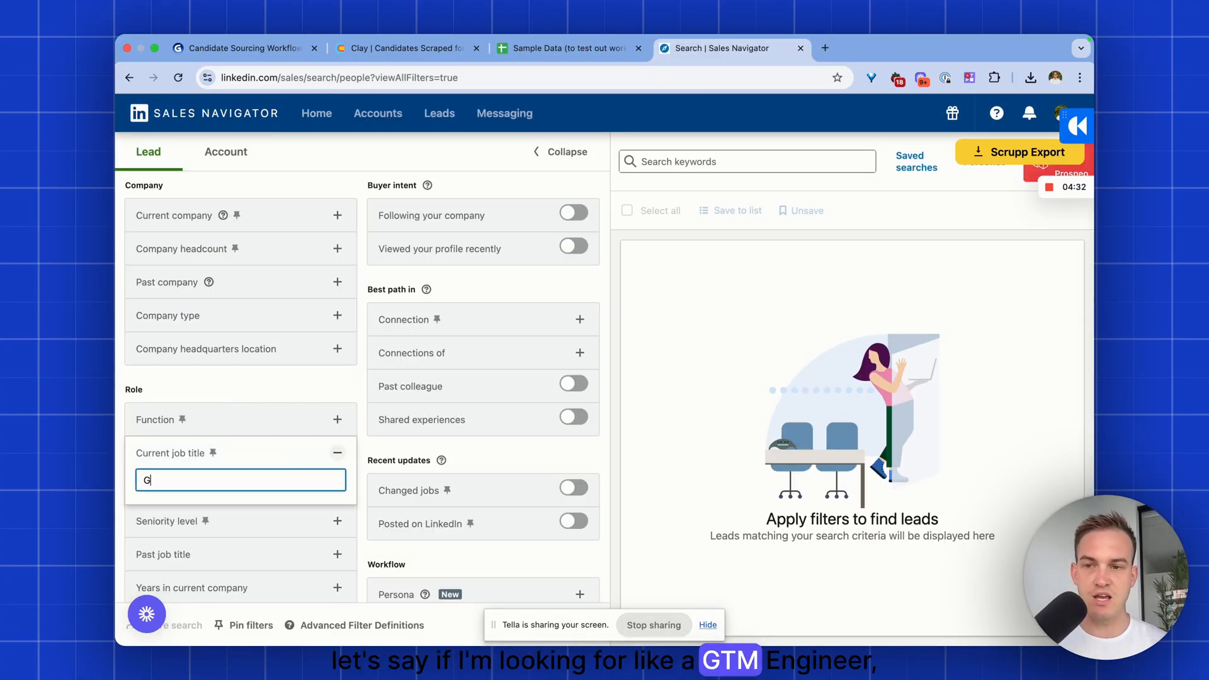
pyautogui.write('TM engineer')
pyautogui.press('Return')
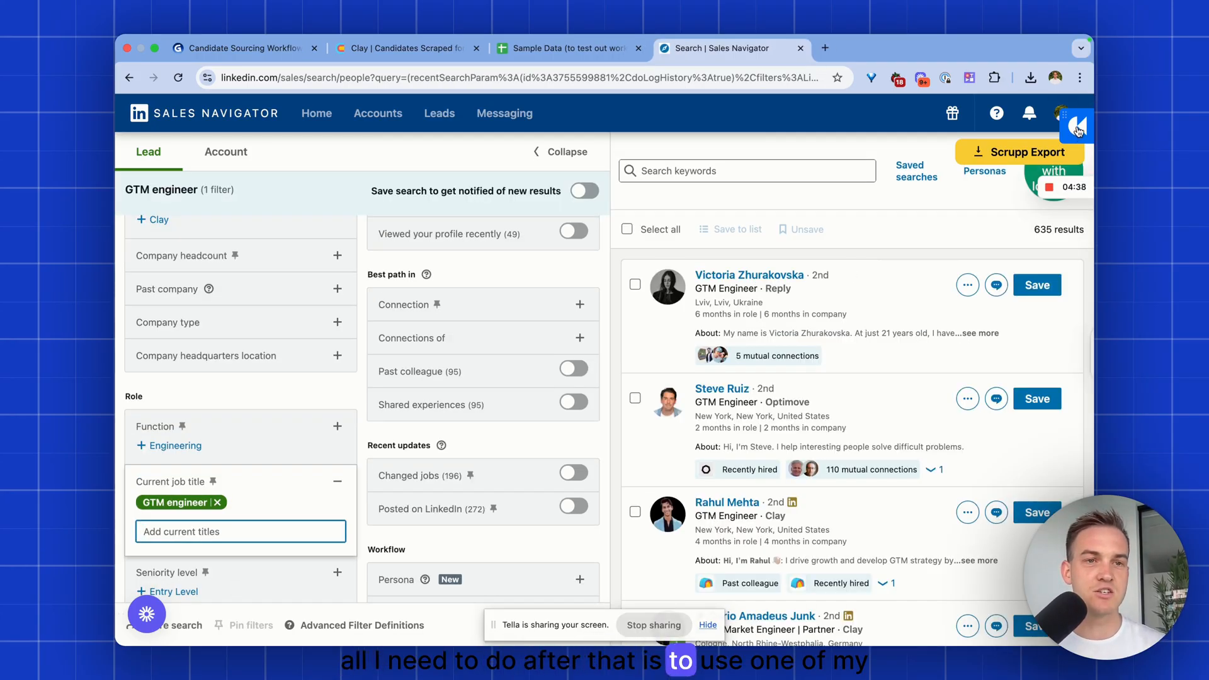
# Launch the Prospeo - Email Finder browser extension and log in to Prospeo with Google
pyautogui.moveTo(1066, 187)
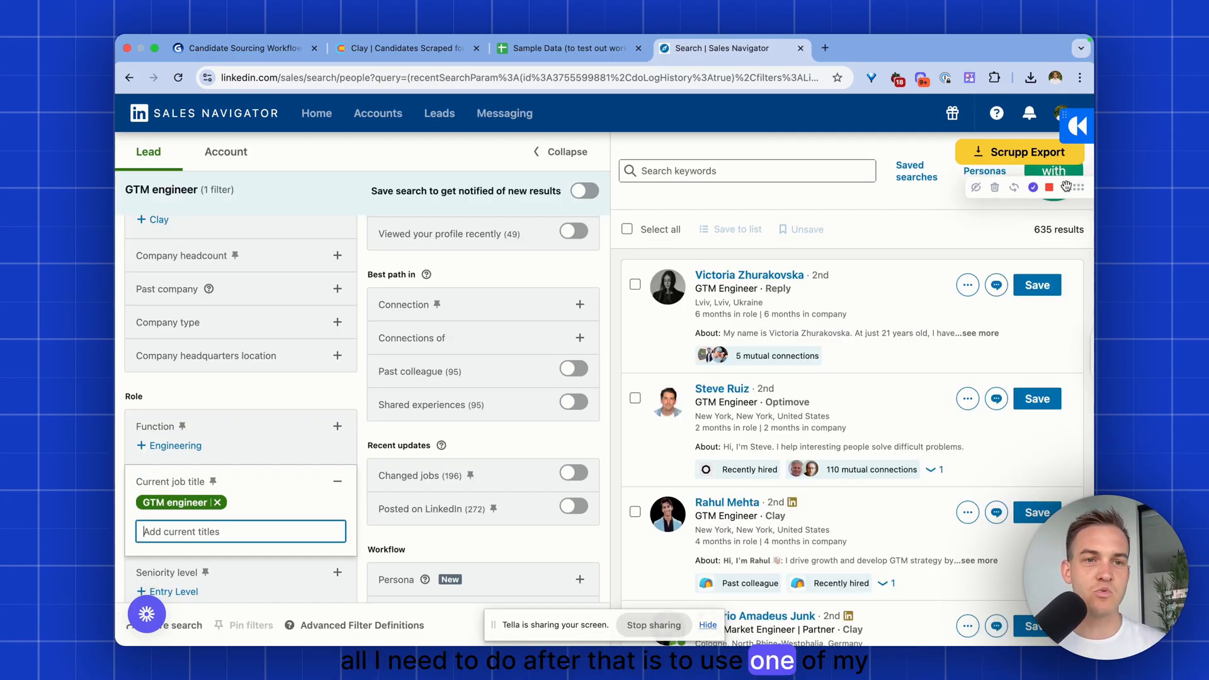
pyautogui.click(829, 176)
pyautogui.click(993, 78)
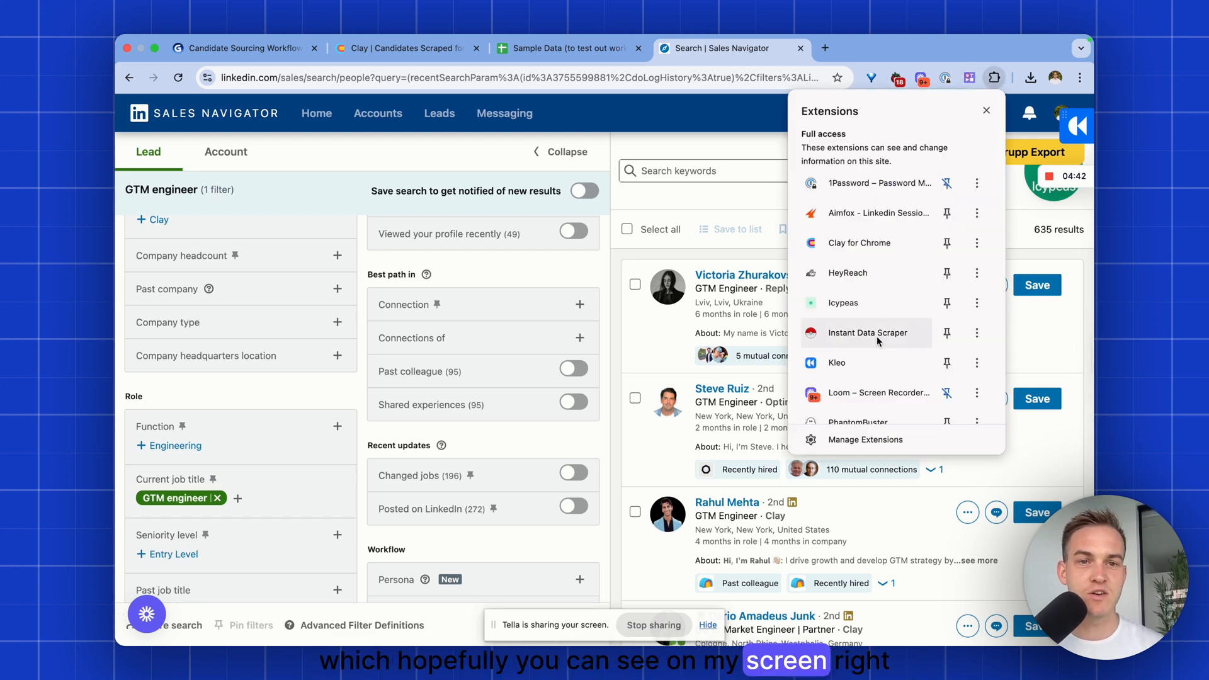
pyautogui.scroll(-4, 877, 333)
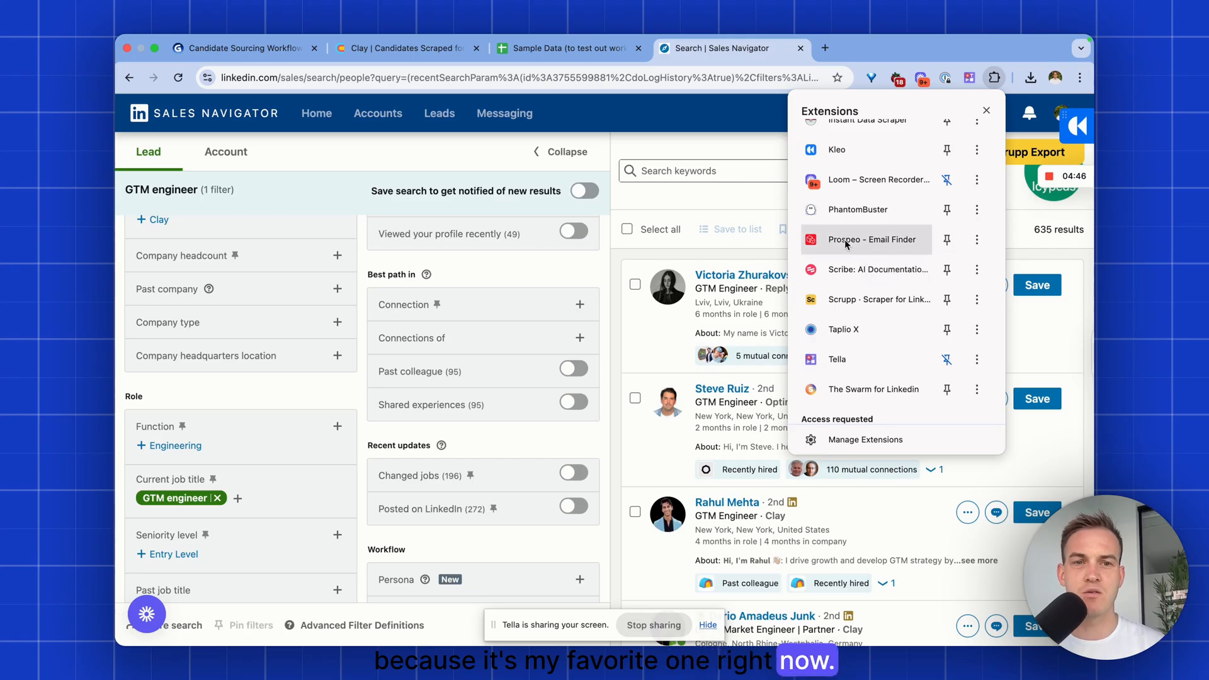
pyautogui.click(865, 240)
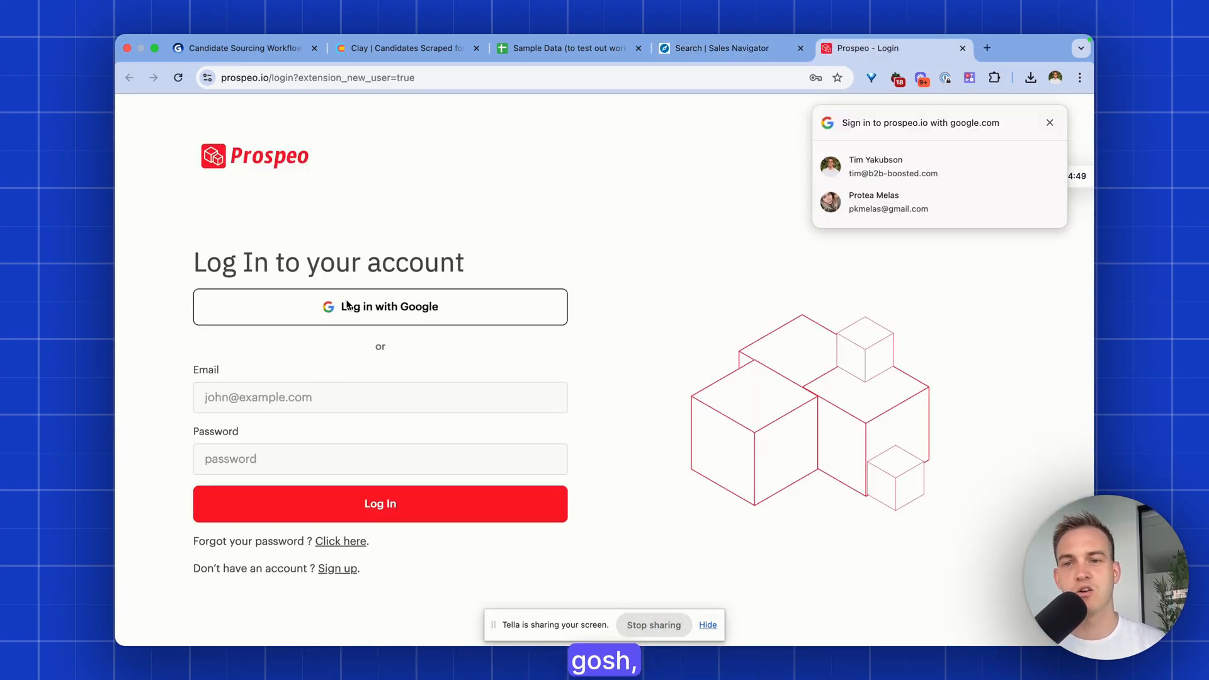
pyautogui.click(347, 312)
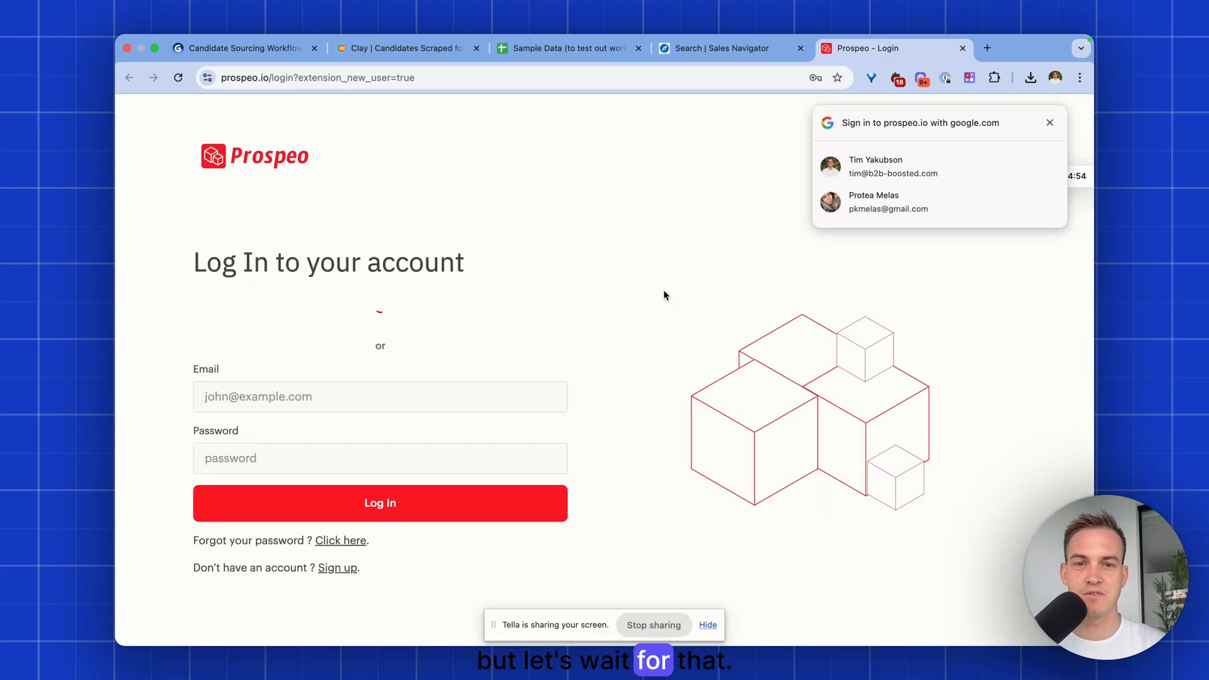
# Return to the Sales Navigator search and open its LinkedIn Sales Navigator export through the Prospeo extension
pyautogui.click(699, 49)
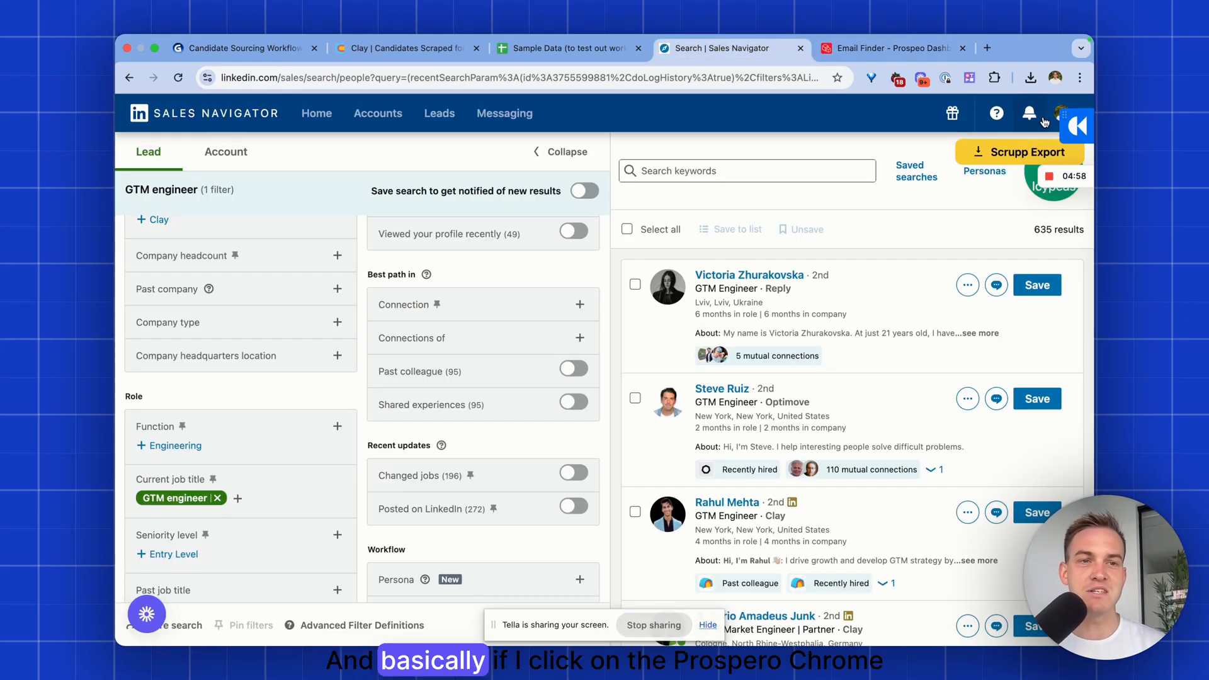
pyautogui.click(995, 78)
pyautogui.scroll(-3, 857, 303)
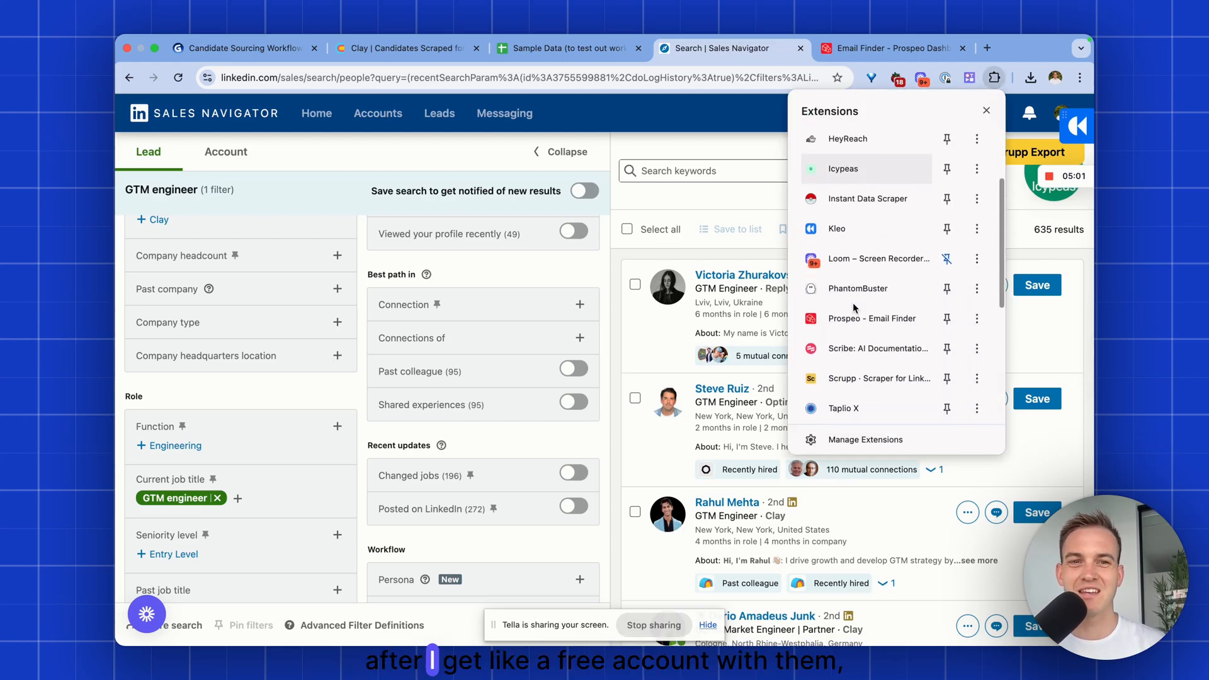
pyautogui.scroll(-1, 875, 307)
pyautogui.click(872, 309)
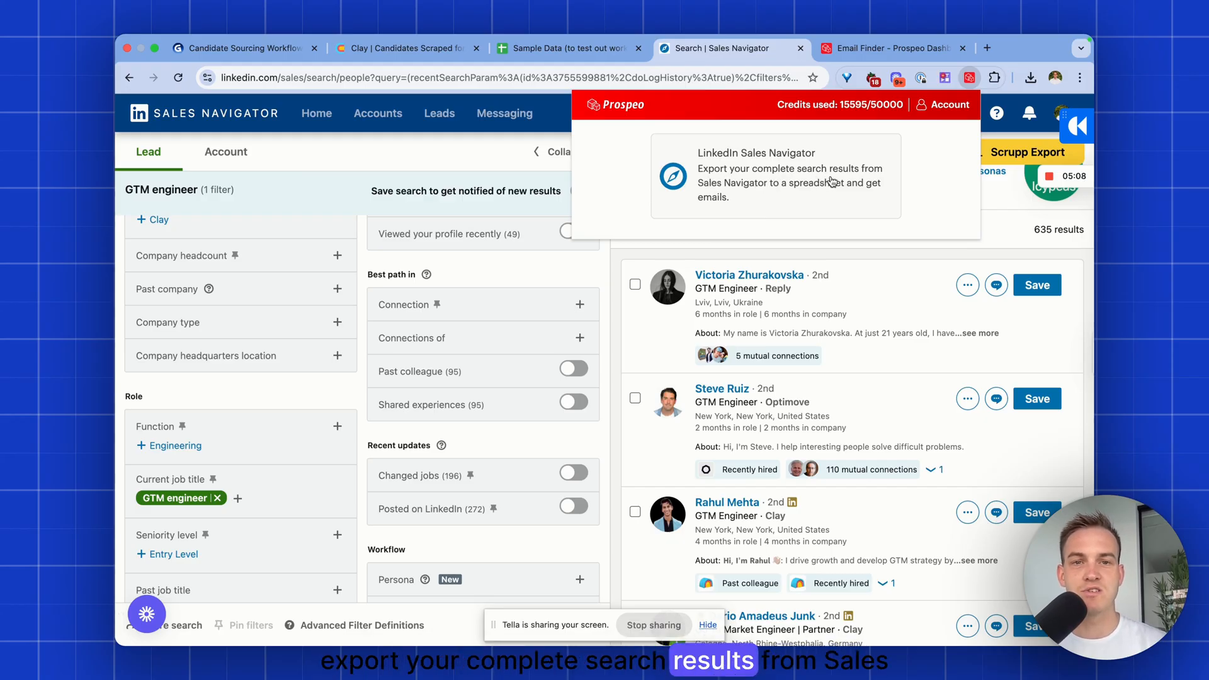
pyautogui.click(767, 184)
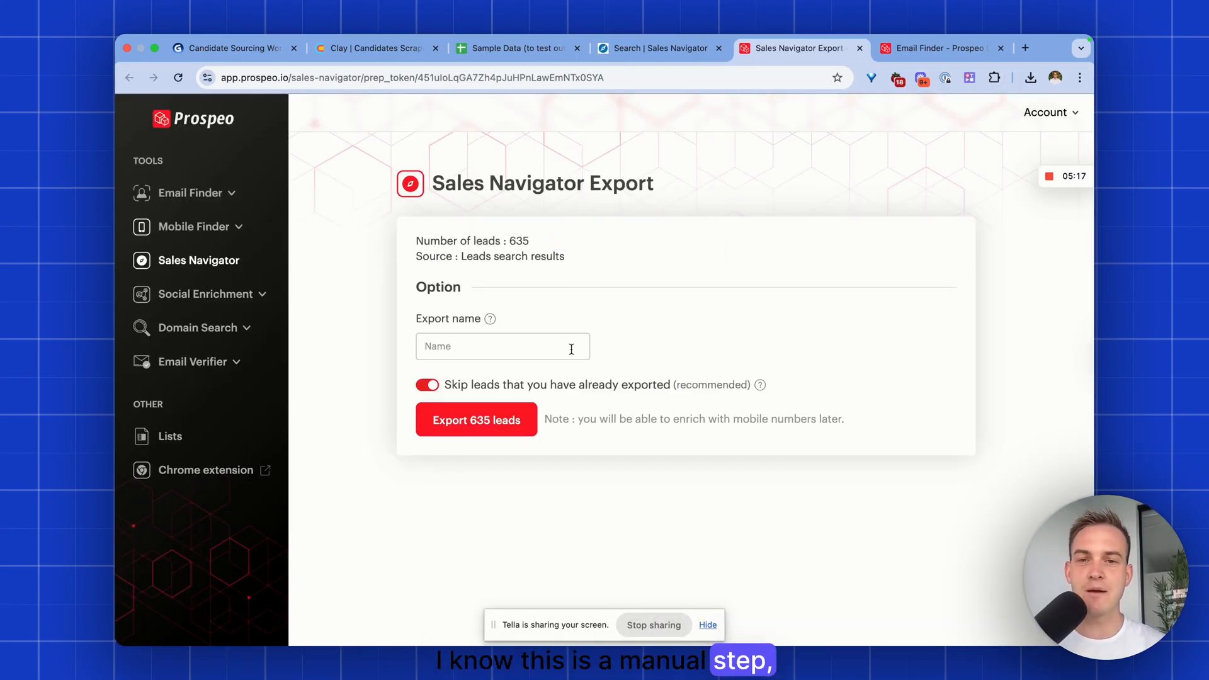
# Name the lead export "gtm engineer" and turn off skipping leads that were already exported
pyautogui.click(571, 349)
pyautogui.click(427, 386)
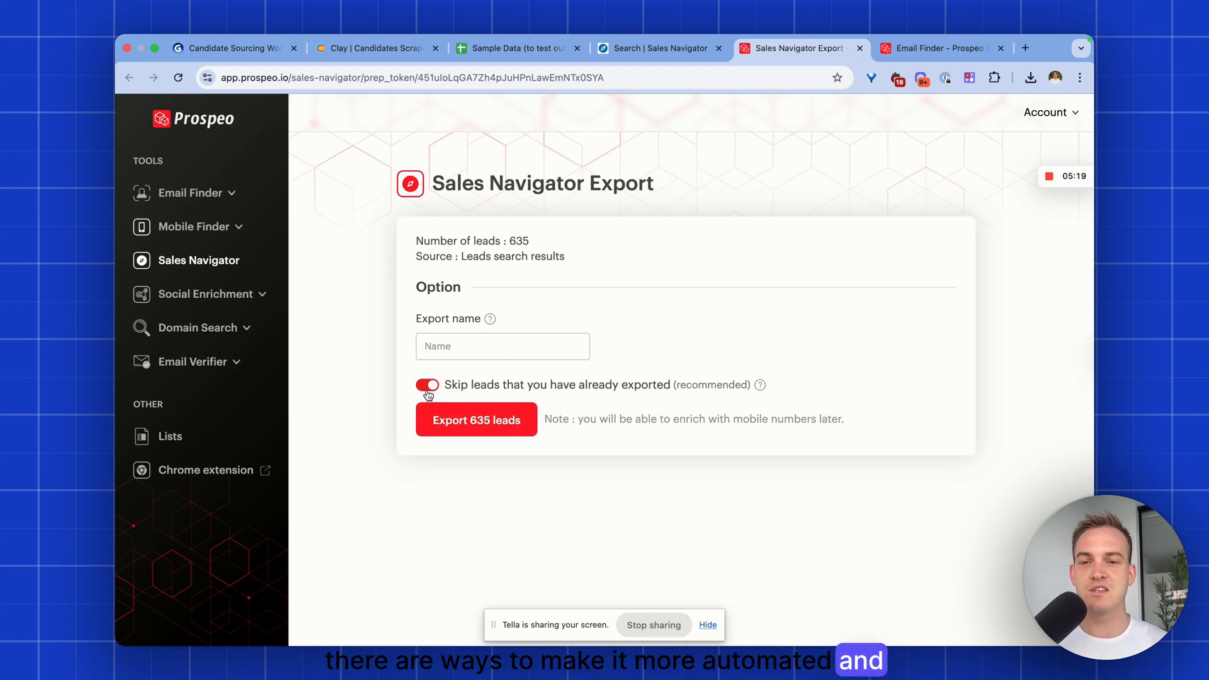
pyautogui.click(452, 353)
pyautogui.write('gtm engineer')
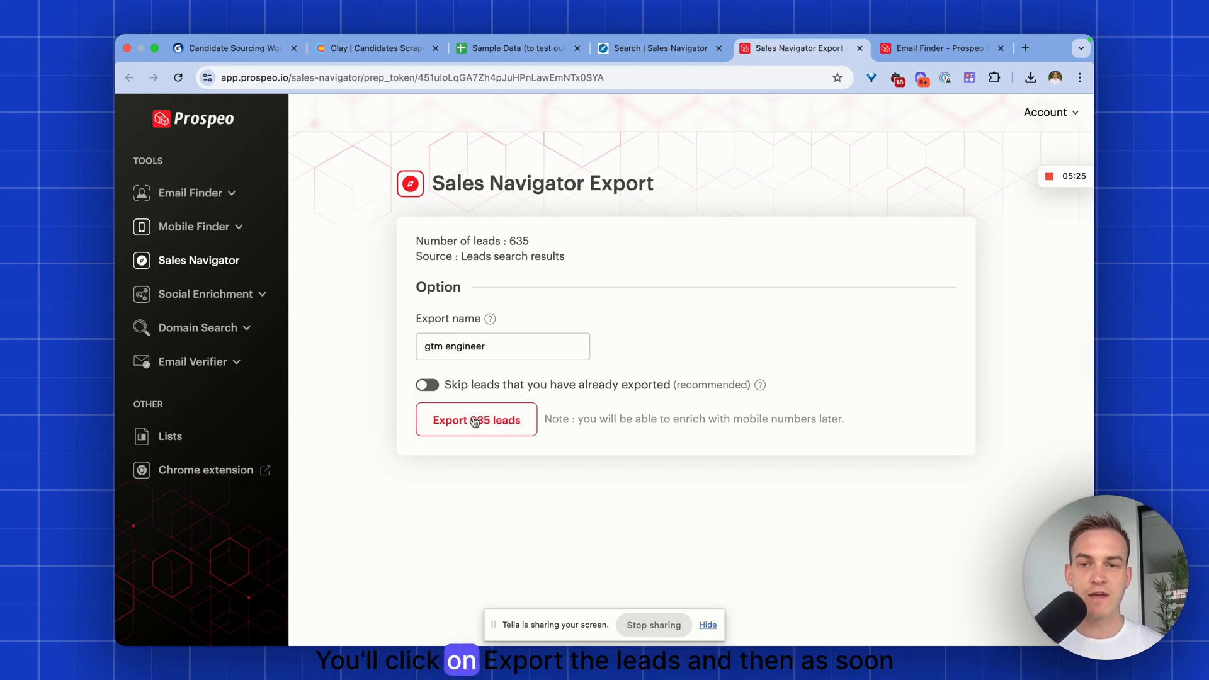
# Open Prospeo's Sales Navigator exports page and look through the list of previous exports
pyautogui.click(187, 269)
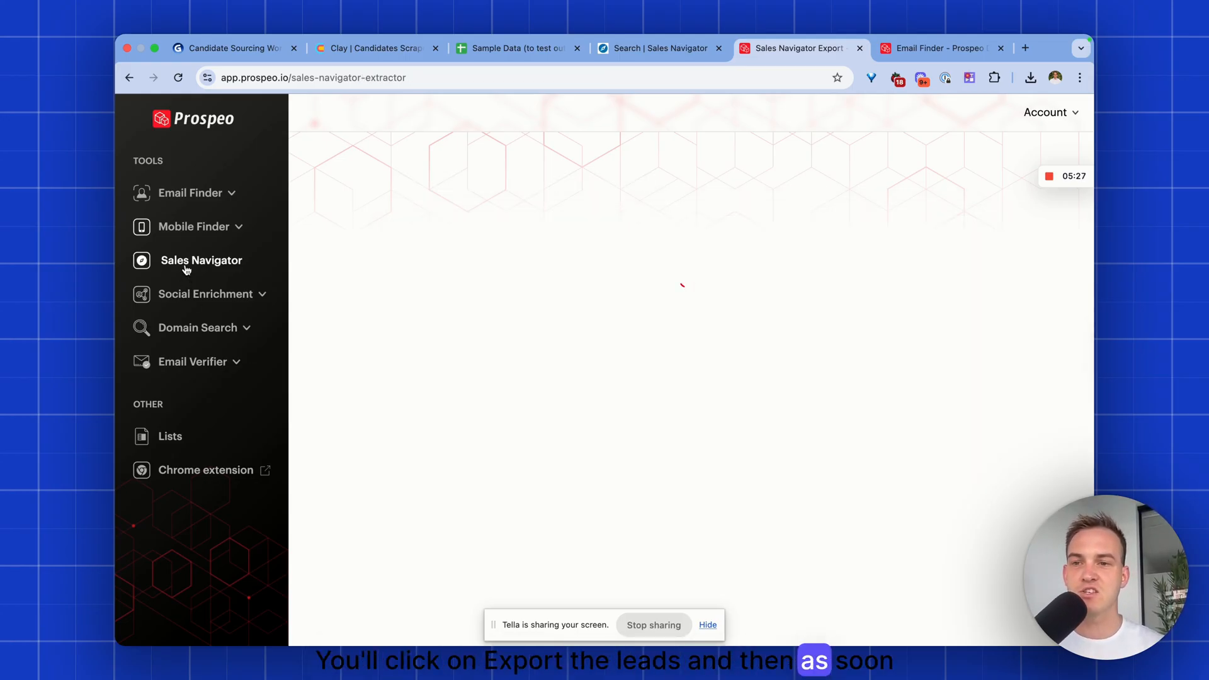
pyautogui.scroll(-3, 501, 368)
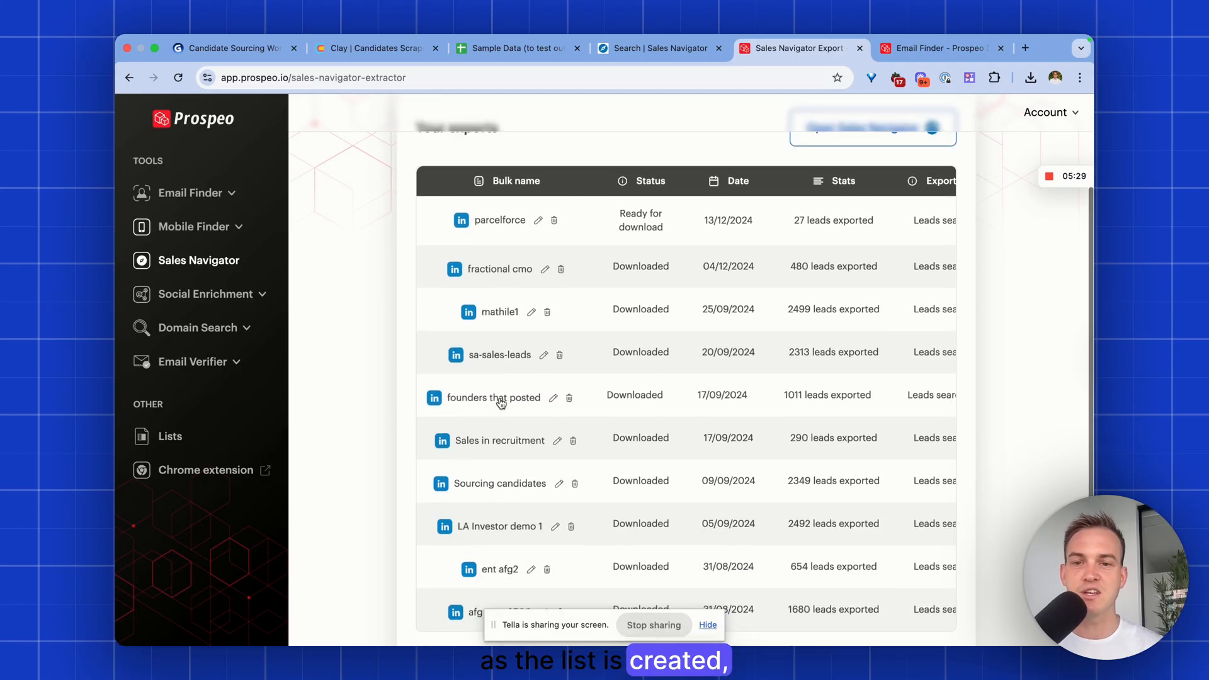
pyautogui.scroll(2, 518, 292)
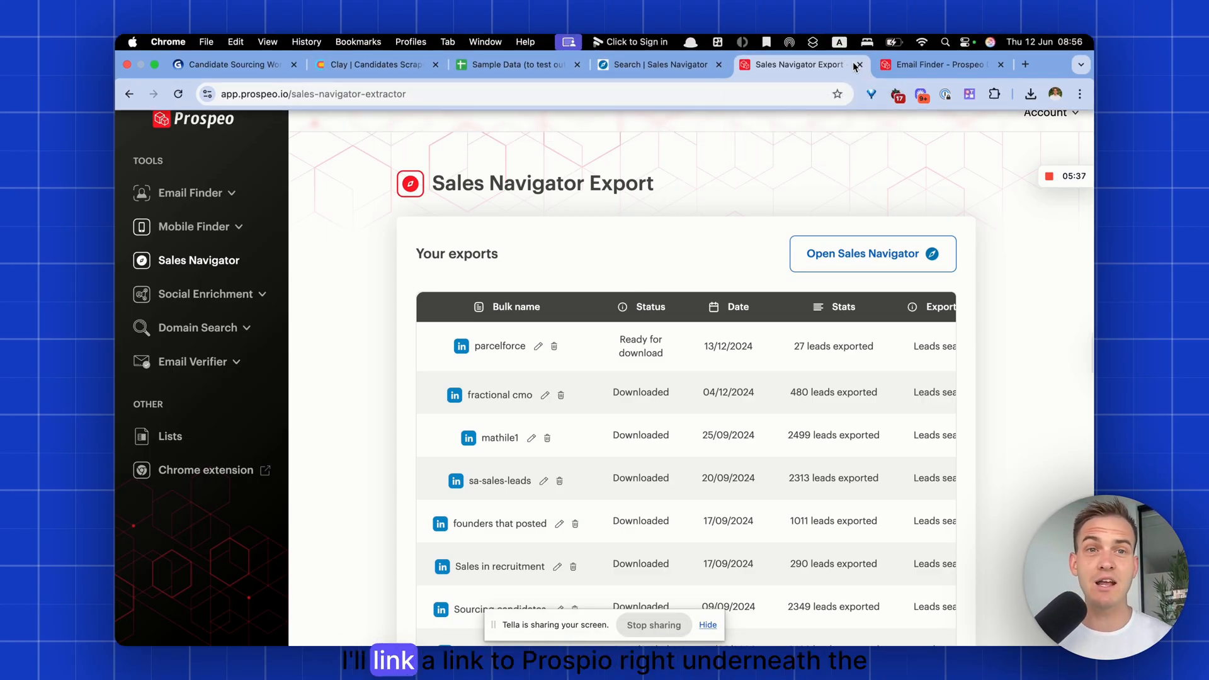
# Revisit the Sales Navigator search and the sample data spreadsheet, then return to the Clay candidates table
pyautogui.click(892, 67)
pyautogui.click(667, 69)
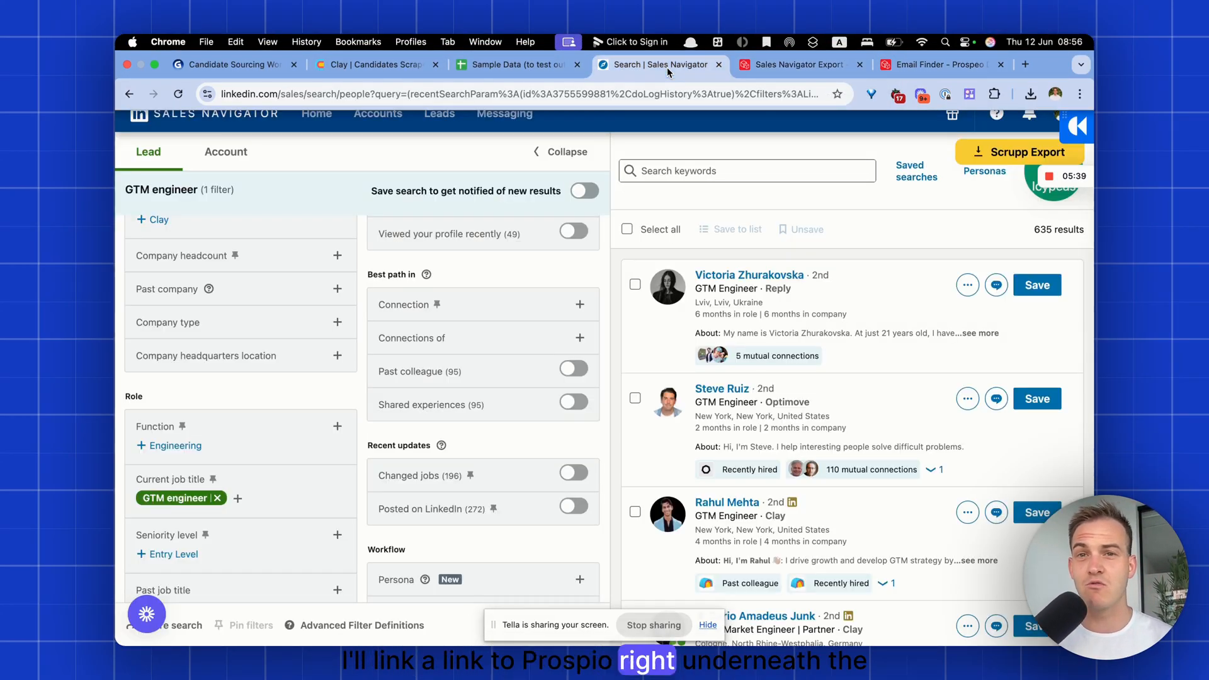
pyautogui.click(498, 69)
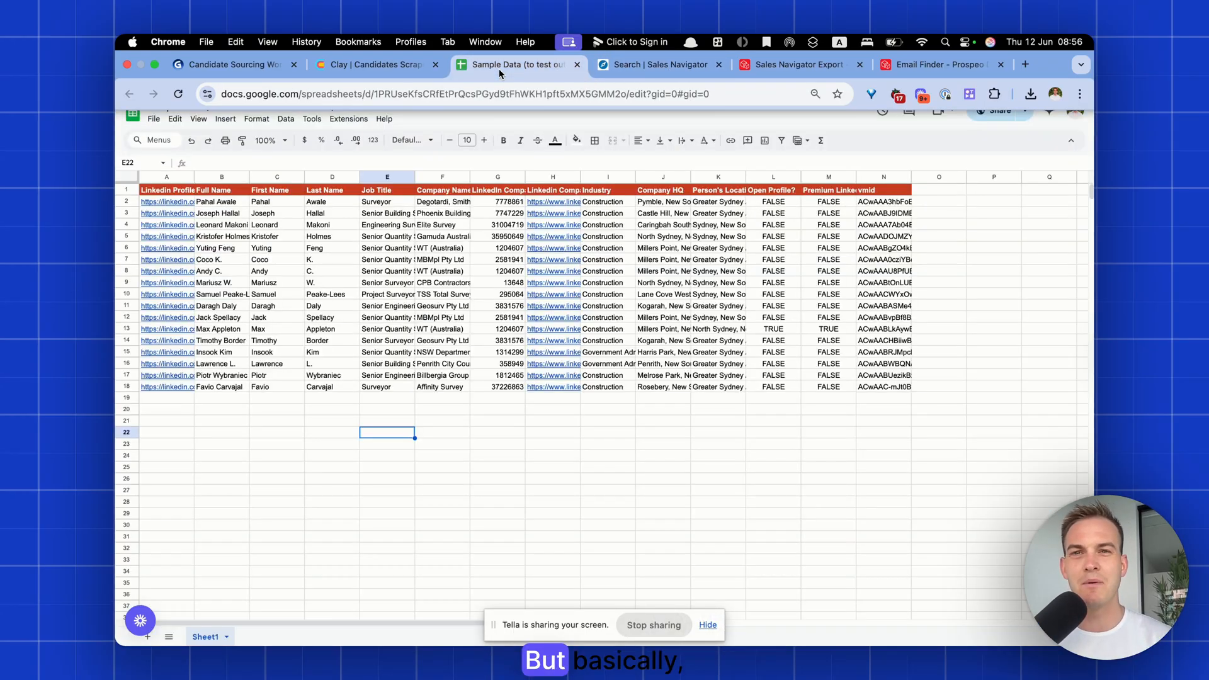
pyautogui.click(363, 66)
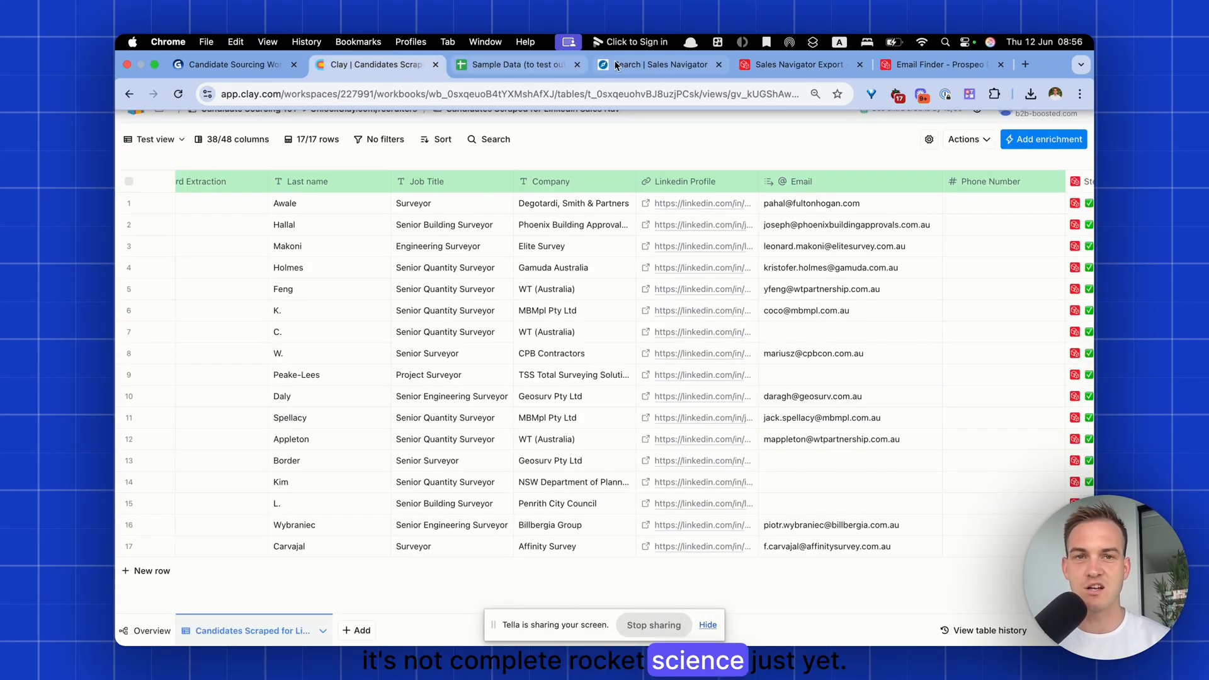
# Close the Sales Navigator and Prospeo browser tabs and return to the input columns of the Clay candidates table
pyautogui.click(719, 69)
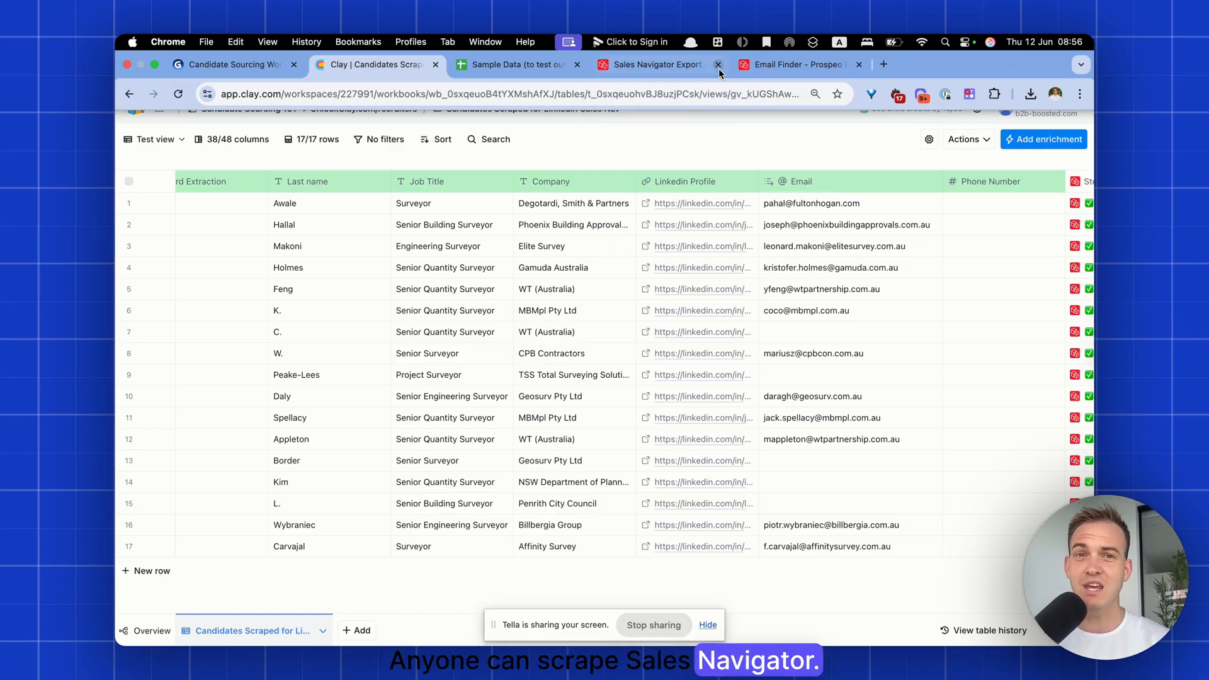
pyautogui.click(719, 69)
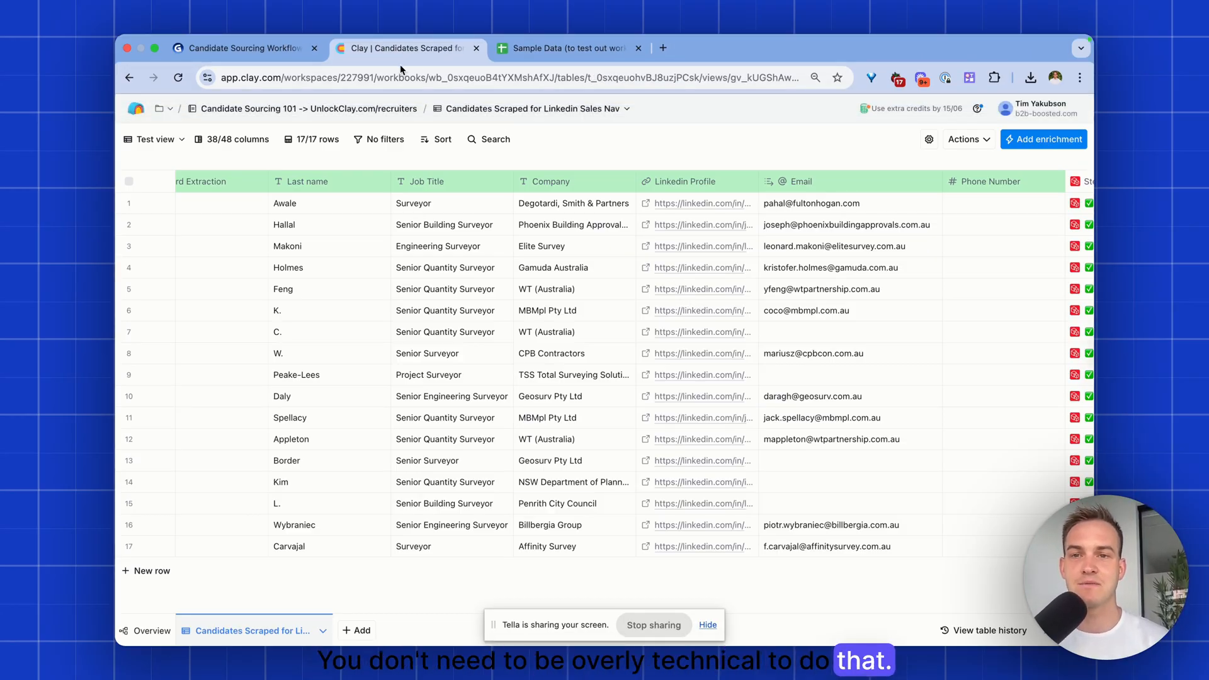
pyautogui.hscroll(-8, 372, 235)
pyautogui.hscroll(-3, 371, 235)
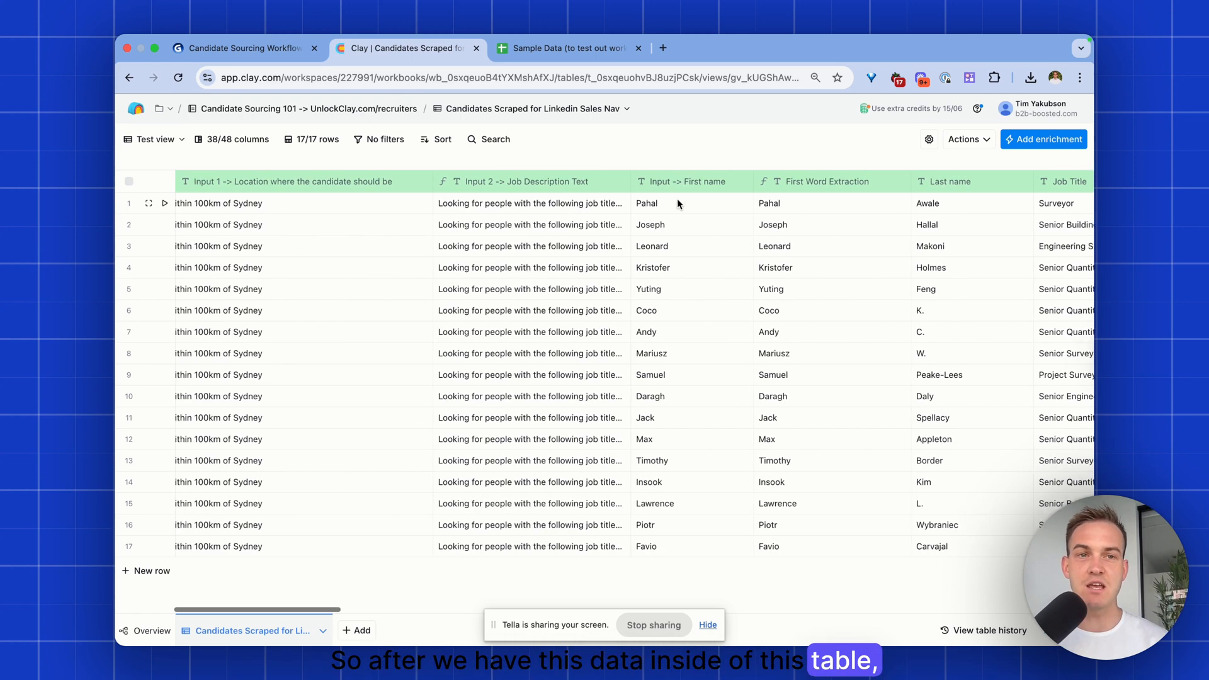
# View the Import from CSV source option for the candidates table and close it without importing a file
pyautogui.click(963, 139)
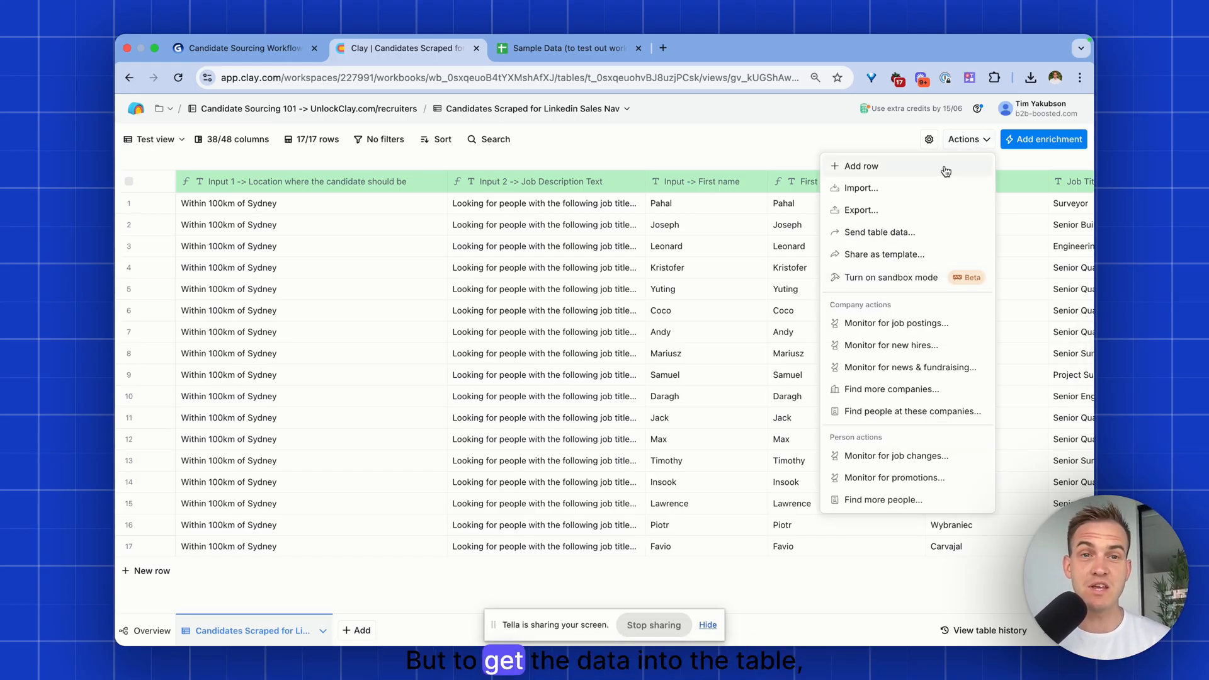
pyautogui.click(845, 188)
pyautogui.click(553, 356)
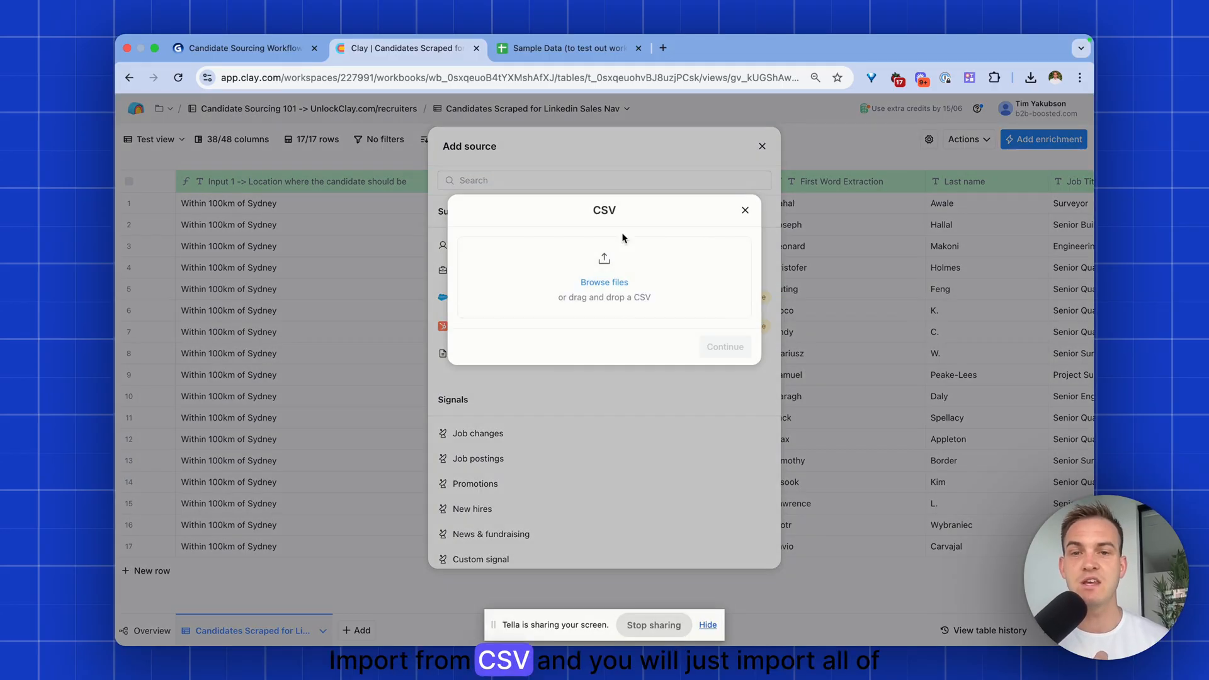
pyautogui.click(748, 212)
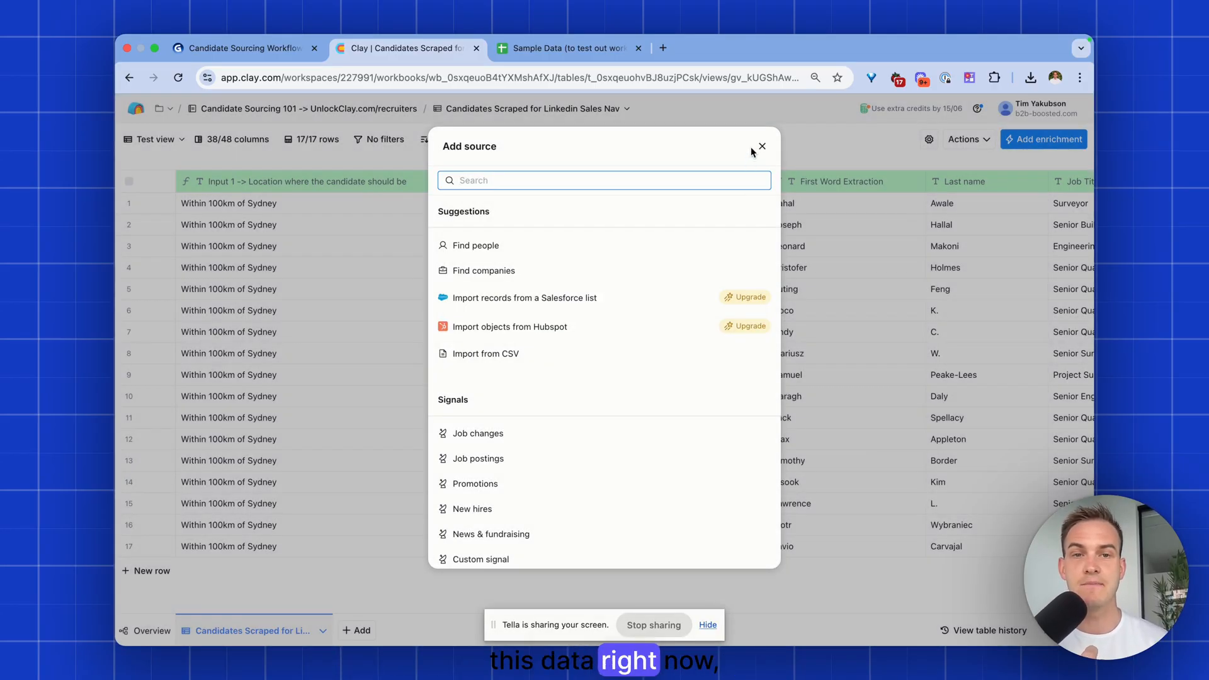
pyautogui.click(761, 147)
# Review the text set in the Input 1 candidate location column and the Input 2 job description column
pyautogui.click(378, 183)
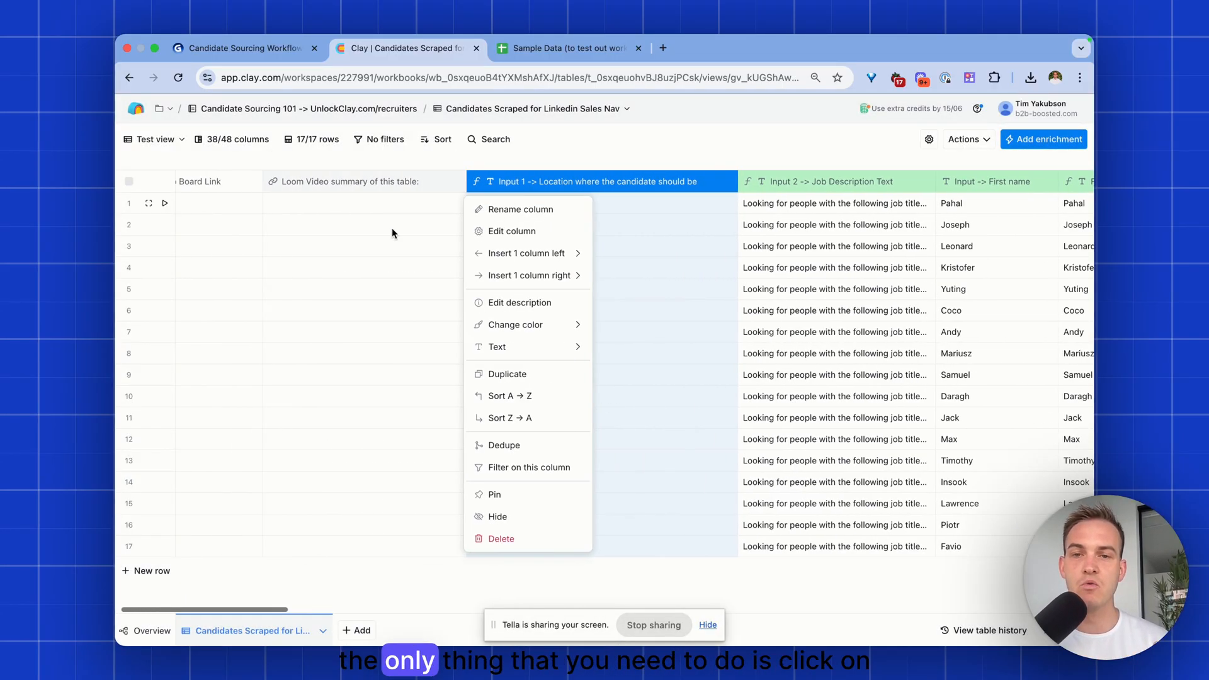
pyautogui.click(498, 231)
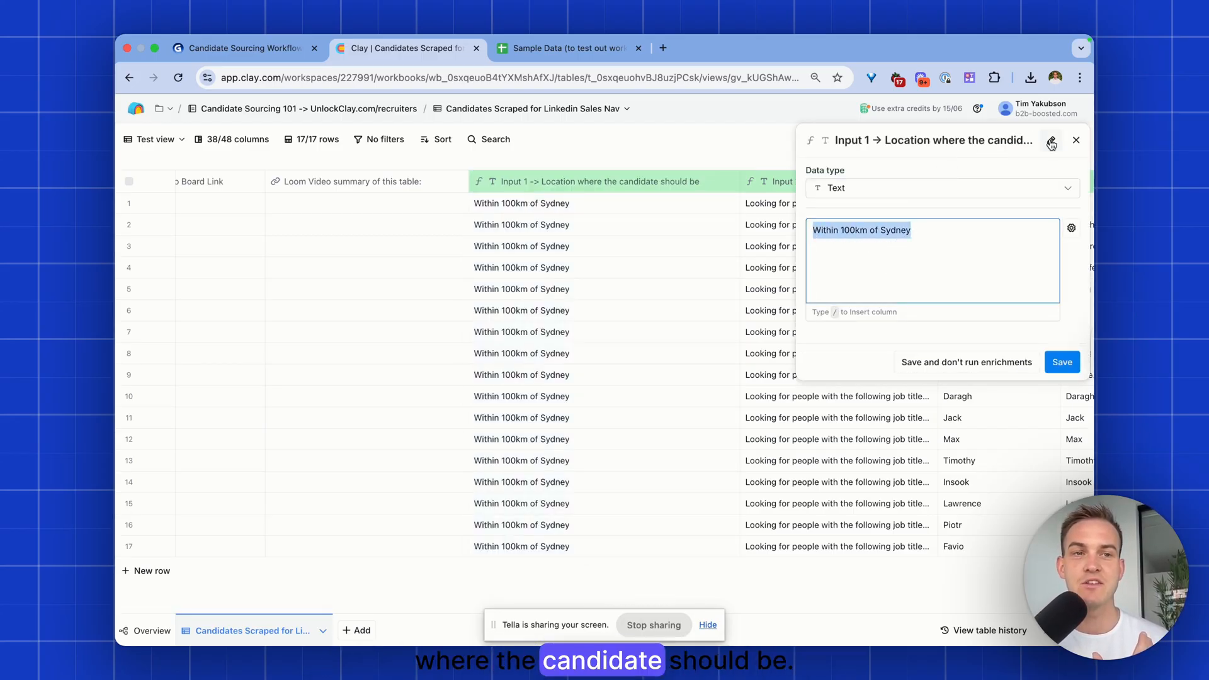
pyautogui.click(1073, 141)
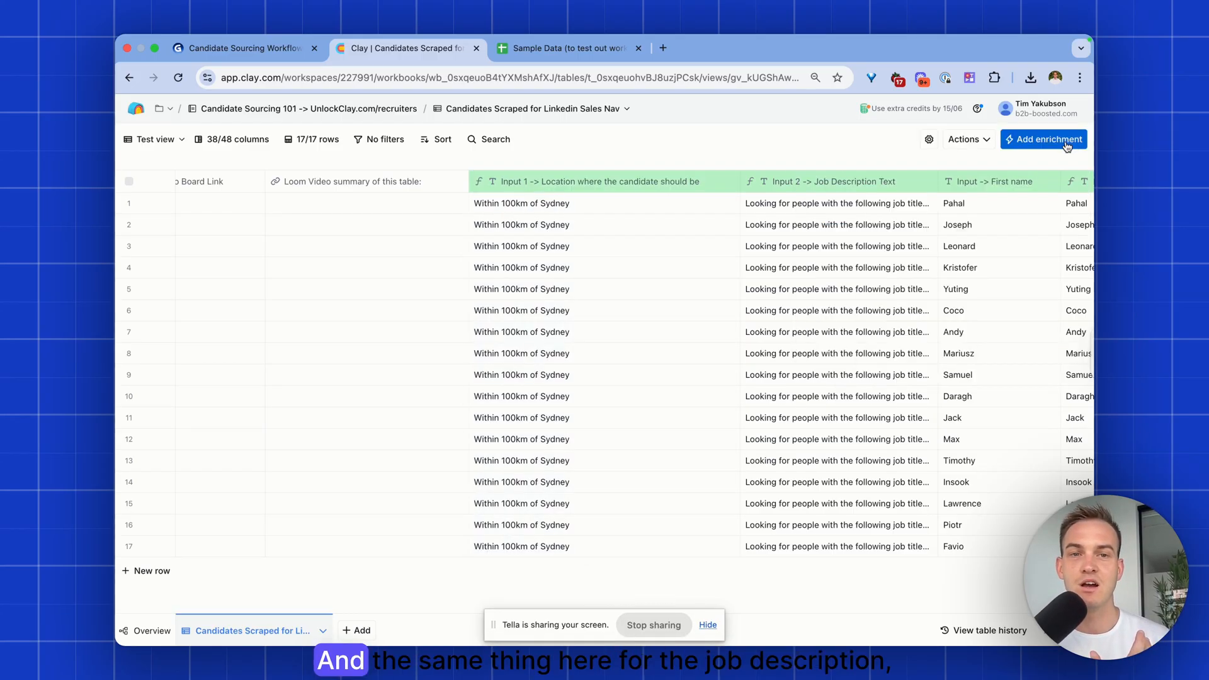
pyautogui.click(821, 189)
pyautogui.click(557, 242)
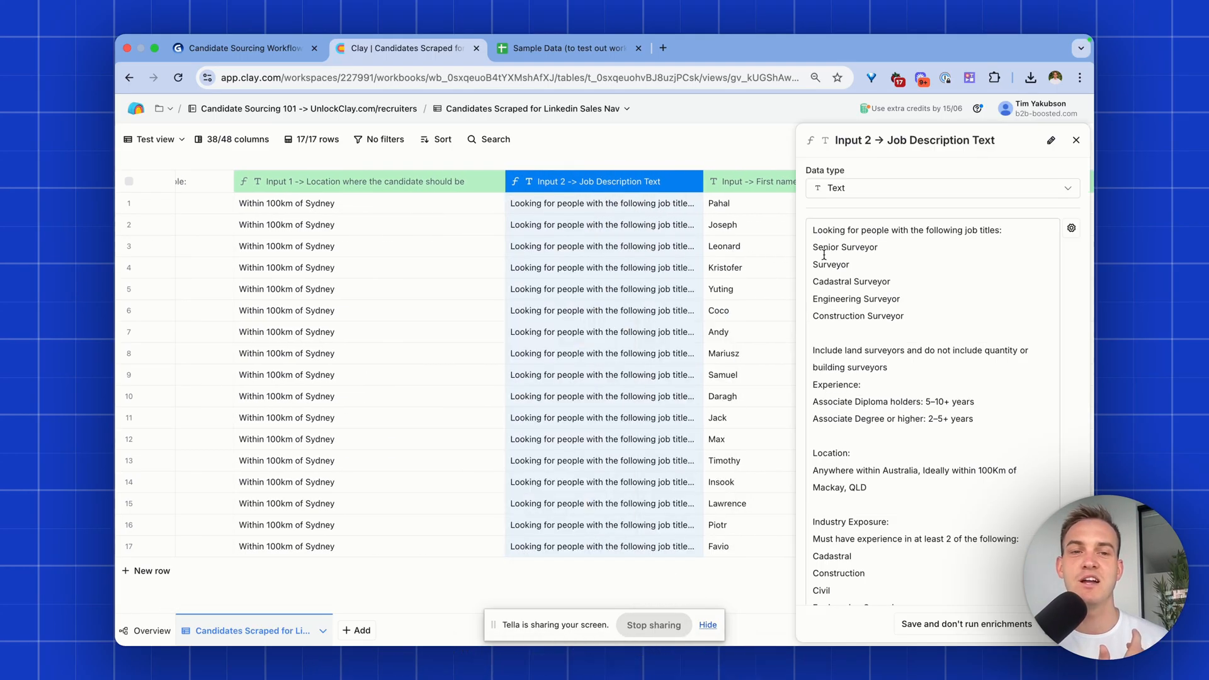
pyautogui.moveTo(889, 230); pyautogui.dragTo(887, 367)
pyautogui.click(1076, 139)
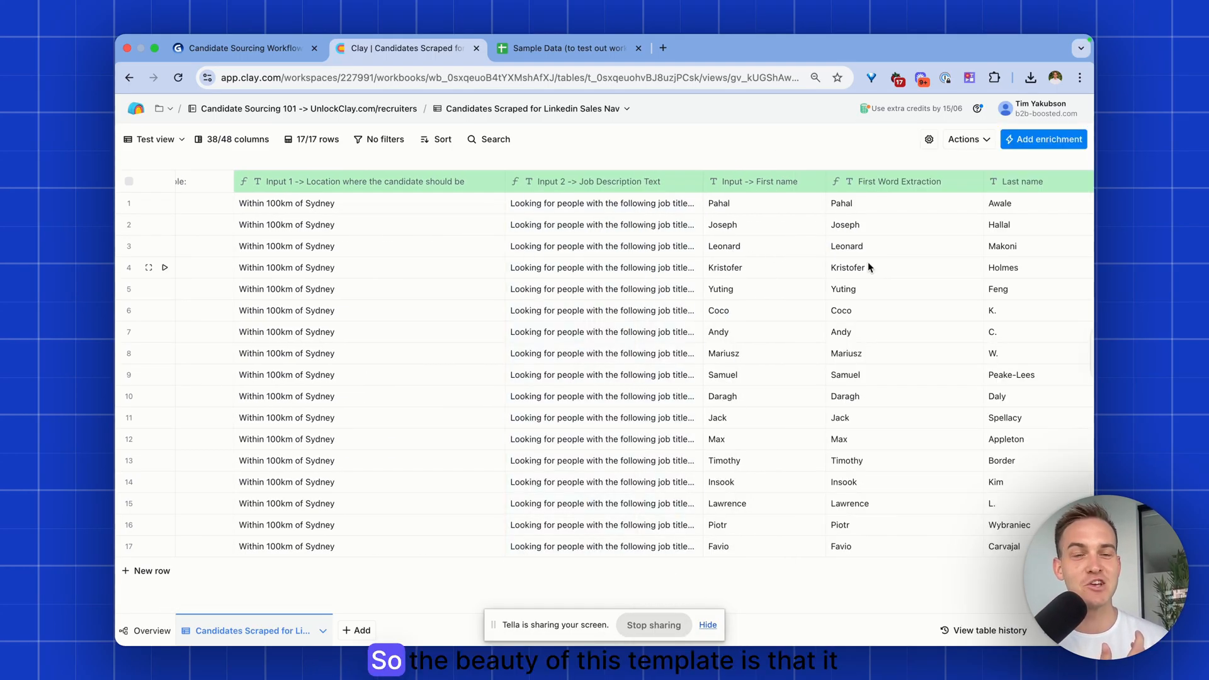
# Widen the Step 1 column for enriching the LinkedIn profile and finding the work email
pyautogui.hscroll(-5, 866, 267)
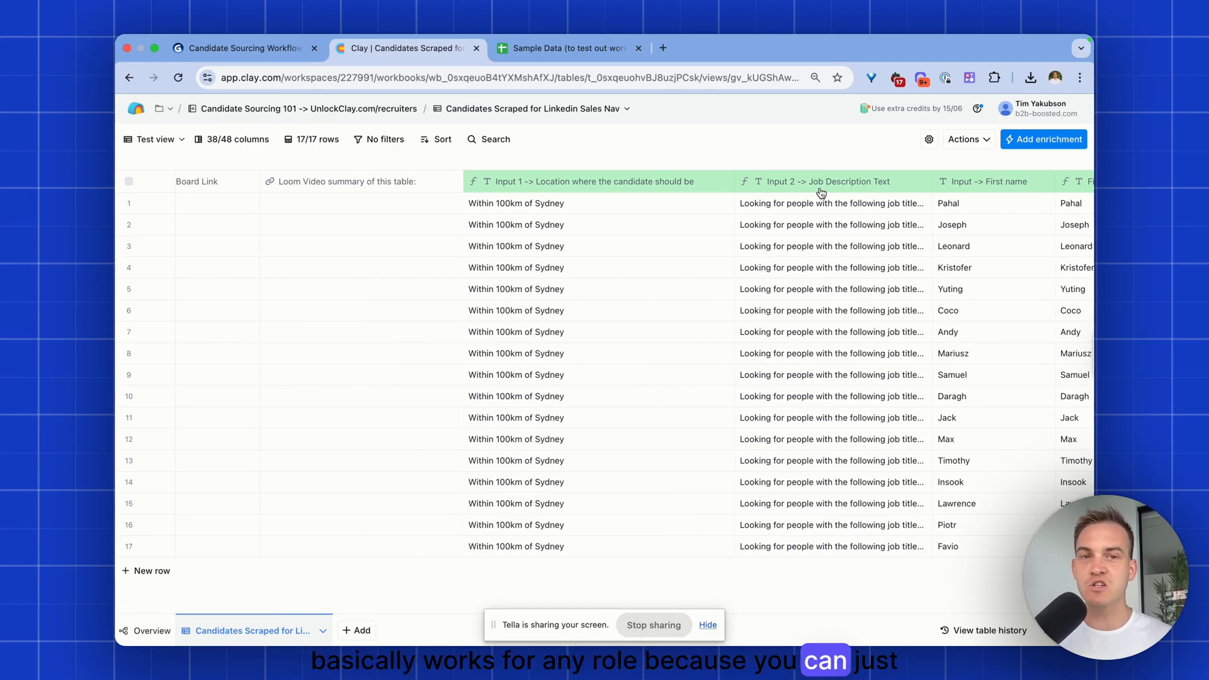
pyautogui.hscroll(15, 838, 221)
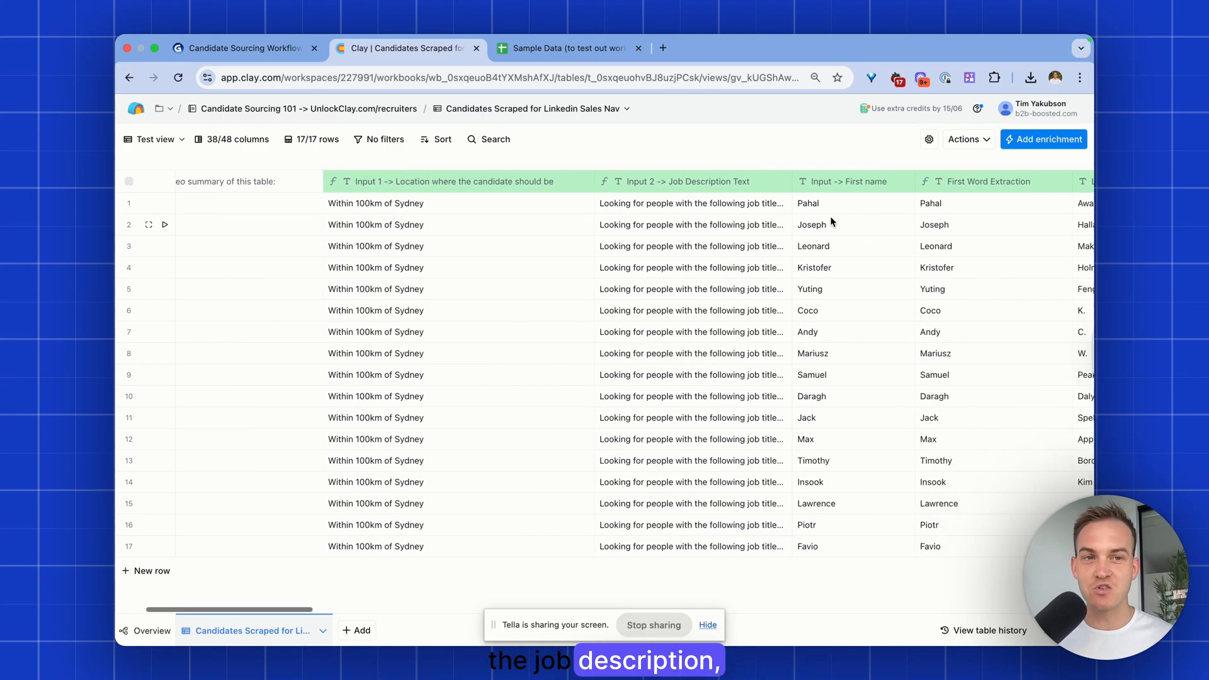
pyautogui.hscroll(13, 837, 220)
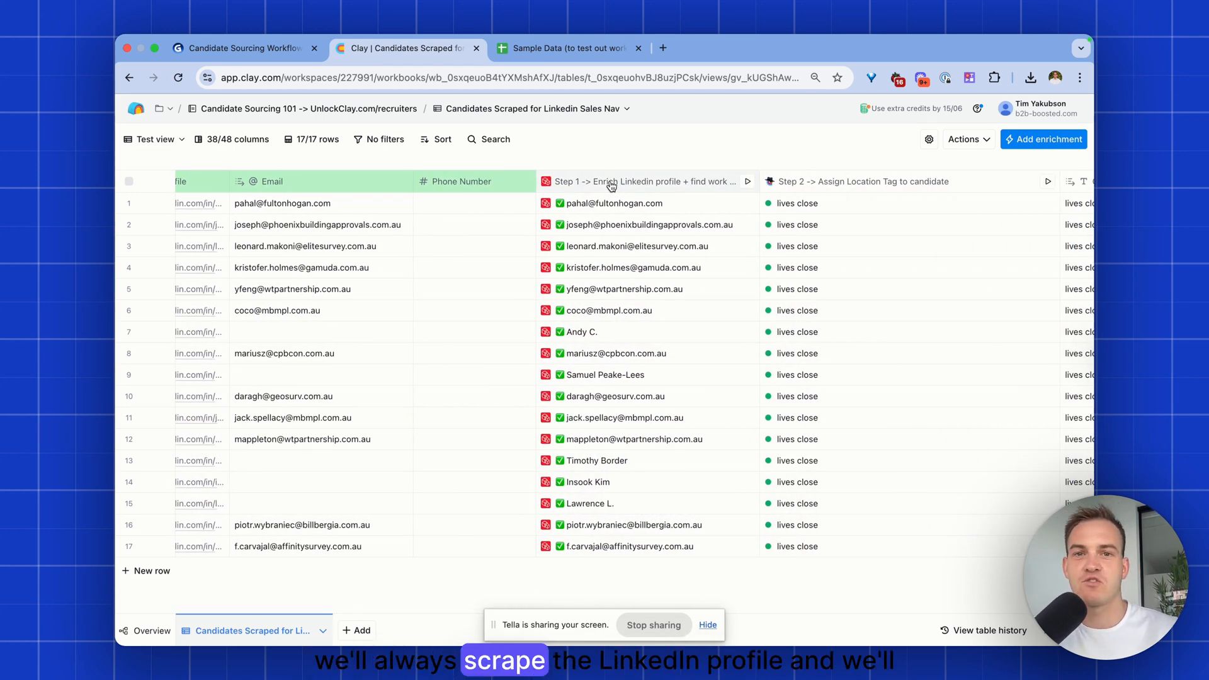
pyautogui.moveTo(757, 190); pyautogui.dragTo(816, 189)
pyautogui.hscroll(5, 690, 209)
pyautogui.hscroll(1, 689, 209)
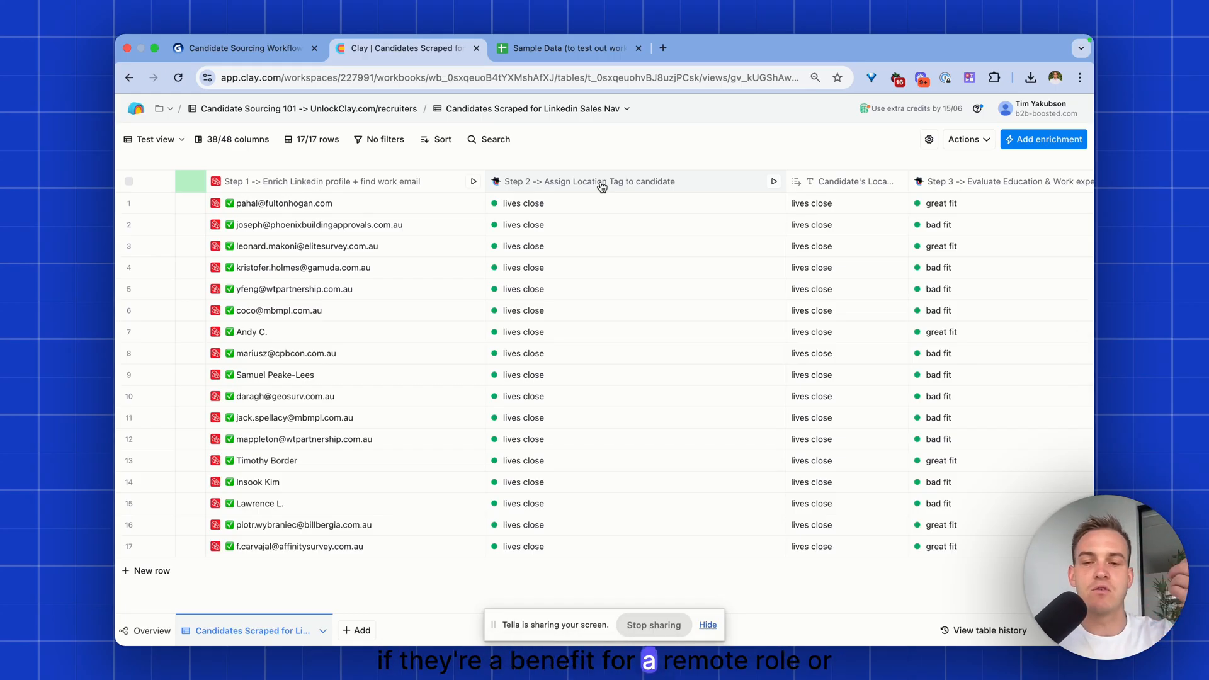
# Examine the first candidate's Step 3 evaluation details, including reasoning and AI cost, and look through the following evaluation and message columns
pyautogui.hscroll(5, 636, 273)
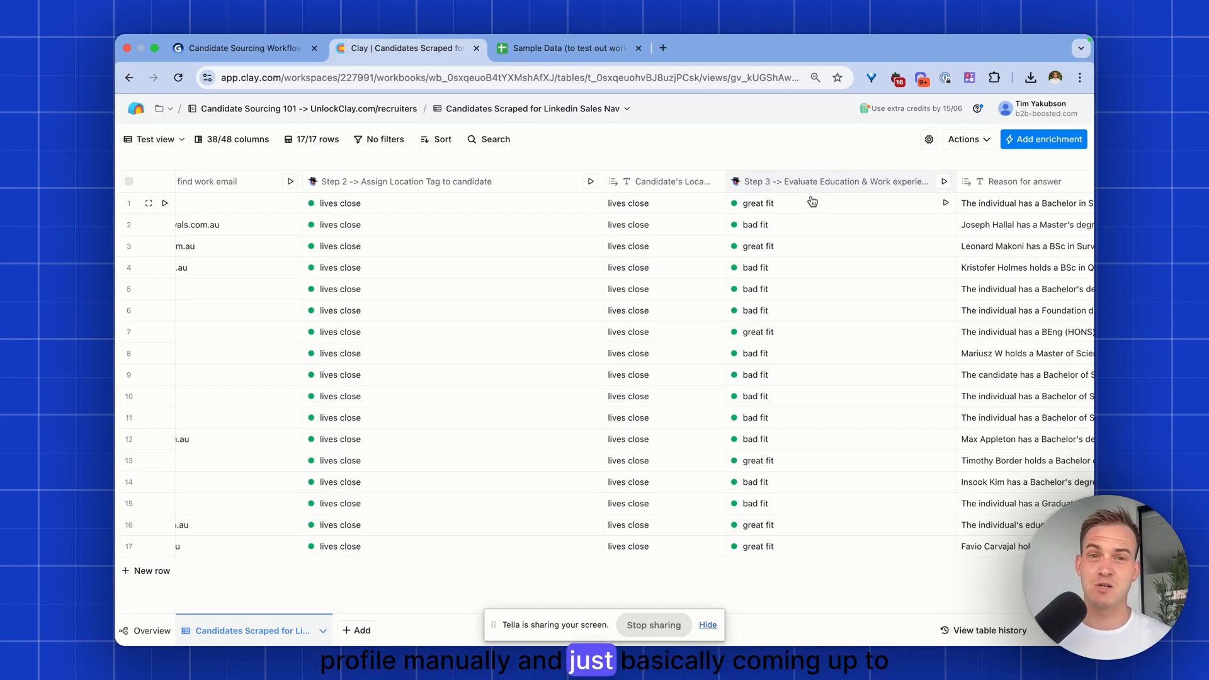
pyautogui.click(785, 208)
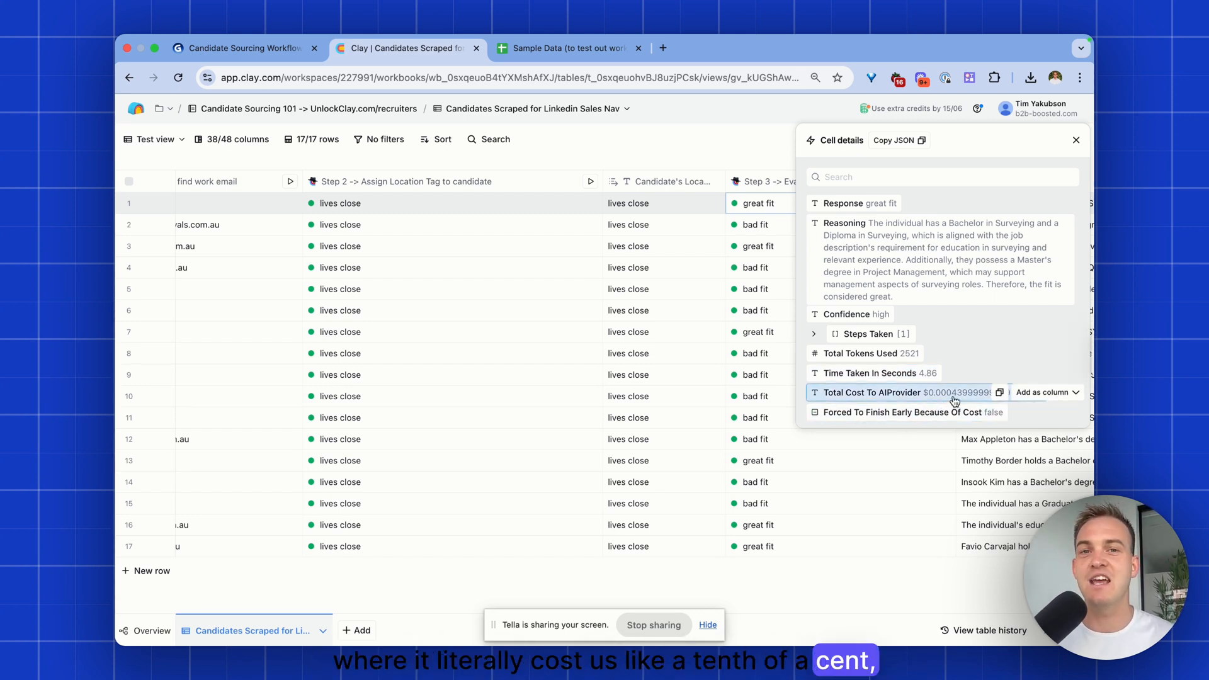
pyautogui.click(1076, 141)
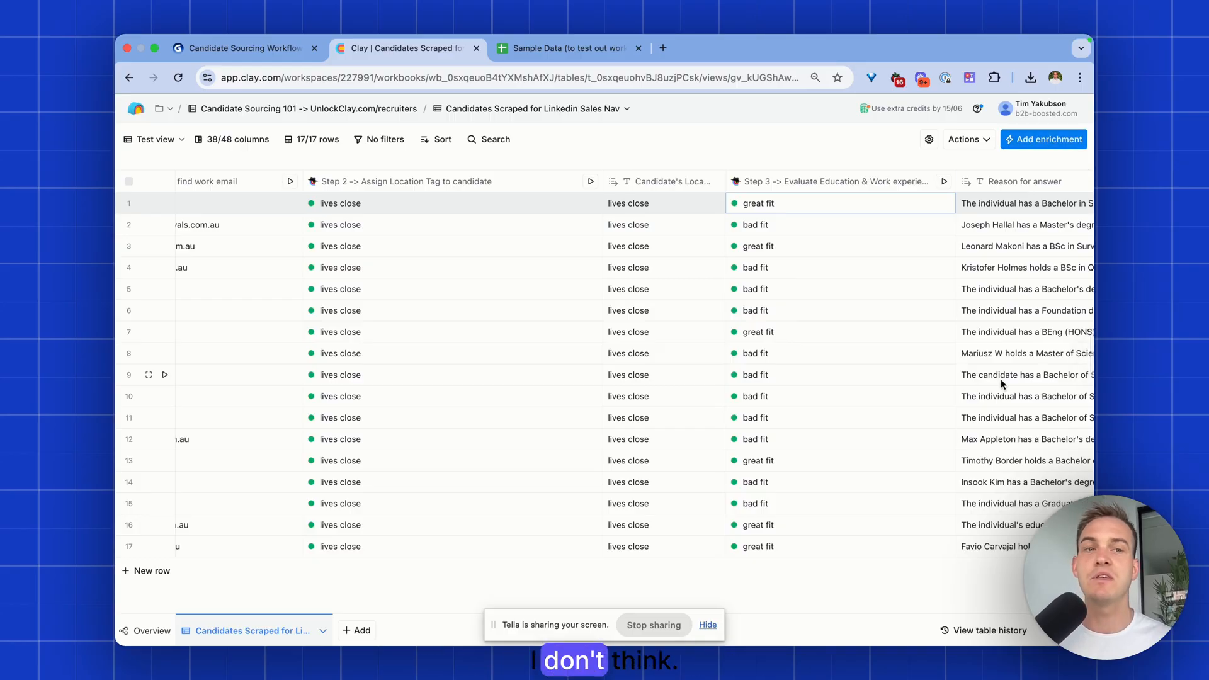
pyautogui.hscroll(10, 1000, 380)
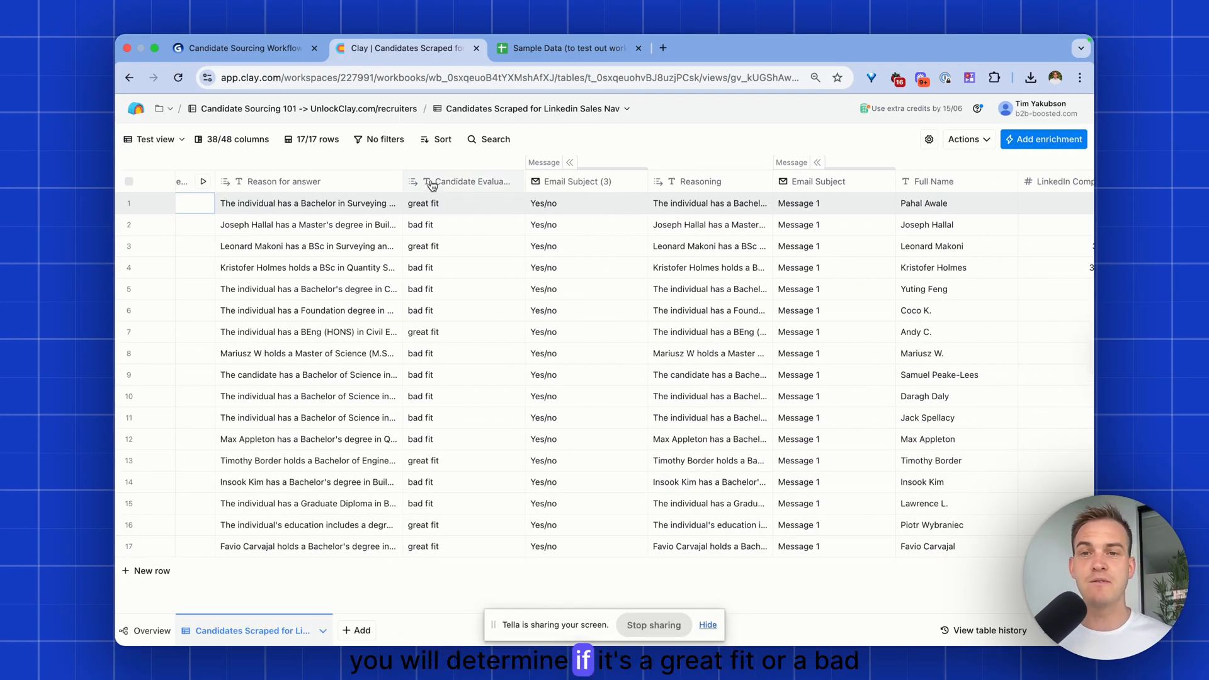
pyautogui.hscroll(15, 457, 259)
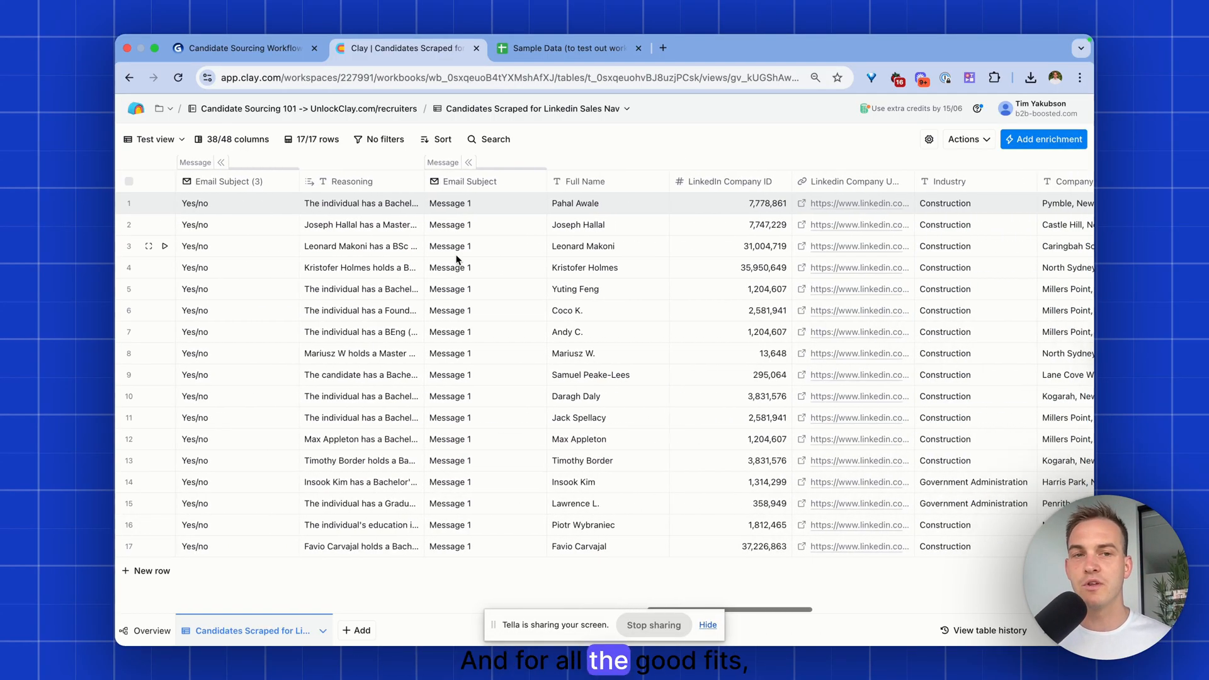
pyautogui.hscroll(5, 457, 259)
pyautogui.hscroll(-15, 567, 265)
pyautogui.hscroll(-10, 535, 242)
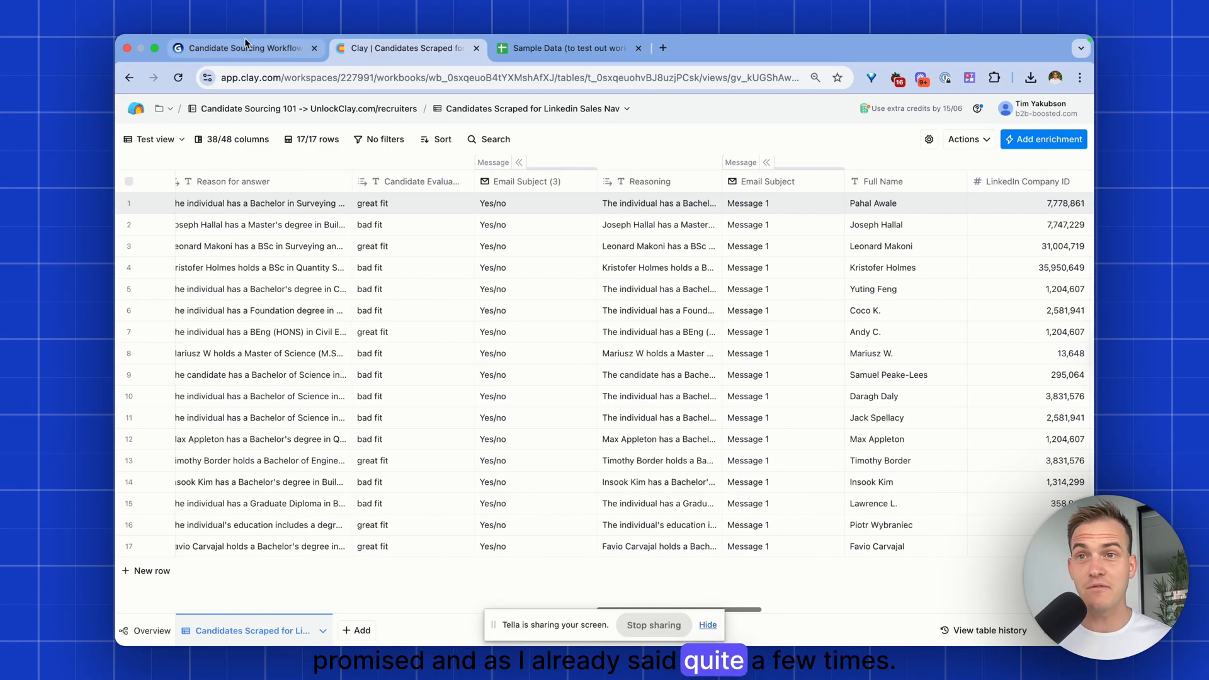
# Switch to the Gamma presentation and review the slides on inputs, what Clay will do, and outputs
pyautogui.click(246, 48)
pyautogui.press('Right')
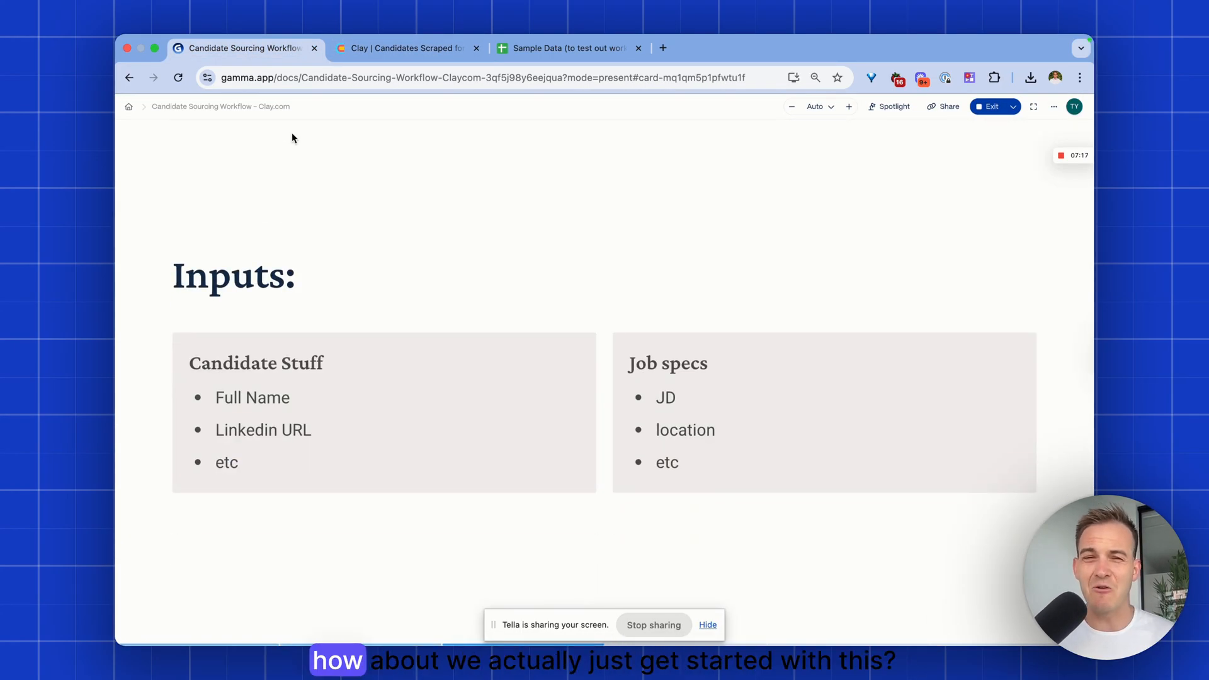
pyautogui.press('Right')
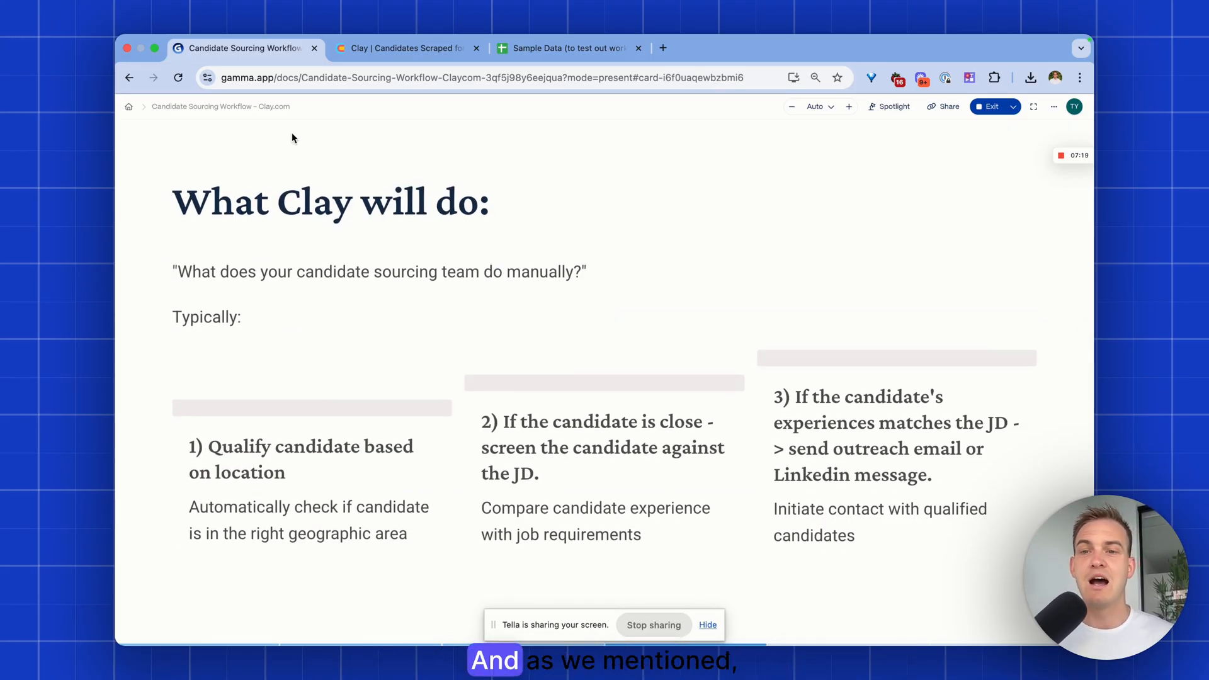
pyautogui.press('Right')
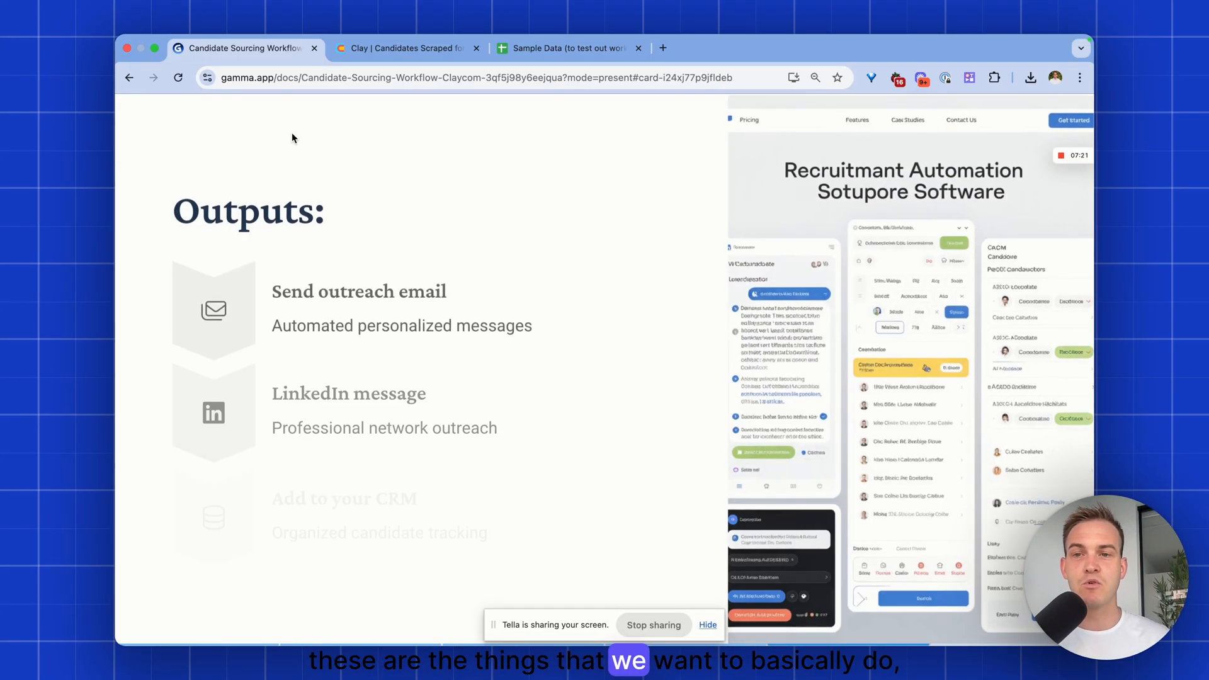
pyautogui.press('Left')
pyautogui.press('Left')
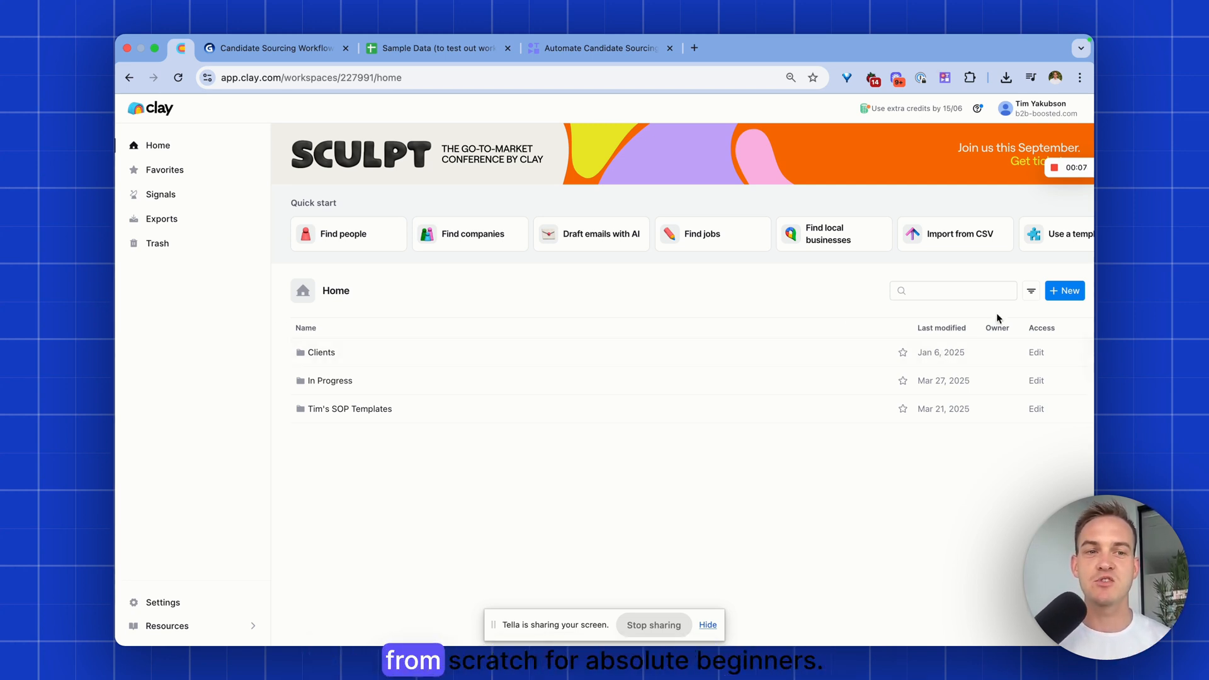
# Create a new empty workbook from the Clay home page
pyautogui.click(1078, 291)
pyautogui.click(1077, 291)
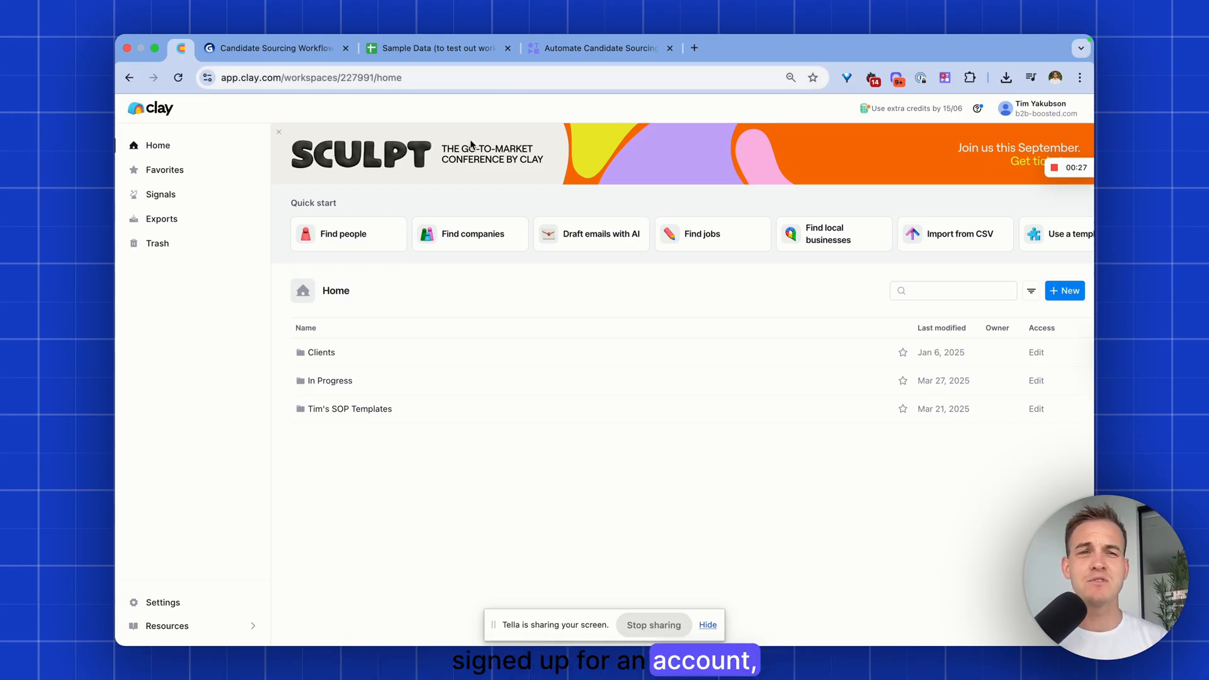
pyautogui.click(1064, 294)
pyautogui.click(1048, 319)
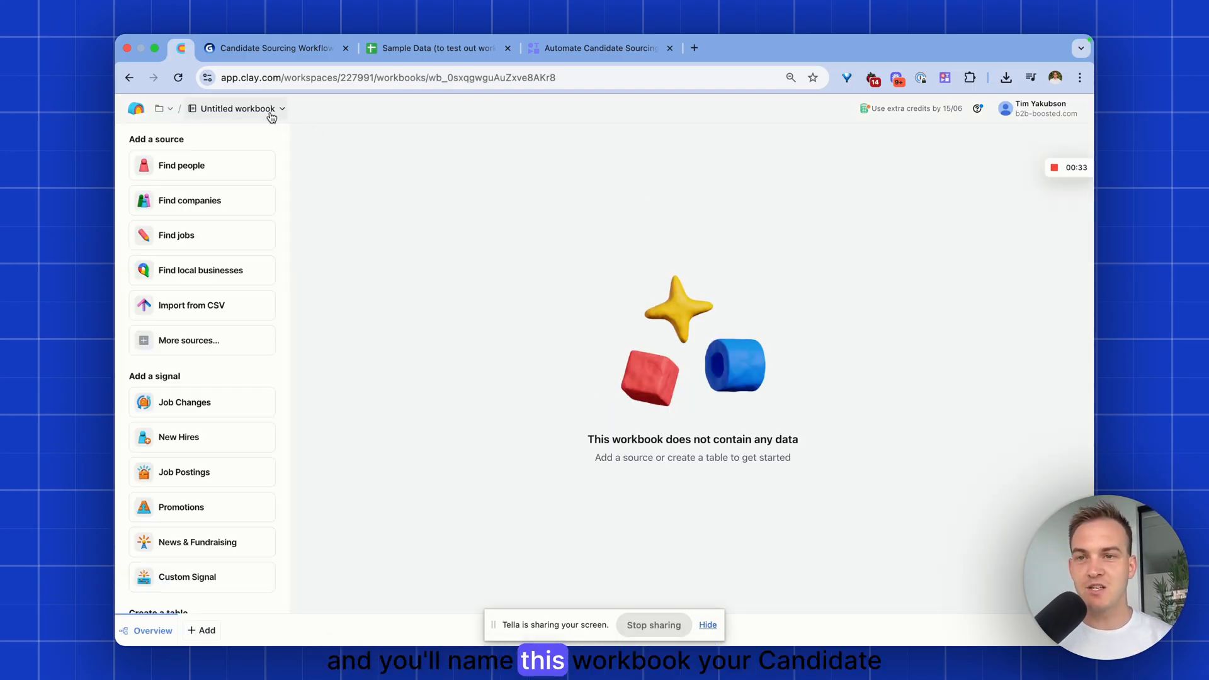
# Rename the untitled workbook to "Candidate Sourcing - " followed by the owner's first name and "Test"
pyautogui.click(271, 117)
pyautogui.click(257, 140)
pyautogui.write('Candidate Sourcing - T')
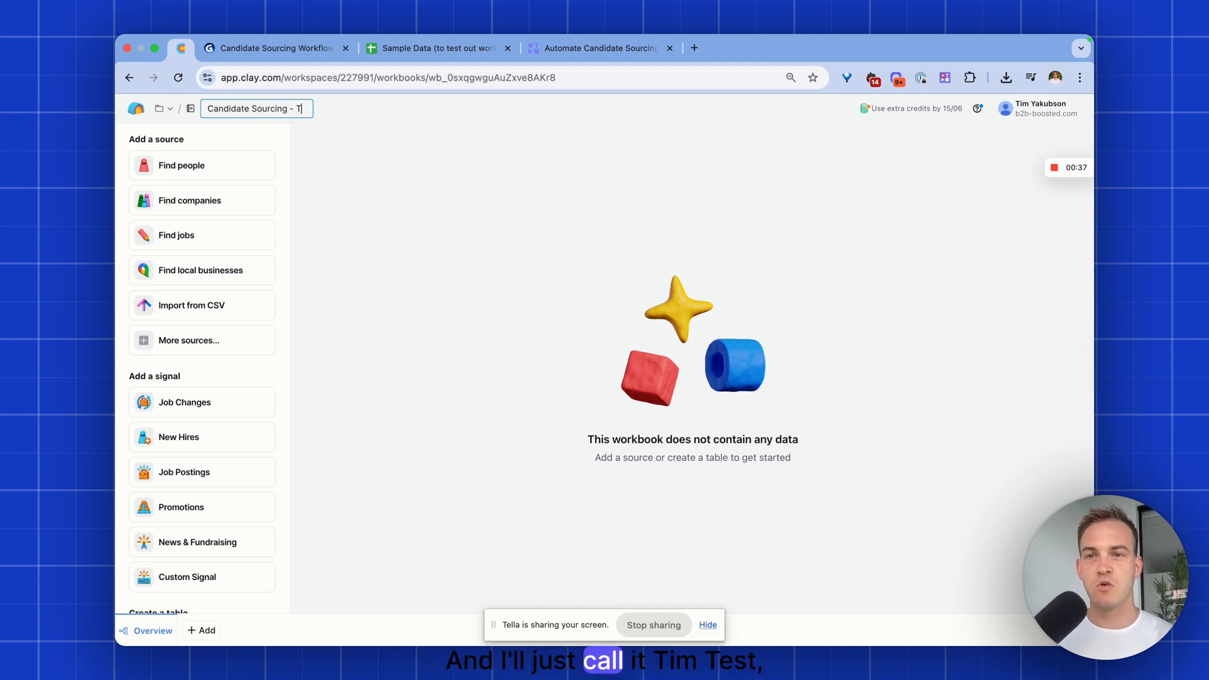
pyautogui.write('im Te')
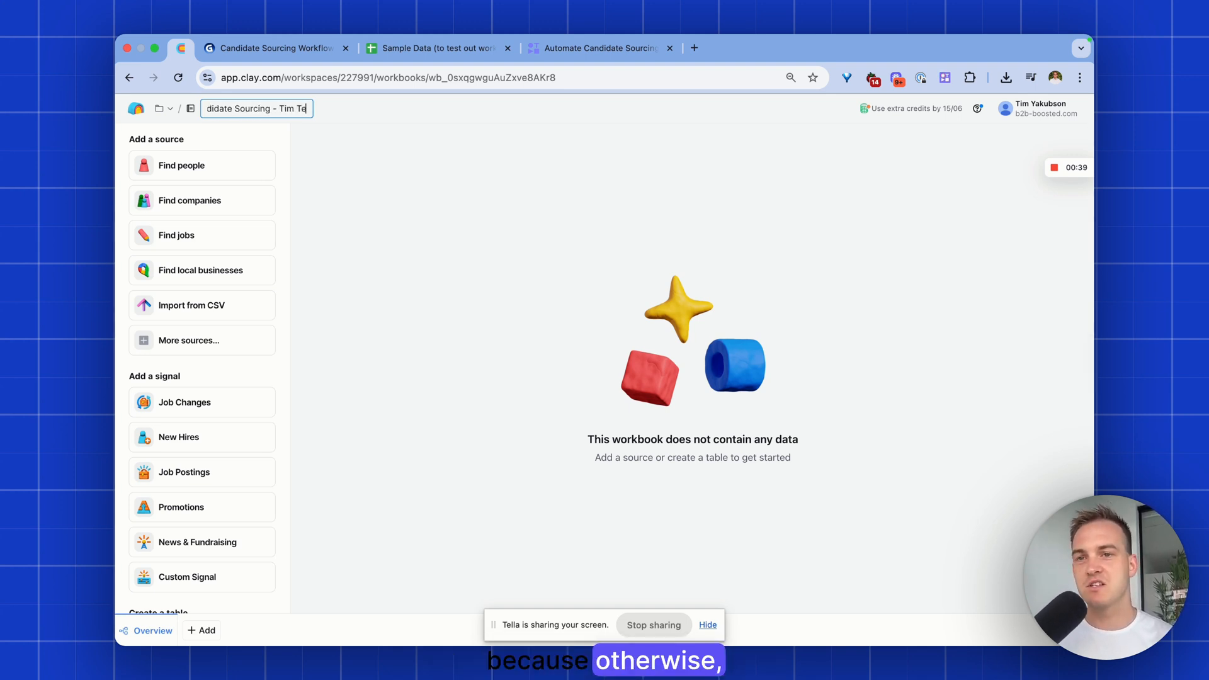
pyautogui.write('st')
pyautogui.press('Return')
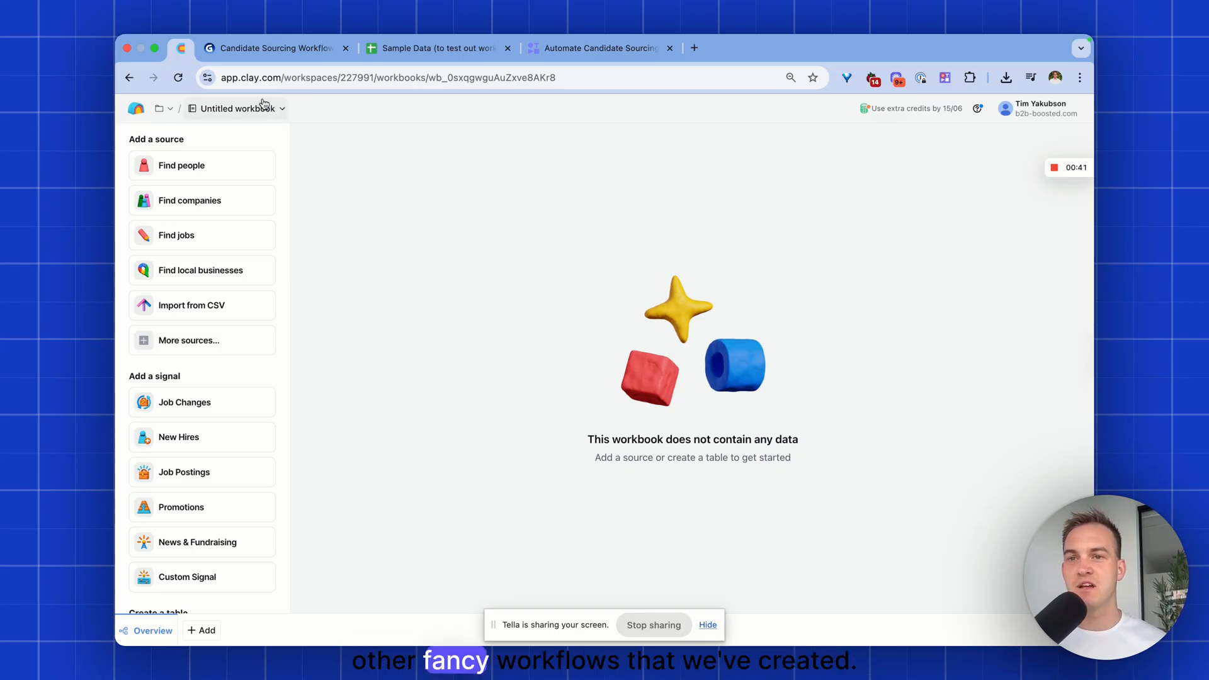
pyautogui.click(259, 79)
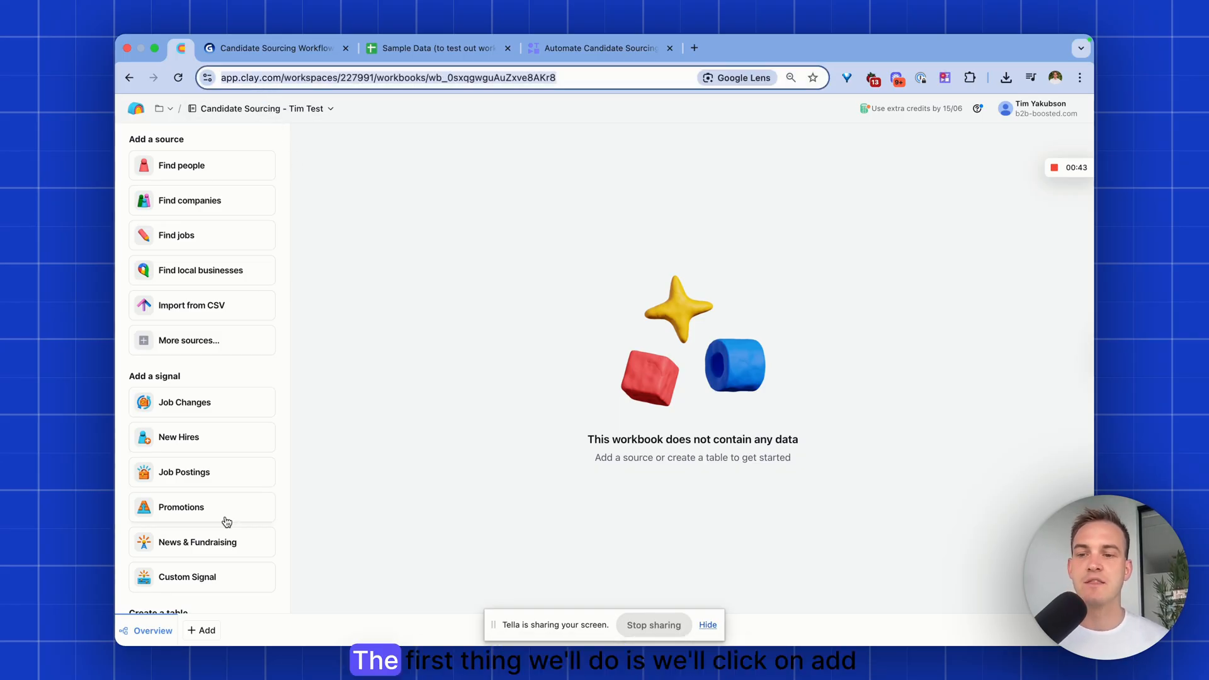
# Add a blank table to the workbook and rename it "Table 1 -> Candidate screening & outreach"
pyautogui.click(207, 631)
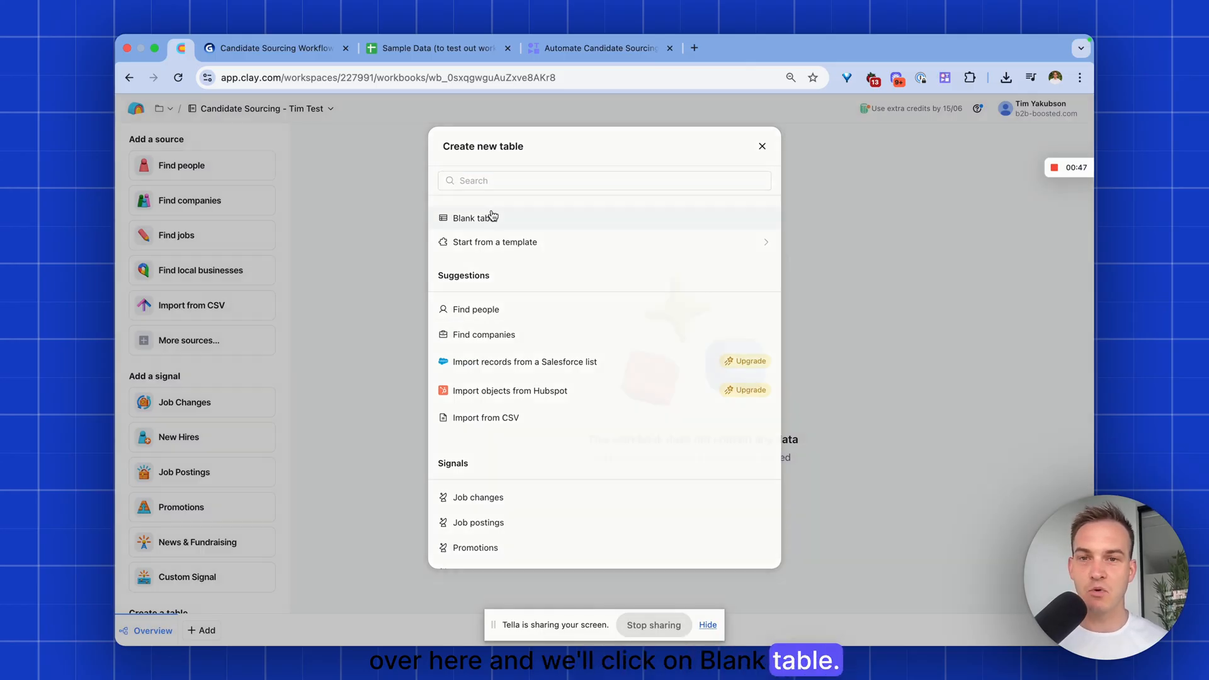
pyautogui.click(493, 215)
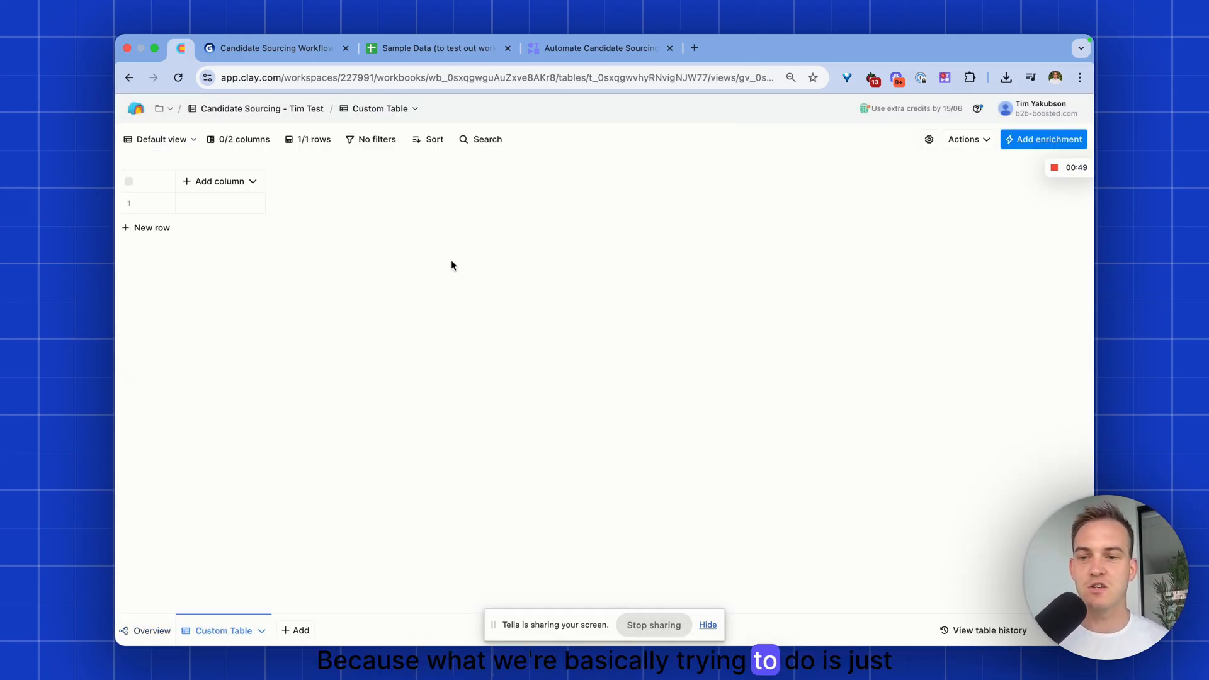
pyautogui.click(261, 631)
pyautogui.click(244, 488)
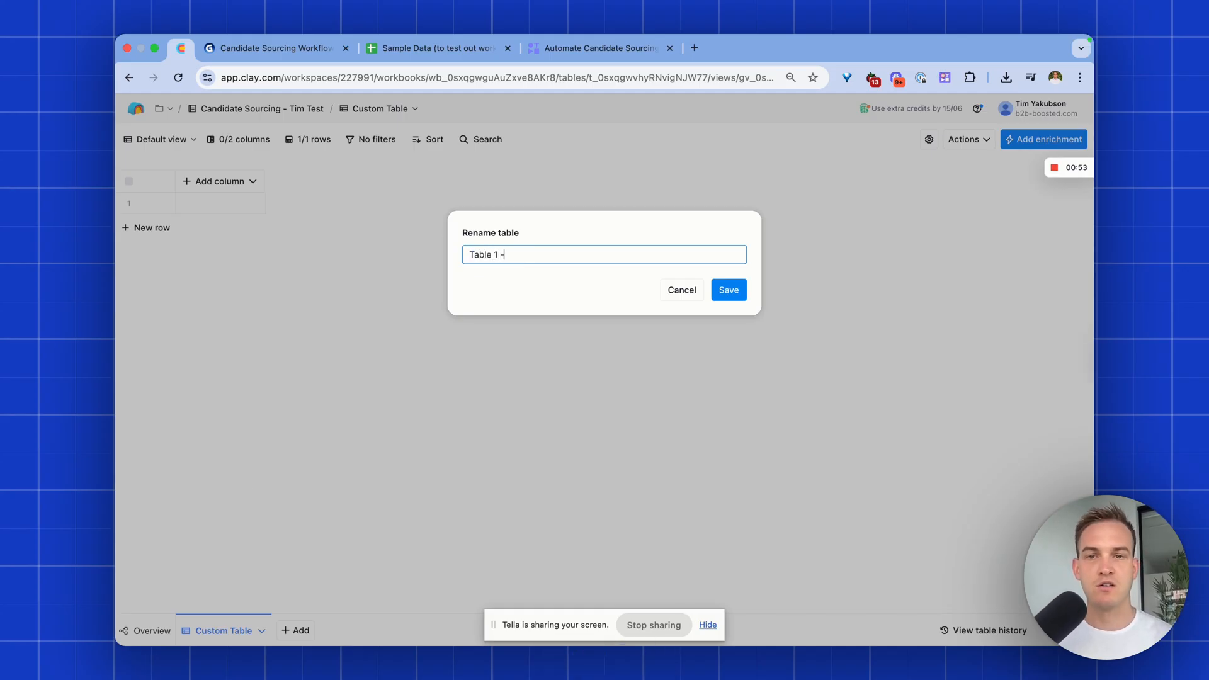
pyautogui.write('Table 1 → Candidate screening & outreach')
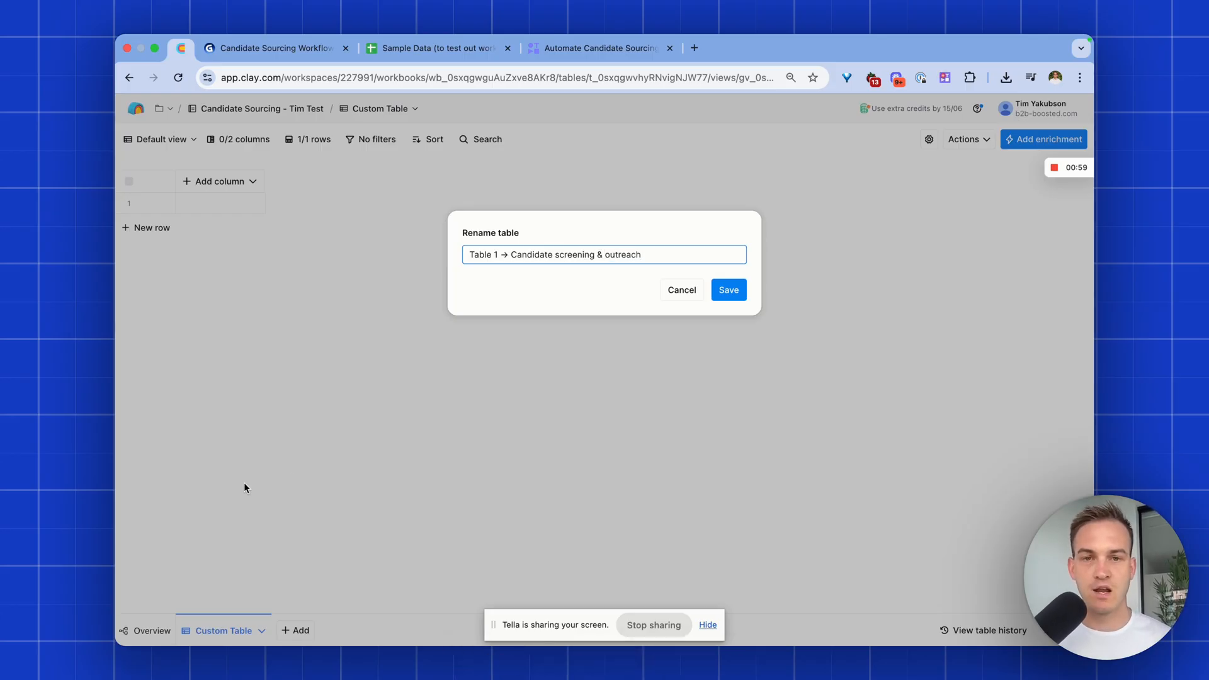
pyautogui.click(730, 292)
# Switch to the Gamma presentation and review the slides on inputs, what Clay will do, and the reminder of what Clay is
pyautogui.click(277, 48)
pyautogui.press('Left')
pyautogui.press('Left')
pyautogui.press('Right')
pyautogui.press('Right')
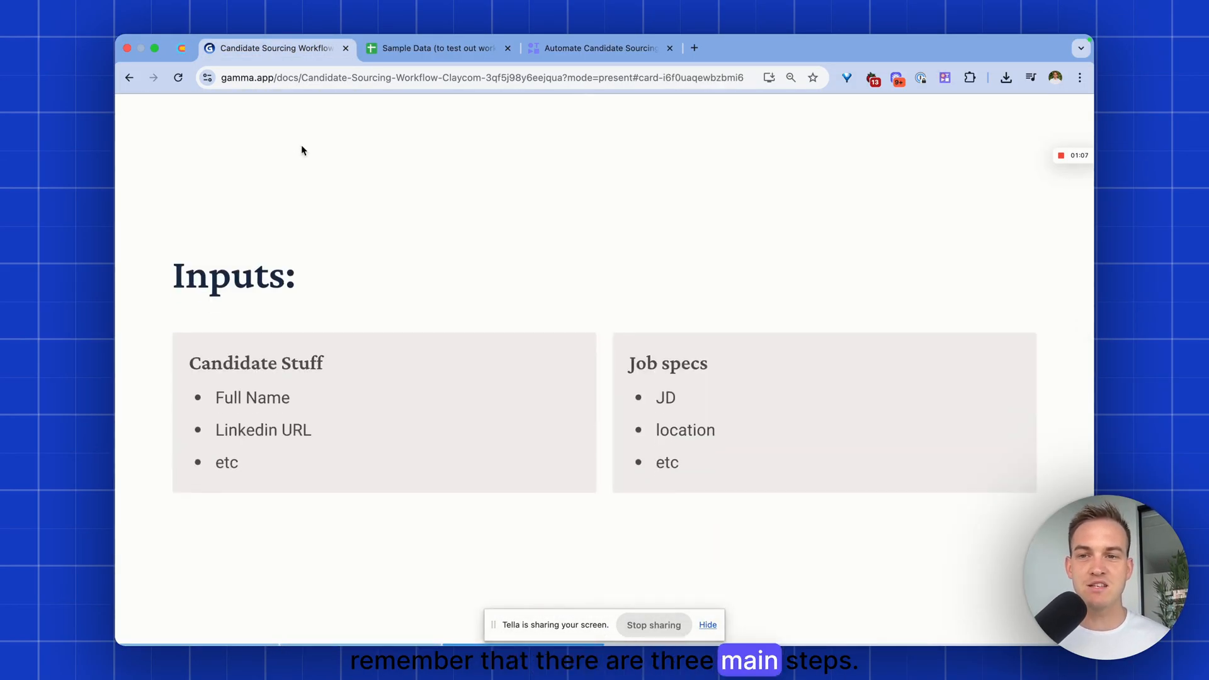
pyautogui.press('Right')
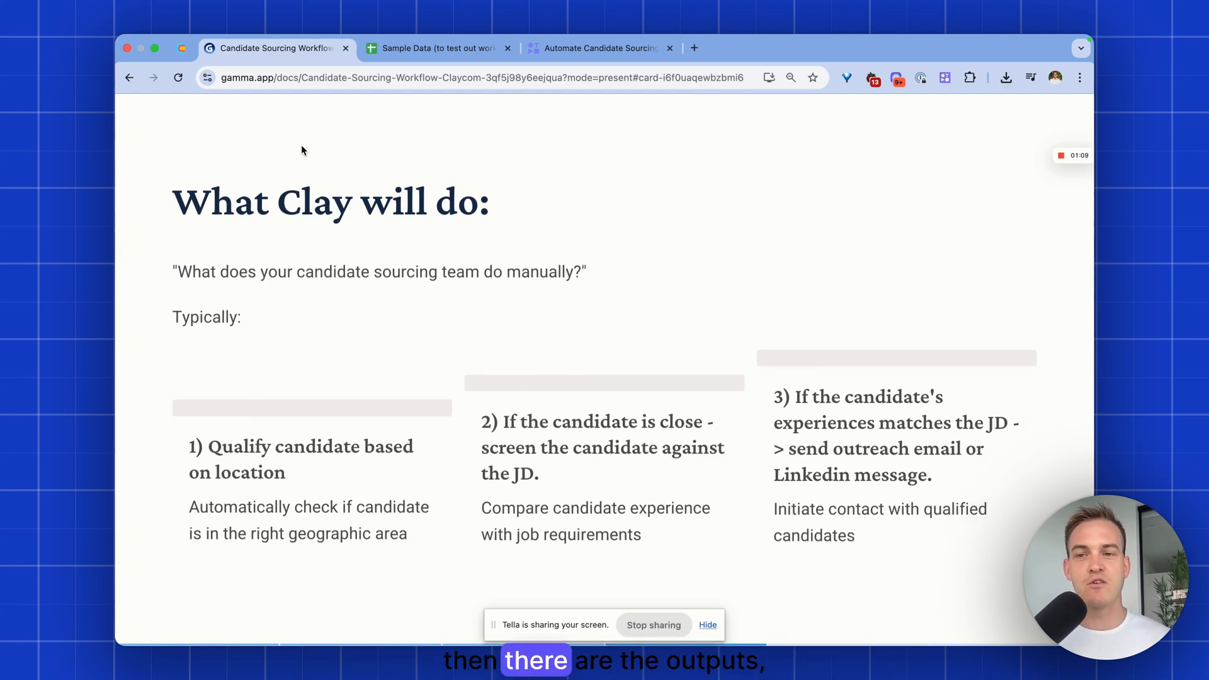
pyautogui.press('Left')
pyautogui.press('Left')
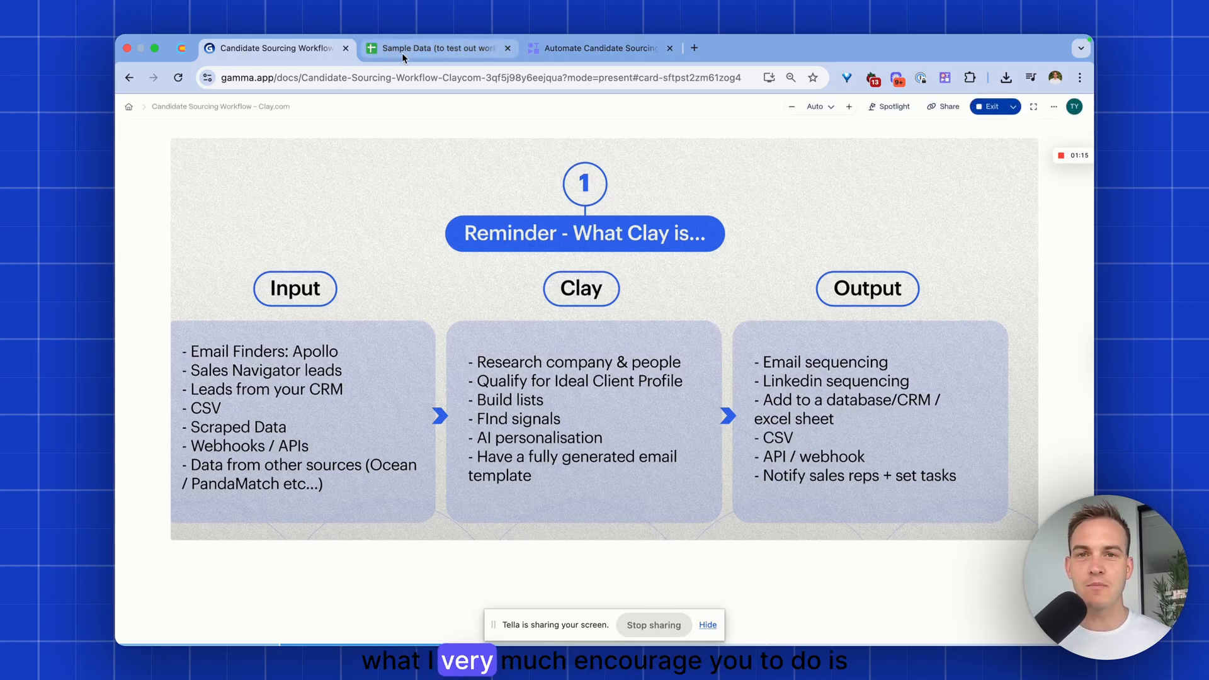
# Look over the candidate data in the Sample Data spreadsheet, and switch to the Automate Candidate Sourcing page
pyautogui.click(450, 55)
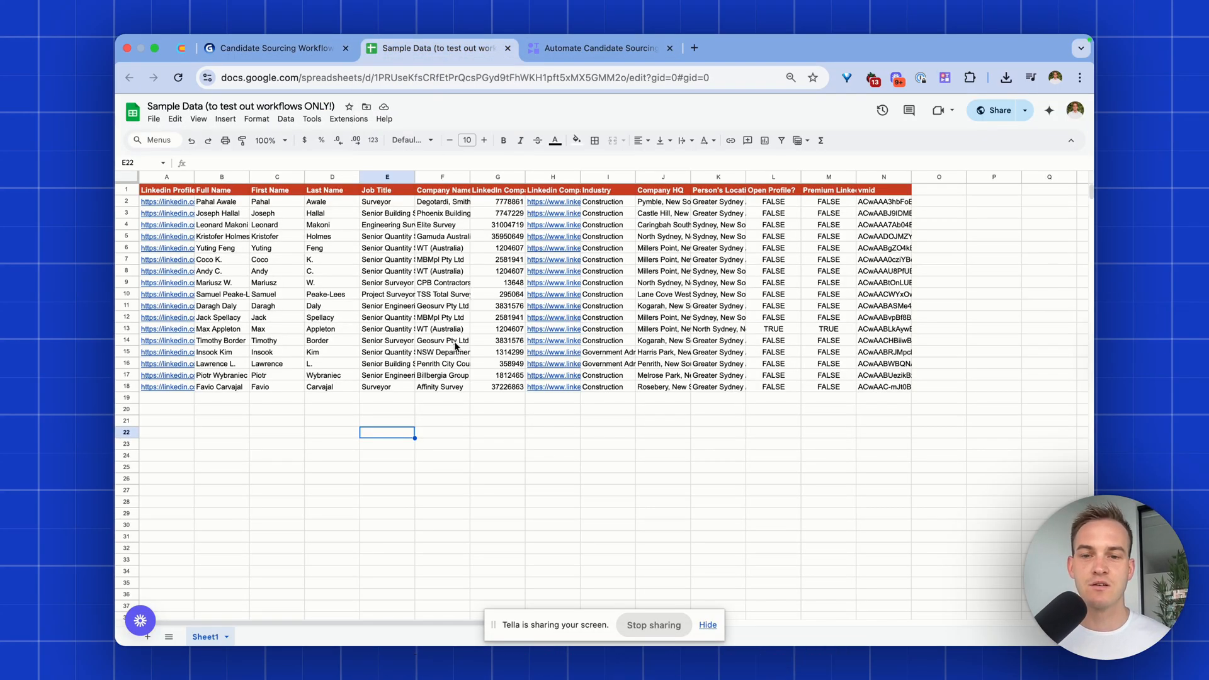
pyautogui.moveTo(482, 43)
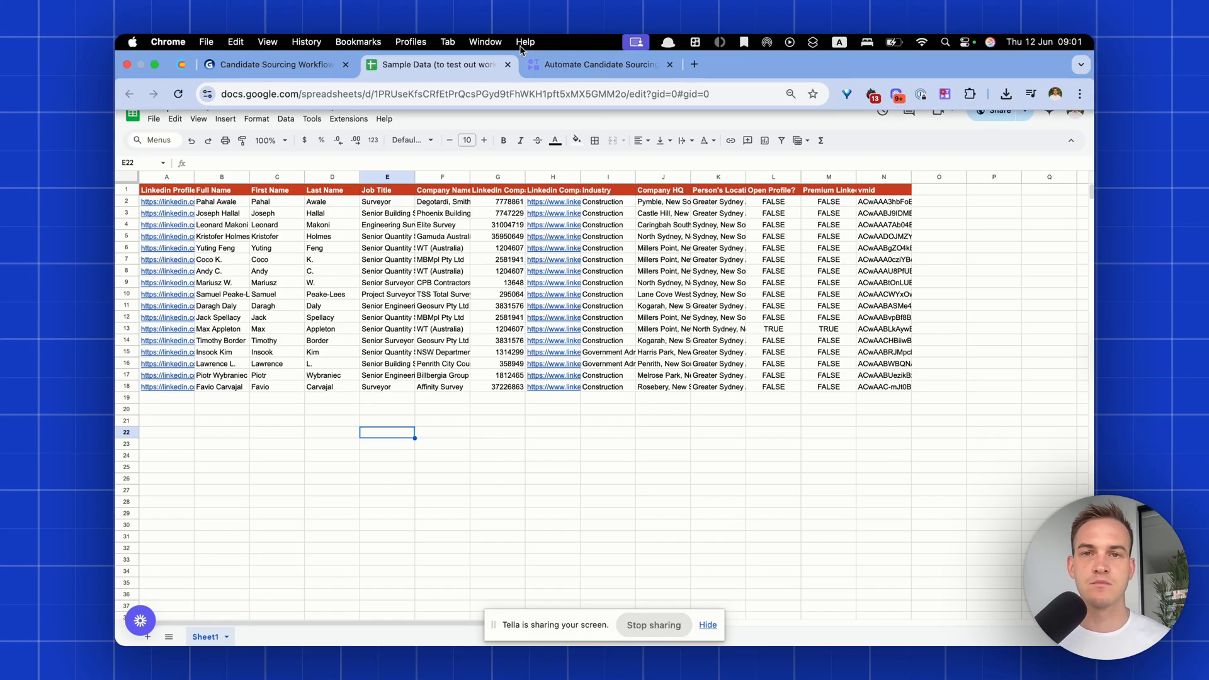
pyautogui.click(557, 63)
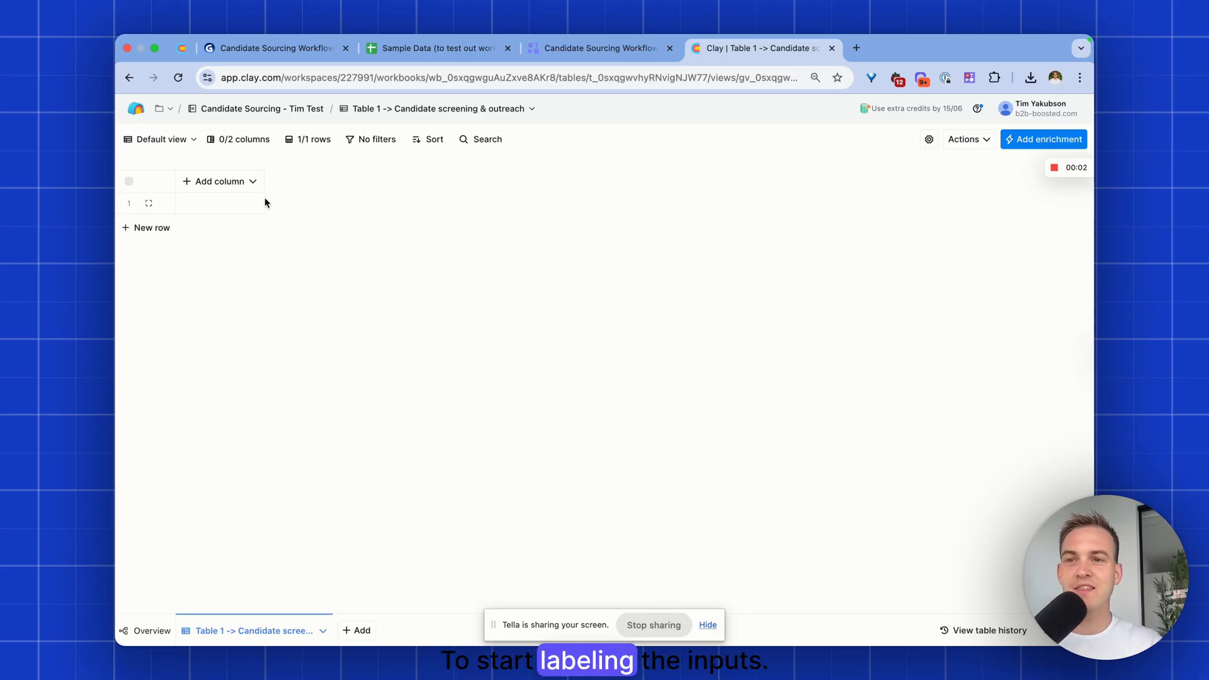
# Add a text column named "Input 1 -> First Name of the candidate" to the Clay table and widen it to fit its title
pyautogui.click(211, 185)
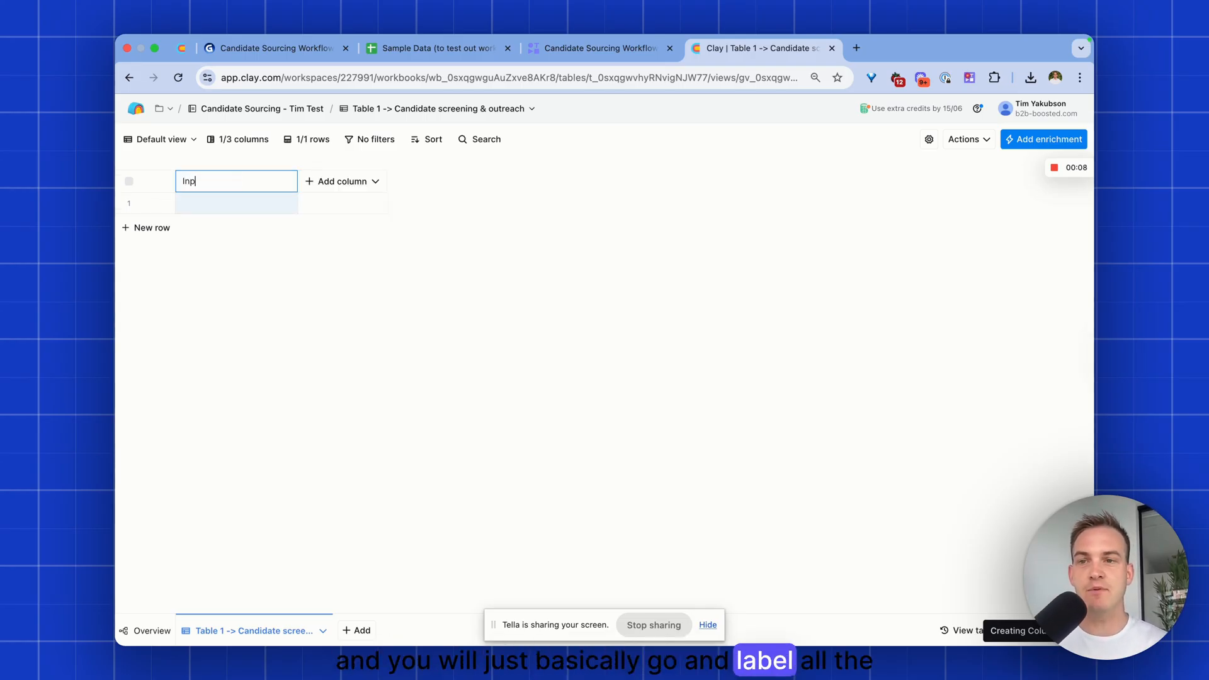
pyautogui.write('t ')
pyautogui.write('1 -> First Name of the candidate')
pyautogui.press('Return')
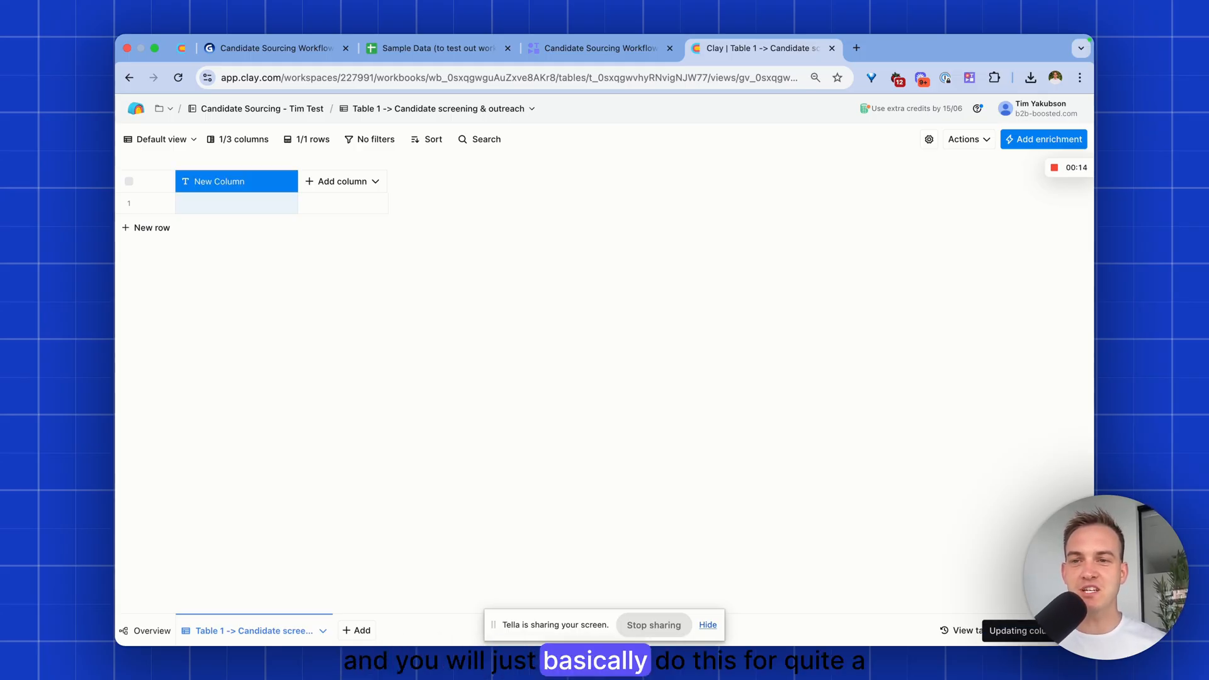
pyautogui.moveTo(297, 181); pyautogui.dragTo(413, 189)
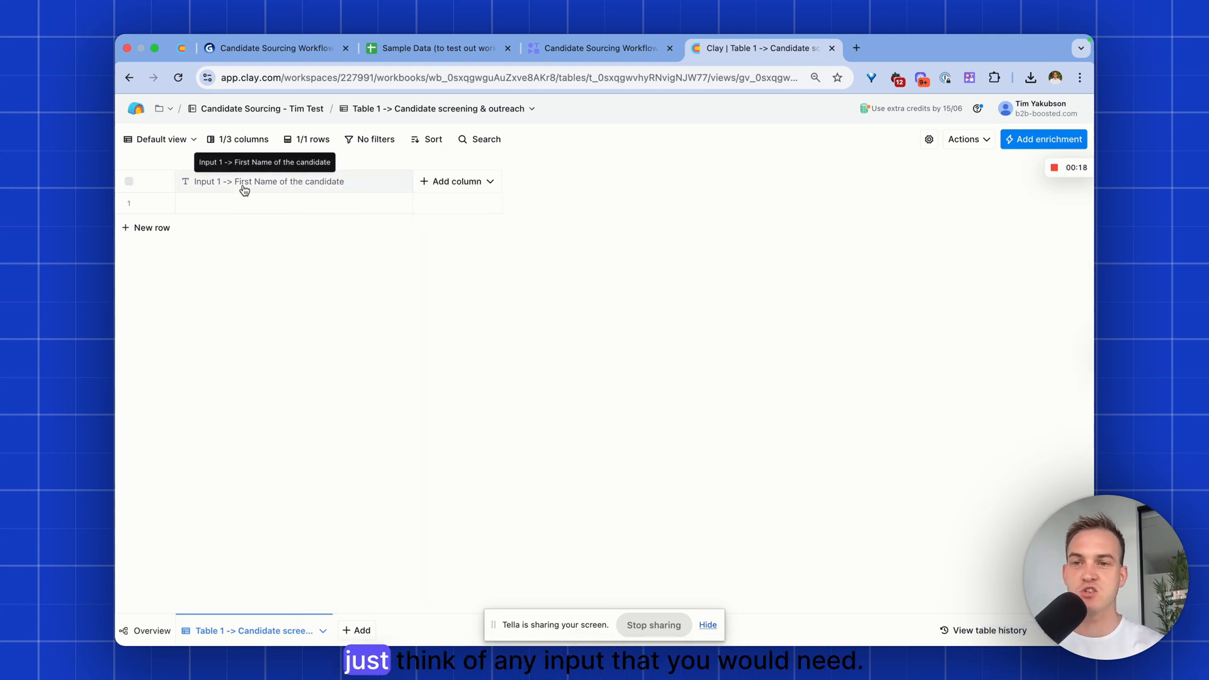
# Duplicate the Input 1 column, name the copy "Input 2 -> Last Name of the candidate", and widen it to show the full title
pyautogui.click(244, 188)
pyautogui.click(245, 374)
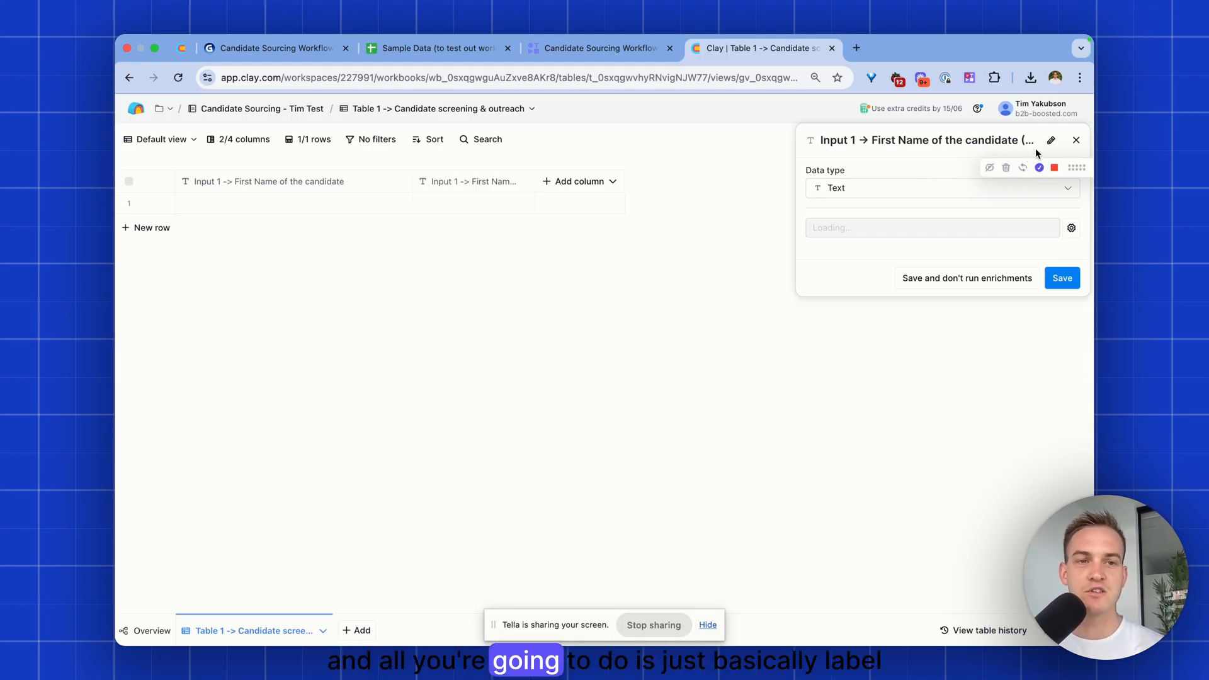
pyautogui.click(875, 139)
pyautogui.click(872, 140)
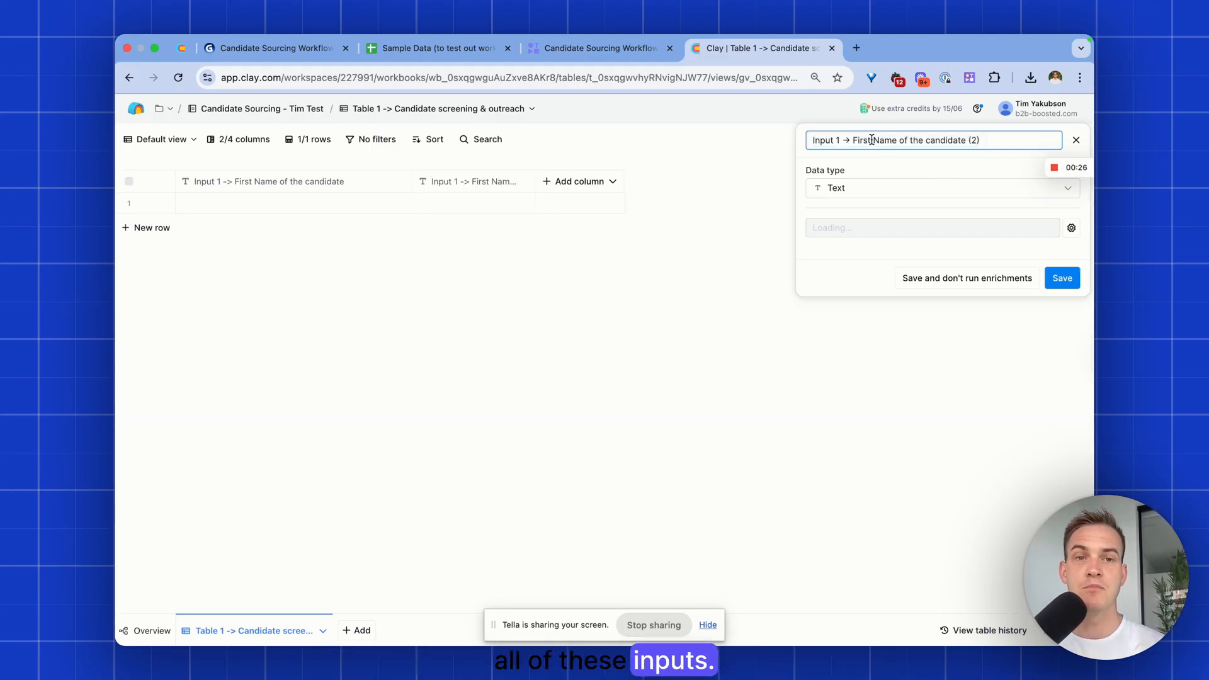
pyautogui.write('Last')
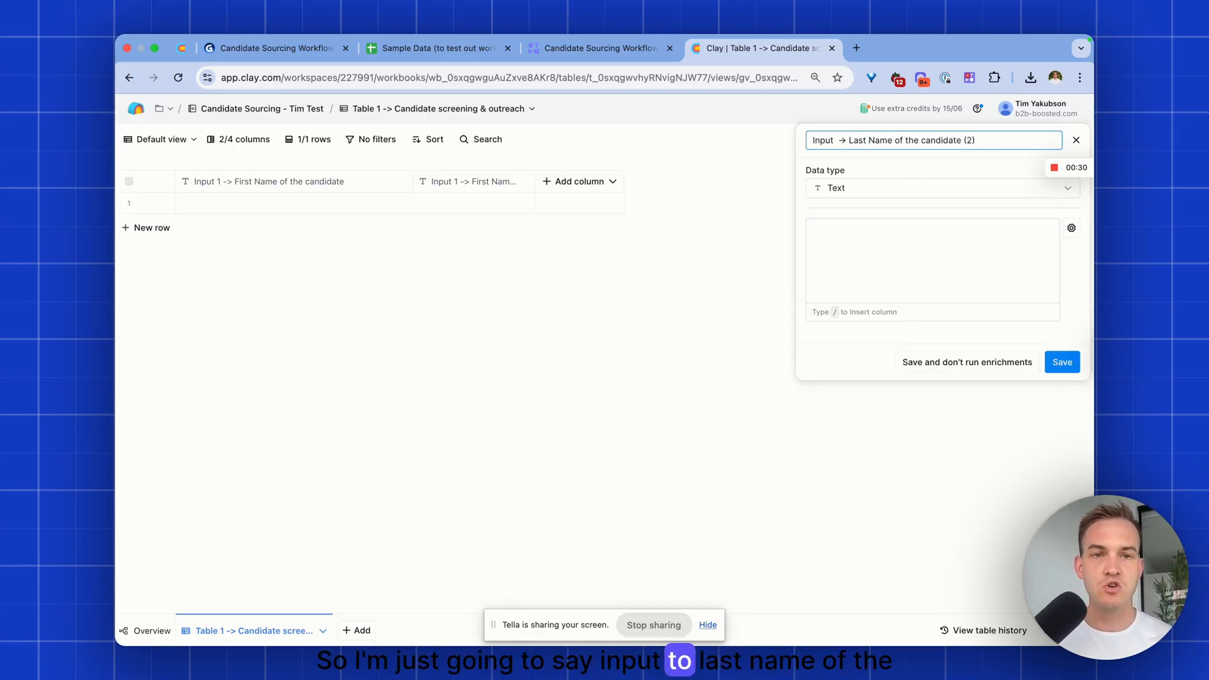
pyautogui.click(991, 138)
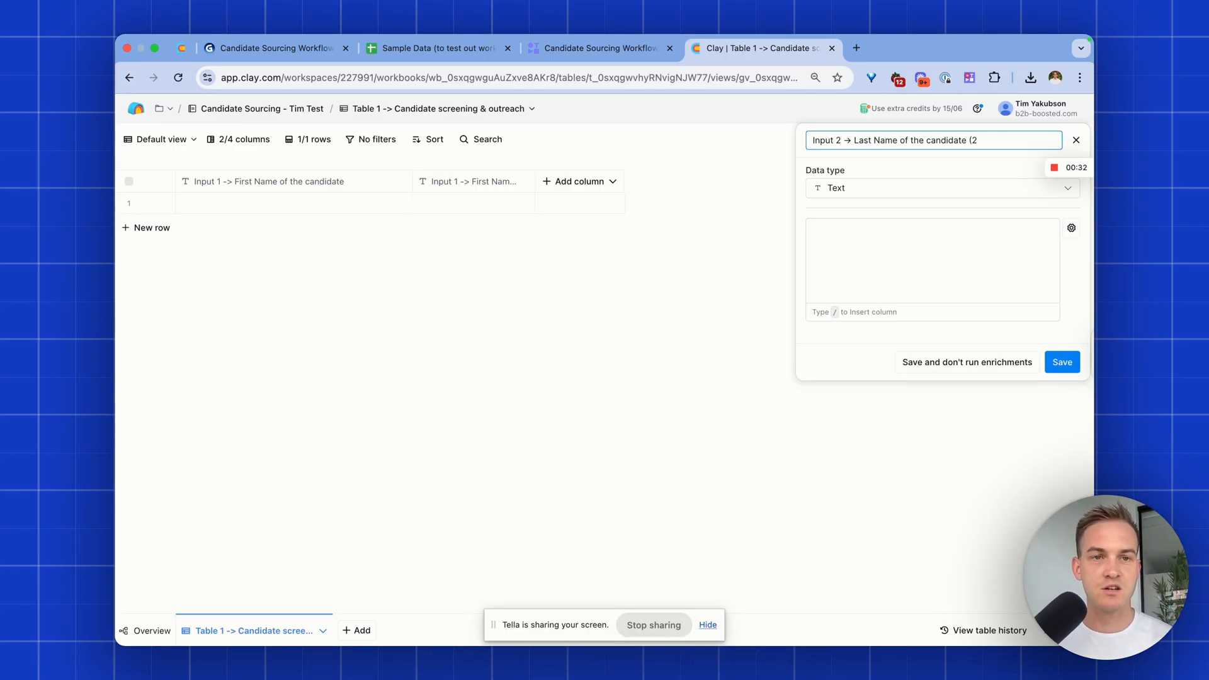
pyautogui.click(1061, 361)
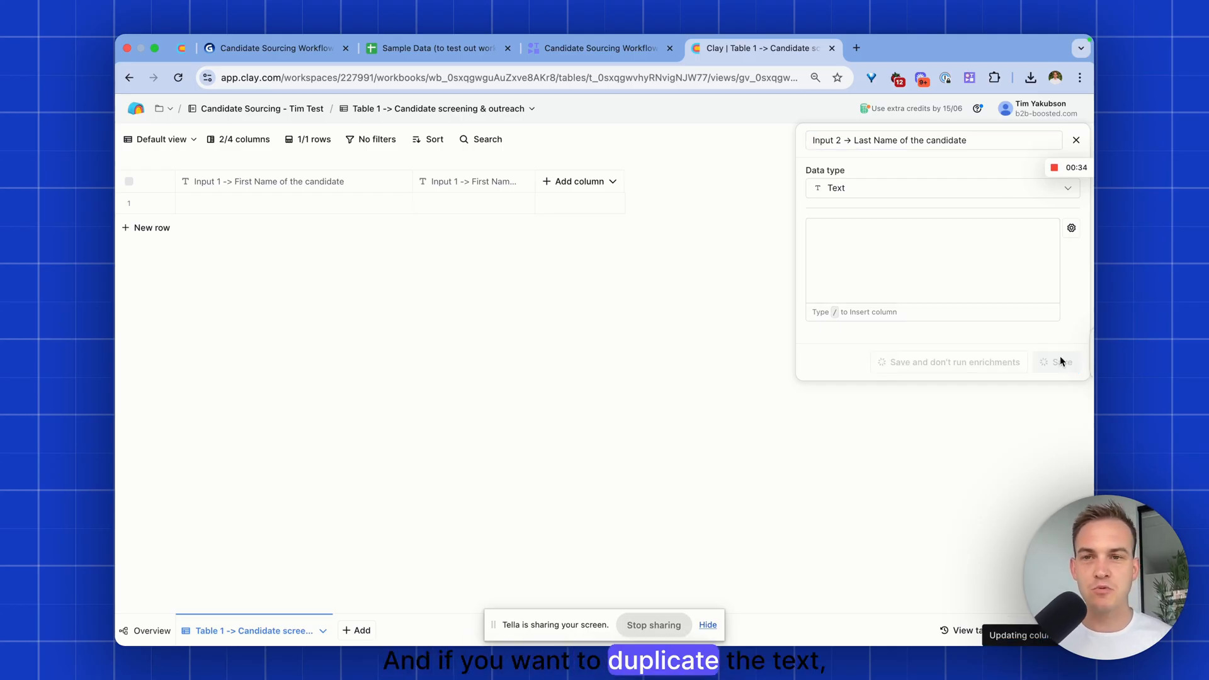
pyautogui.moveTo(534, 182); pyautogui.dragTo(655, 182)
# Duplicate the Input 2 column and name the copy "Input 3 -> Full Name of the candidate"
pyautogui.click(548, 184)
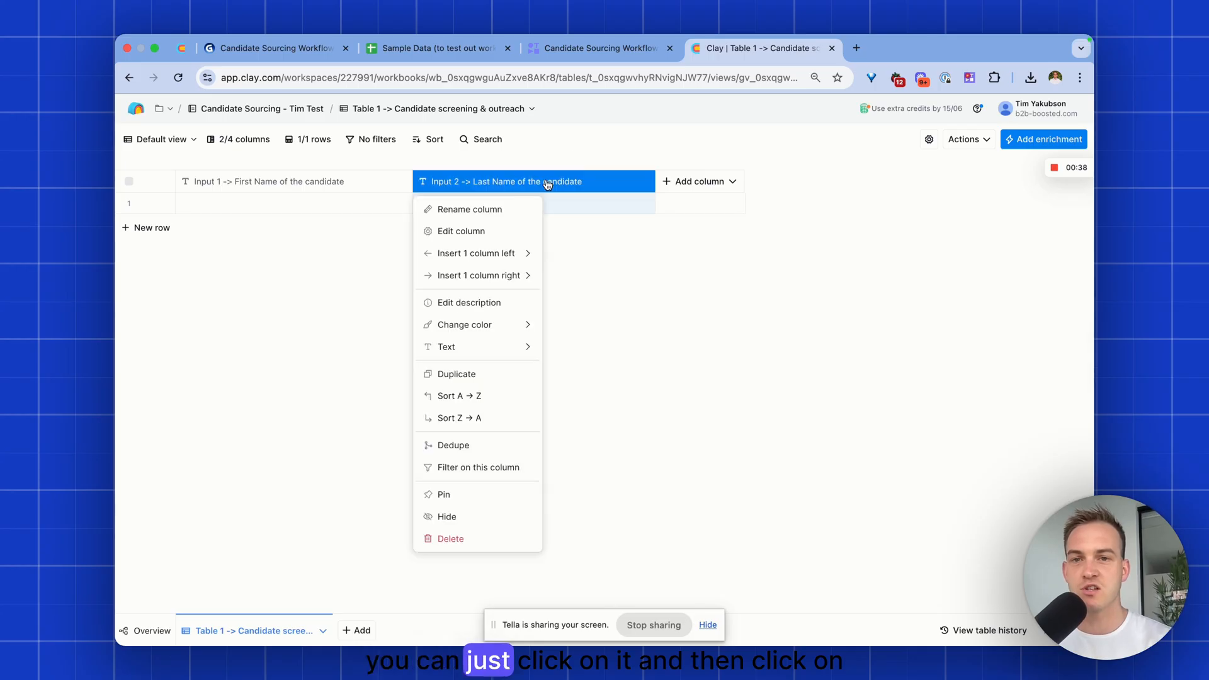
pyautogui.click(474, 374)
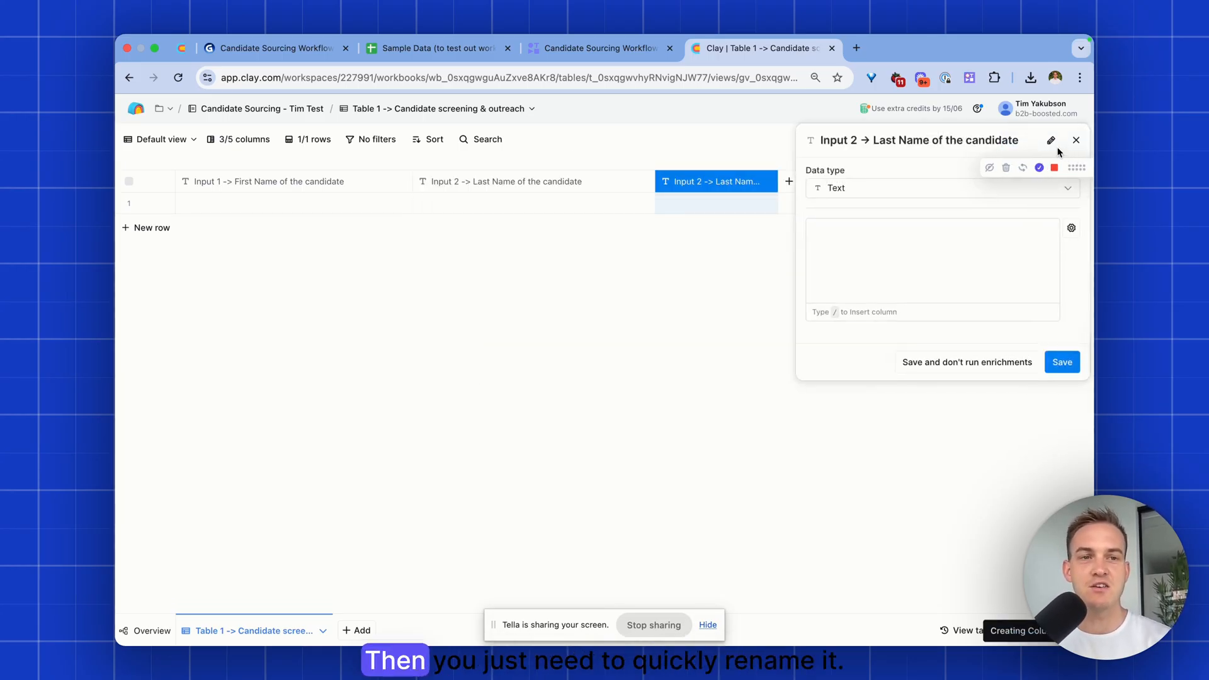
pyautogui.click(1049, 140)
pyautogui.click(844, 141)
pyautogui.press('BackSpace')
pyautogui.write('3 -> ')
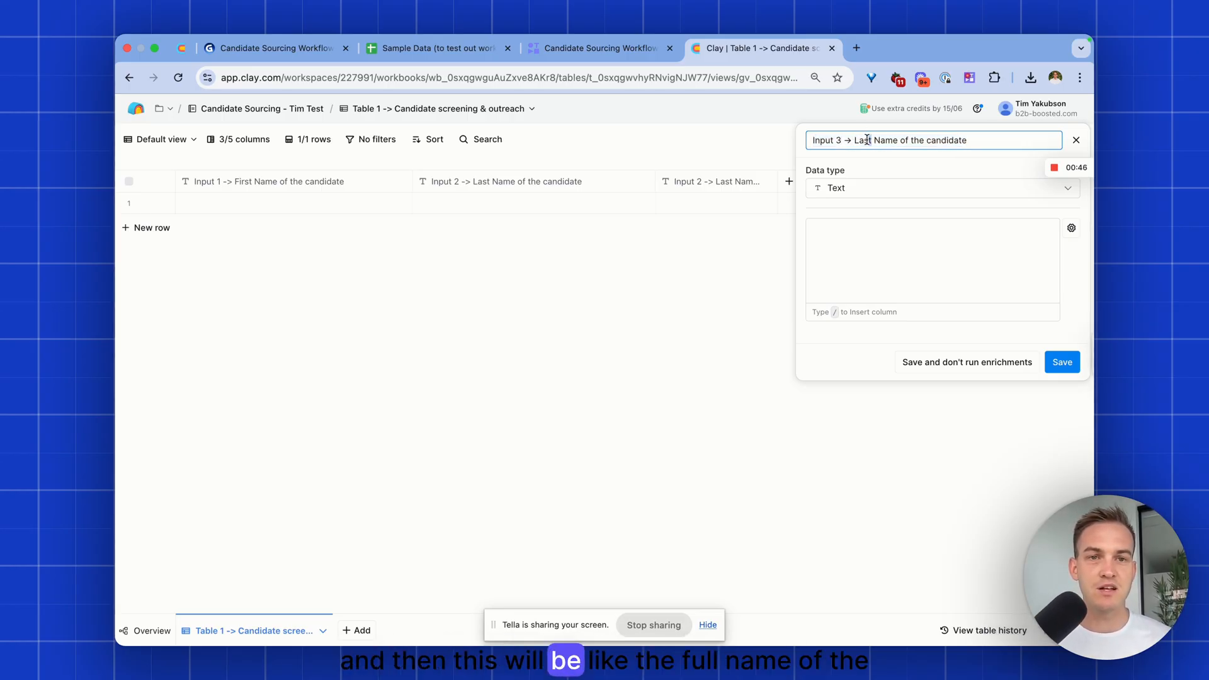
pyautogui.write('Full')
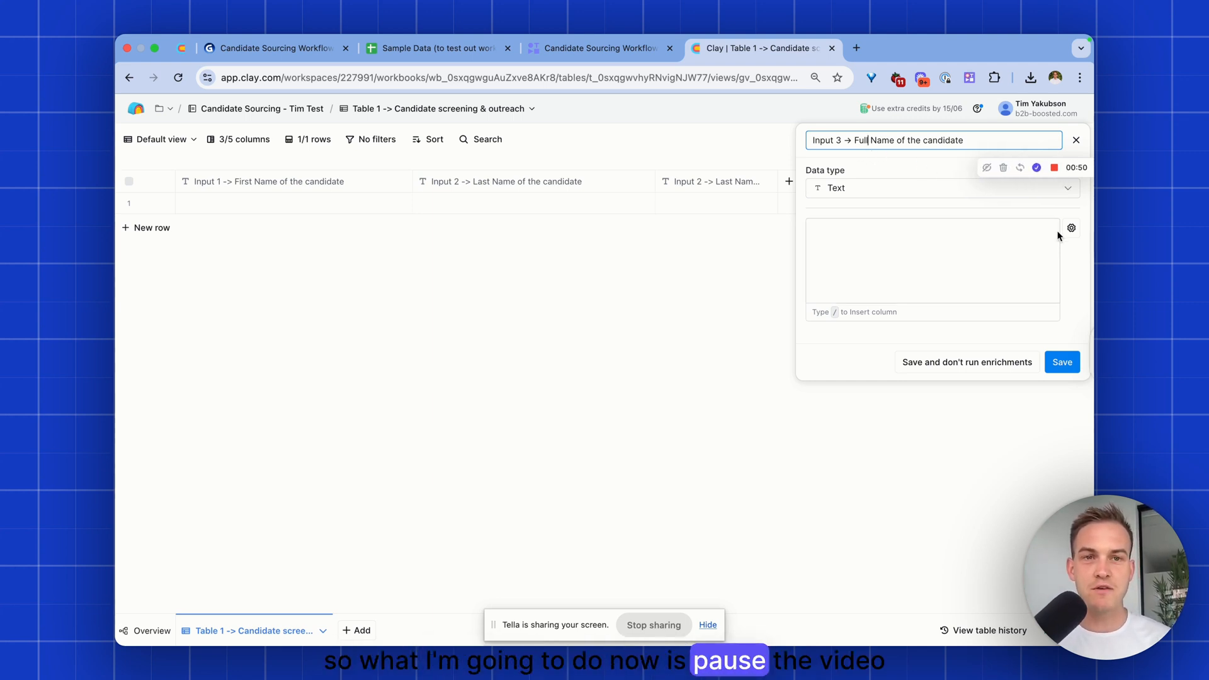
pyautogui.click(1061, 363)
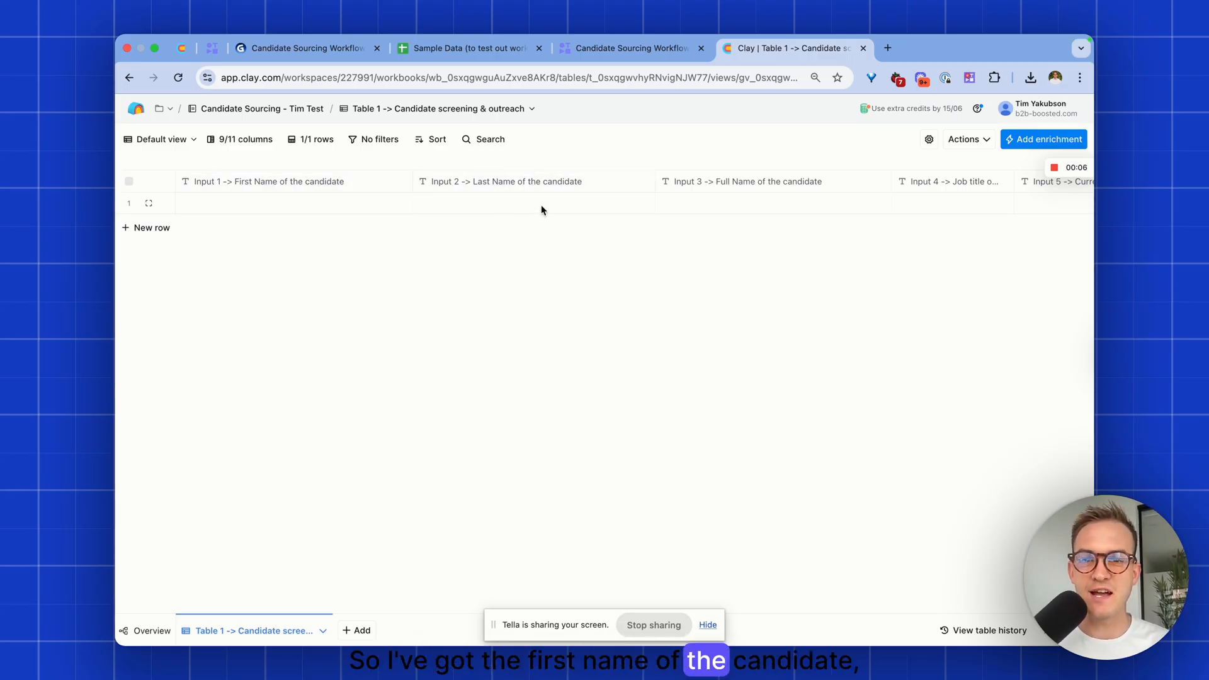
# Widen the Input 4 job title and Input 5 current company name columns to show more of their titles
pyautogui.hscroll(10, 535, 195)
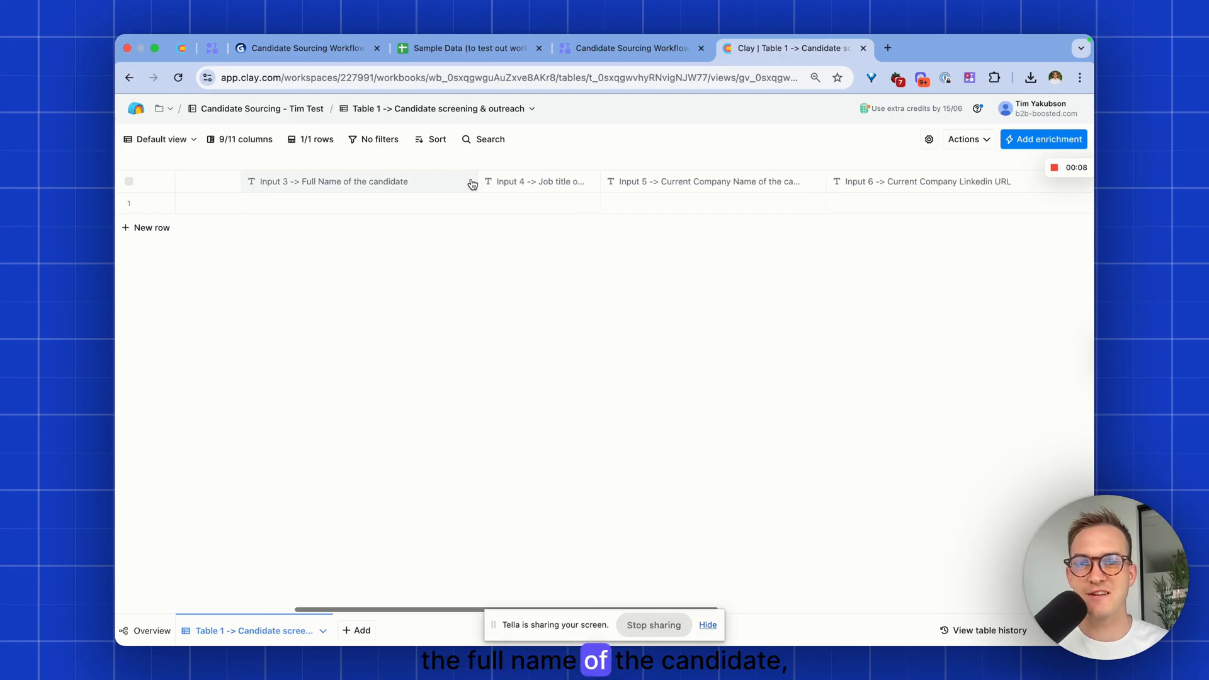
pyautogui.moveTo(673, 196); pyautogui.dragTo(679, 197)
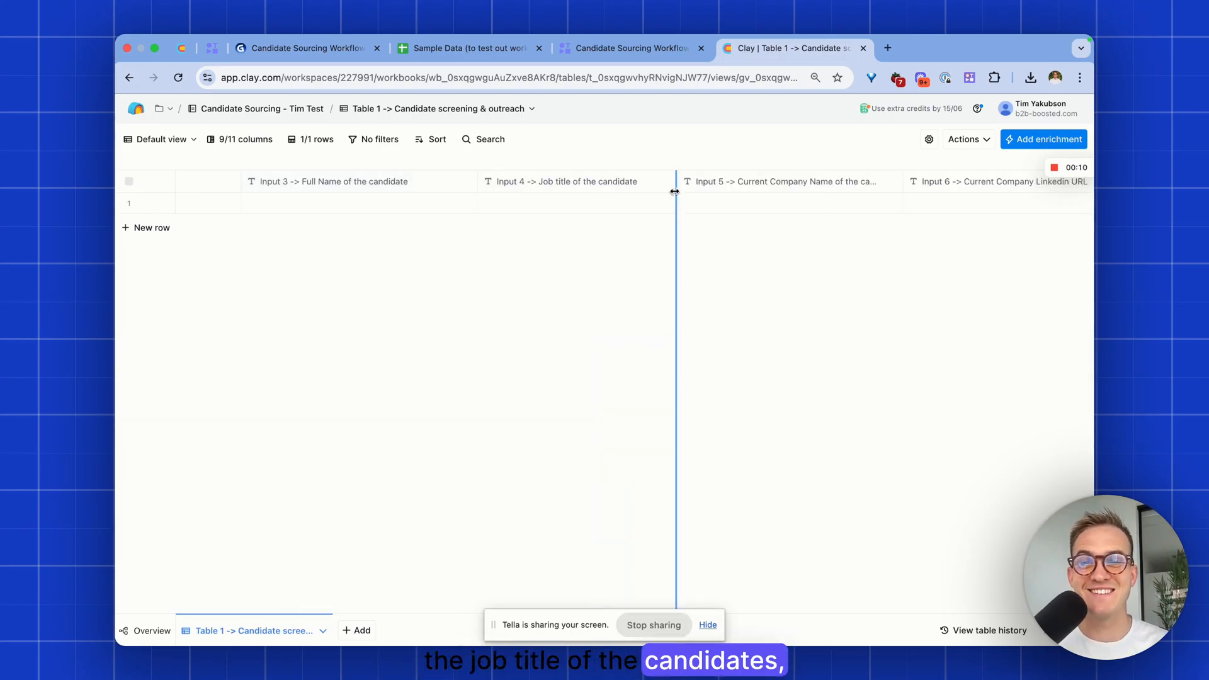
pyautogui.hscroll(5, 653, 195)
pyautogui.moveTo(783, 194); pyautogui.dragTo(844, 195)
pyautogui.hscroll(3, 844, 193)
pyautogui.hscroll(2, 844, 193)
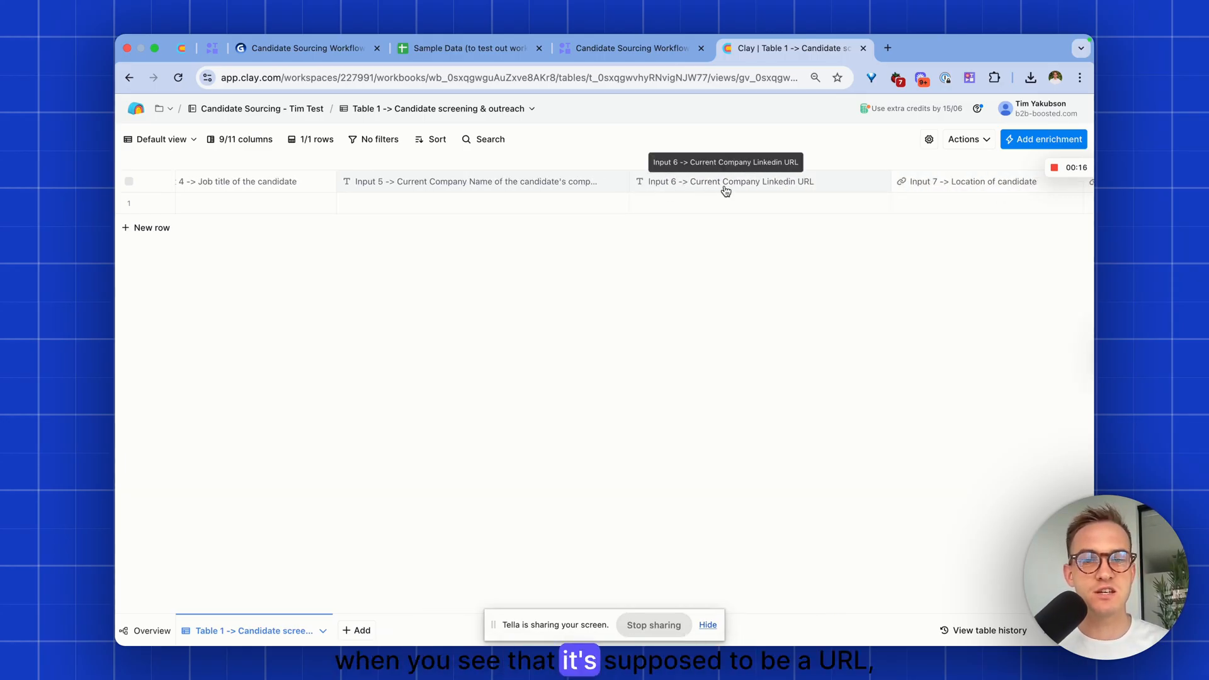
# Change the "Current Company Linkedin URL" column's type to URL and the "Location of candidate" column's type to Text
pyautogui.click(642, 186)
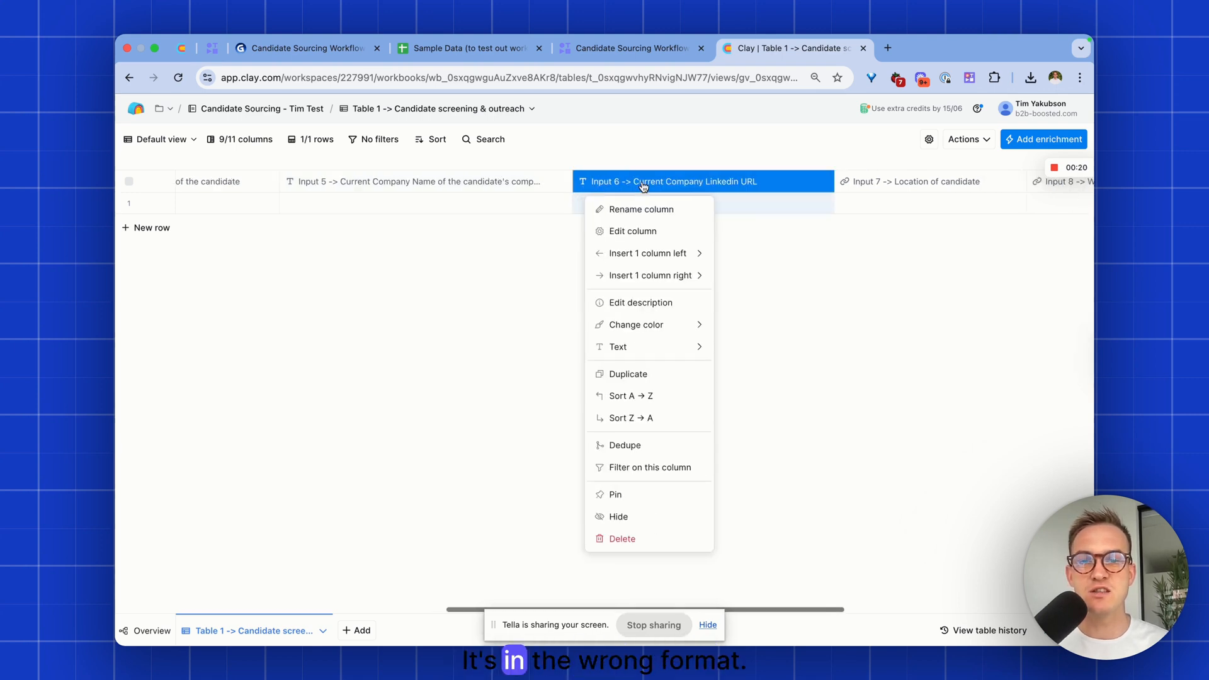
pyautogui.moveTo(554, 346)
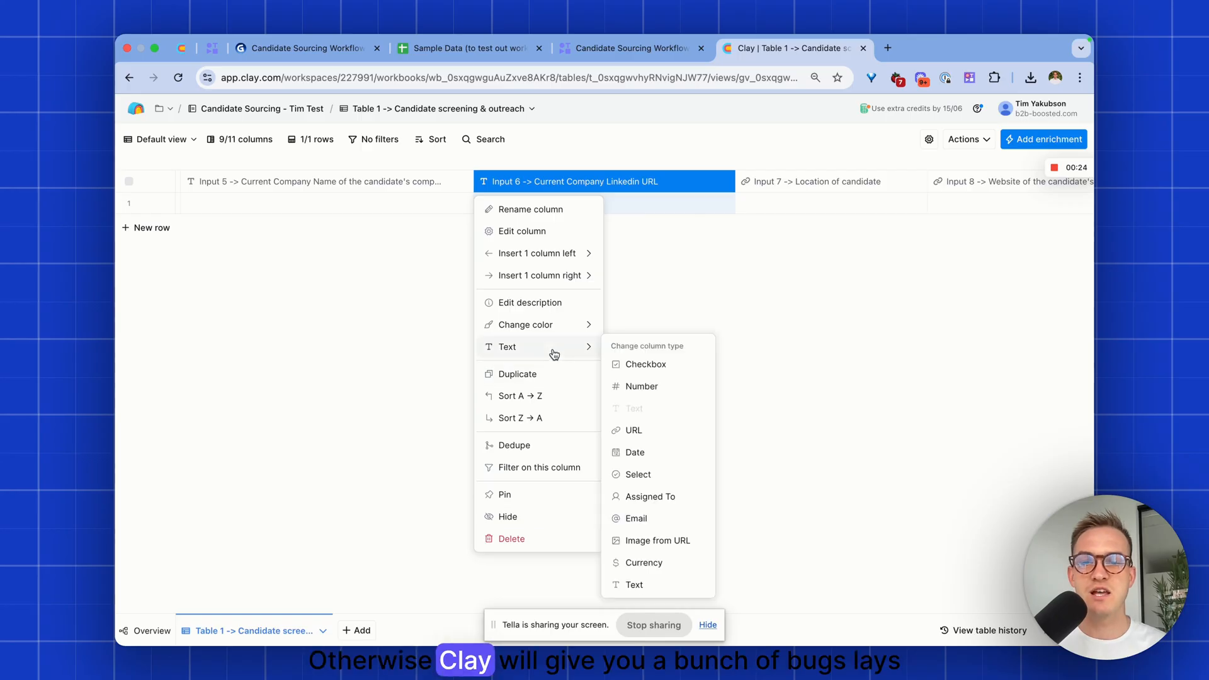
pyautogui.click(666, 430)
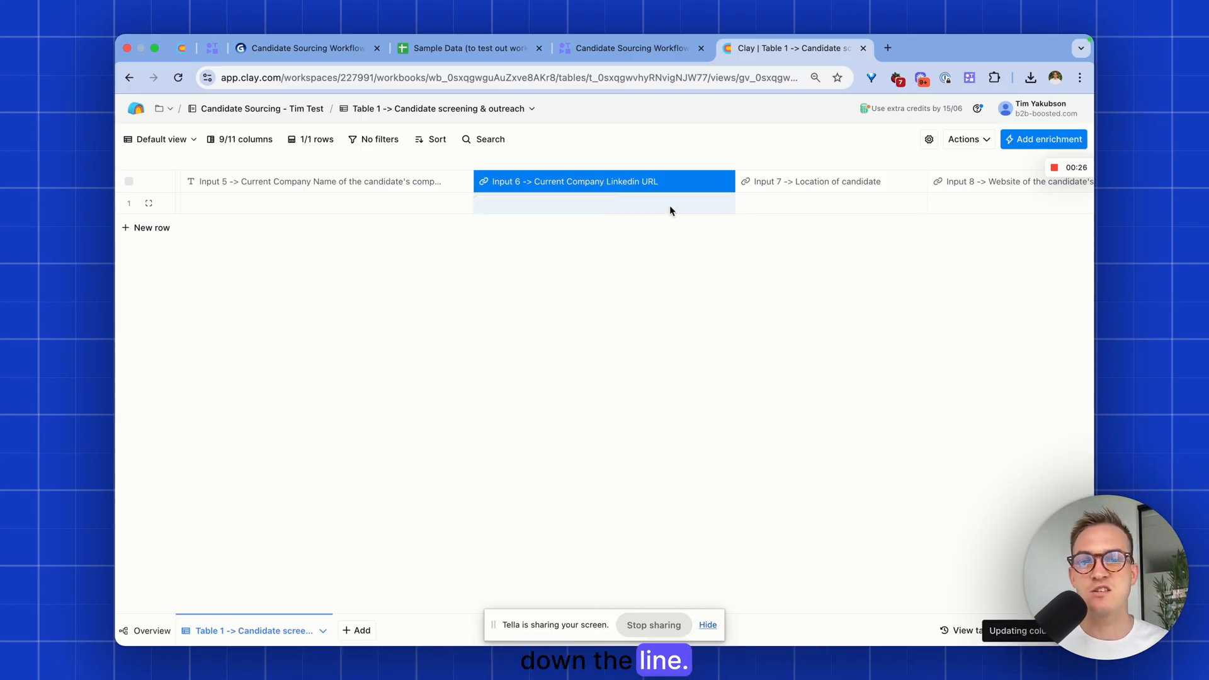
pyautogui.click(775, 190)
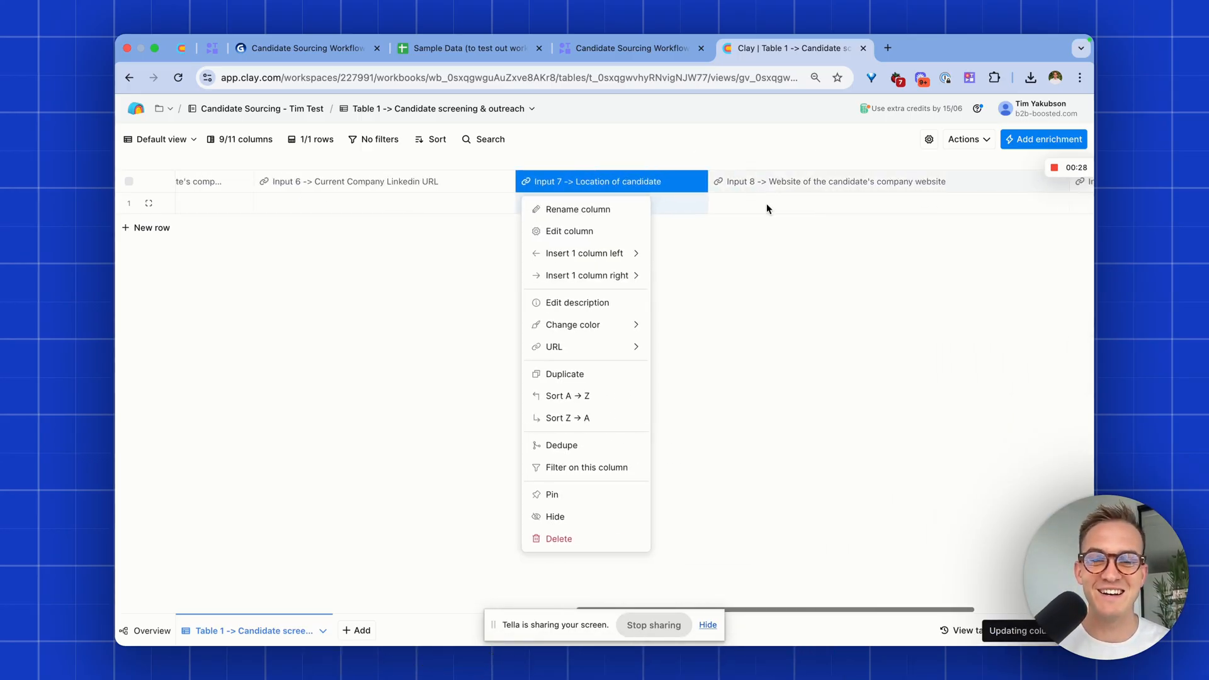
pyautogui.moveTo(592, 336)
pyautogui.click(666, 404)
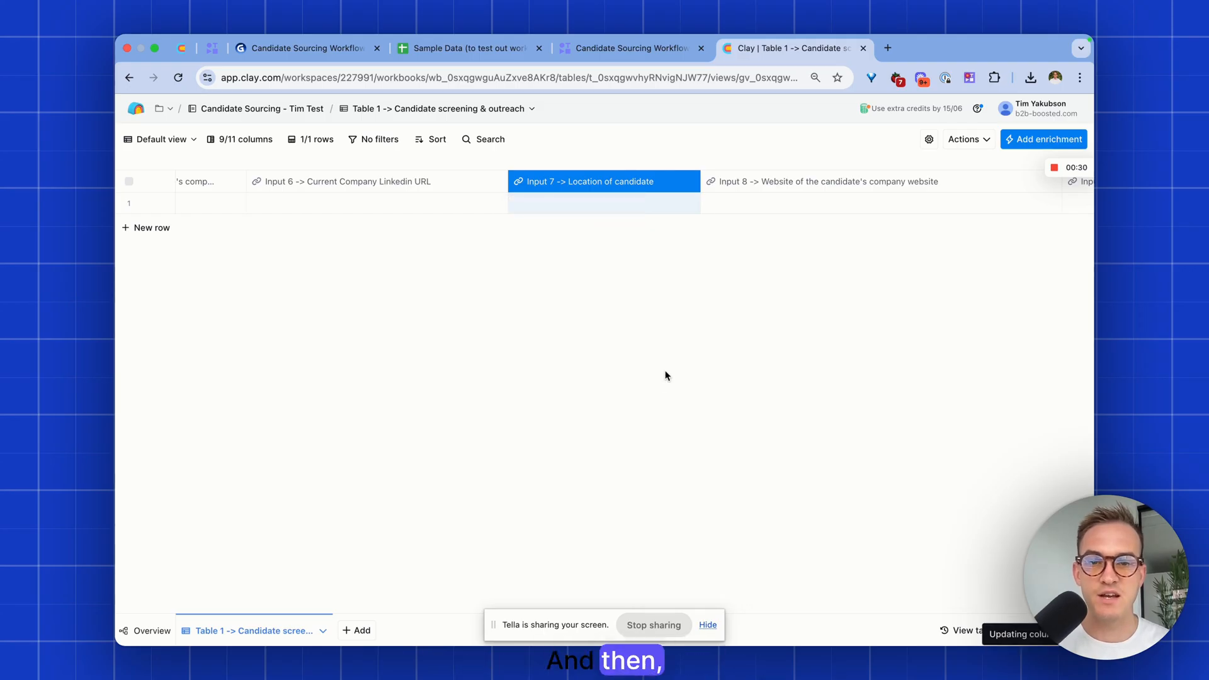
# Check the column types of the company website, candidate Linkedin profile and current company Linkedin inputs
pyautogui.click(759, 182)
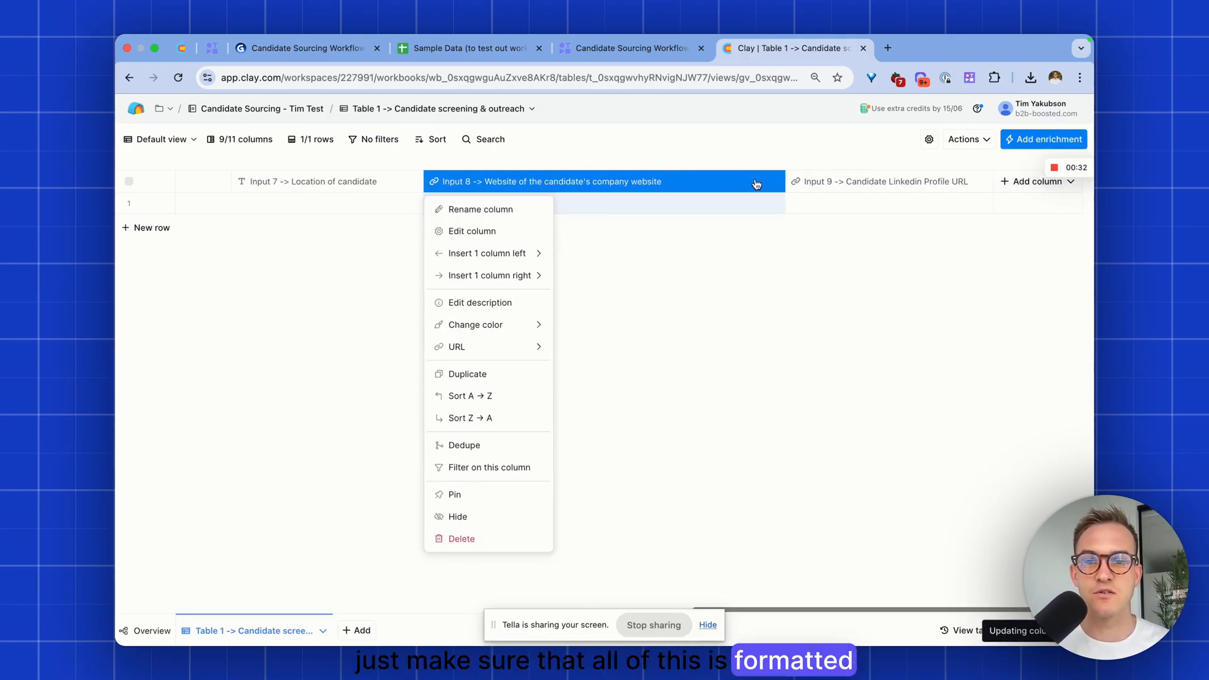
pyautogui.click(742, 279)
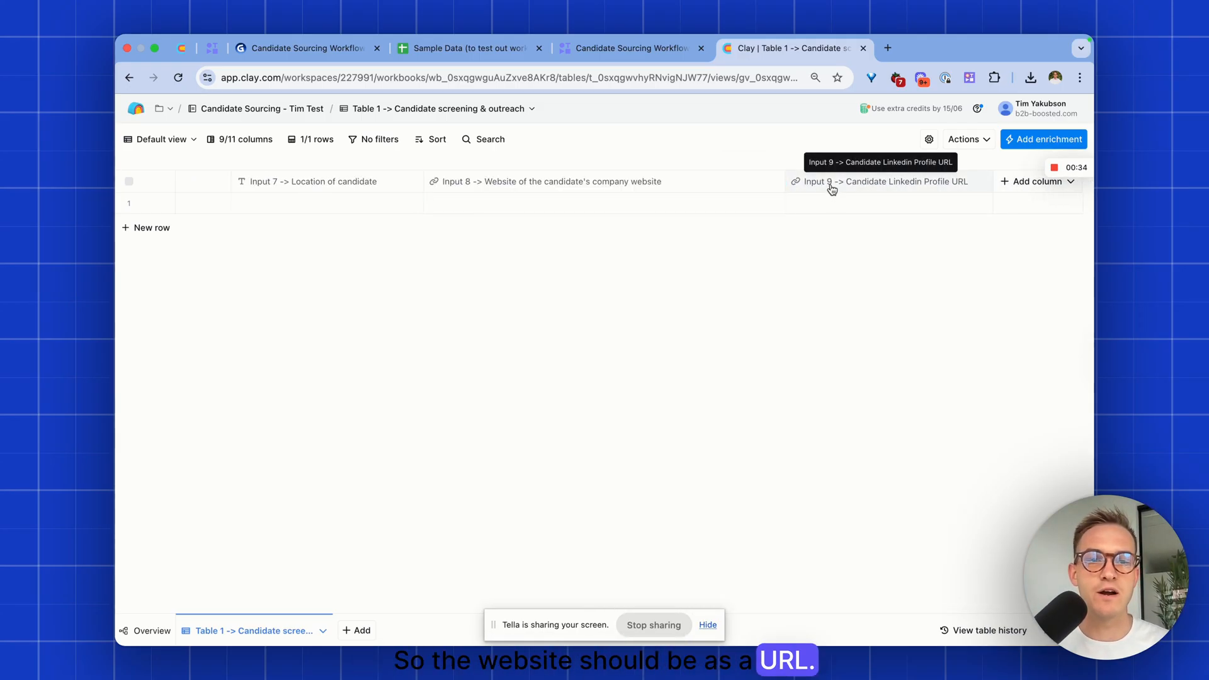
pyautogui.hscroll(-5, 827, 190)
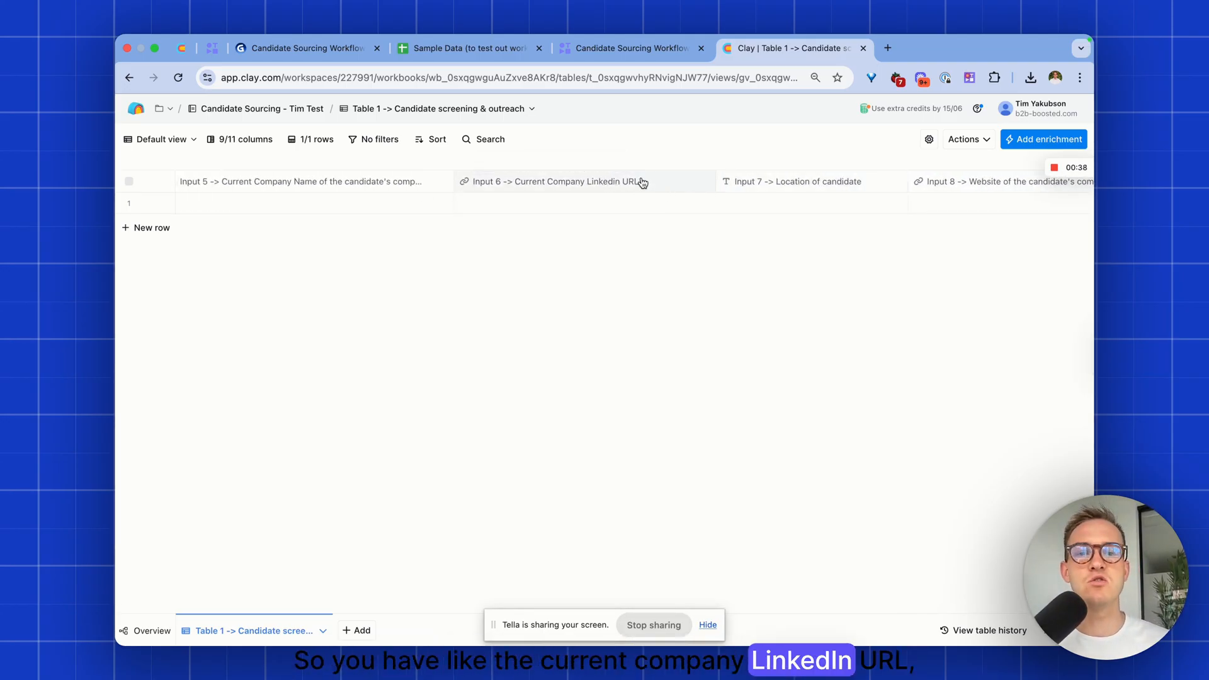
pyautogui.hscroll(5, 847, 187)
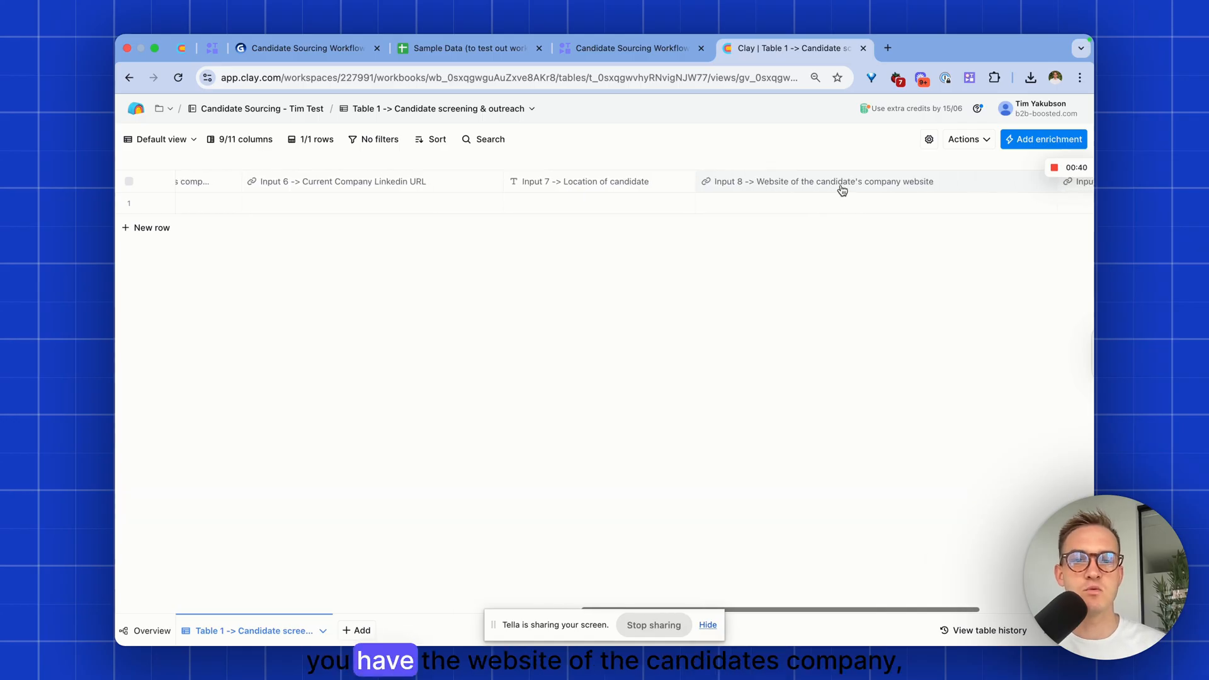
# Color the Input 1 first name and Input 2 last name columns green to mark them as inputs
pyautogui.hscroll(5, 911, 185)
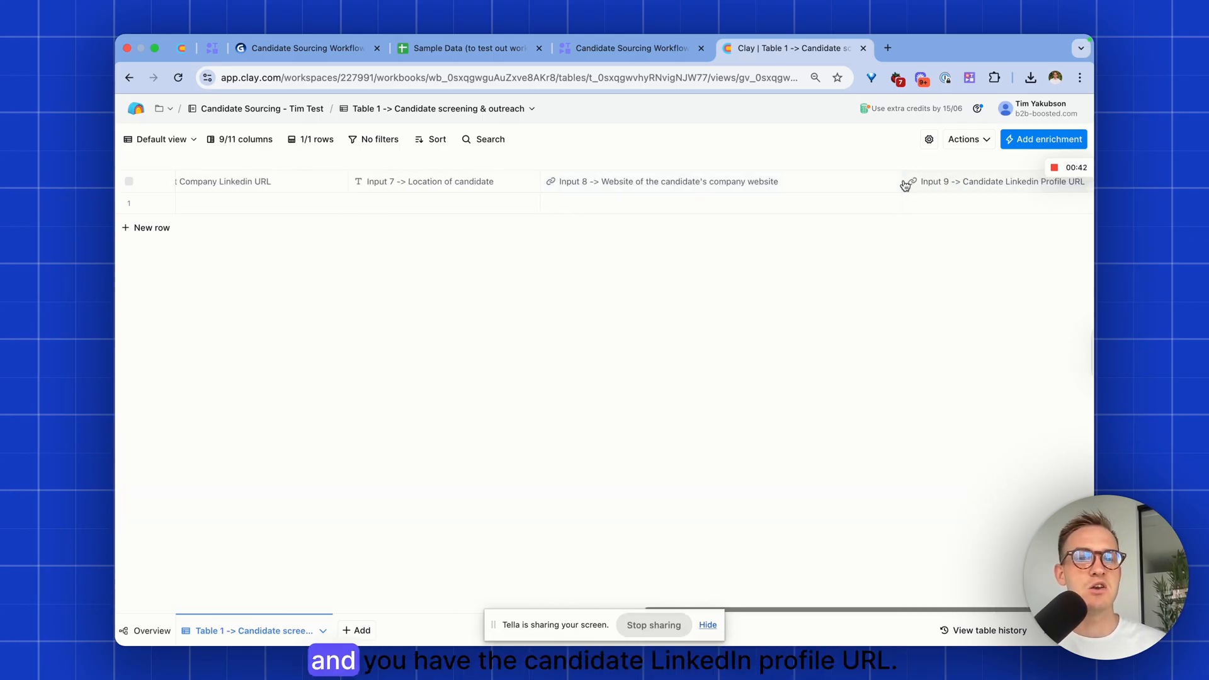
pyautogui.hscroll(-10, 913, 184)
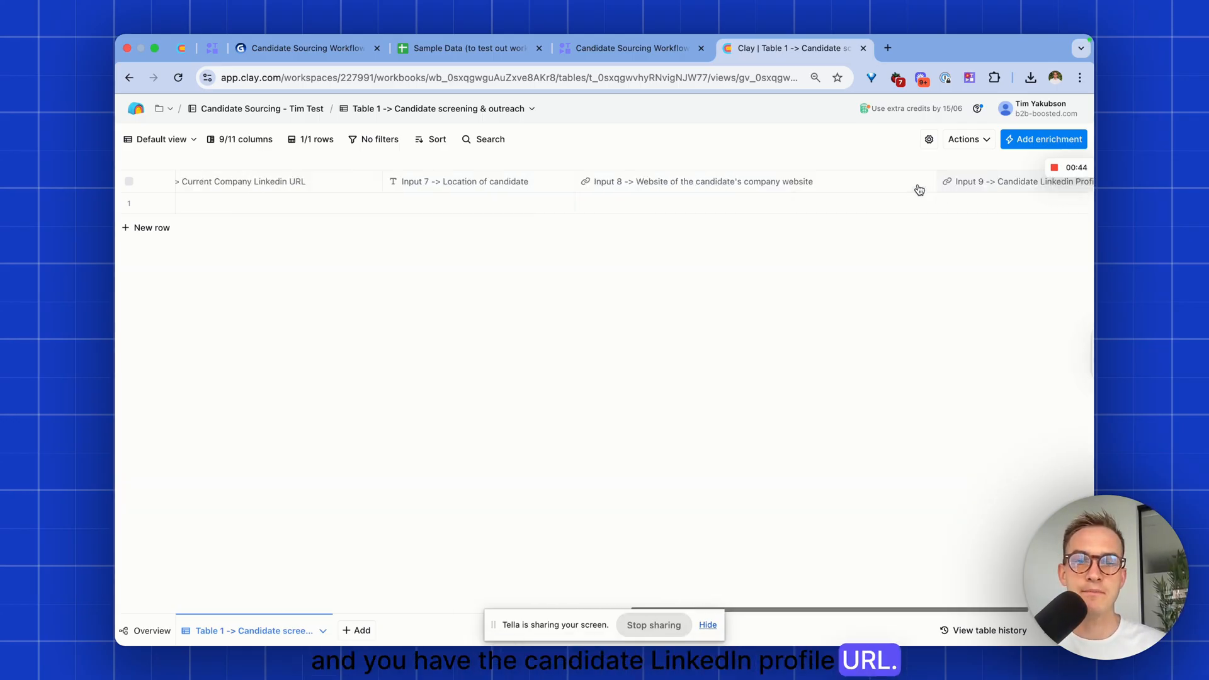
pyautogui.hscroll(-5, 915, 189)
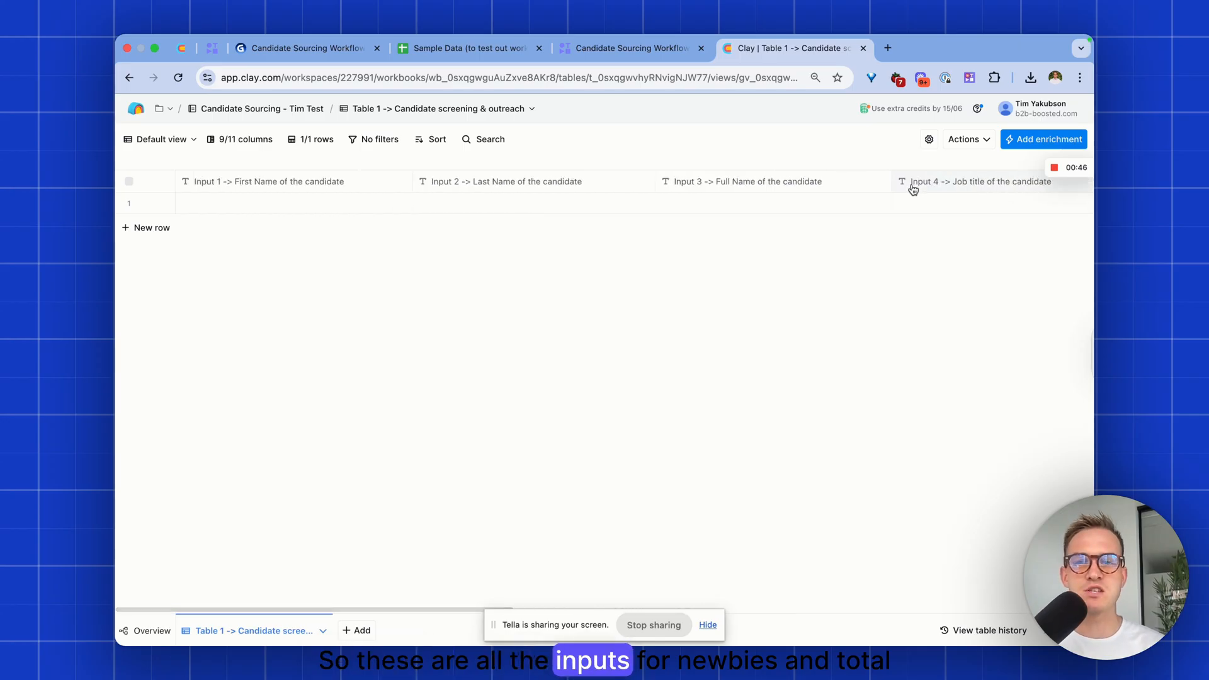
pyautogui.click(340, 186)
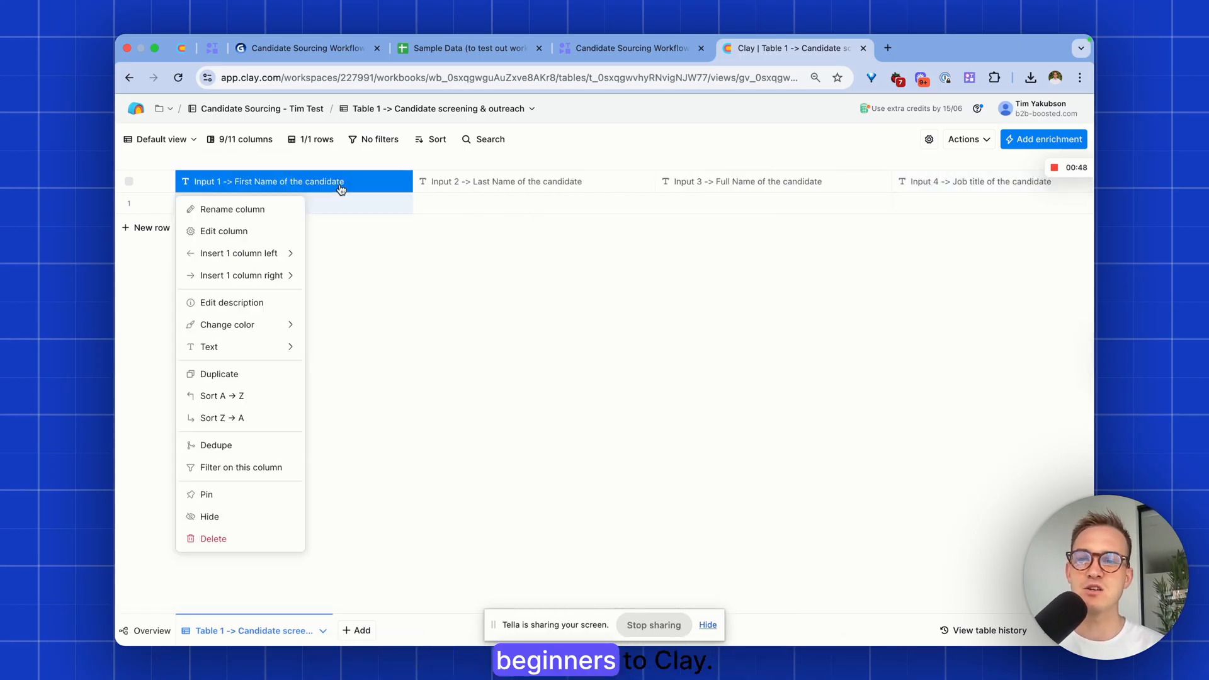
pyautogui.moveTo(249, 332)
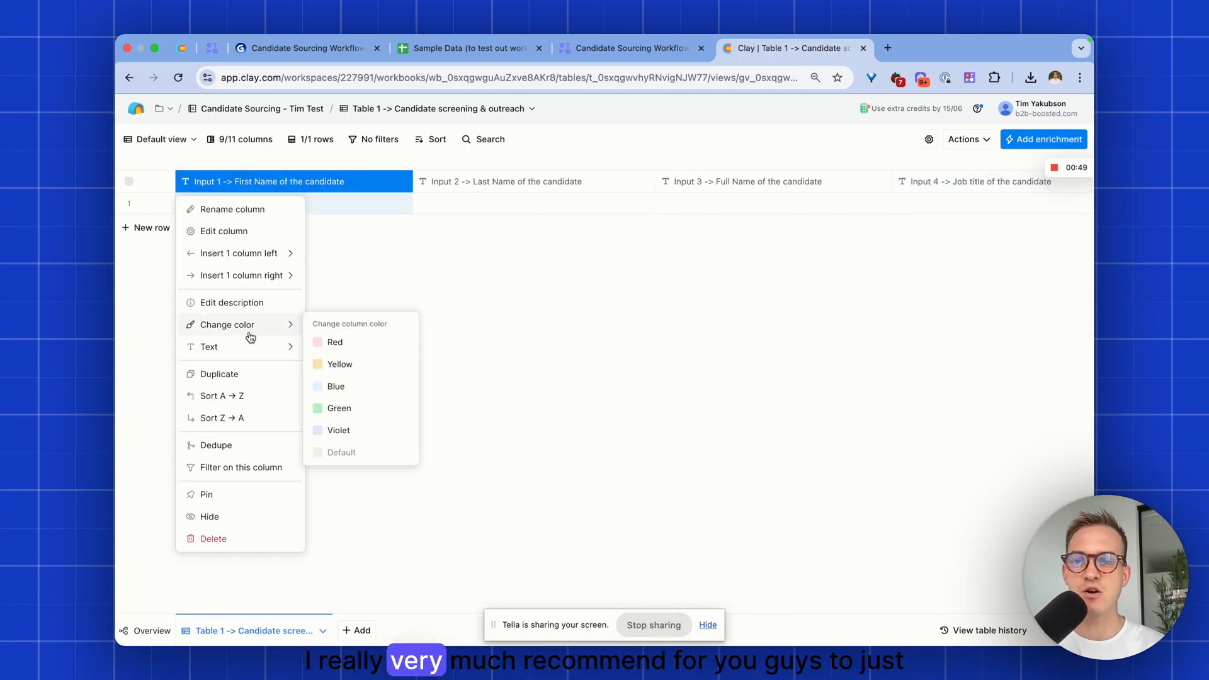
pyautogui.click(320, 415)
pyautogui.click(449, 182)
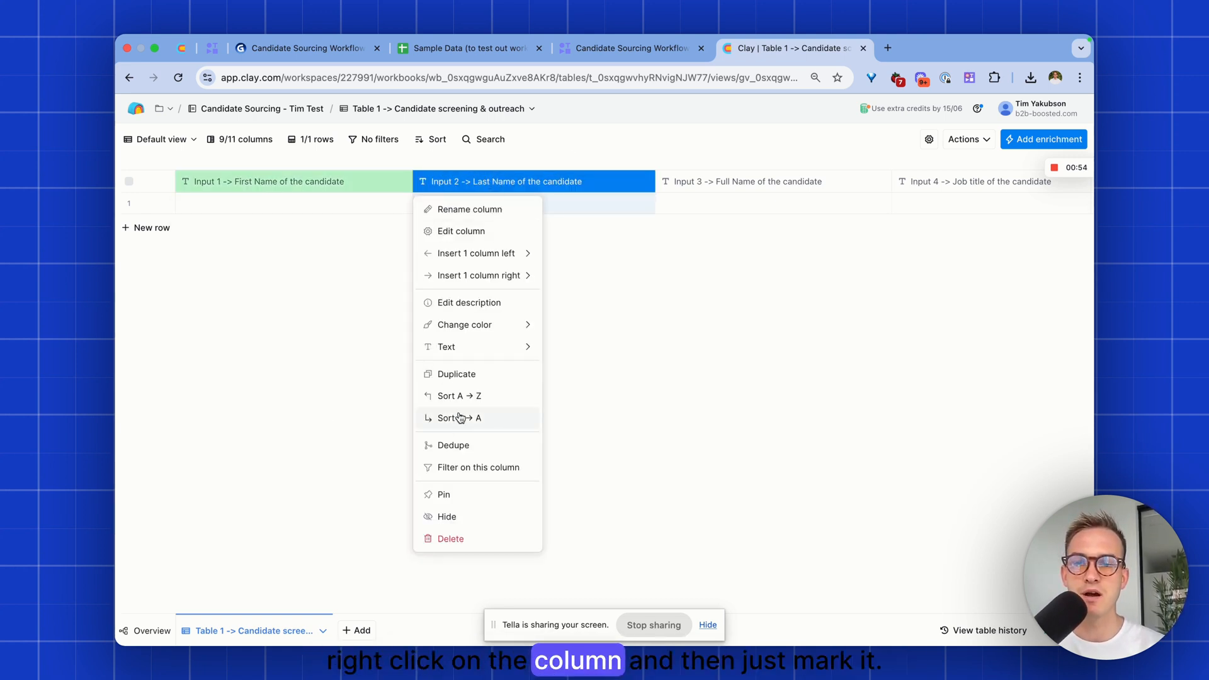
pyautogui.moveTo(465, 324)
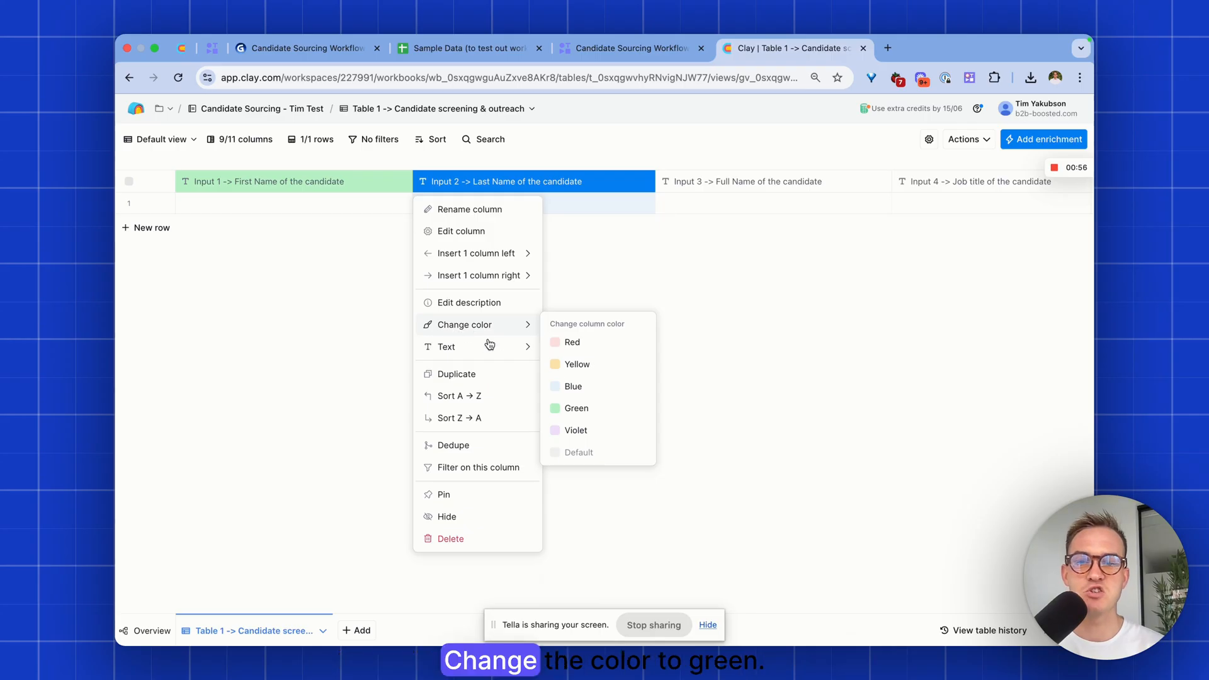
pyautogui.click(555, 411)
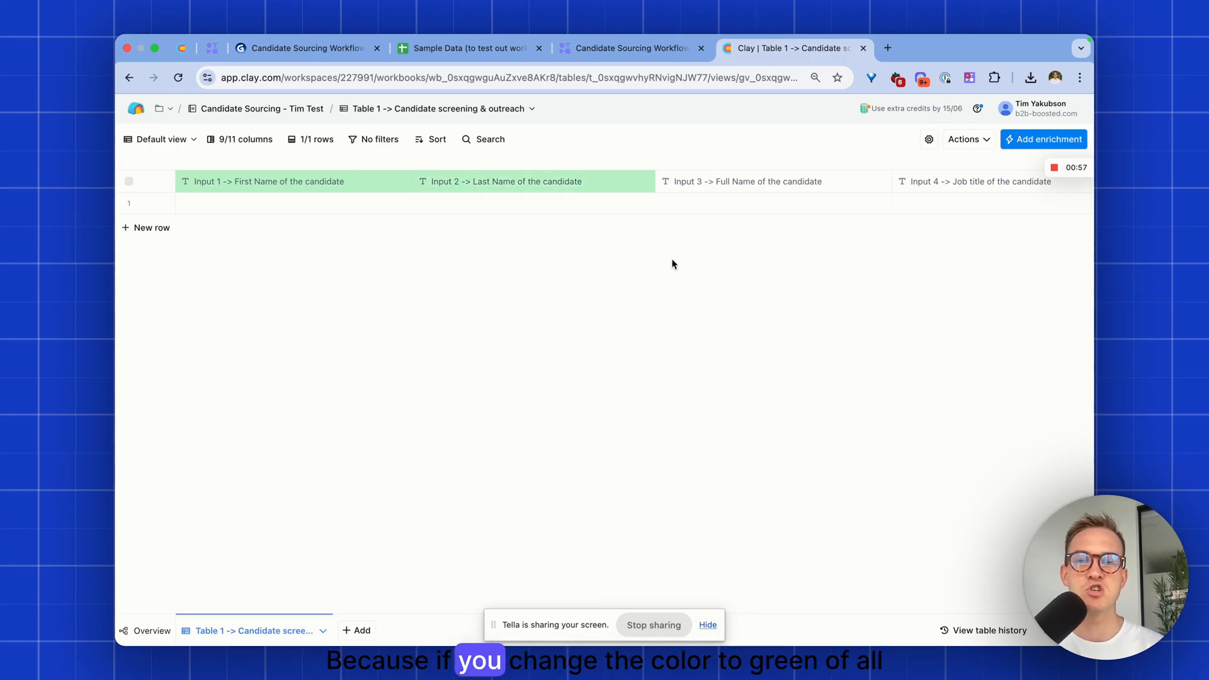
# Color the Input 3 full name and Input 4 job title columns green
pyautogui.click(716, 179)
pyautogui.moveTo(586, 325)
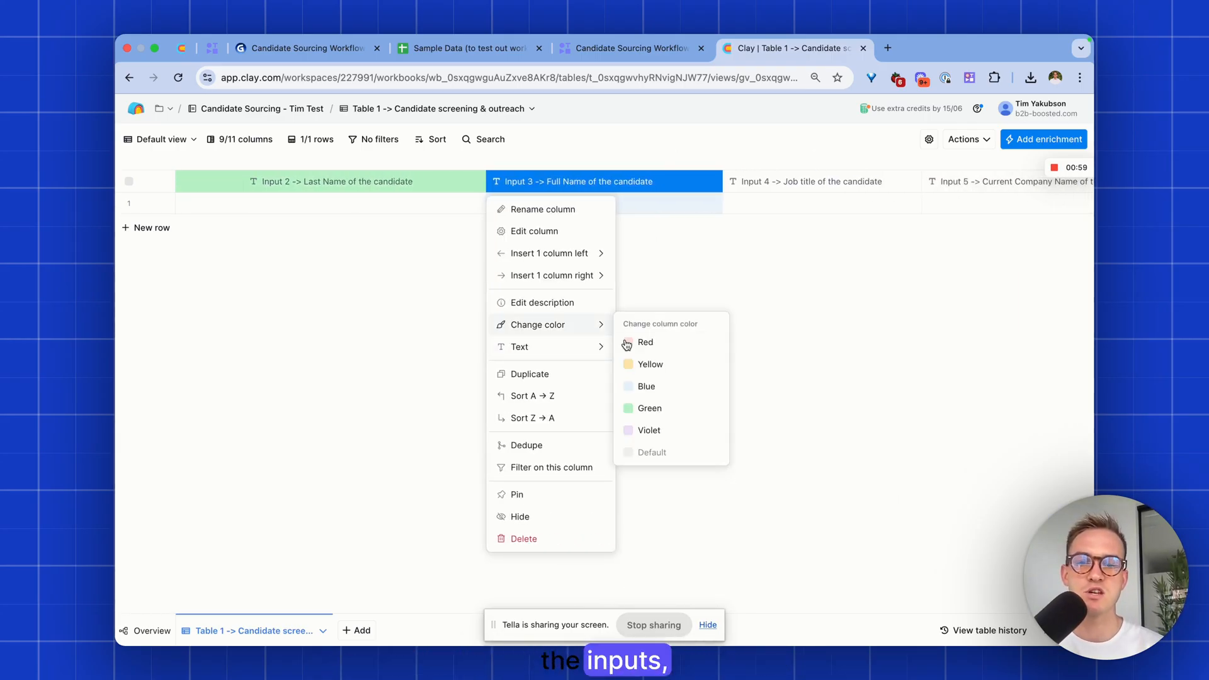
pyautogui.click(629, 409)
pyautogui.click(780, 184)
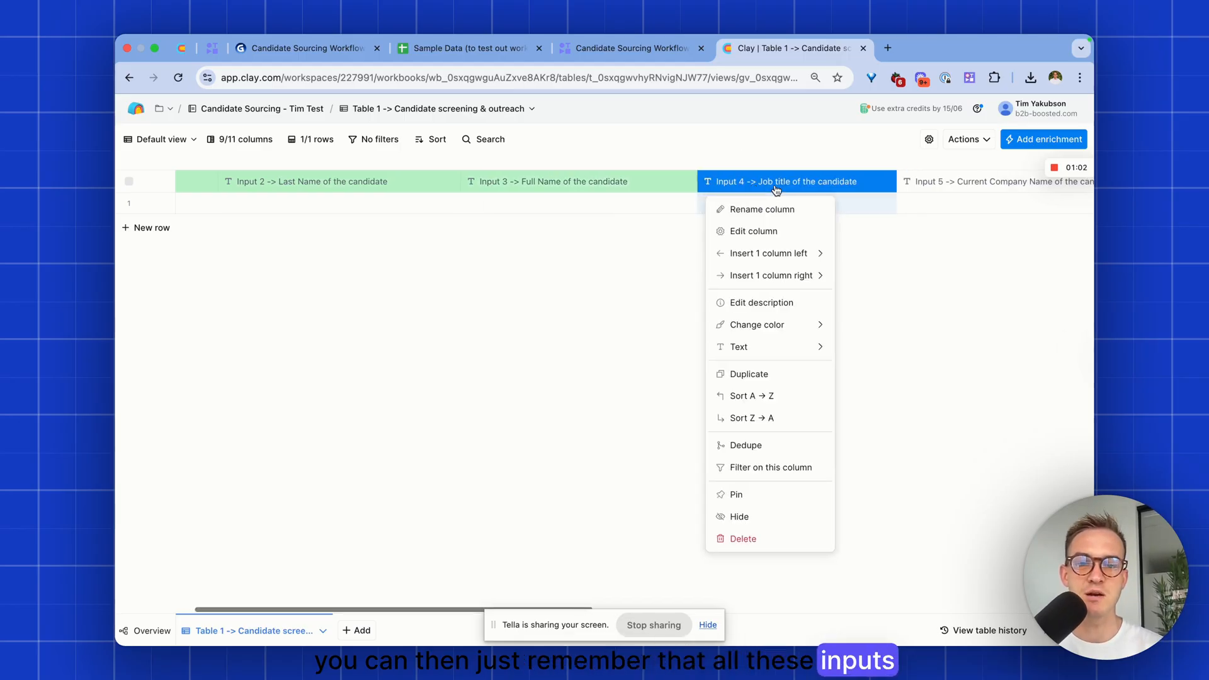
pyautogui.moveTo(612, 331)
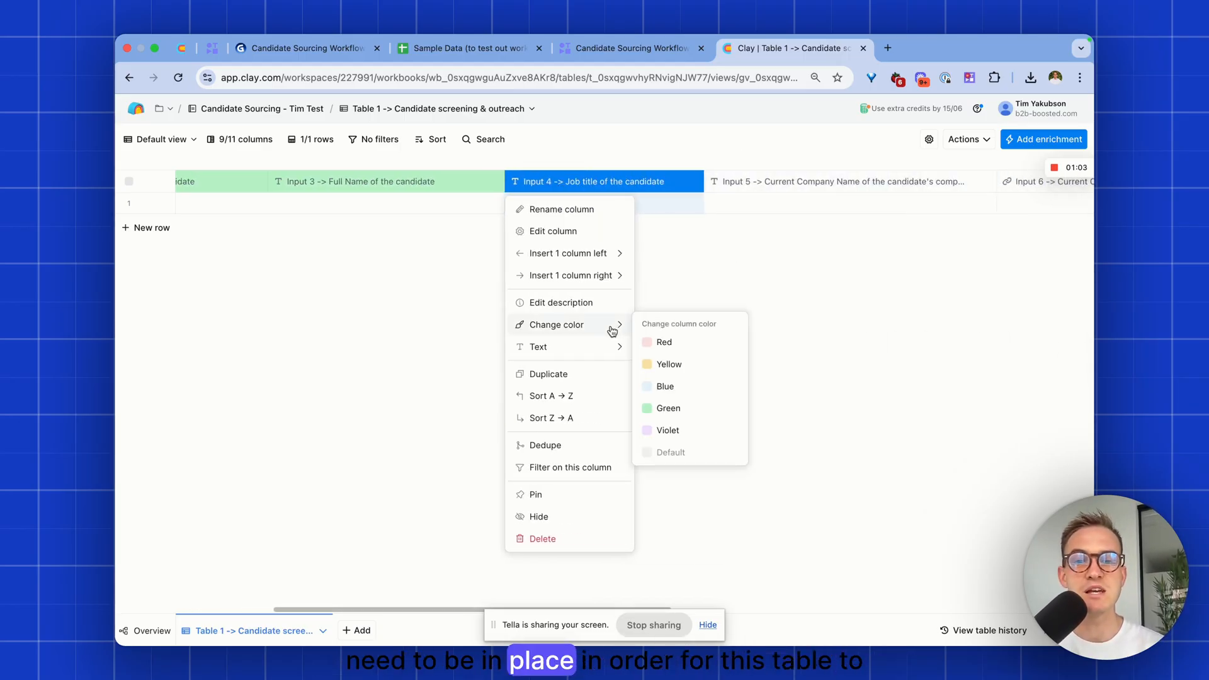
pyautogui.click(651, 409)
# Color the Input 5 current company name and Input 6 current company Linkedin URL columns green
pyautogui.click(783, 185)
pyautogui.moveTo(570, 326)
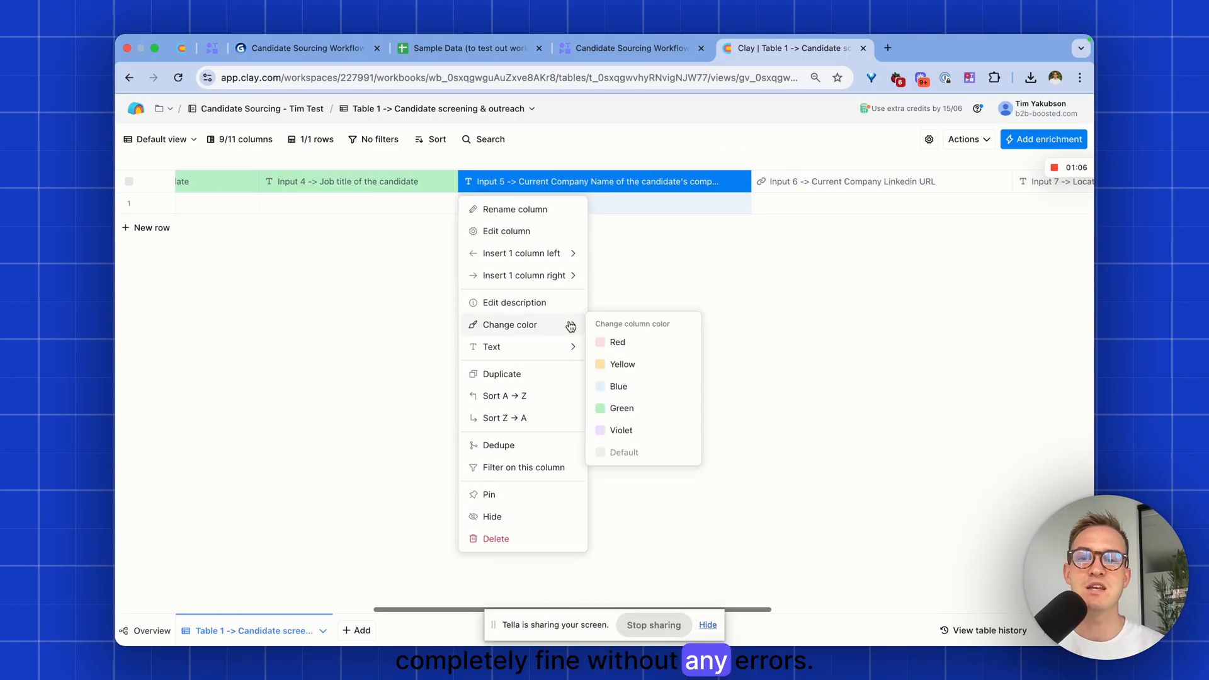
pyautogui.click(598, 408)
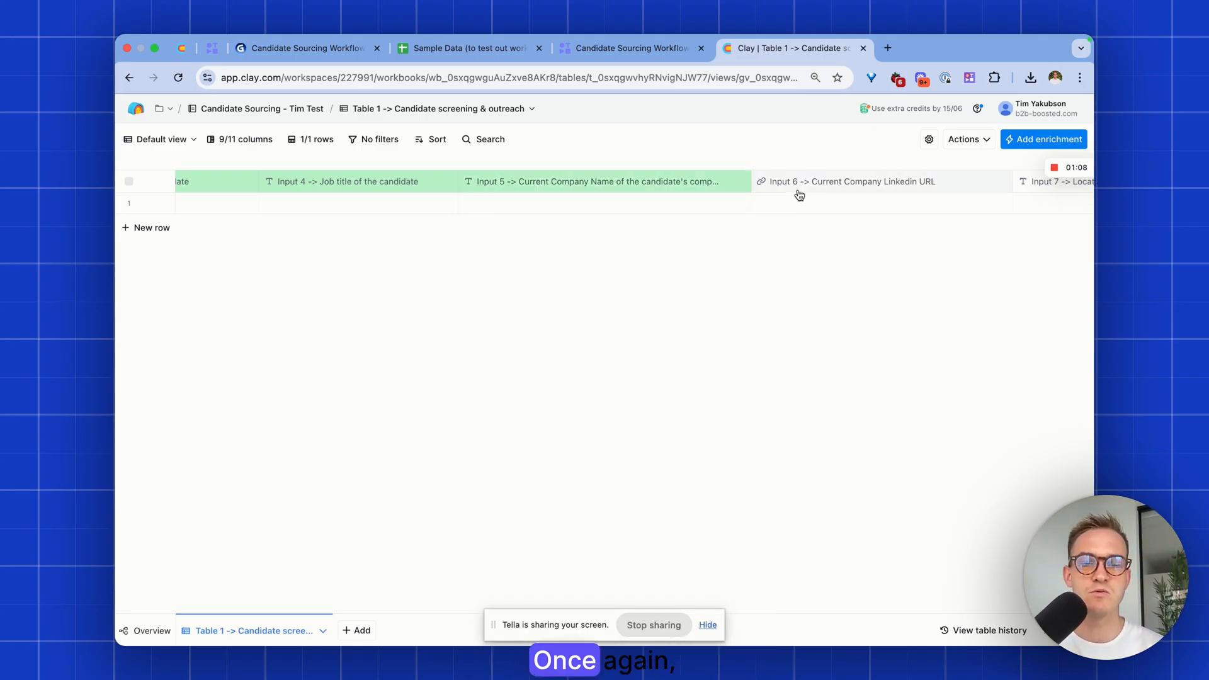
pyautogui.click(798, 188)
pyautogui.moveTo(565, 332)
pyautogui.click(610, 409)
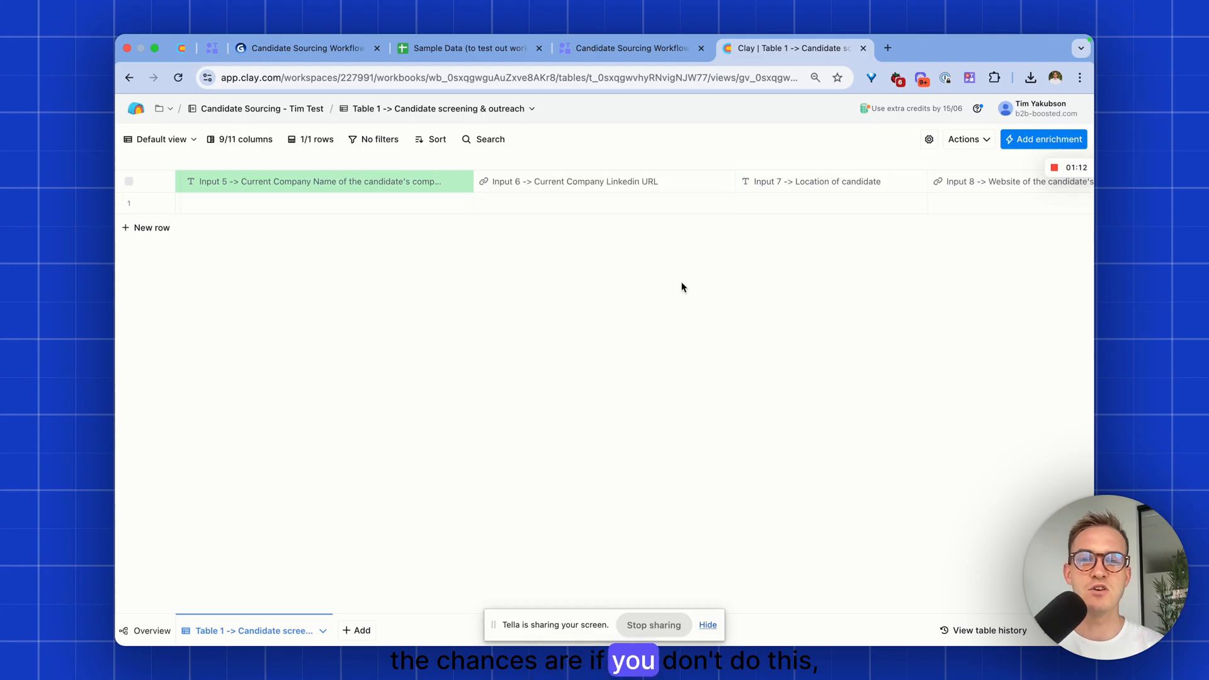
# Color the Input 7 location, Input 8 company website and Input 9 candidate Linkedin profile columns green
pyautogui.click(788, 184)
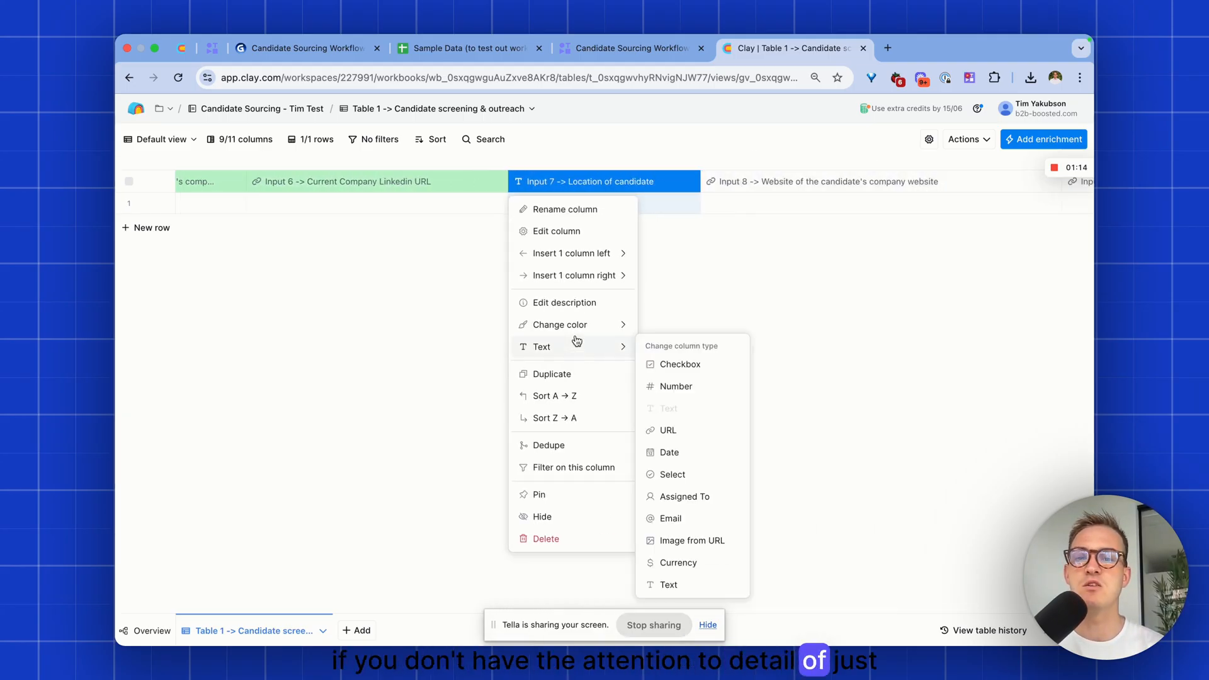
pyautogui.moveTo(620, 325)
pyautogui.click(652, 410)
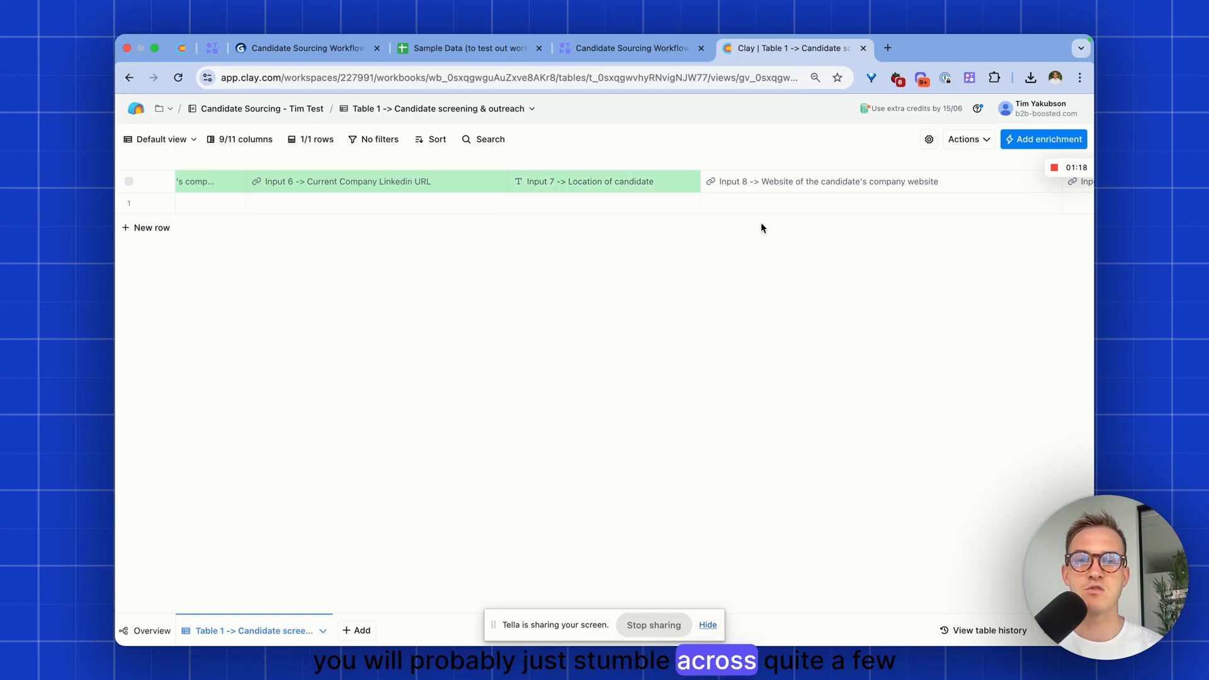
pyautogui.click(780, 184)
pyautogui.moveTo(520, 327)
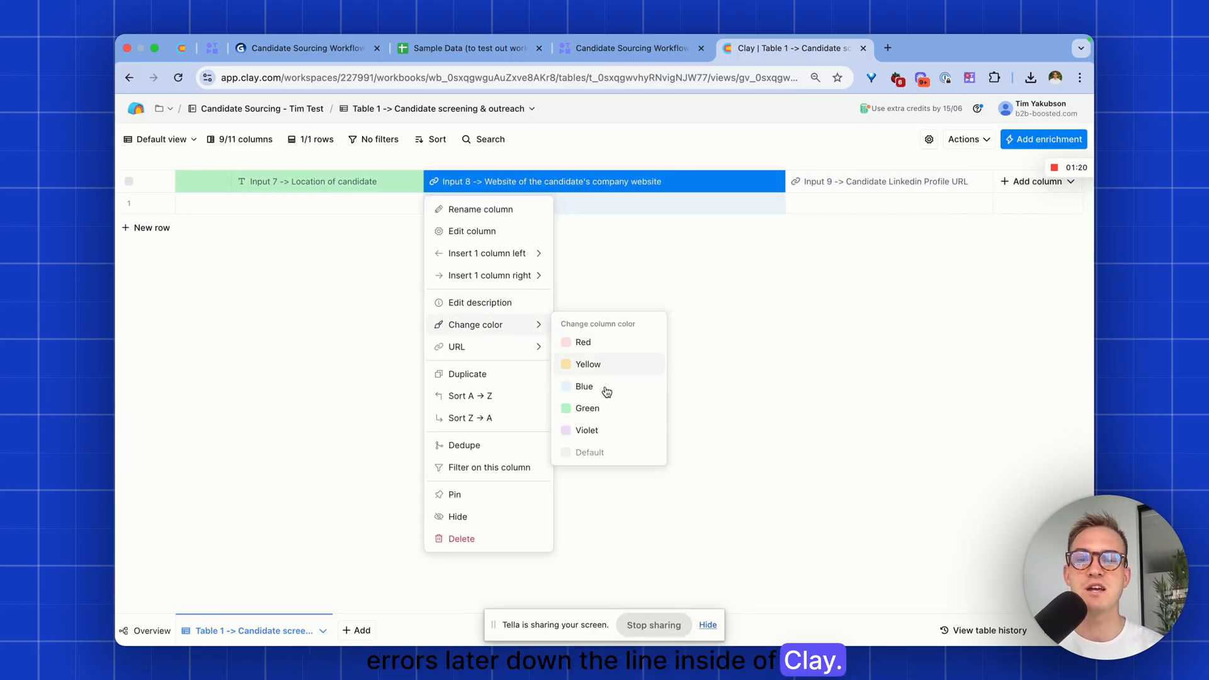
pyautogui.click(570, 408)
pyautogui.click(832, 184)
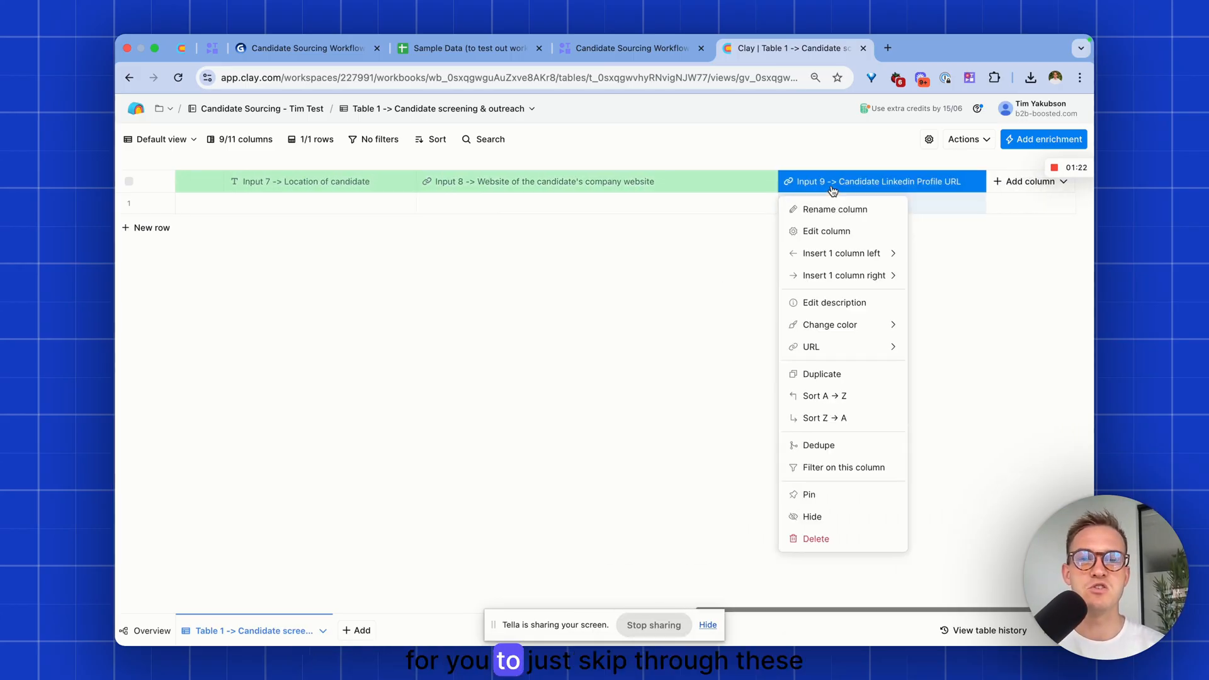
pyautogui.moveTo(823, 324)
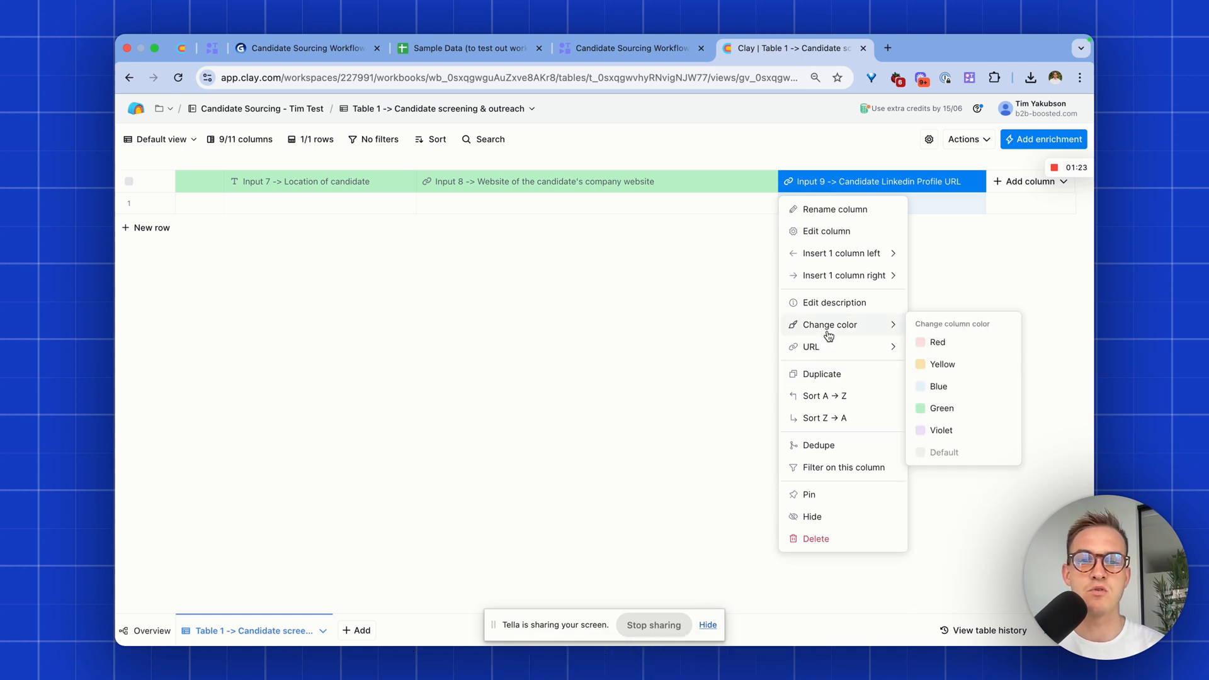
pyautogui.click(920, 408)
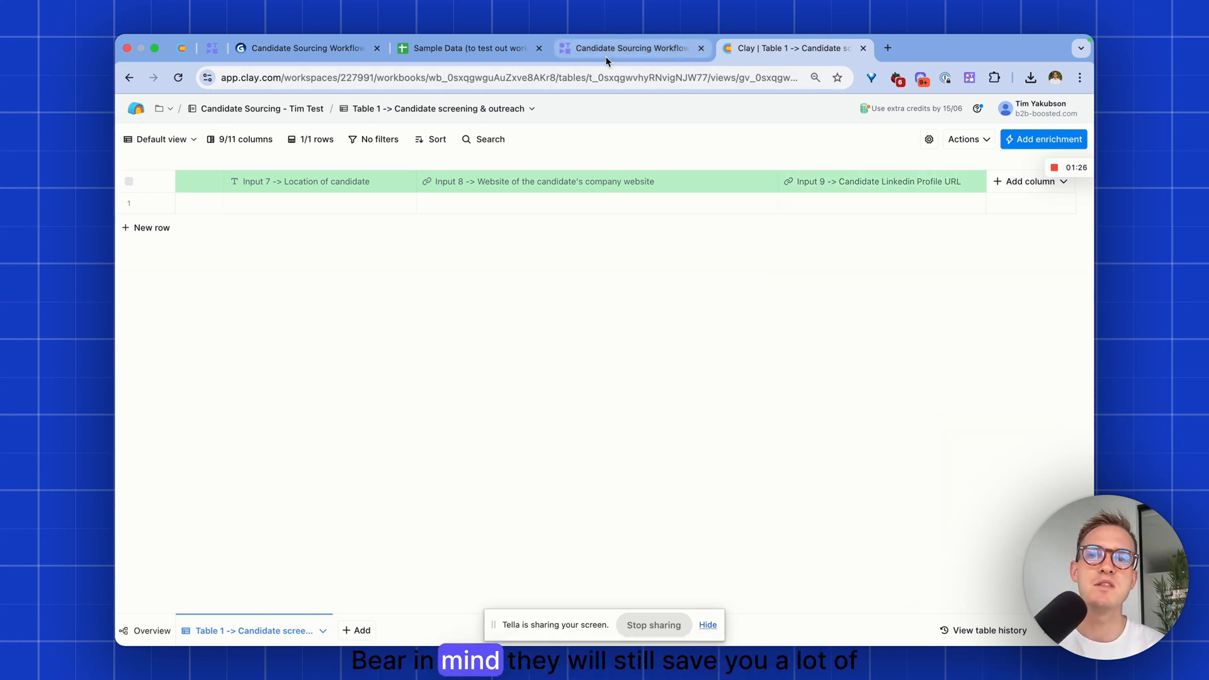
# Look at the sample data spreadsheet, then switch to the Gamma presentation and review its "What Clay will do" slide
pyautogui.click(483, 56)
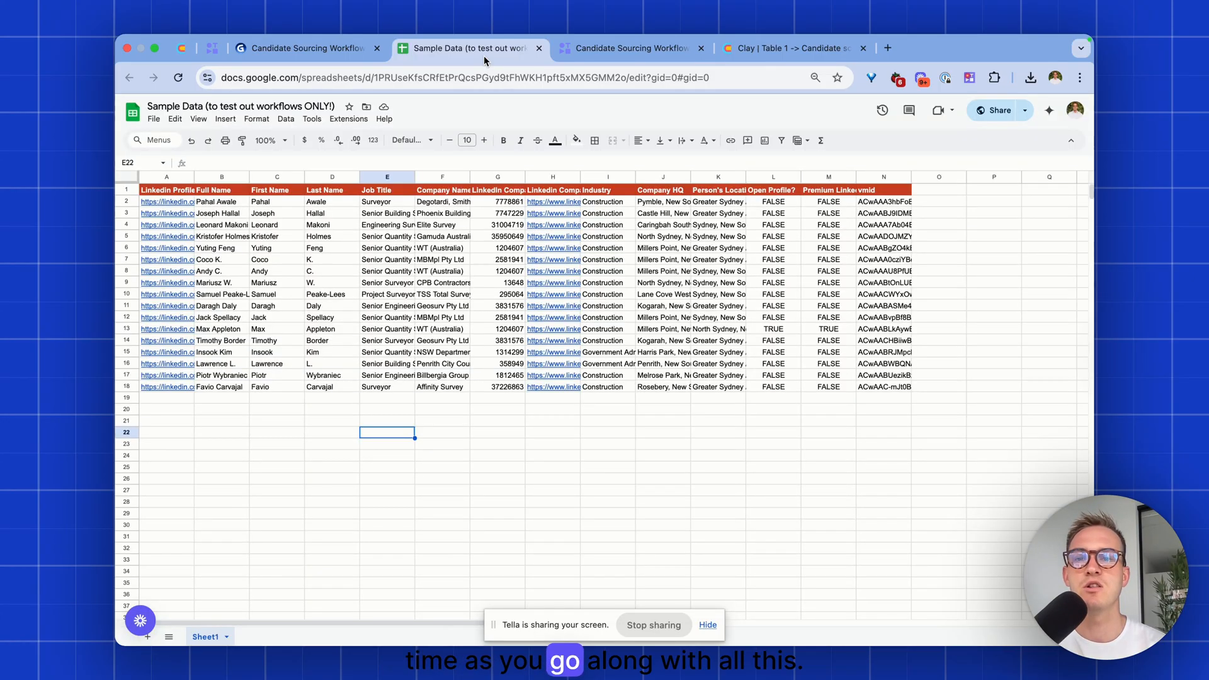
pyautogui.click(323, 46)
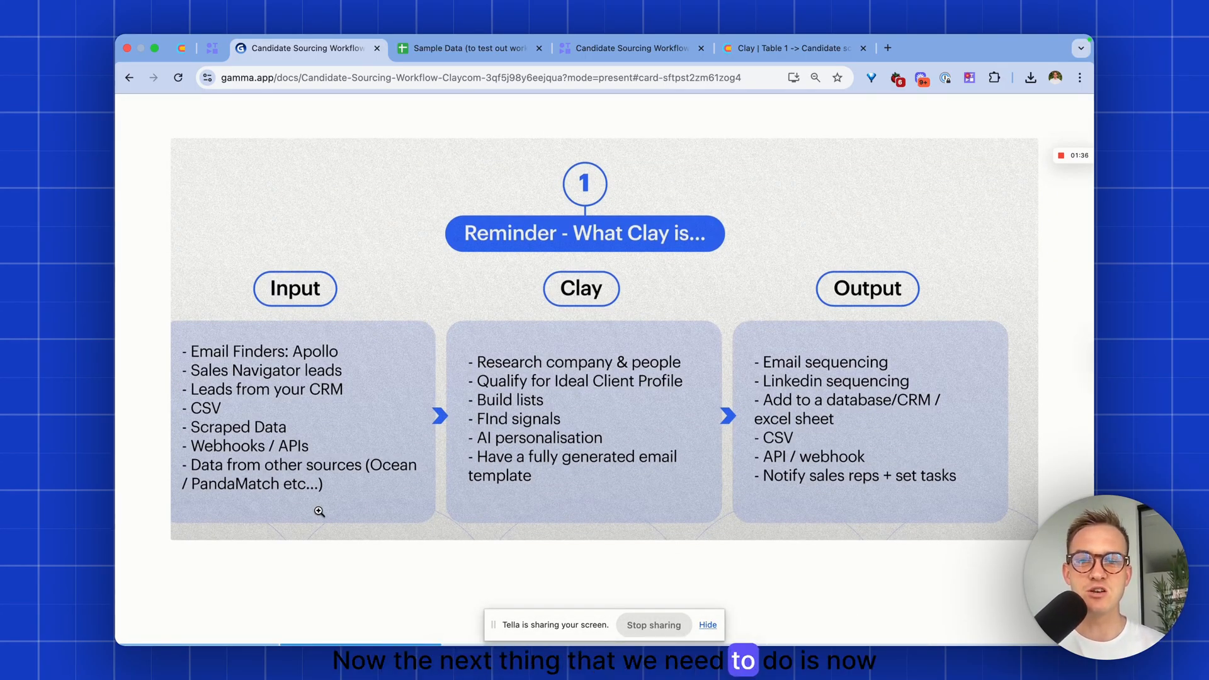
pyautogui.press('Right')
pyautogui.press('Right')
pyautogui.press('Right')
pyautogui.press('Left')
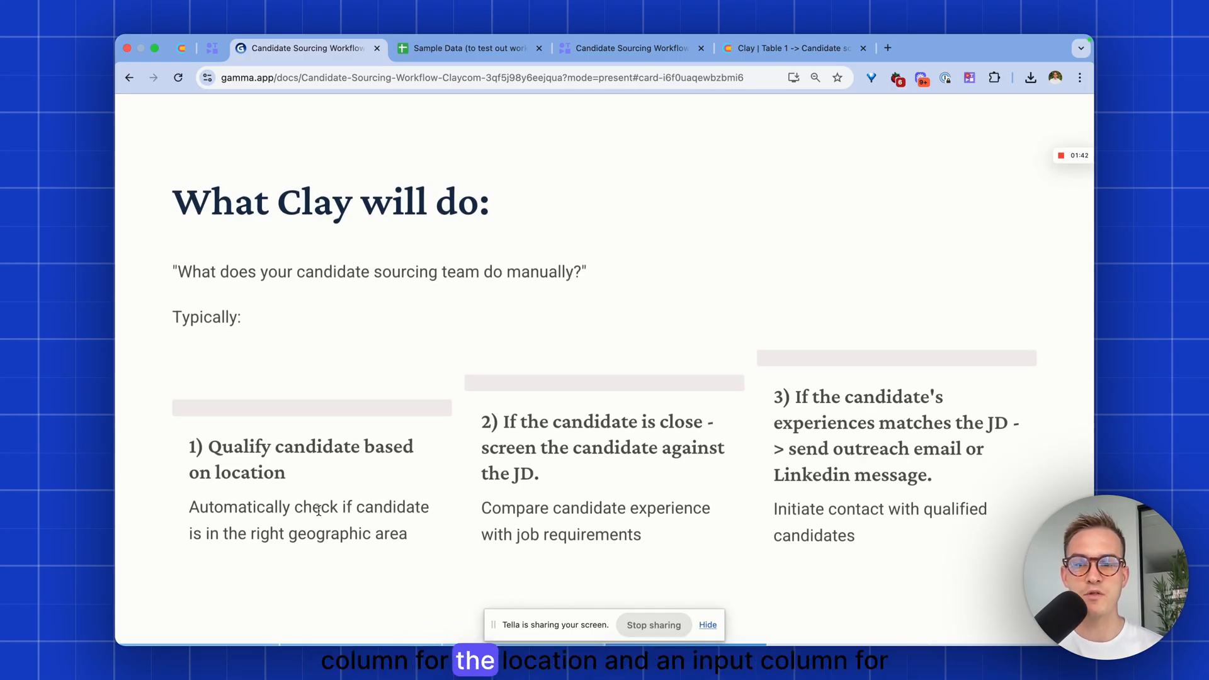
# Return to the Clay table and add a text column named "Input 10 -> Job description"
pyautogui.click(797, 56)
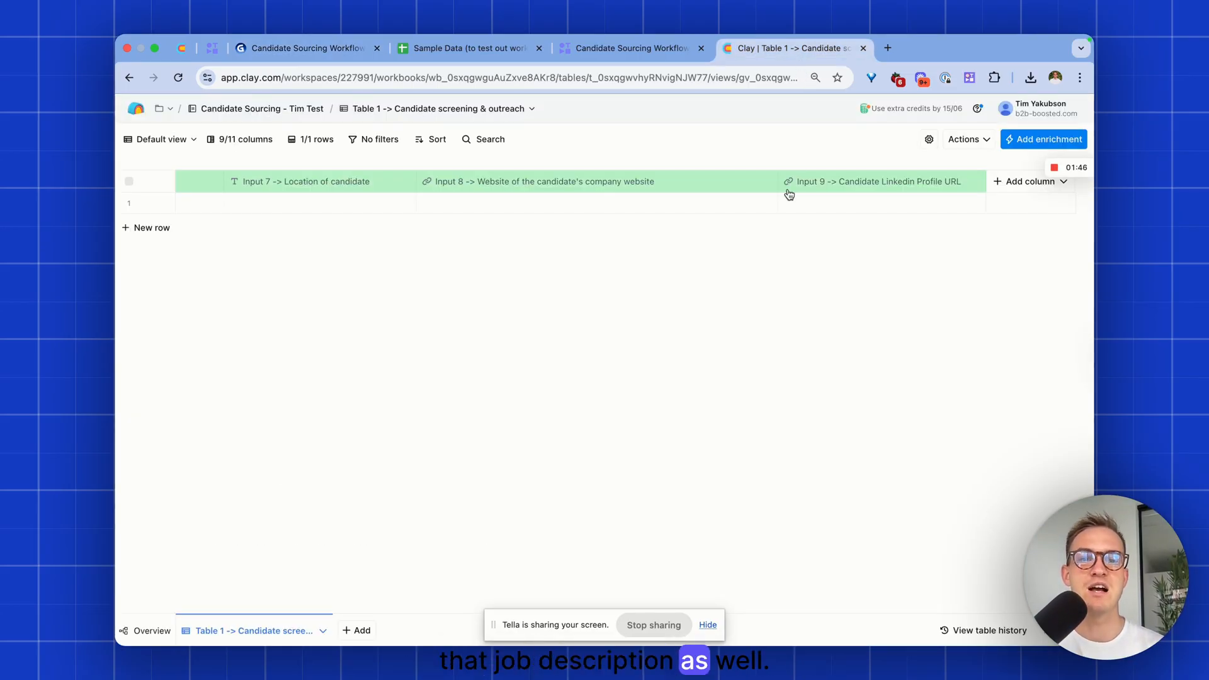
pyautogui.click(1013, 182)
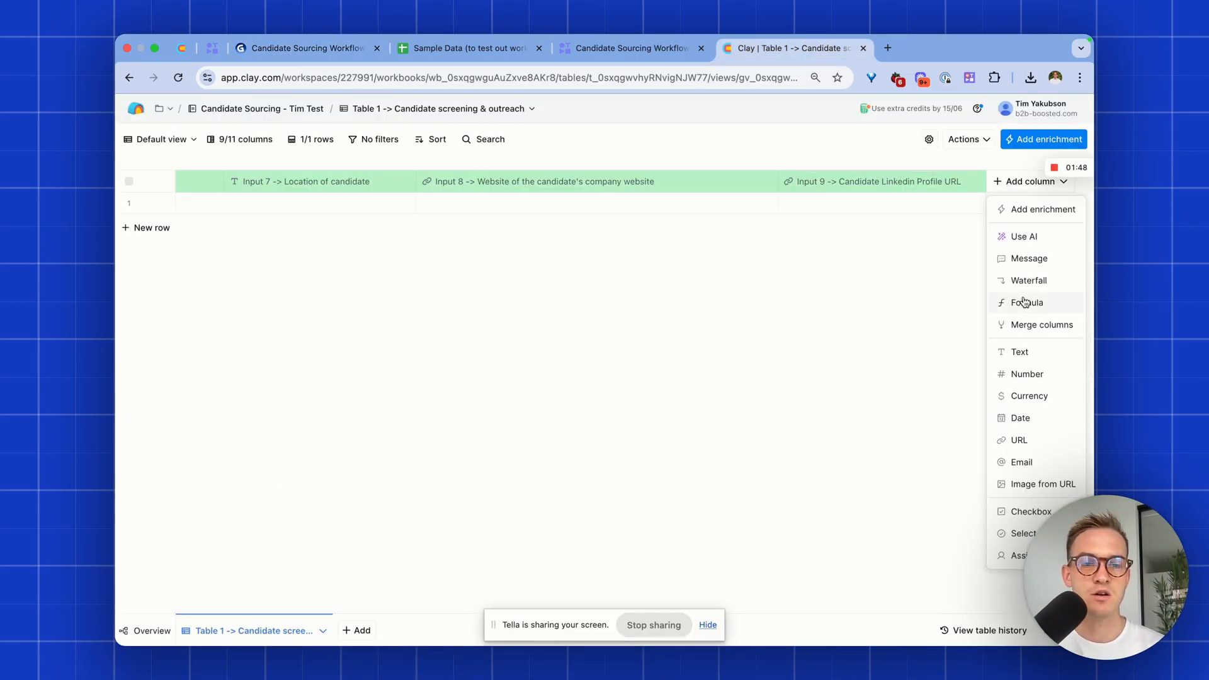
pyautogui.click(1024, 360)
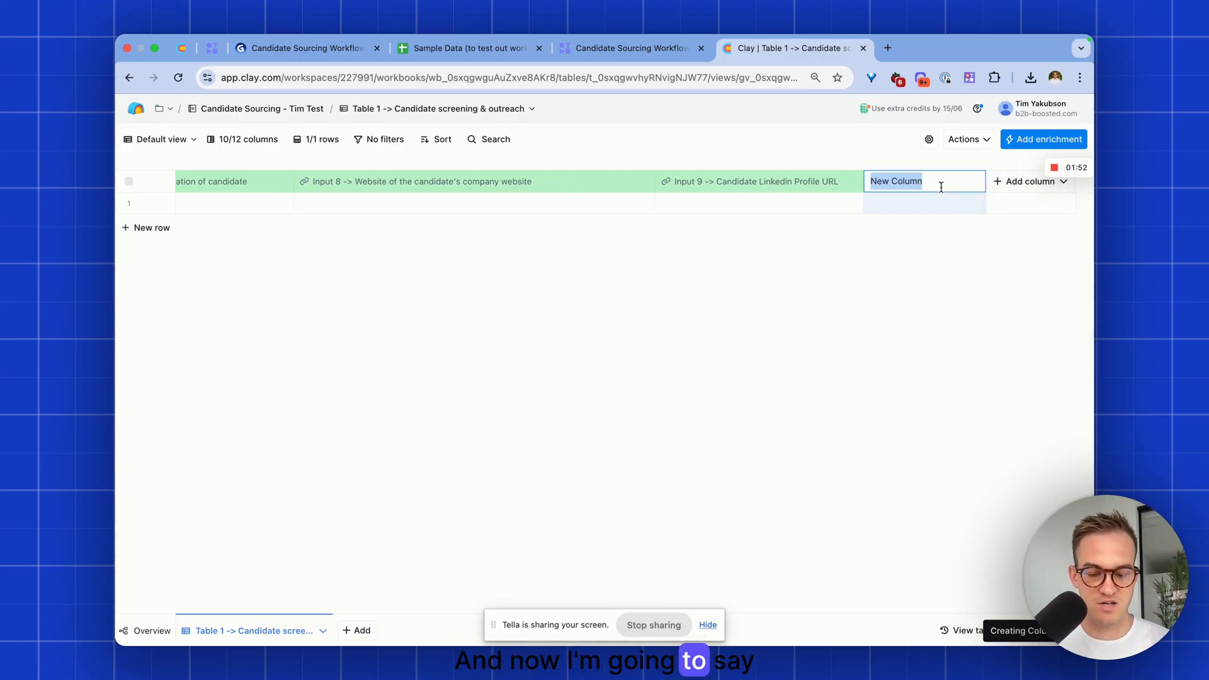
pyautogui.press('BackSpace')
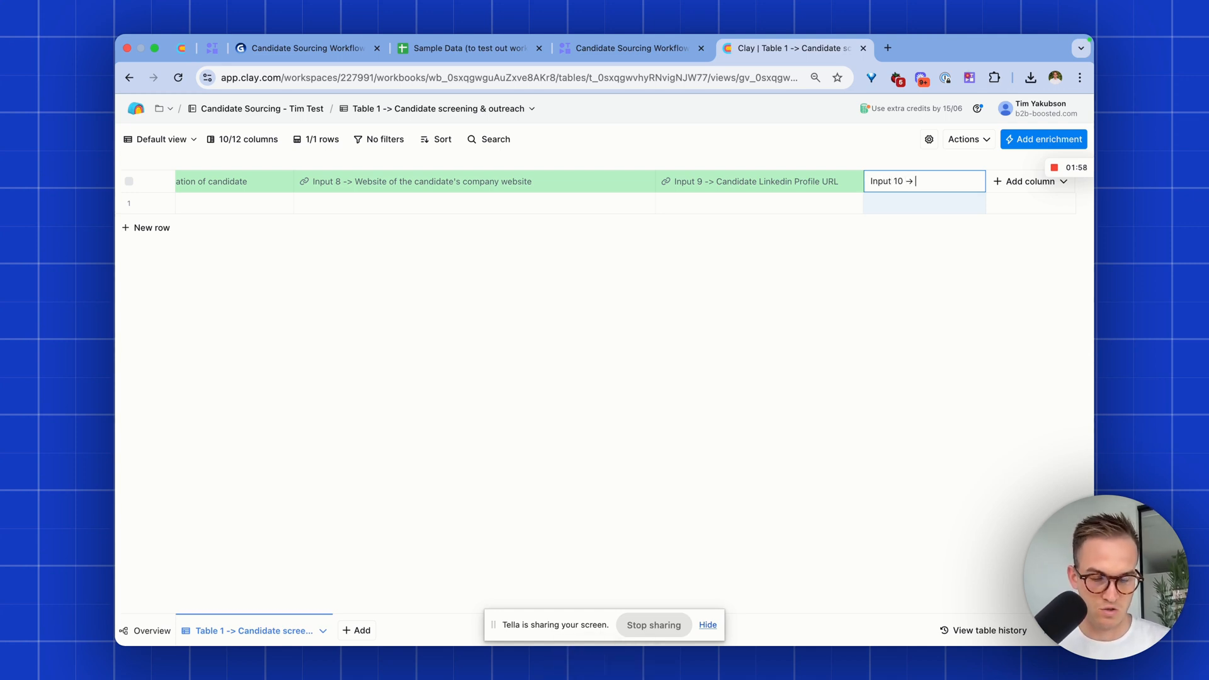
pyautogui.write('scripti')
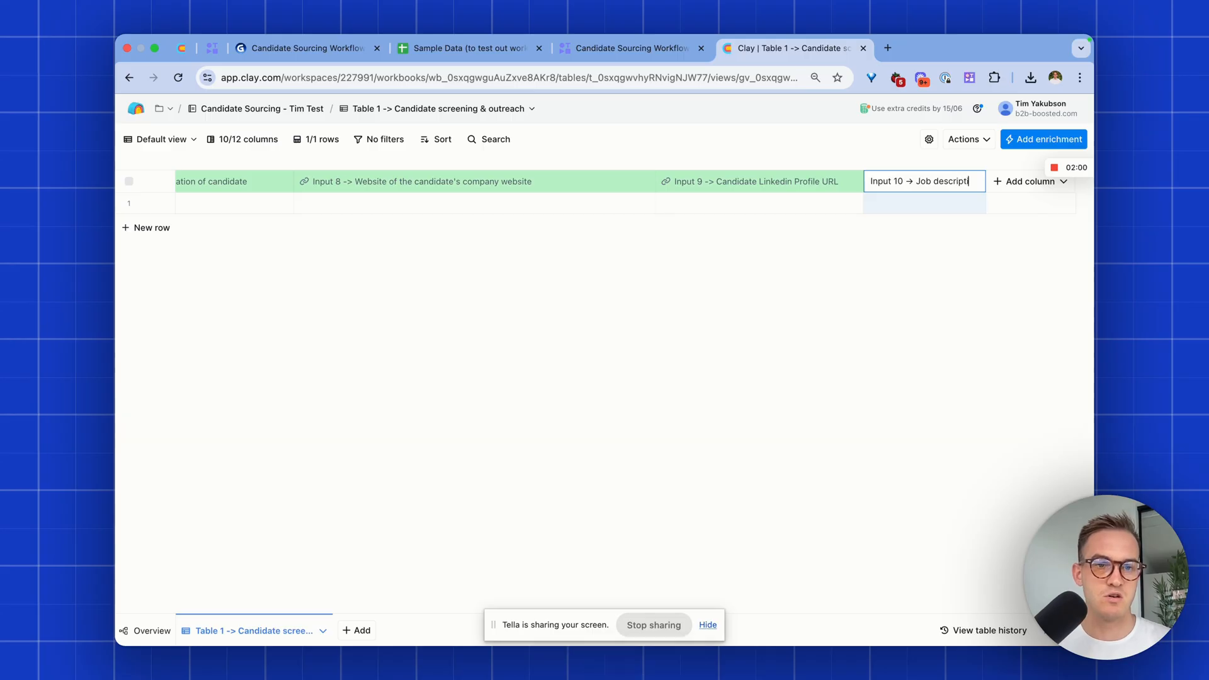
pyautogui.write('on')
pyautogui.press('Return')
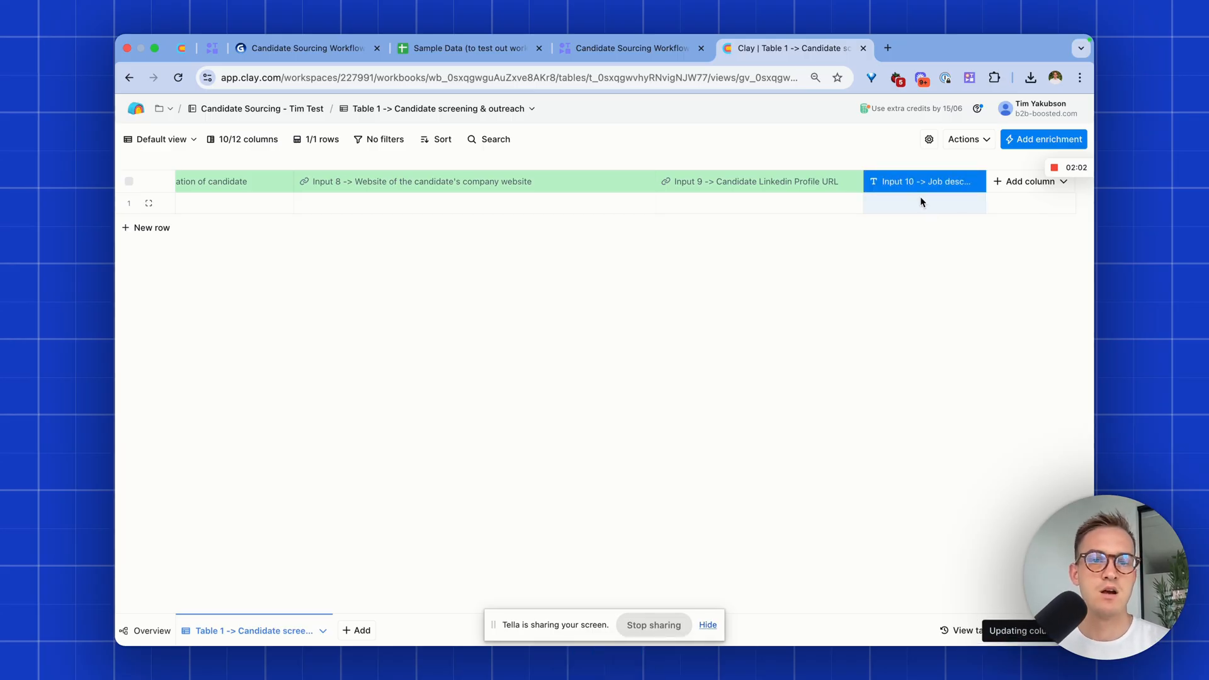
# Add a text column named "Input 11 -> Location of where the candidate should be"
pyautogui.click(1005, 182)
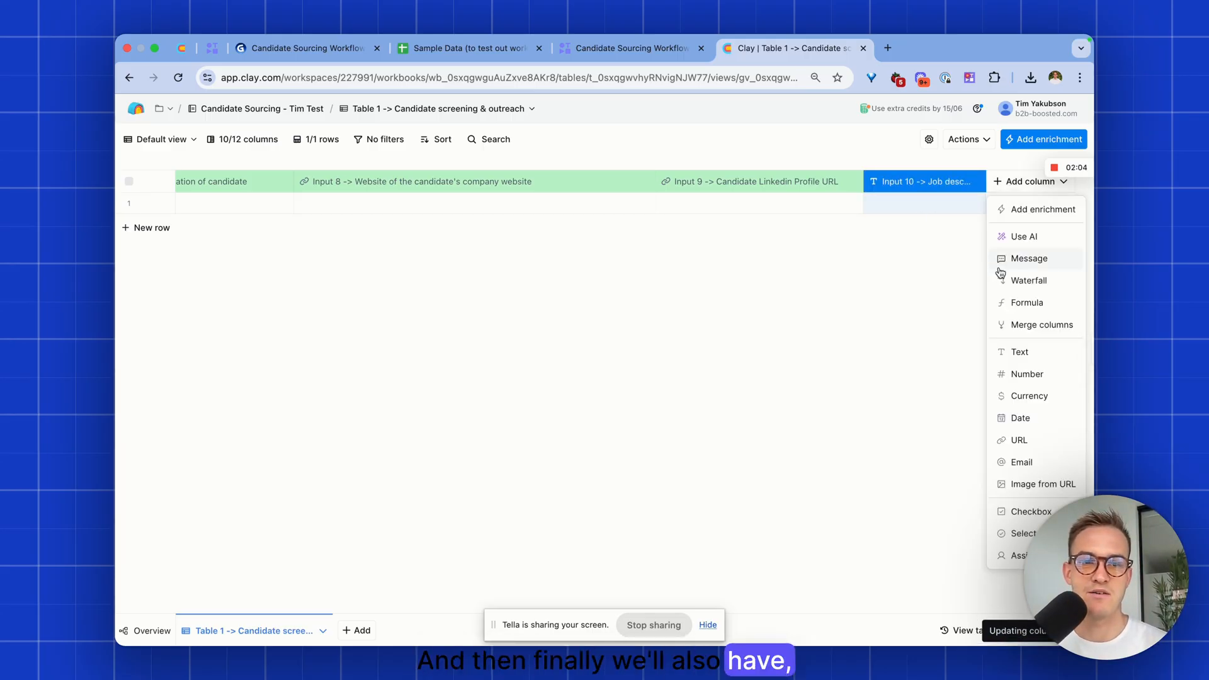
pyautogui.click(1020, 352)
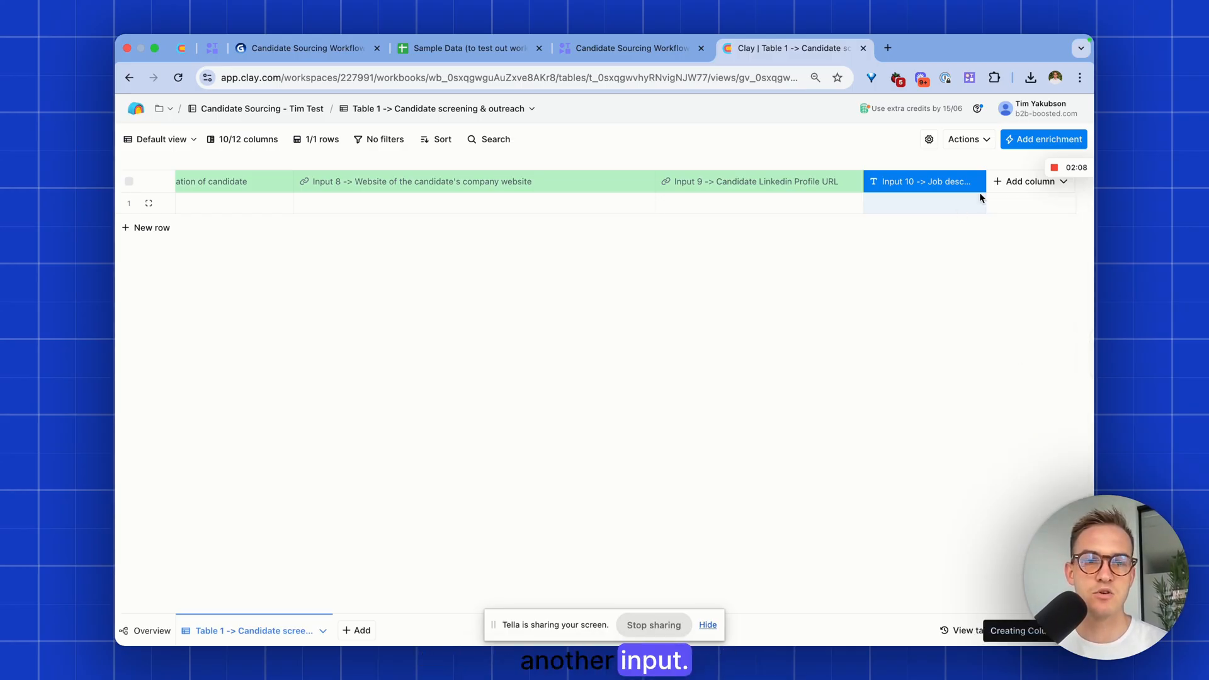
pyautogui.doubleClick(924, 181)
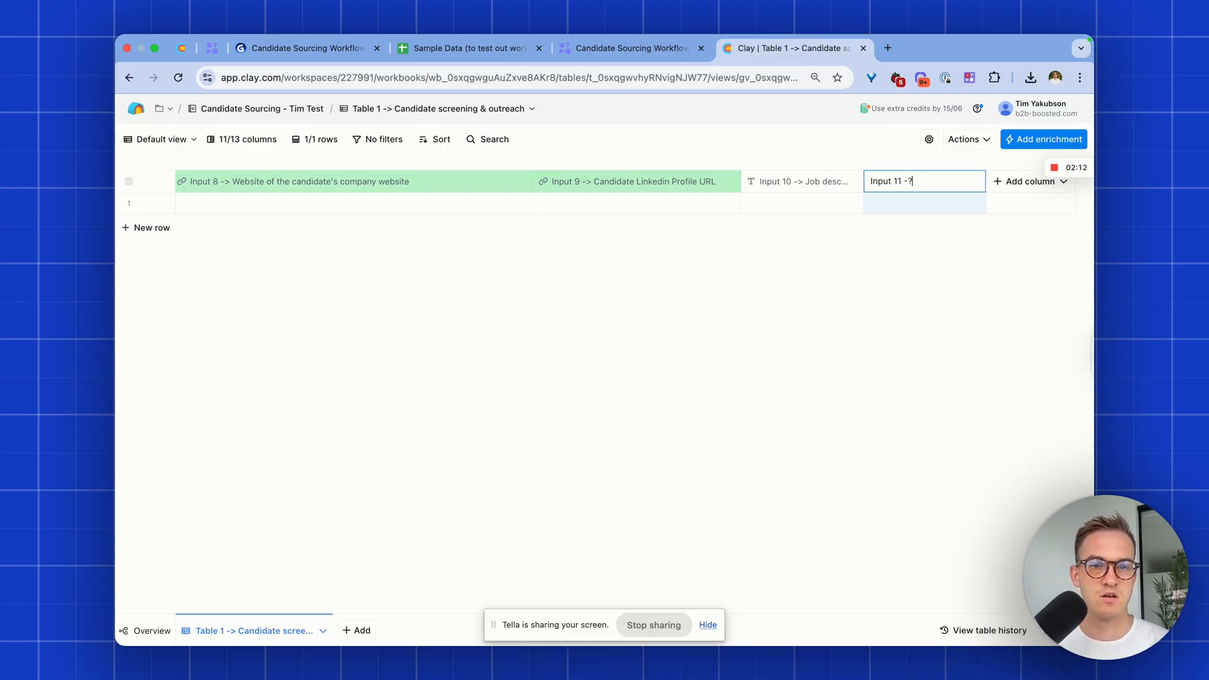
pyautogui.write('Input 11 -> Locat')
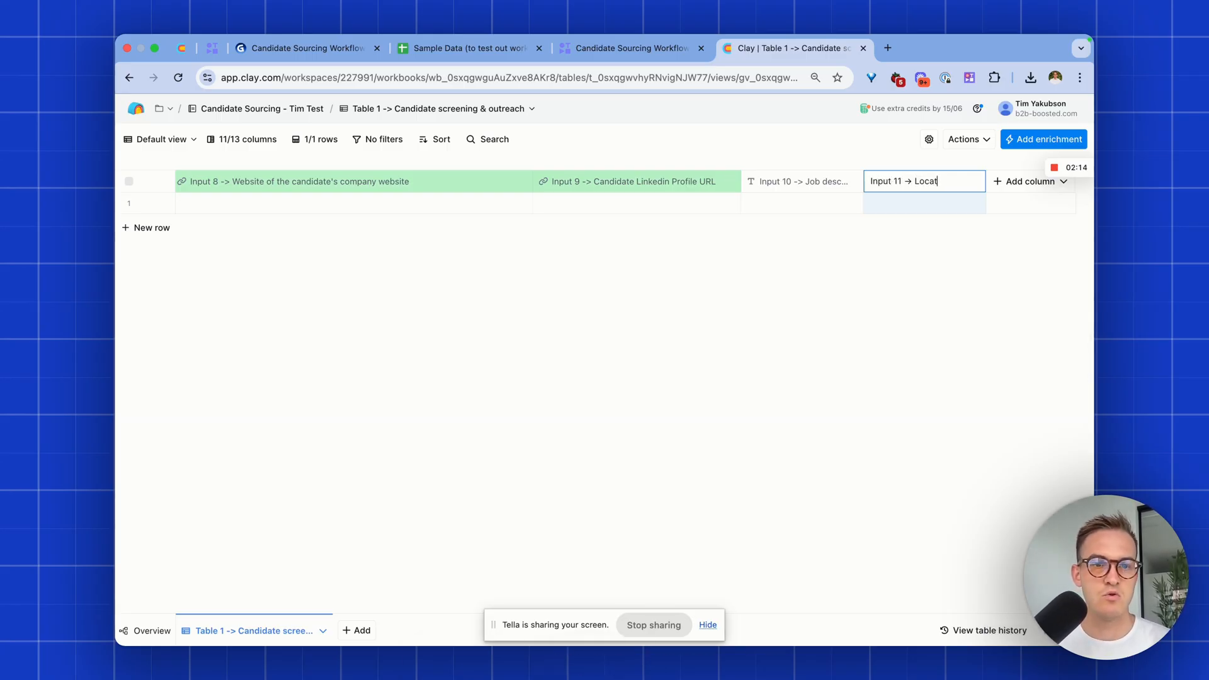
pyautogui.write('ion of where the cand')
pyautogui.write('idate should be')
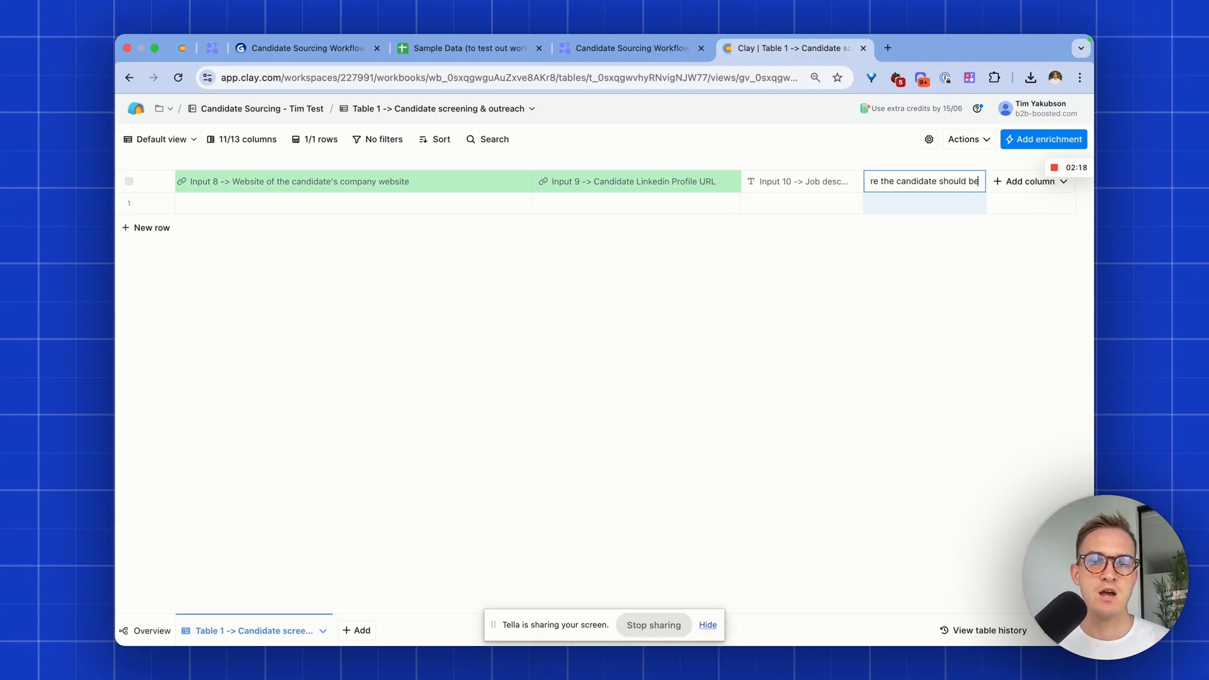
pyautogui.press('Return')
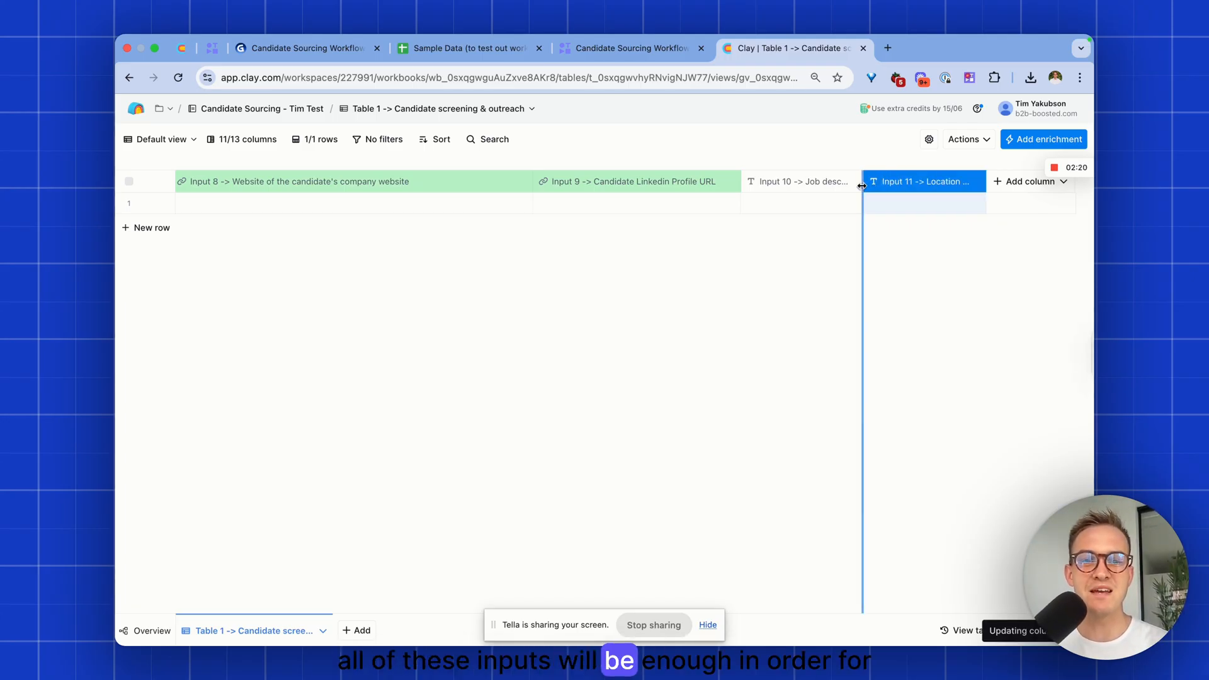
# Color the Input 10 job description and Input 11 location columns green
pyautogui.click(836, 184)
pyautogui.moveTo(710, 334)
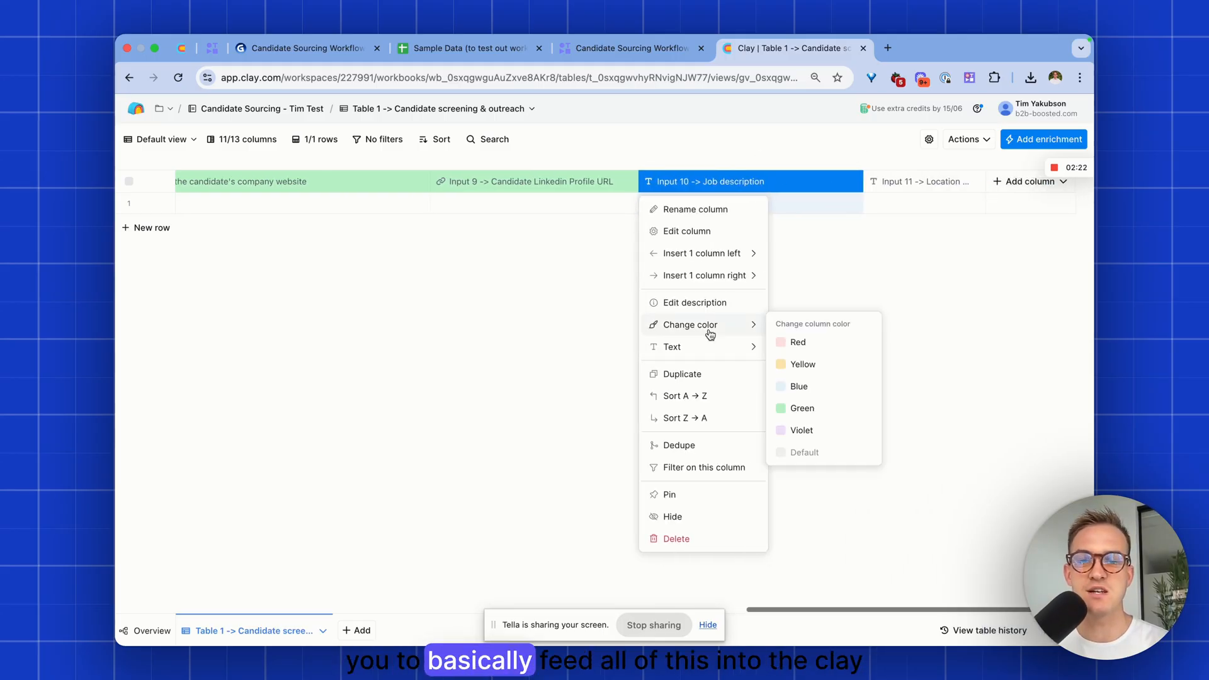
pyautogui.click(910, 182)
pyautogui.moveTo(894, 319)
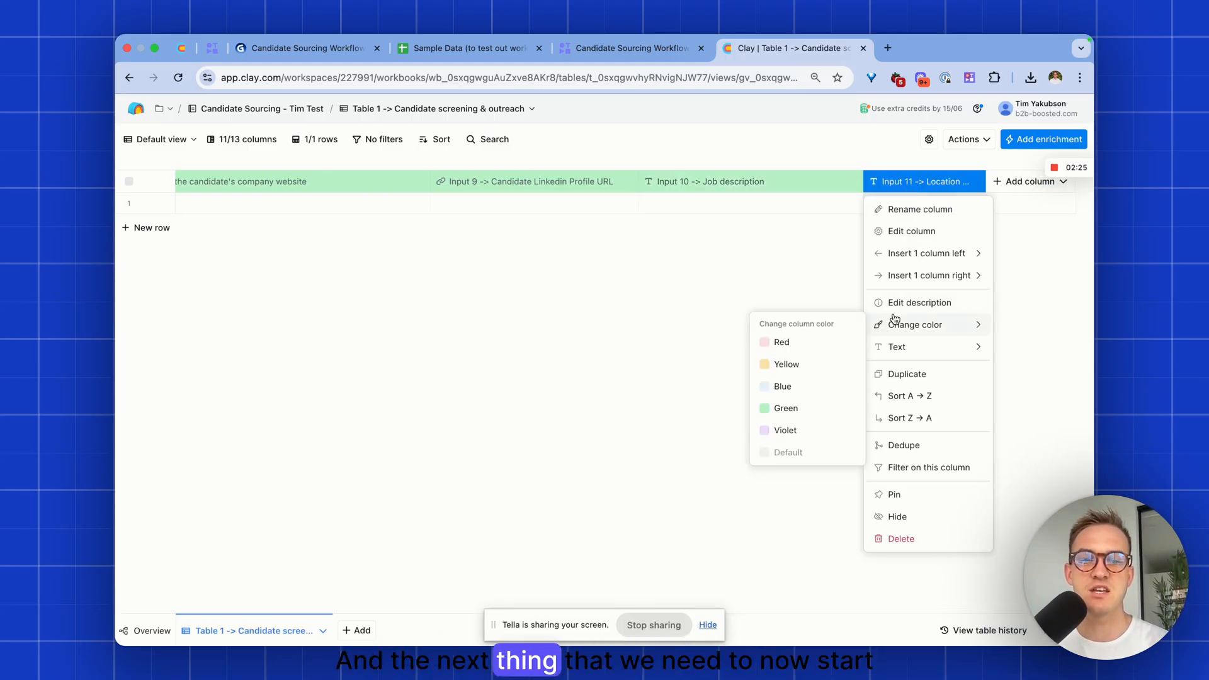
pyautogui.click(763, 408)
# Switch to the Gamma presentation and review the manual sourcing question and the location and job description screening steps
pyautogui.click(321, 56)
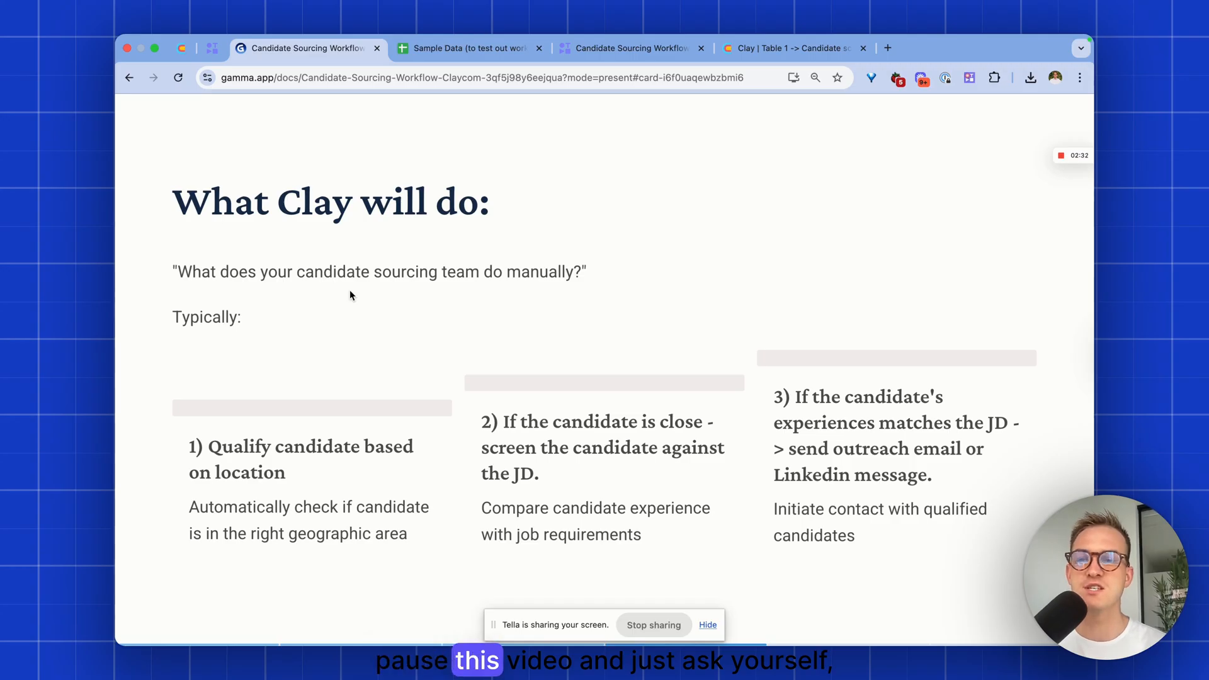
pyautogui.moveTo(179, 272); pyautogui.dragTo(495, 280)
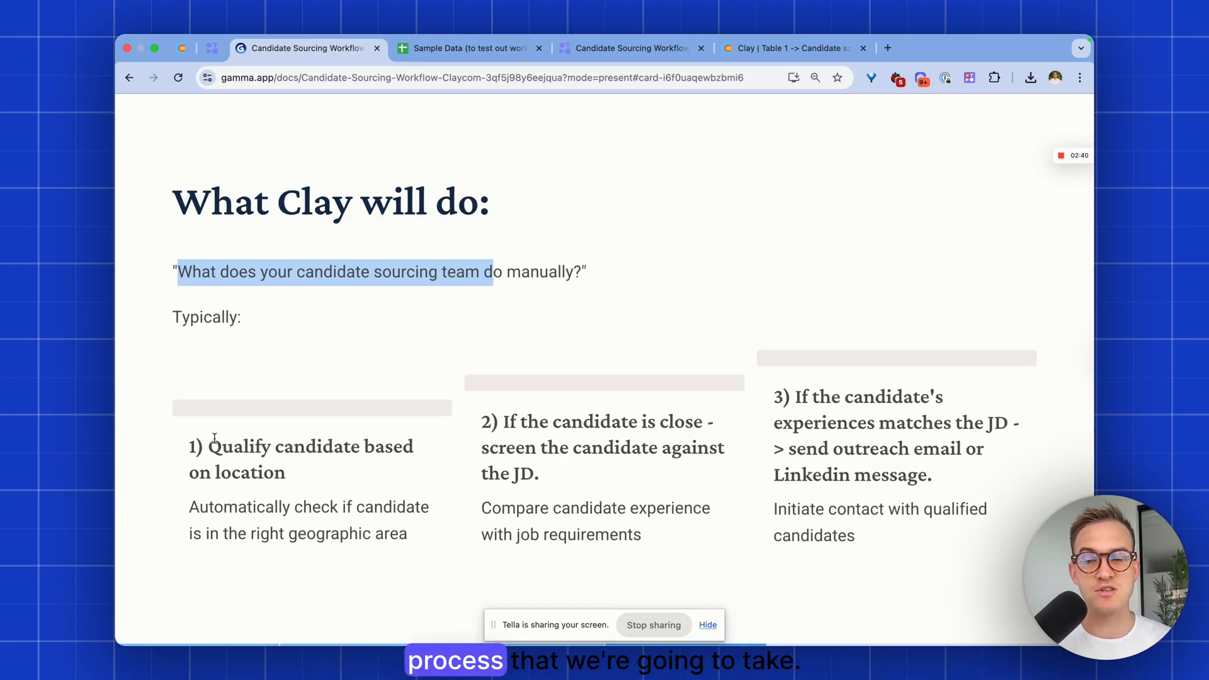
pyautogui.moveTo(191, 449); pyautogui.dragTo(292, 472)
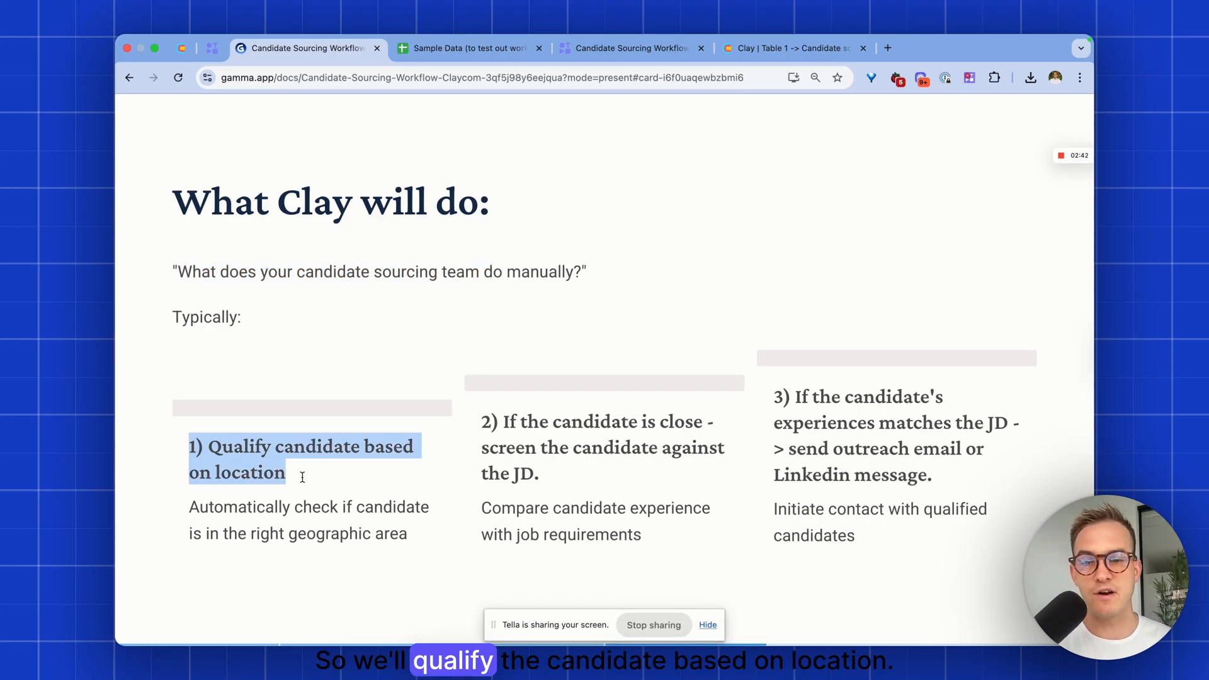
pyautogui.moveTo(480, 422); pyautogui.dragTo(537, 474)
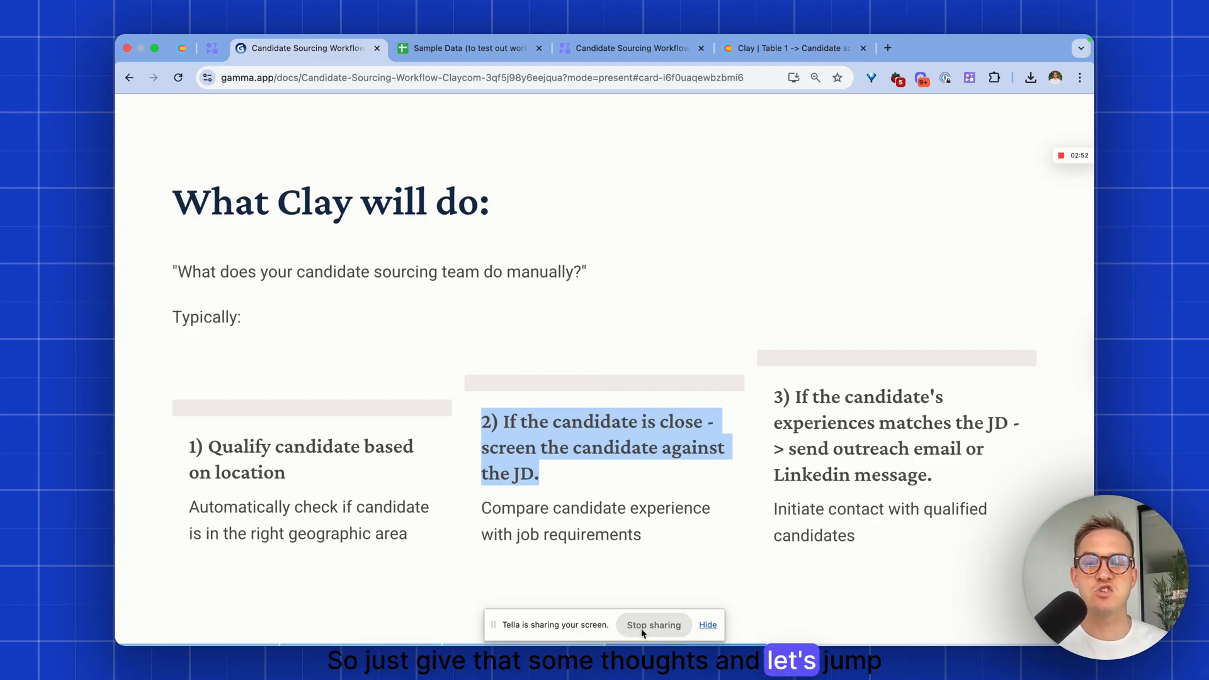
pyautogui.moveTo(299, 469); pyautogui.dragTo(205, 449)
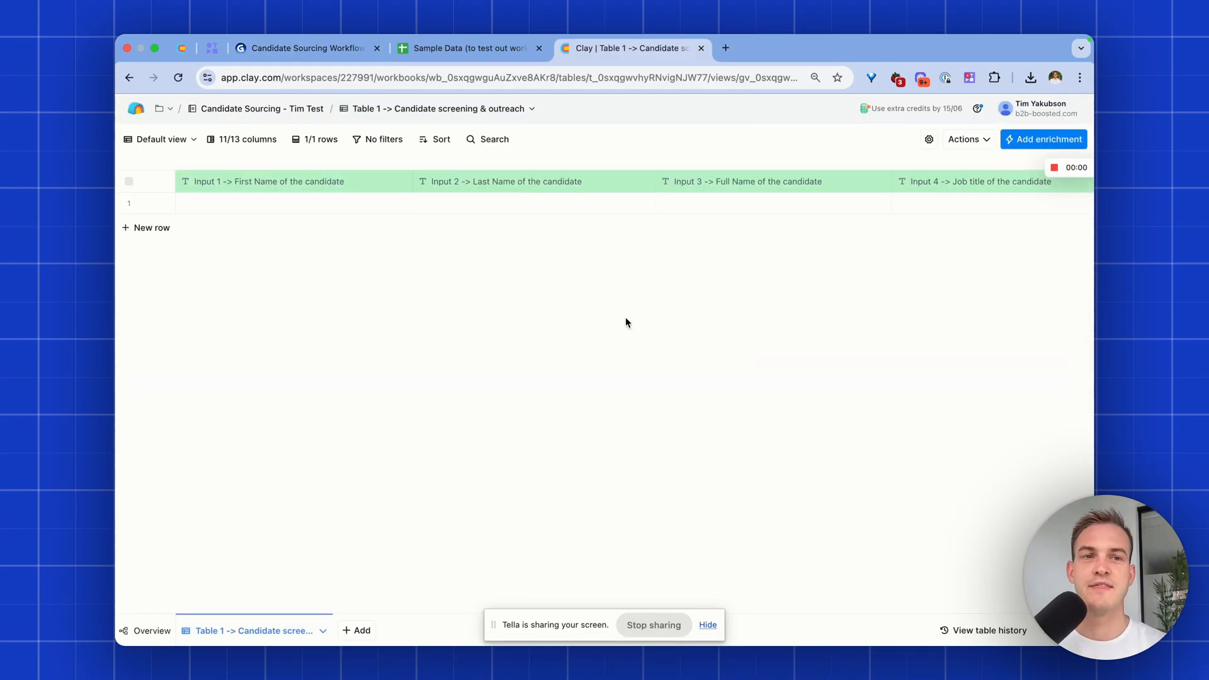
# Look over the Clay input columns, then switch to the sample data spreadsheet and download it as a CSV file
pyautogui.hscroll(15, 626, 322)
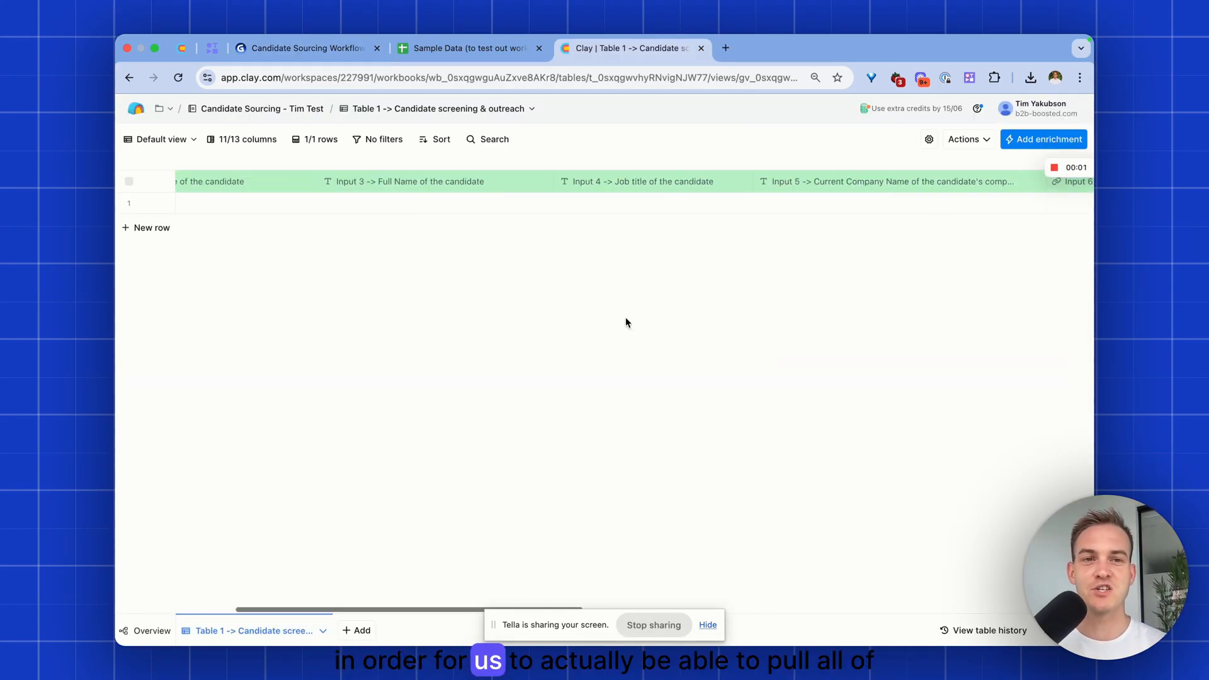
pyautogui.hscroll(8, 626, 322)
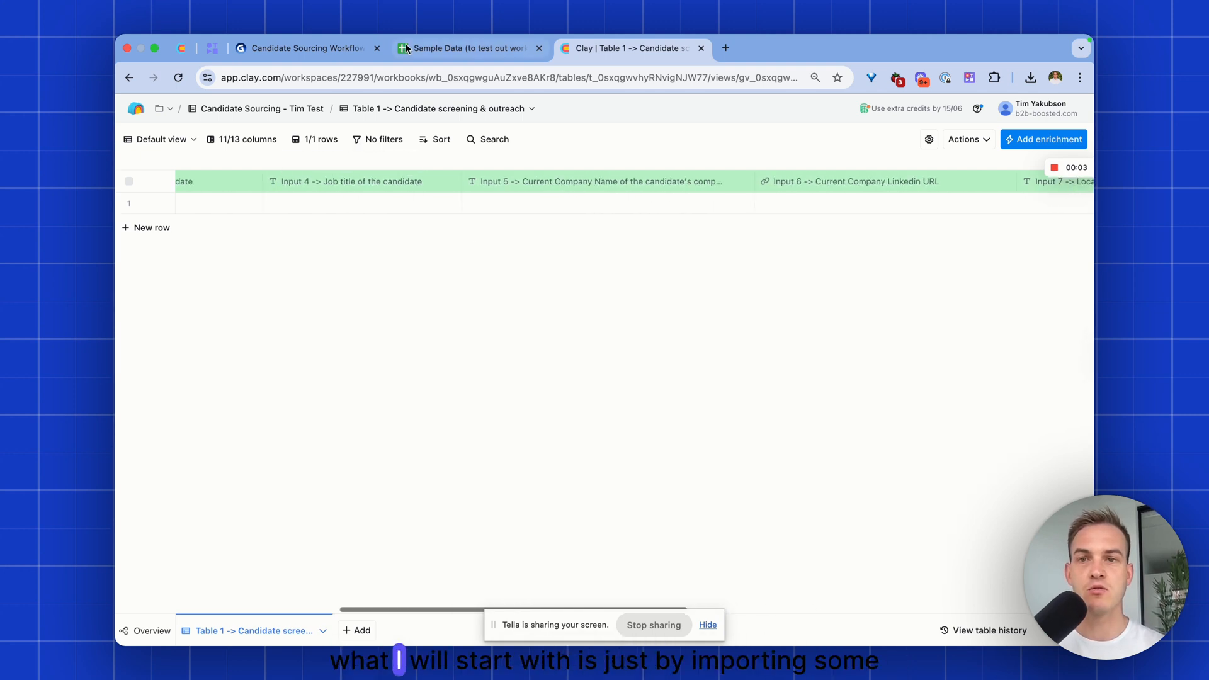
pyautogui.click(453, 47)
pyautogui.click(153, 119)
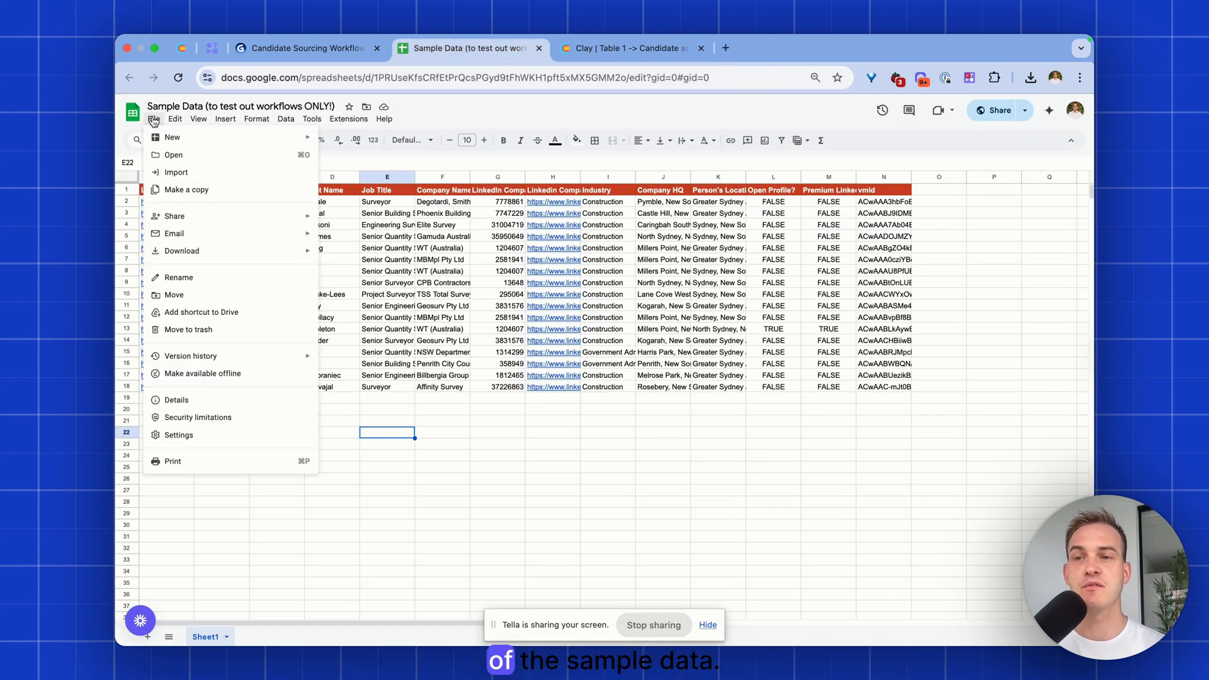
pyautogui.moveTo(185, 253)
pyautogui.click(343, 328)
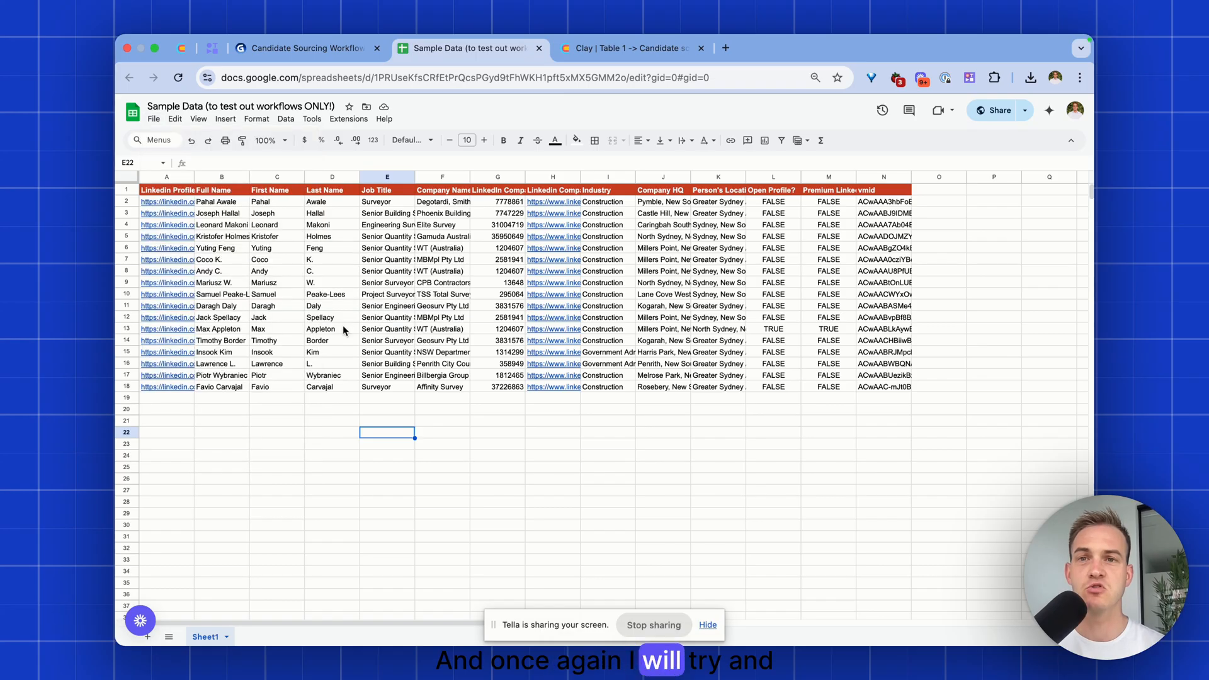
# Return to Clay and load the downloaded sample data CSV as an import into the current table, continuing to column selection
pyautogui.click(600, 52)
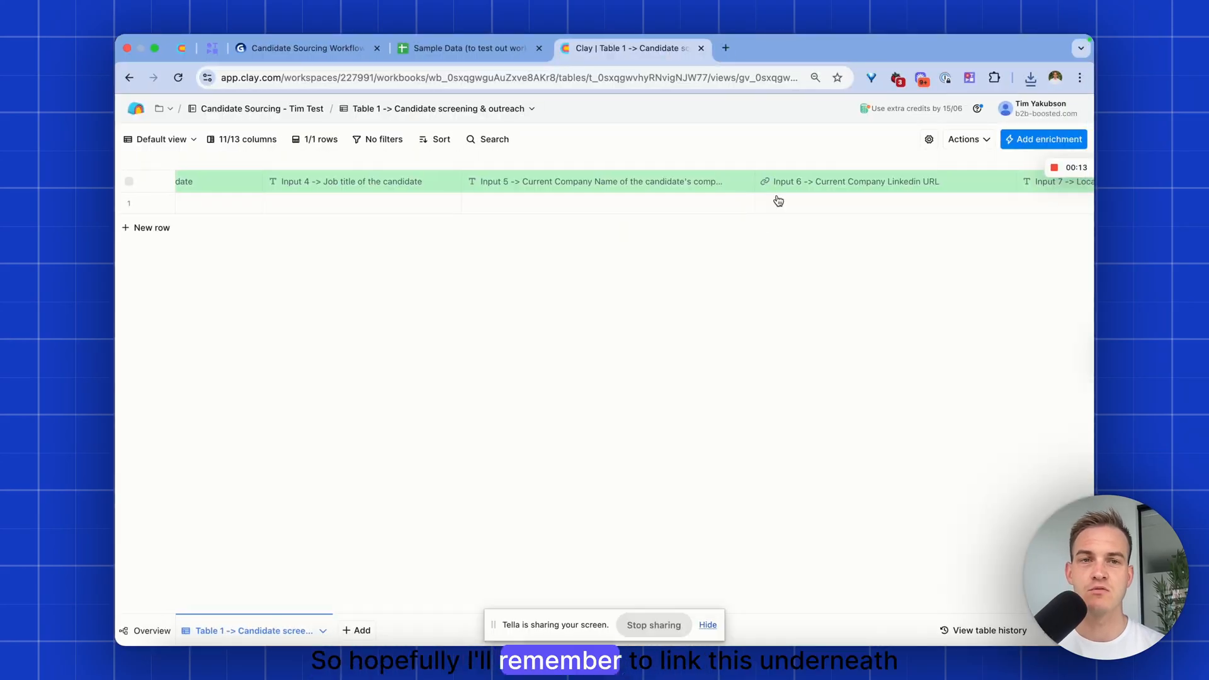
pyautogui.click(954, 145)
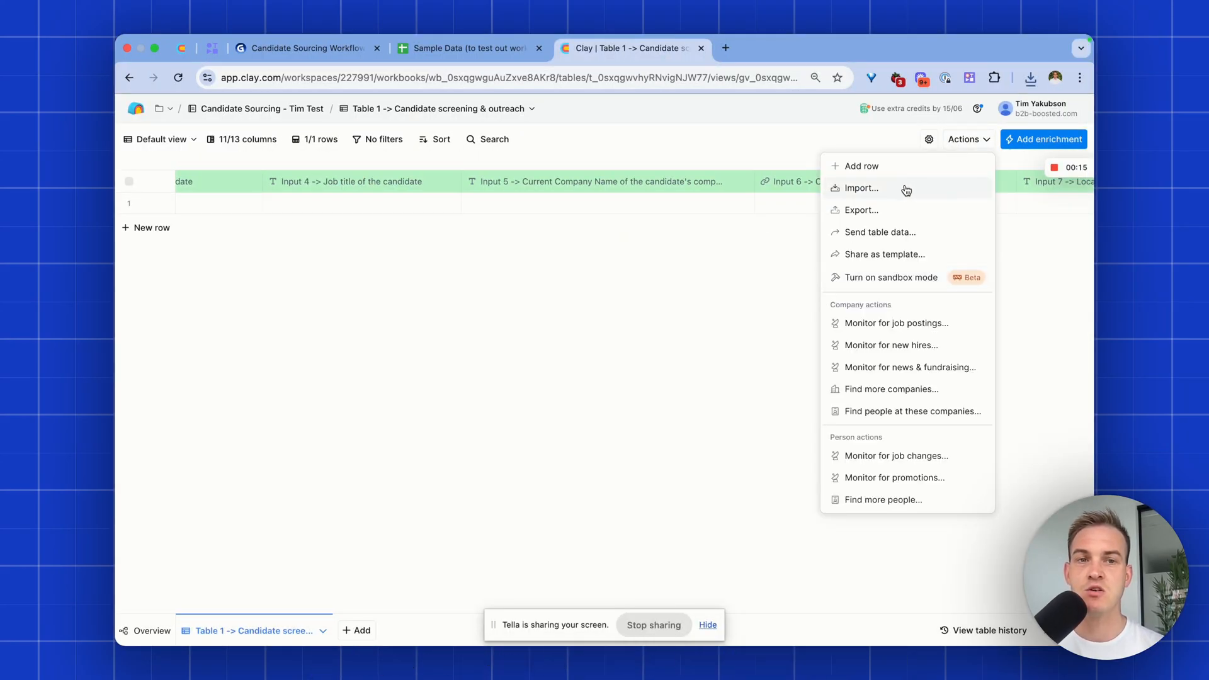
pyautogui.click(862, 188)
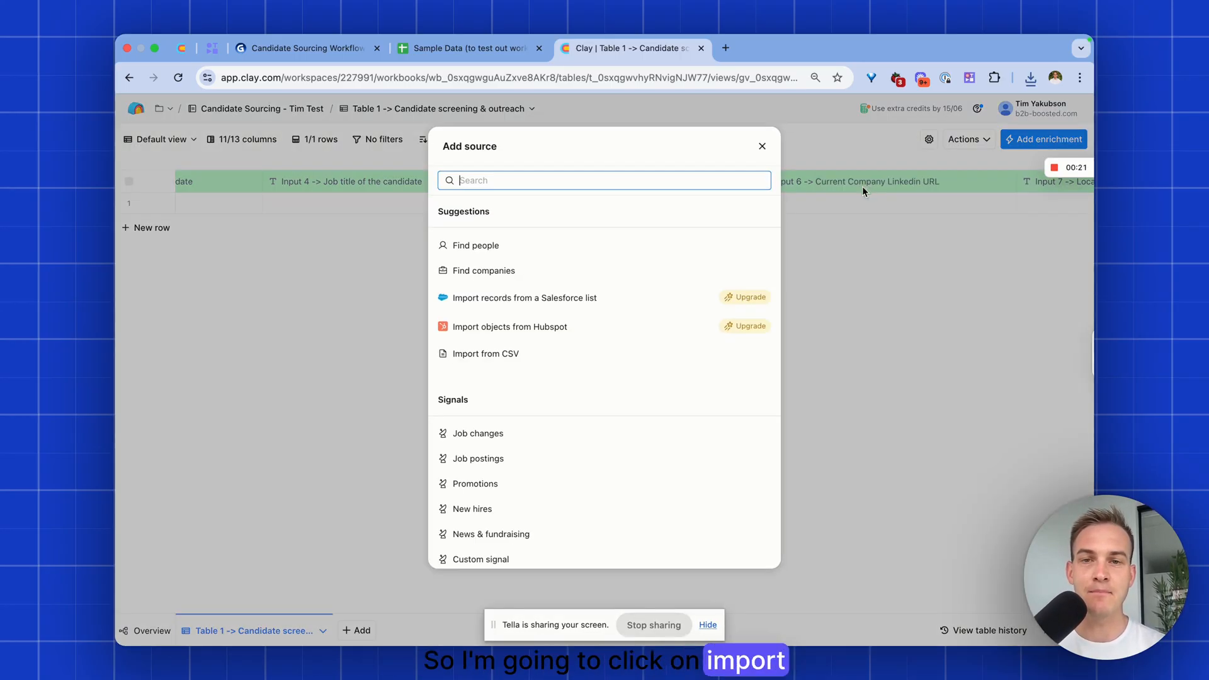
pyautogui.click(569, 364)
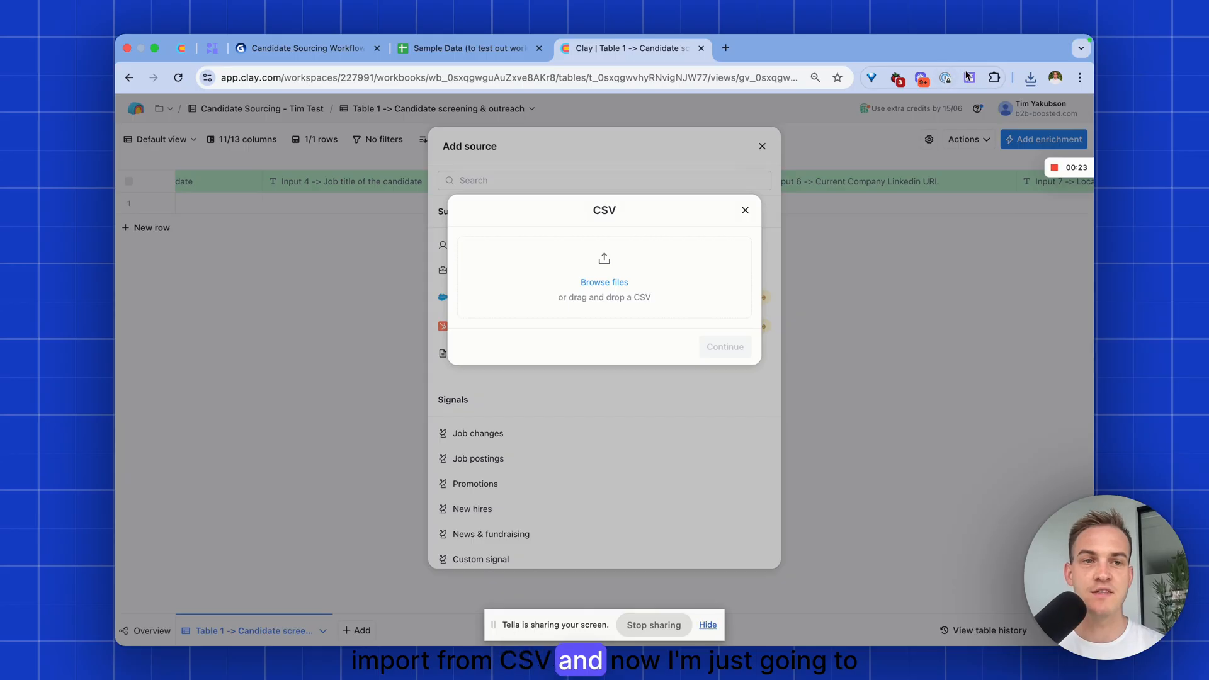
pyautogui.click(1030, 77)
pyautogui.moveTo(901, 101); pyautogui.dragTo(628, 282)
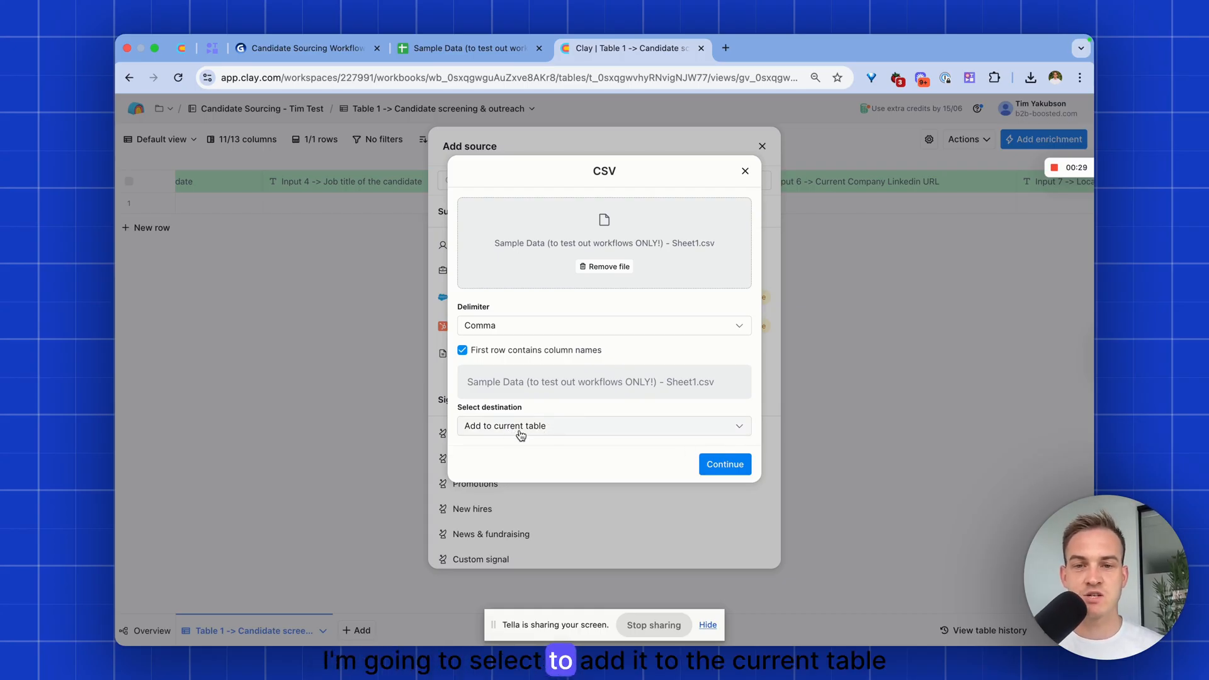
pyautogui.click(721, 464)
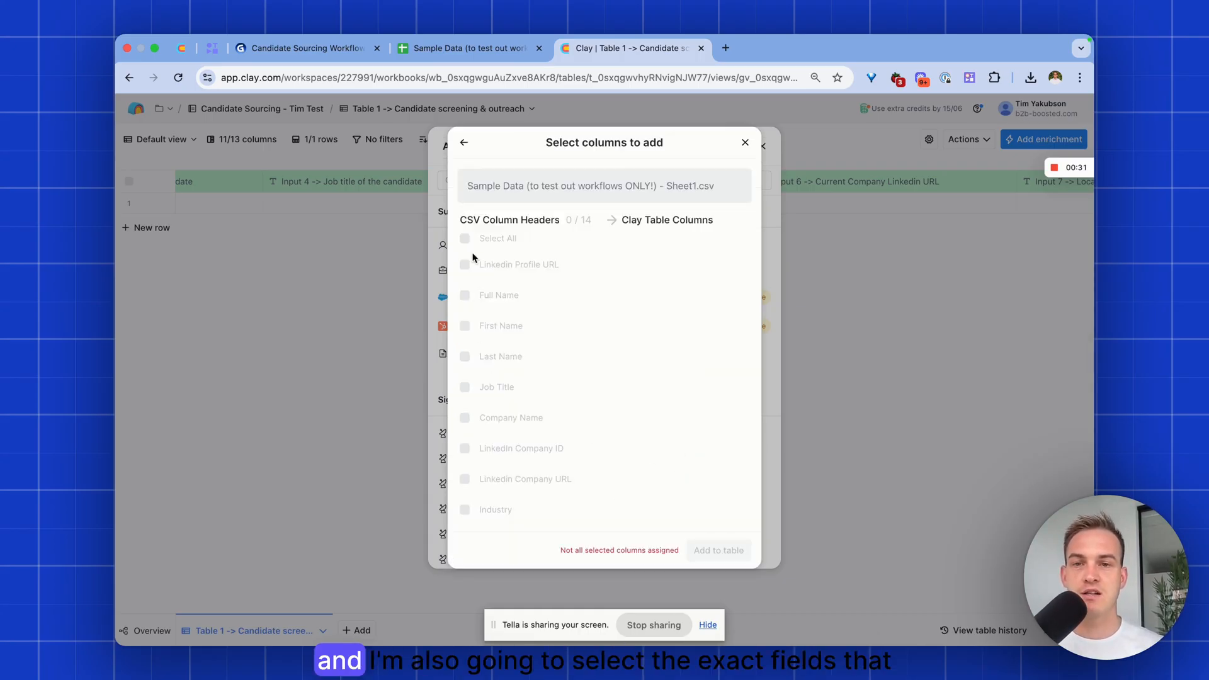
# Include Full Name, First Name, Last Name, Job Title, Company Name, Linkedin Company URL, Linkedin Profile URL and Person's Location in the import
pyautogui.click(466, 297)
pyautogui.click(465, 319)
pyautogui.click(465, 345)
pyautogui.click(465, 366)
pyautogui.click(465, 393)
pyautogui.click(466, 418)
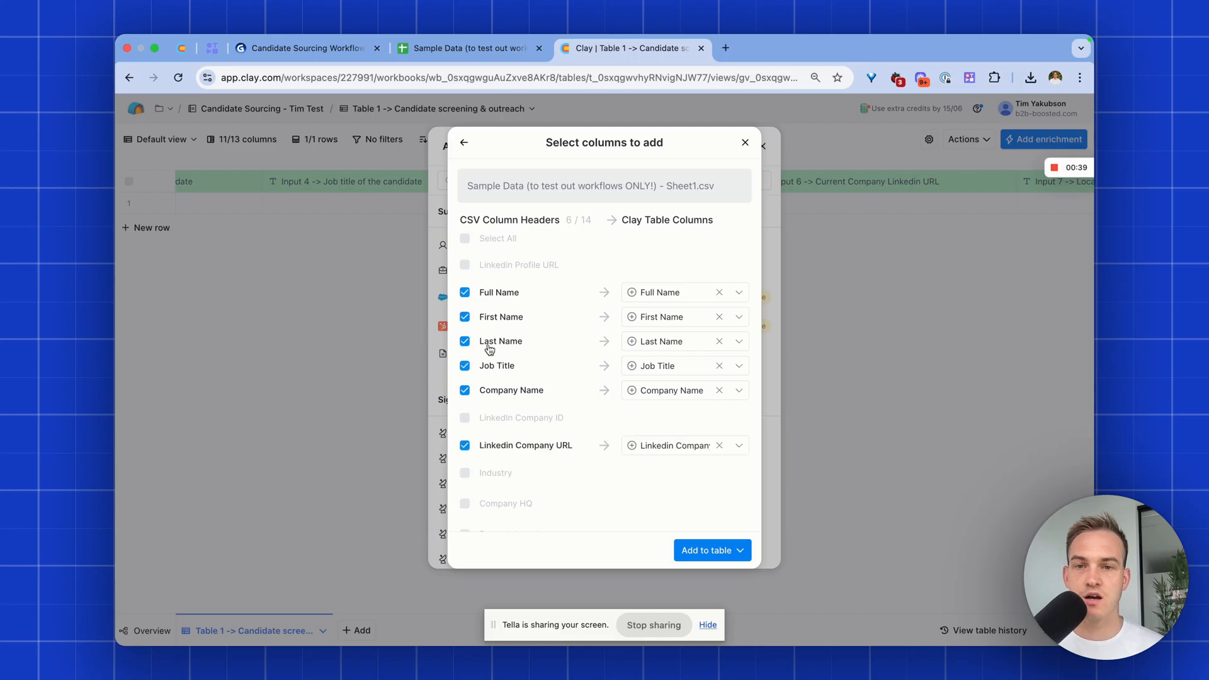
pyautogui.click(465, 265)
pyautogui.scroll(-3, 474, 333)
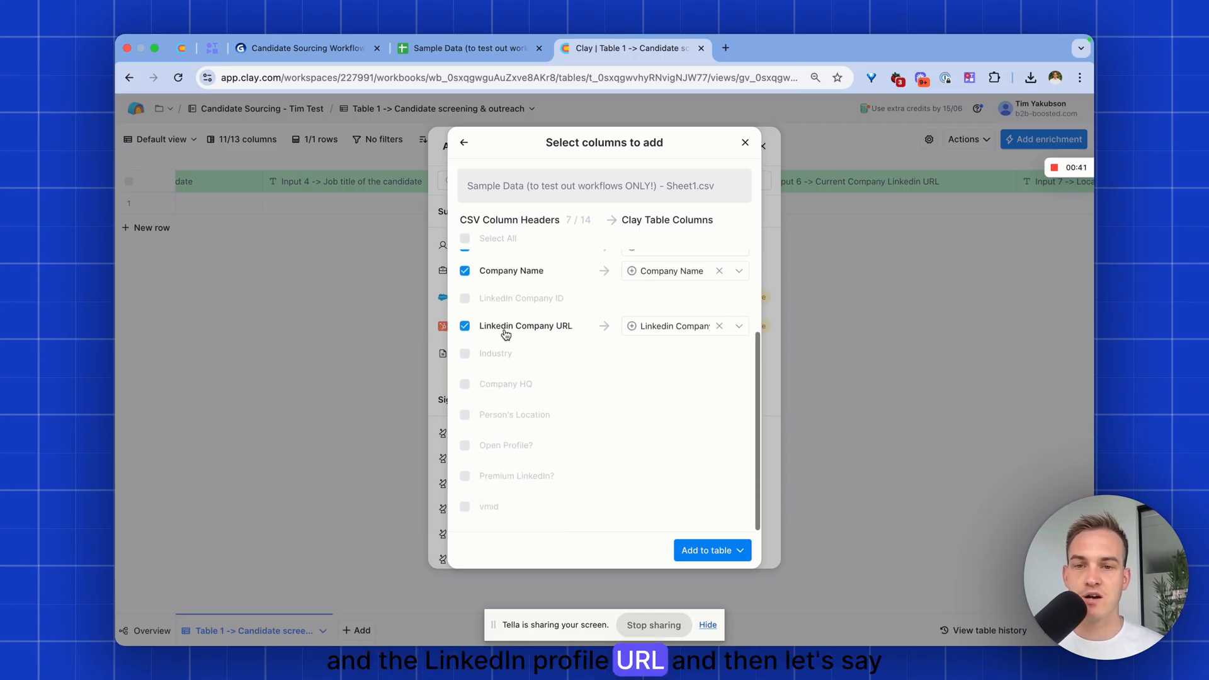
pyautogui.click(477, 418)
# Map the CSV field Person's Location to the "Input 7 -> Location of candidate" column
pyautogui.scroll(1, 610, 432)
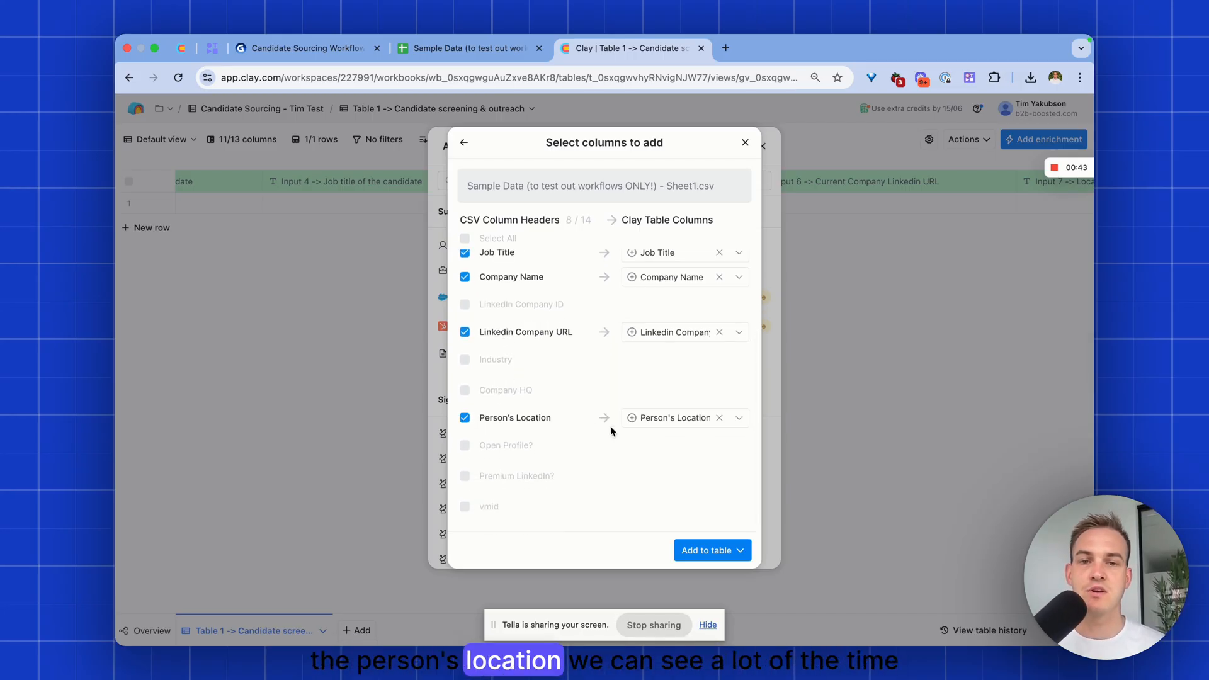
pyautogui.click(653, 425)
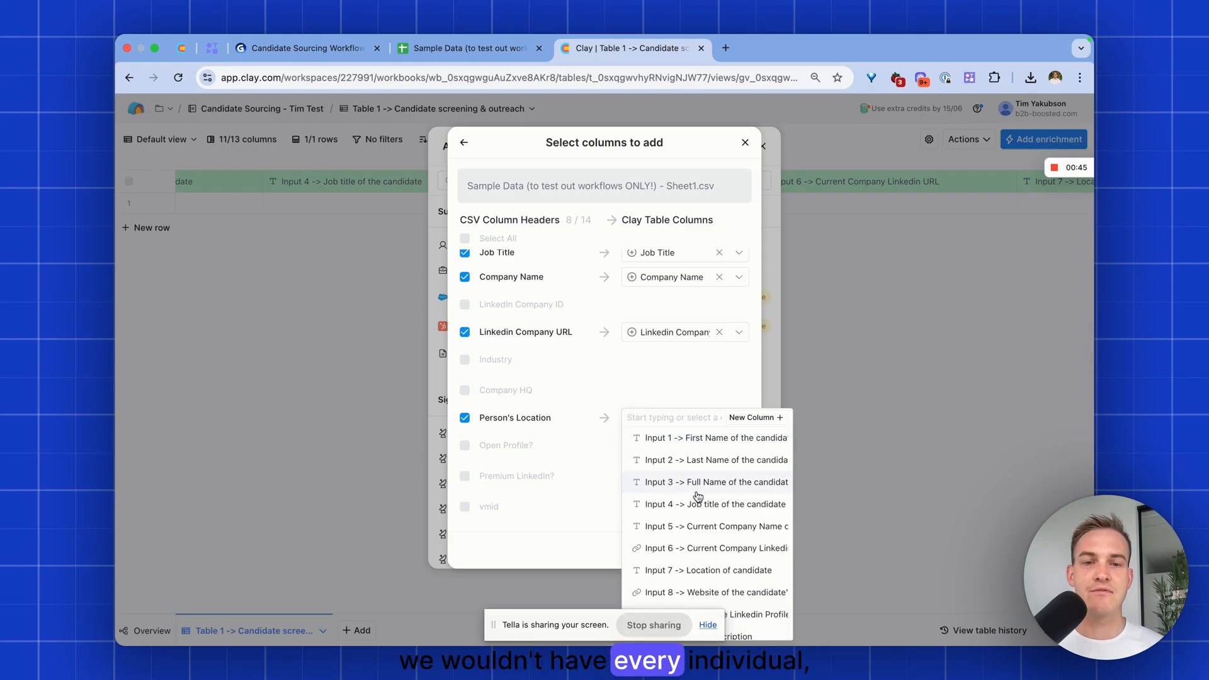
pyautogui.scroll(-1, 709, 565)
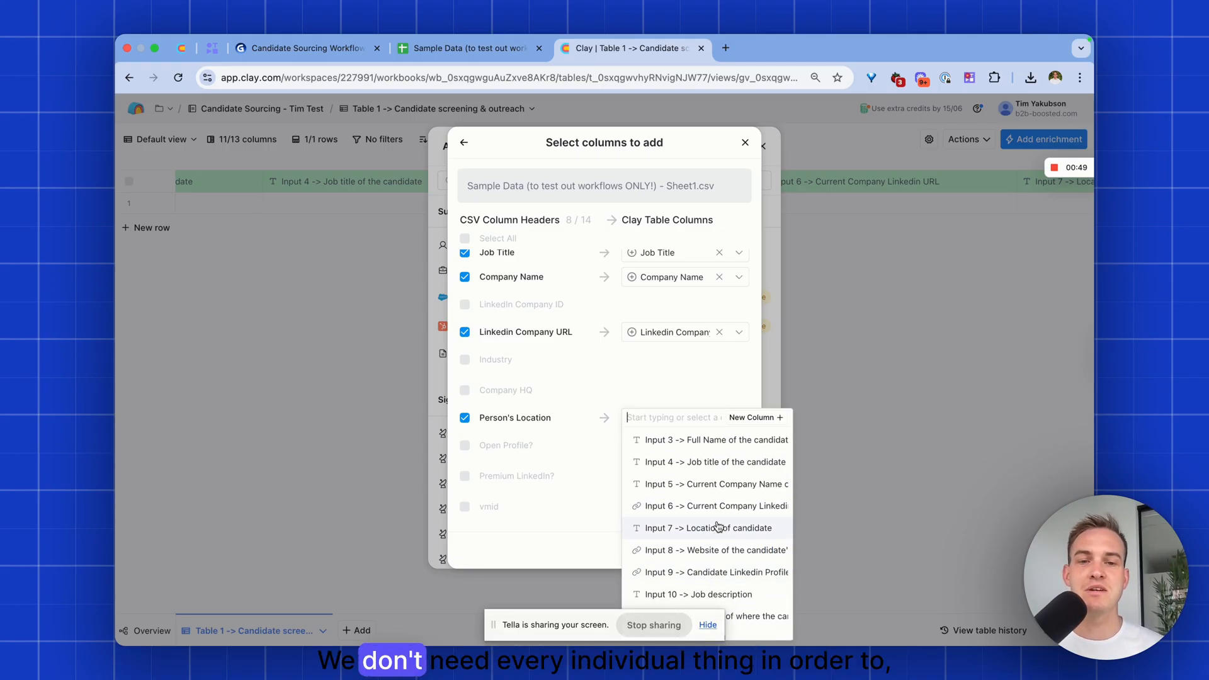
pyautogui.write('loca')
pyautogui.click(724, 438)
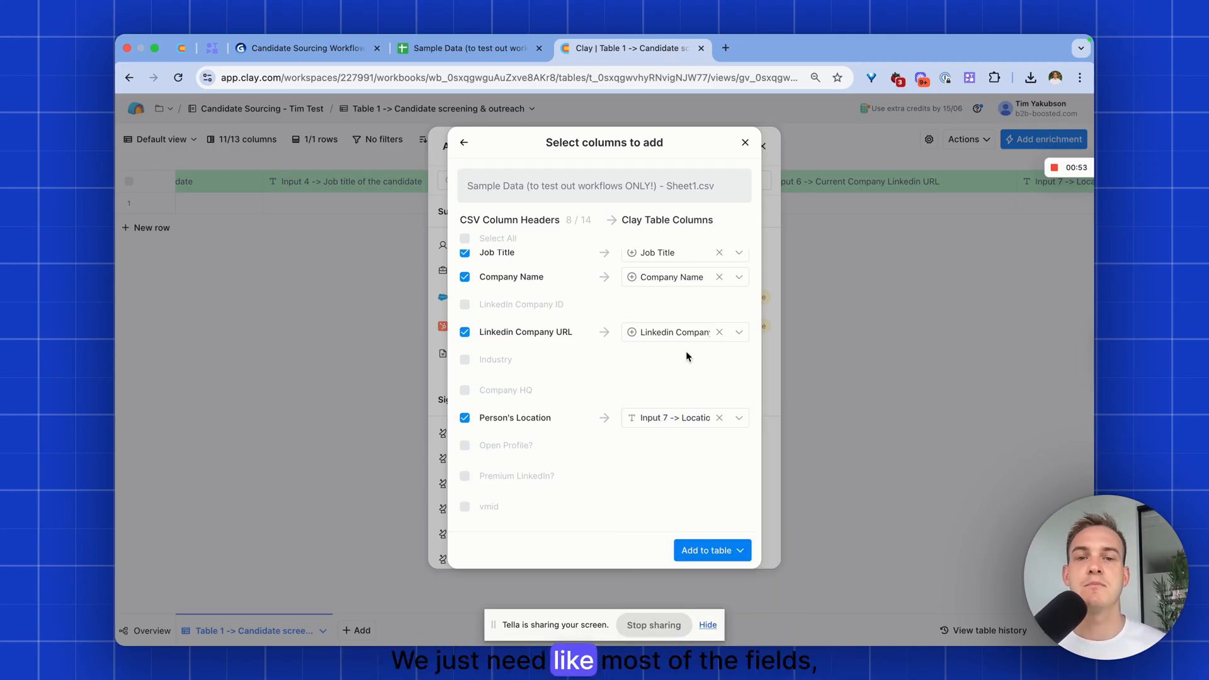
# Map Linkedin Company URL to the Input 6 current company Linkedin URL column and Company Name to the Input 5 current company name column
pyautogui.click(670, 333)
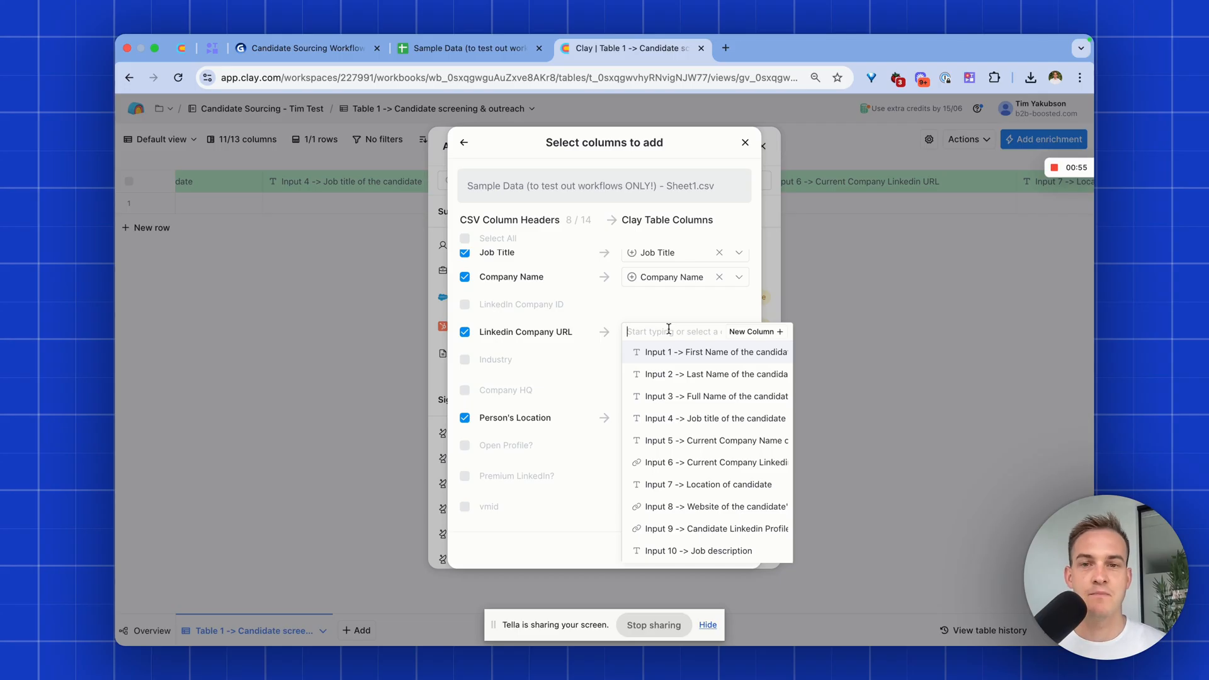
pyautogui.write('compa')
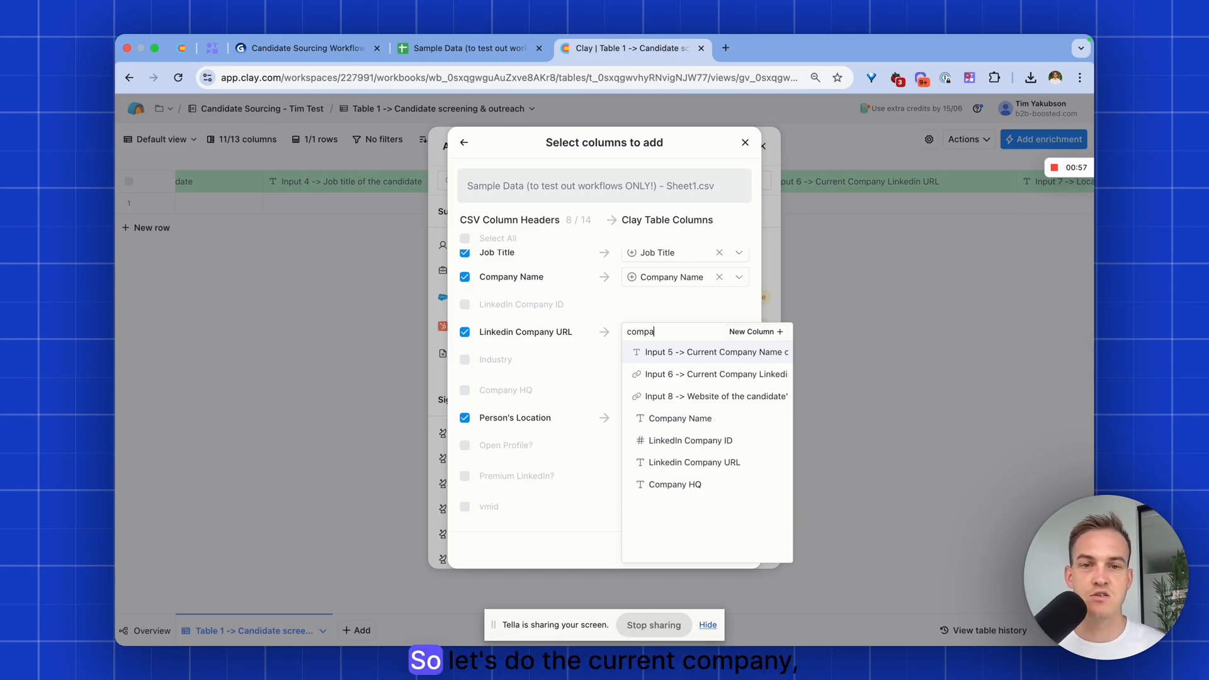
pyautogui.click(695, 374)
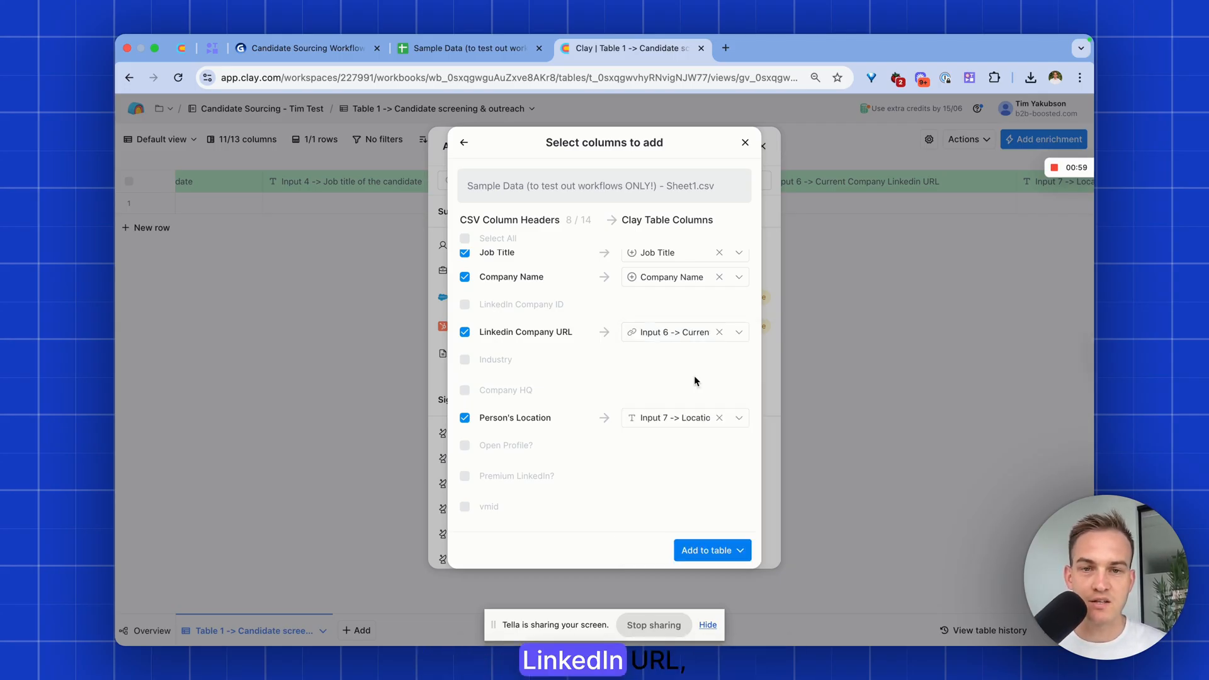
pyautogui.click(656, 279)
pyautogui.write('c')
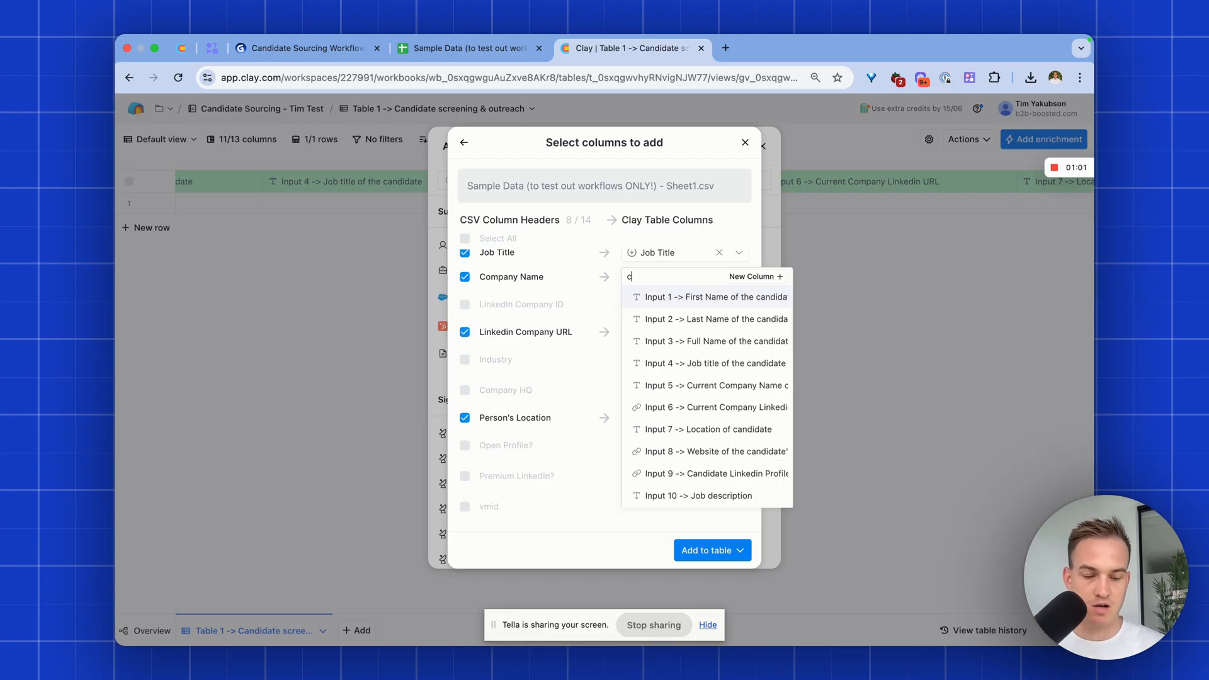
pyautogui.write('ompan')
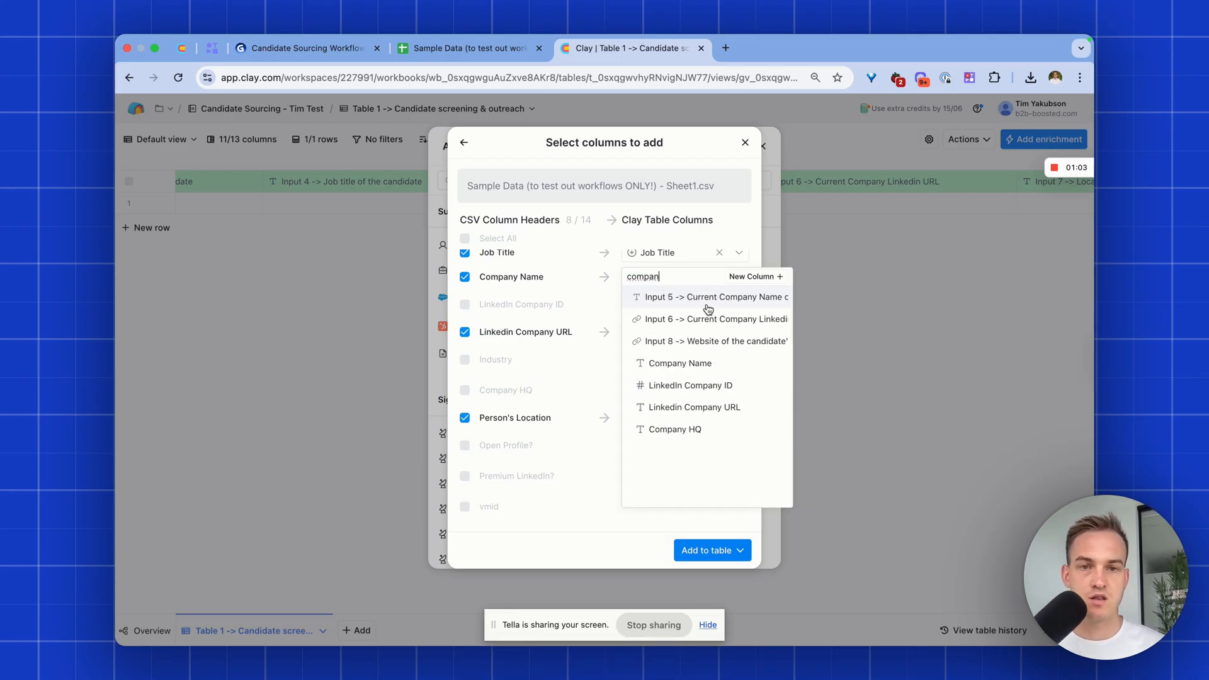
pyautogui.click(707, 302)
# Map Job Title to "Input 4 -> Job title of the candidate", checking the field headers in the sample data spreadsheet
pyautogui.scroll(3, 661, 277)
pyautogui.click(661, 304)
pyautogui.write('job ti')
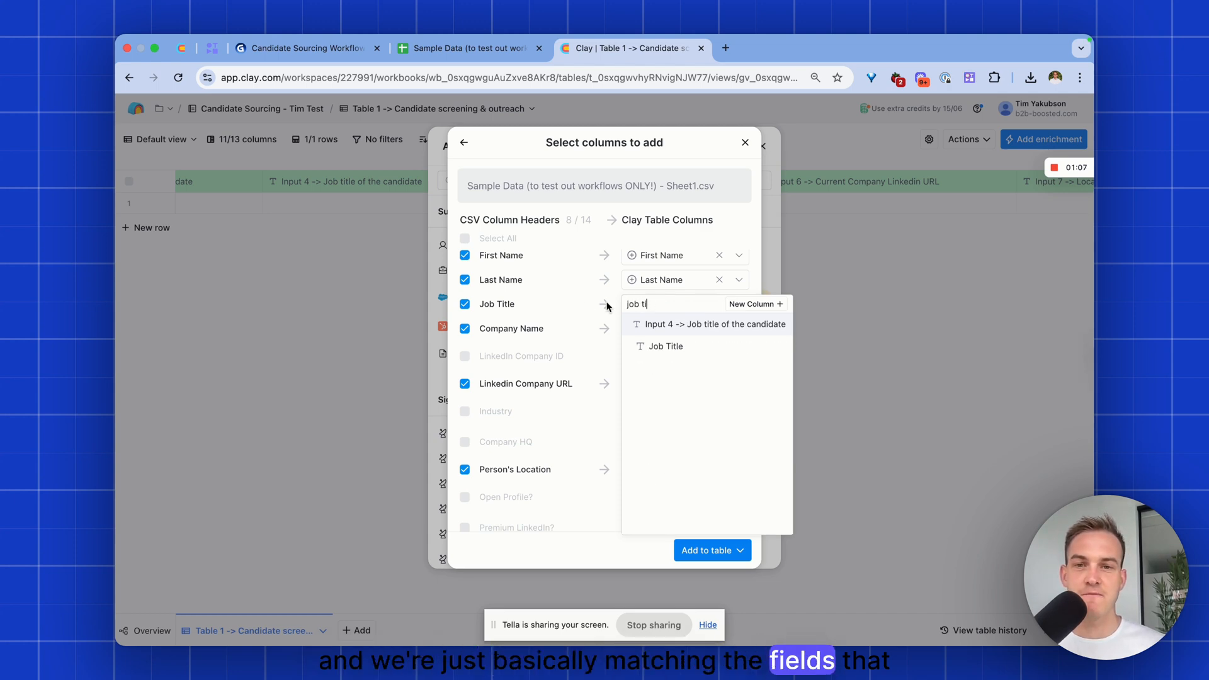
pyautogui.click(462, 49)
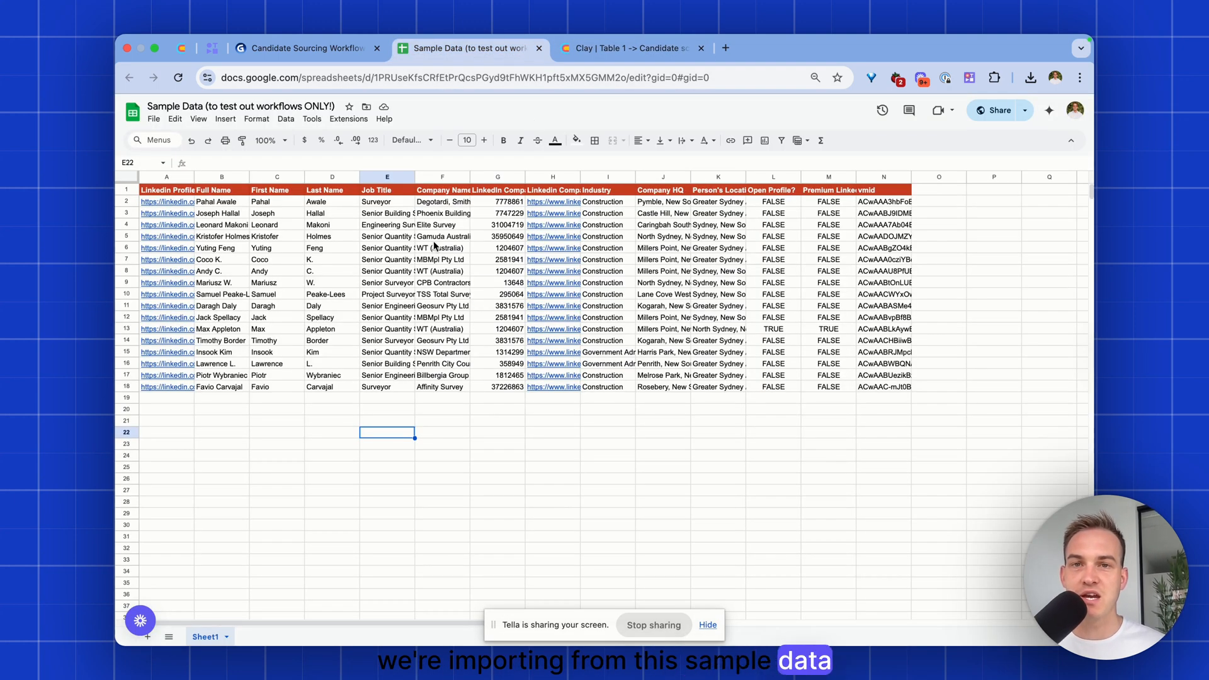
pyautogui.click(574, 60)
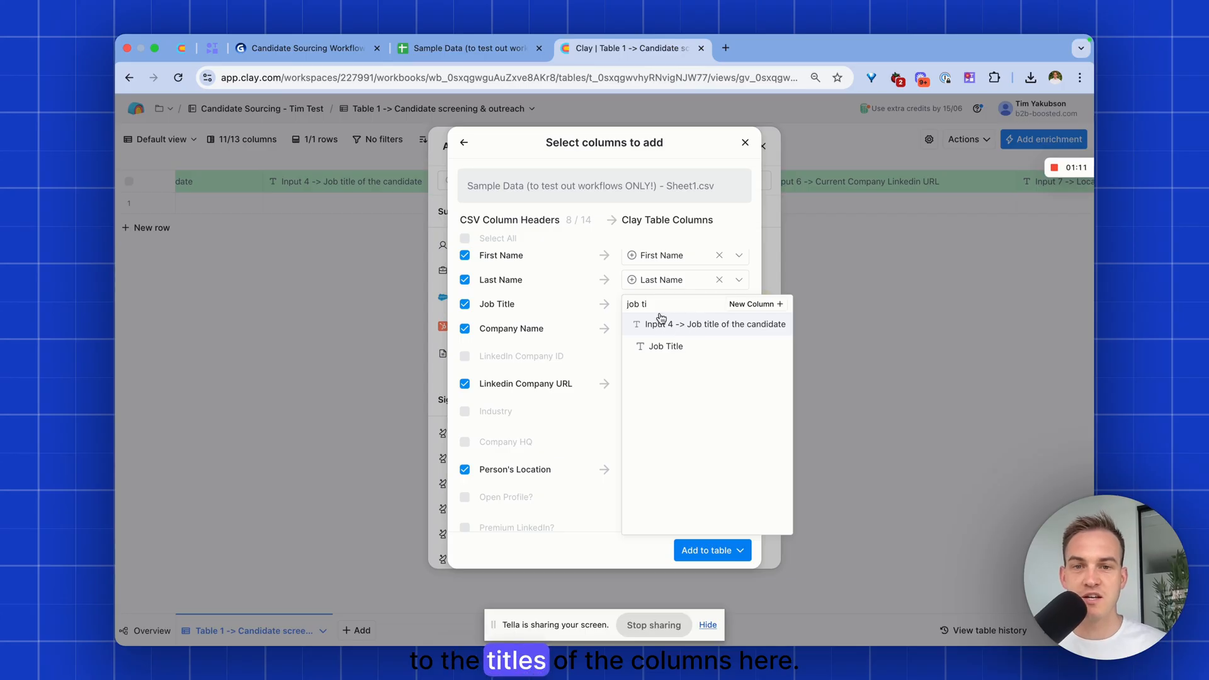
pyautogui.click(692, 324)
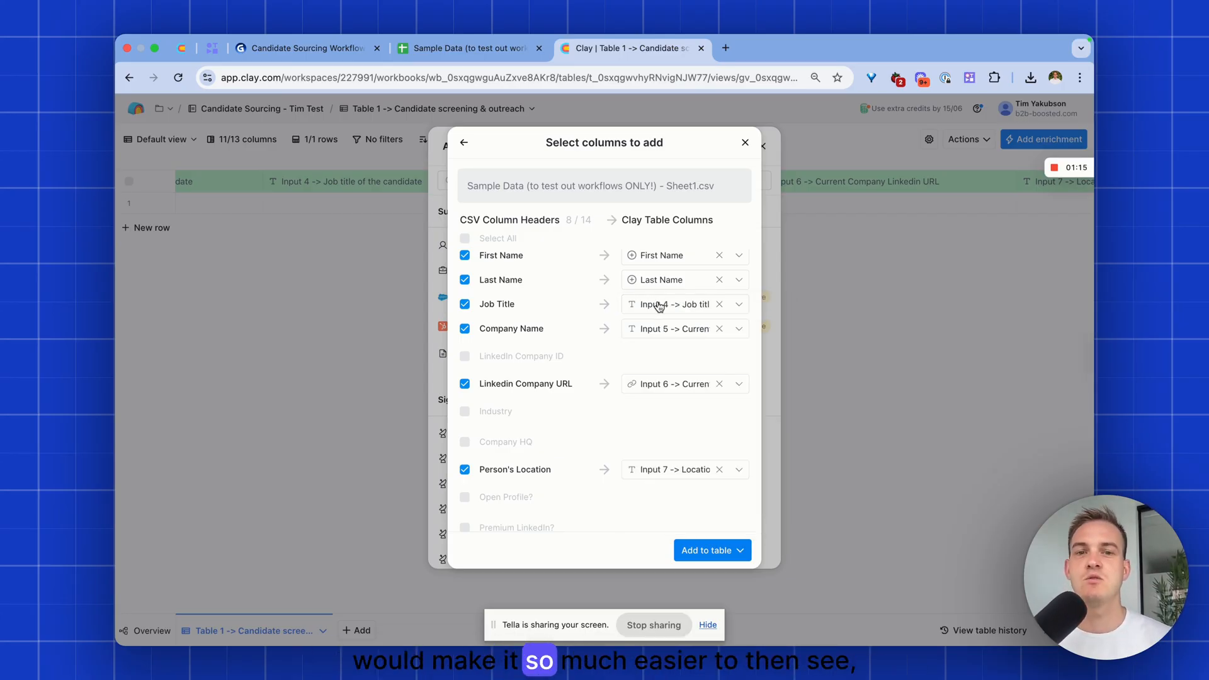
# Map Full Name to the Input 3 full name column and First Name to the Input 1 first name column
pyautogui.scroll(2, 663, 315)
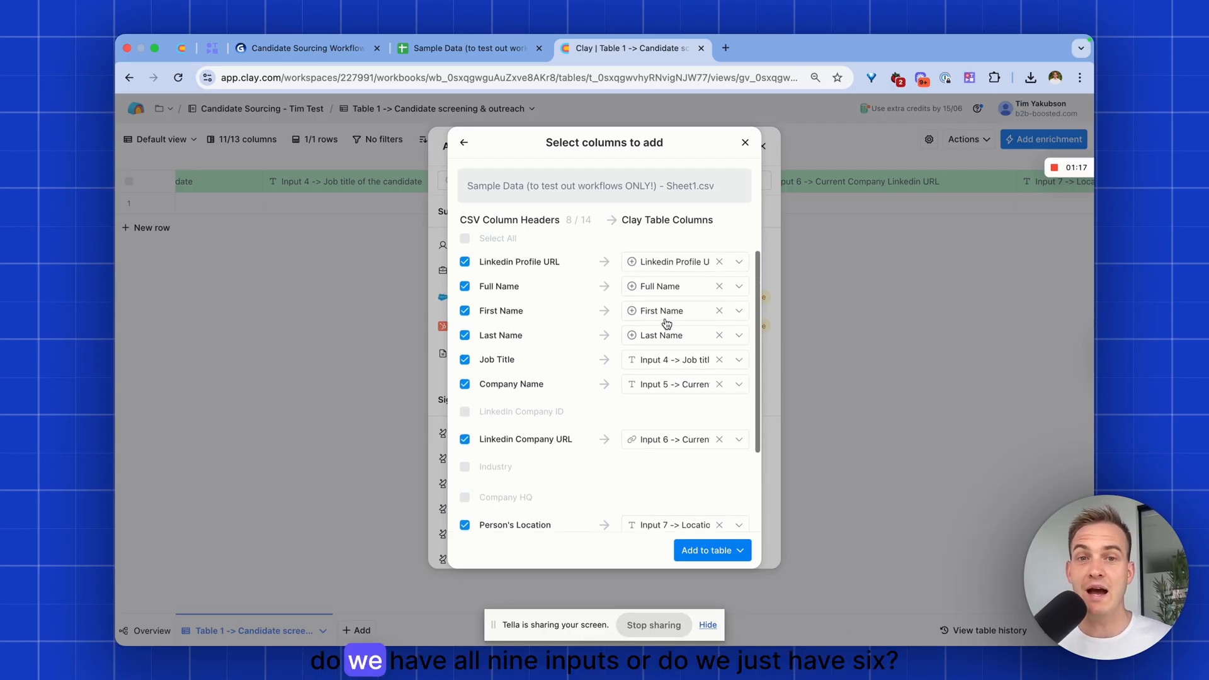
pyautogui.click(660, 292)
pyautogui.write('full')
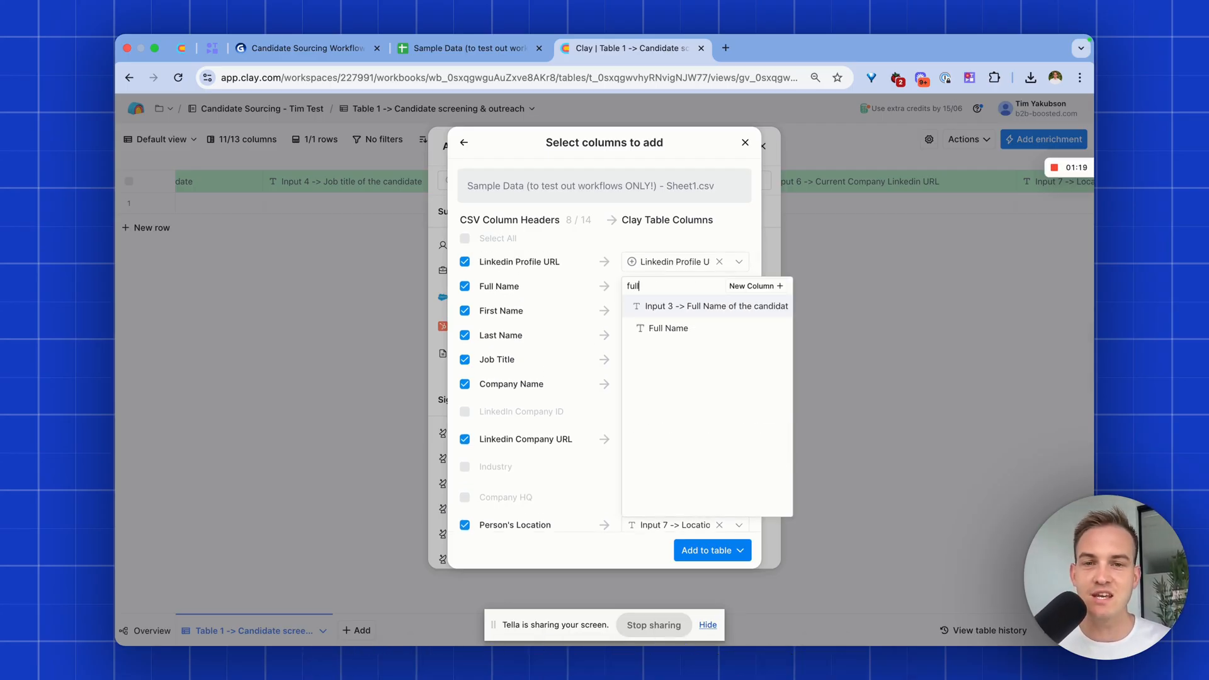
pyautogui.click(665, 307)
pyautogui.click(652, 311)
pyautogui.write('firs')
pyautogui.click(670, 331)
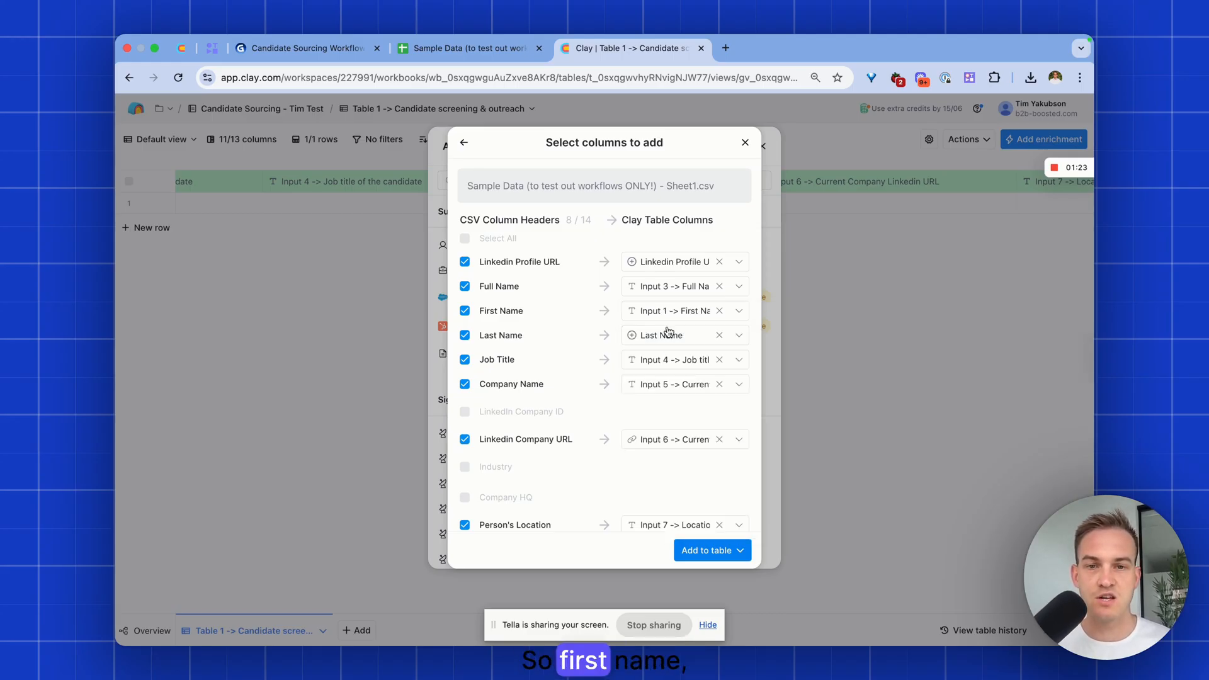
# Map Last Name to the Input 2 last name column and add the CSV data to the table with the save-and-don't-run option
pyautogui.click(653, 337)
pyautogui.write('last')
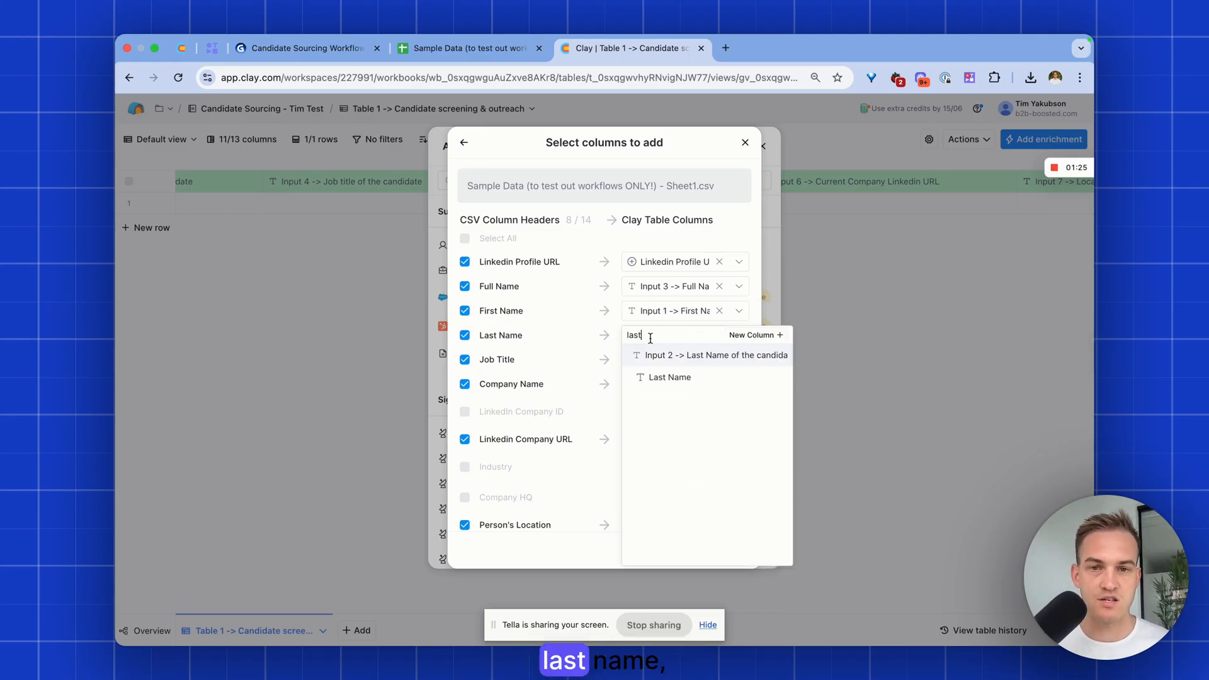
pyautogui.click(675, 356)
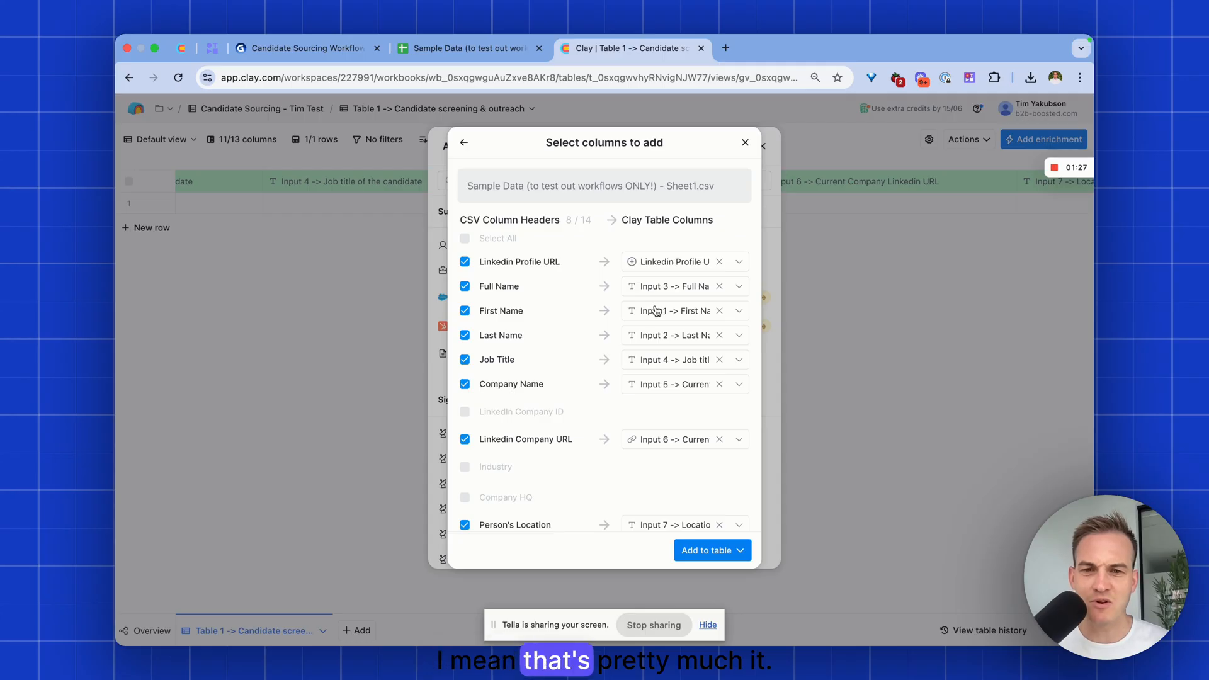
pyautogui.scroll(-3, 655, 315)
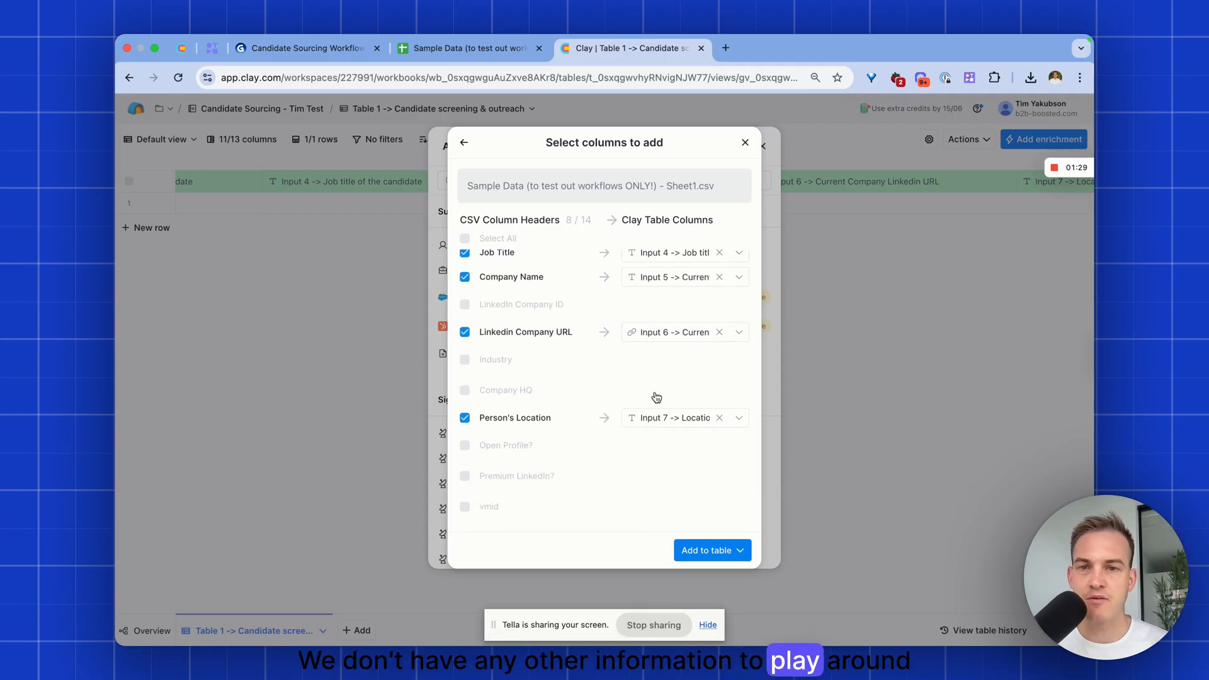
pyautogui.click(717, 553)
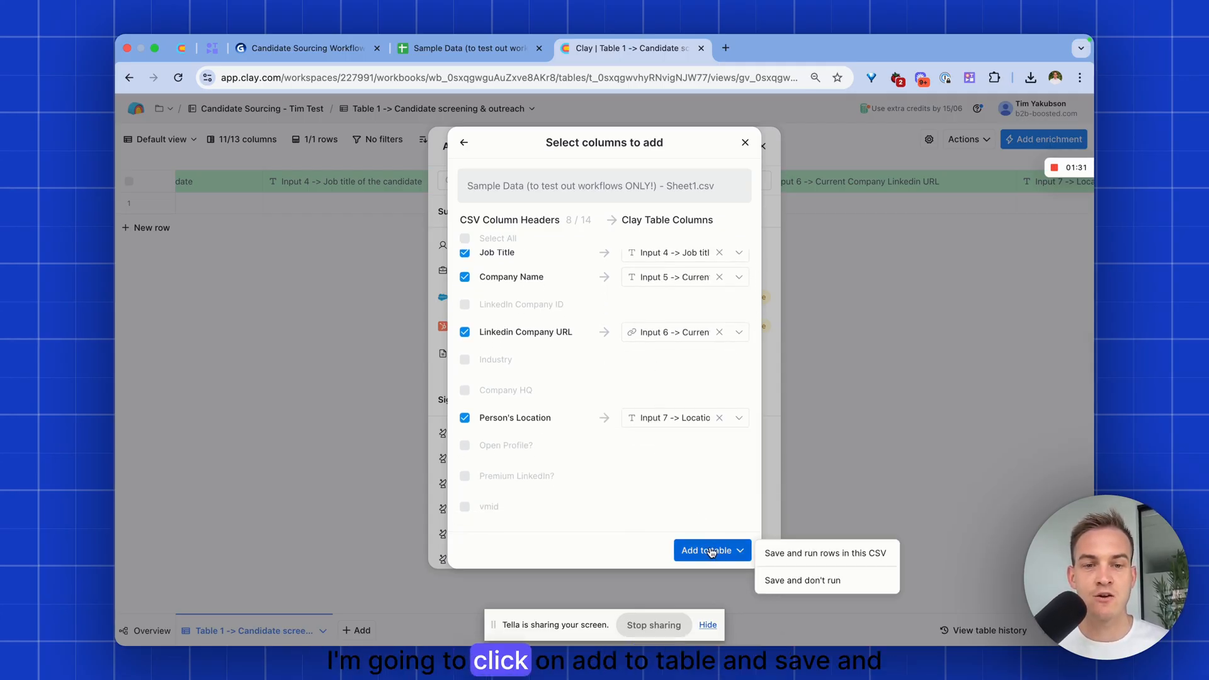
pyautogui.click(803, 581)
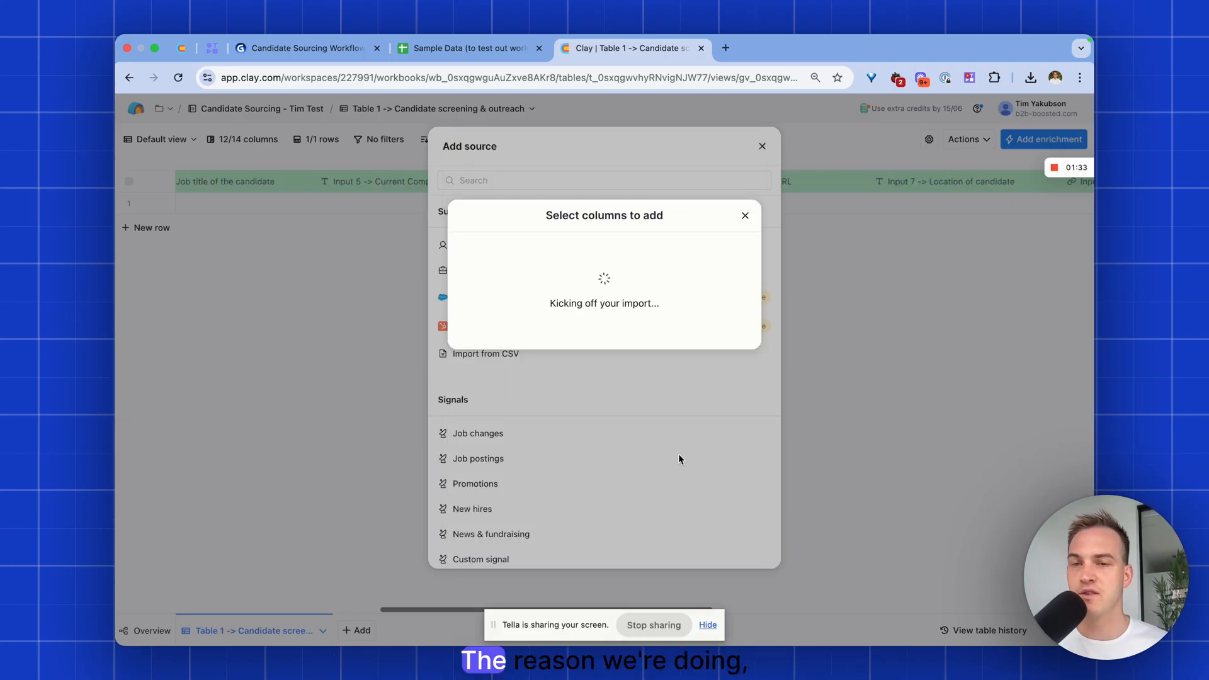
# Delete the empty first row from the candidate screening table
pyautogui.hscroll(-10, 650, 308)
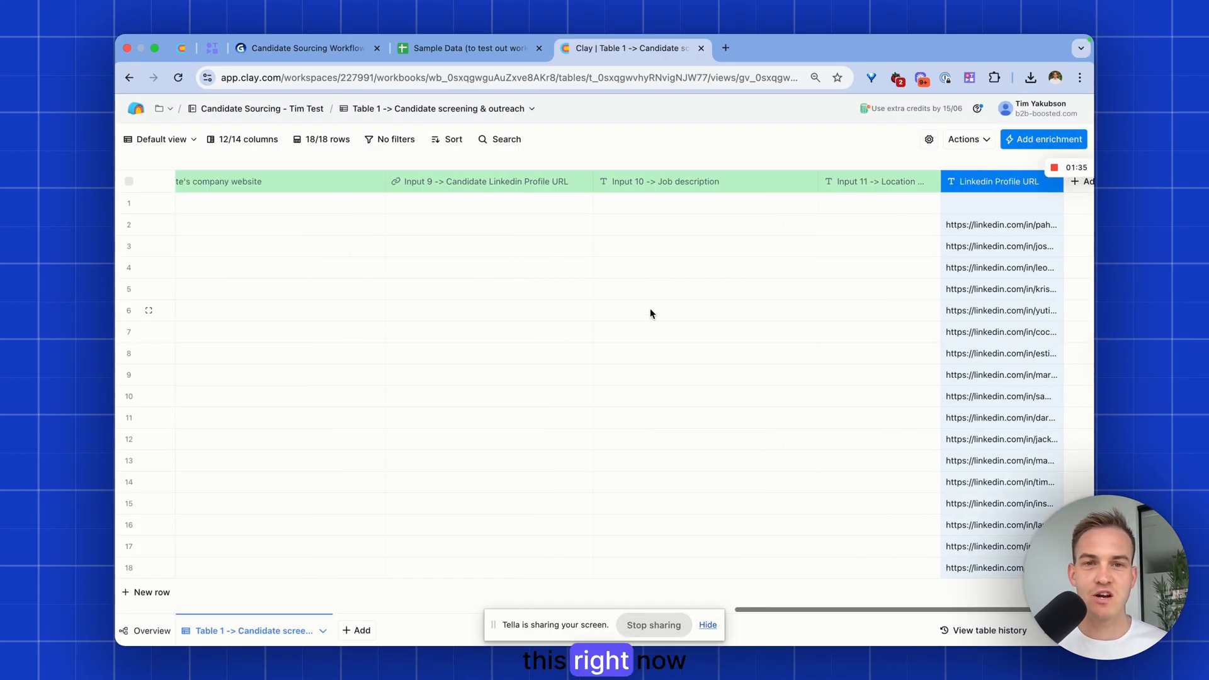
pyautogui.hscroll(-15, 650, 312)
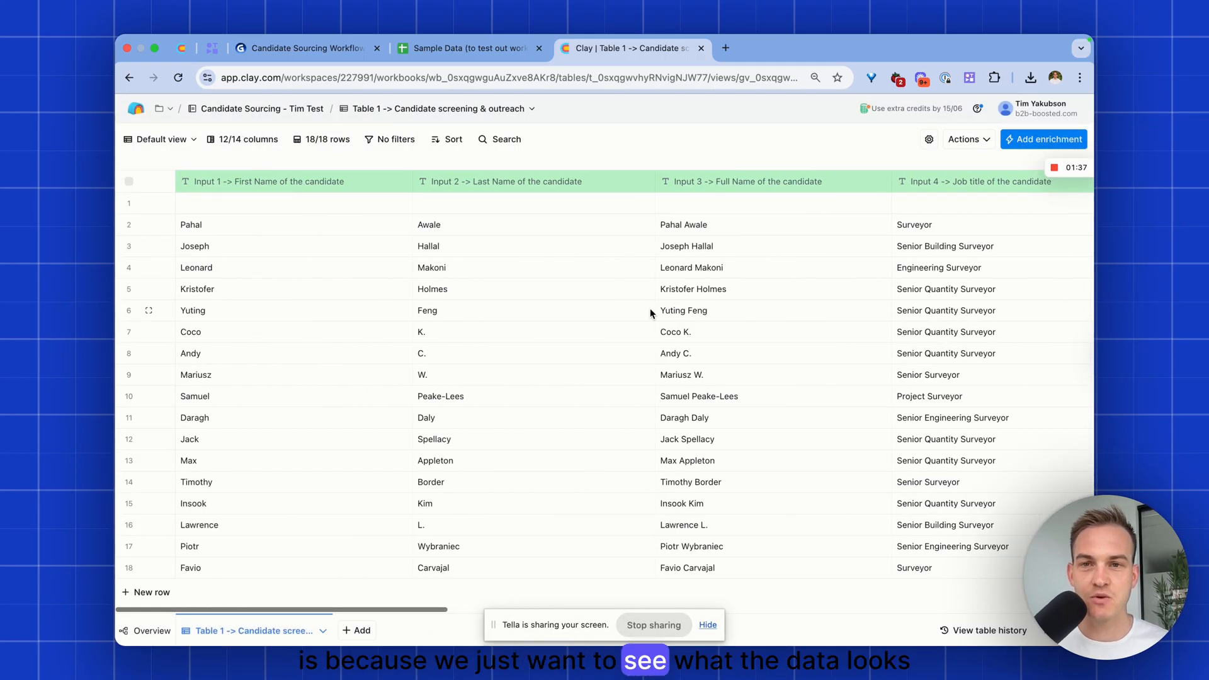
pyautogui.click(129, 204)
pyautogui.click(1022, 137)
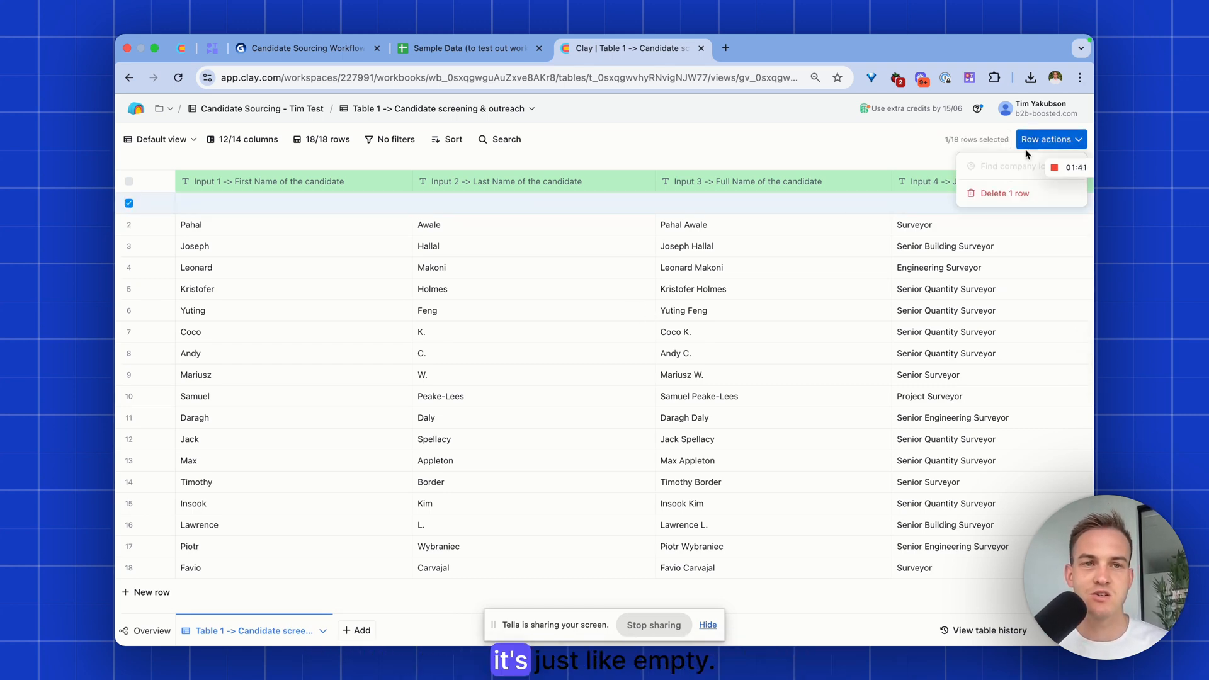
pyautogui.click(1004, 193)
pyautogui.click(724, 284)
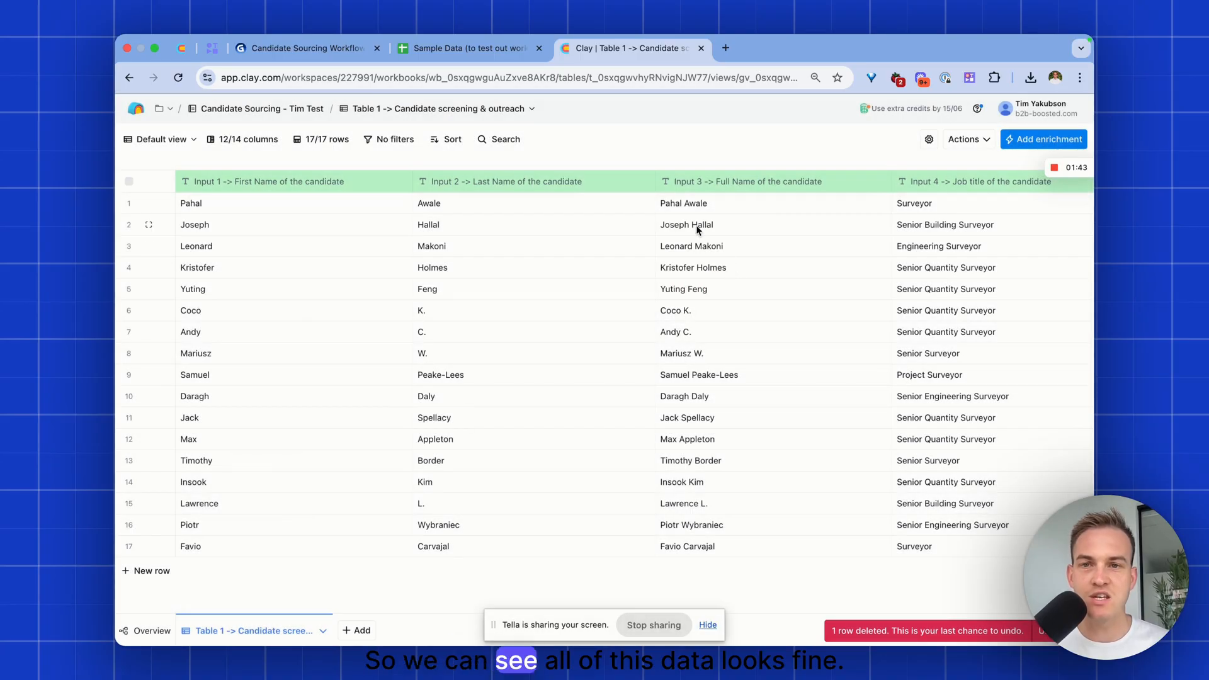
# Set the data type of the imported Linkedin Profile URL column to URL
pyautogui.hscroll(15, 636, 224)
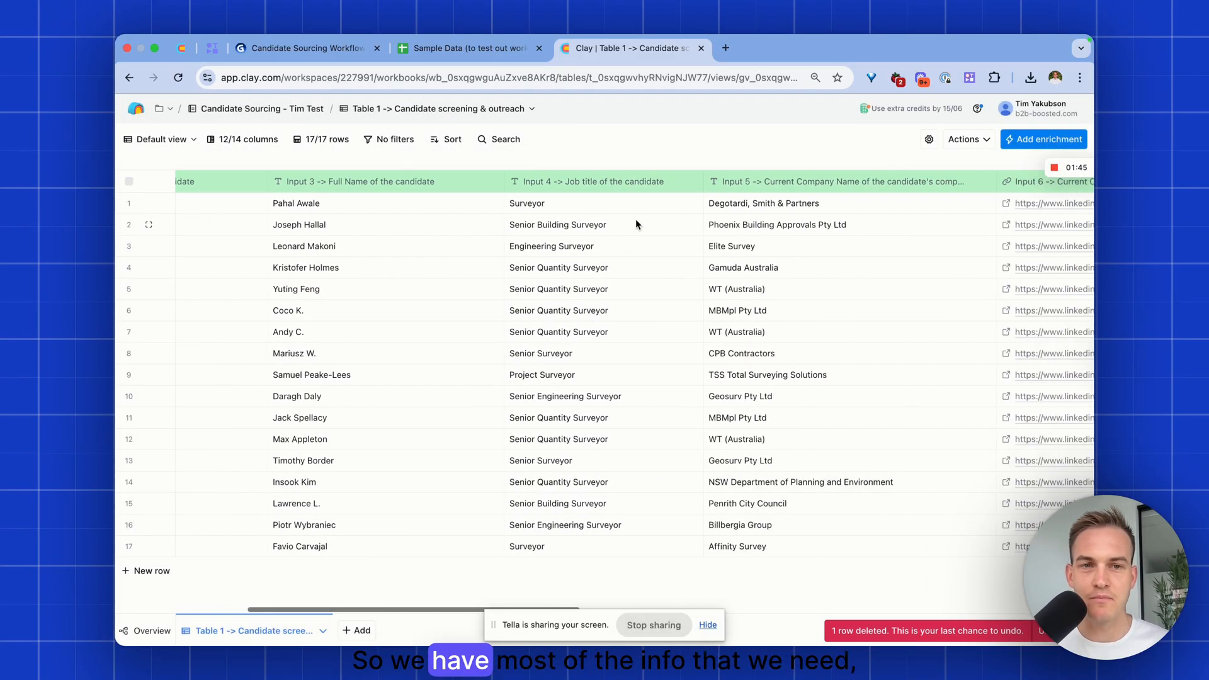
pyautogui.hscroll(8, 636, 224)
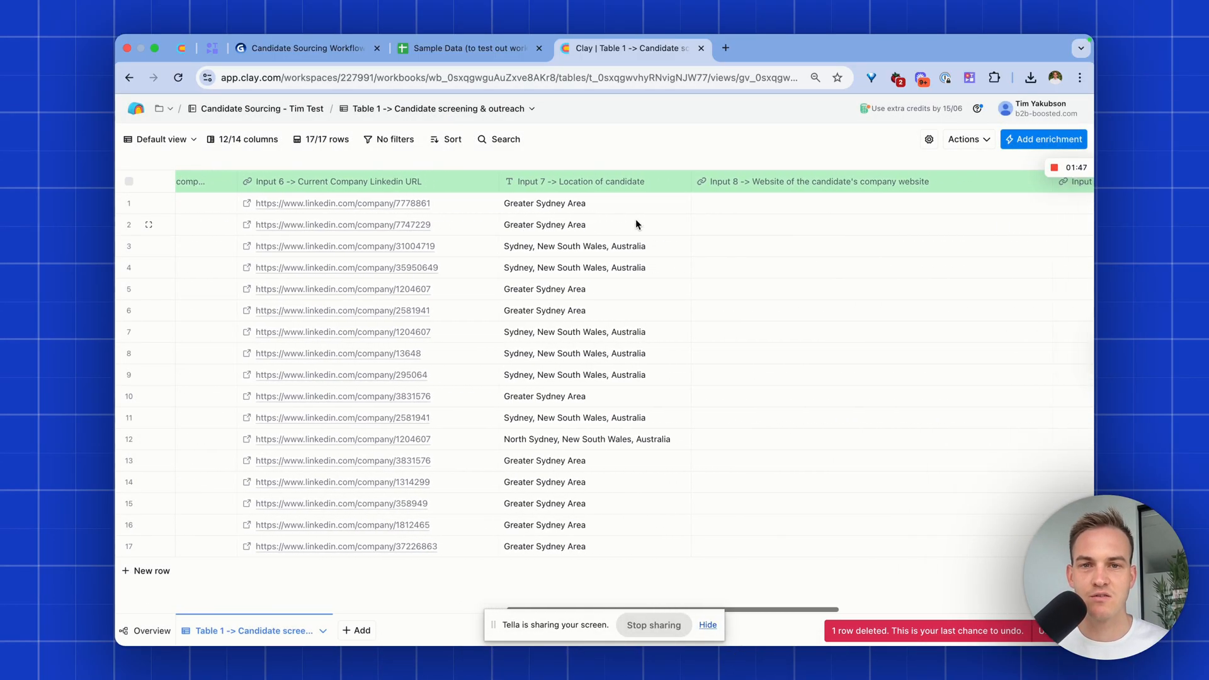
pyautogui.hscroll(4, 582, 235)
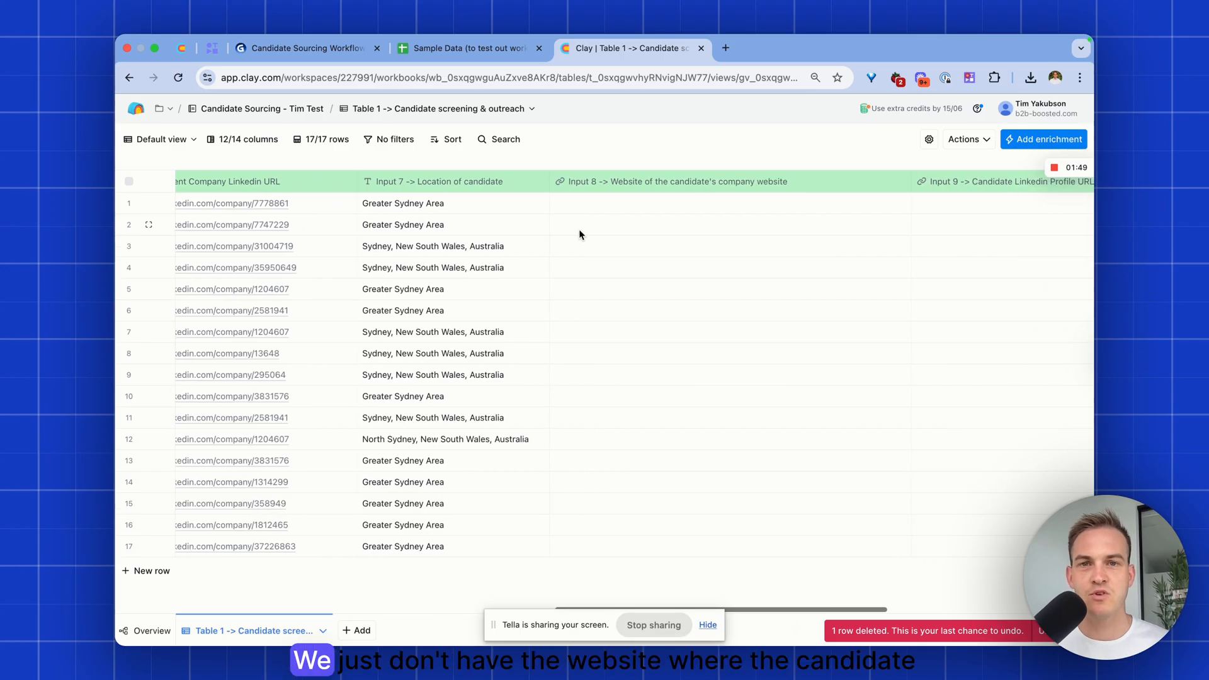
pyautogui.hscroll(20, 667, 218)
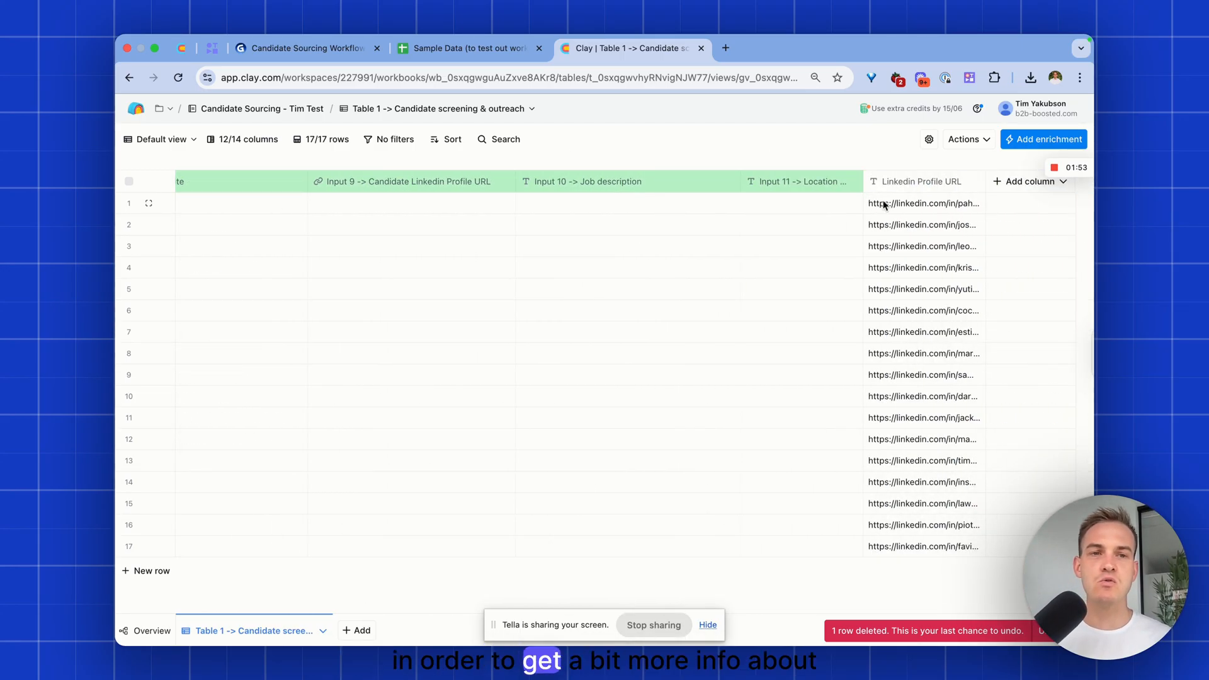
pyautogui.click(920, 181)
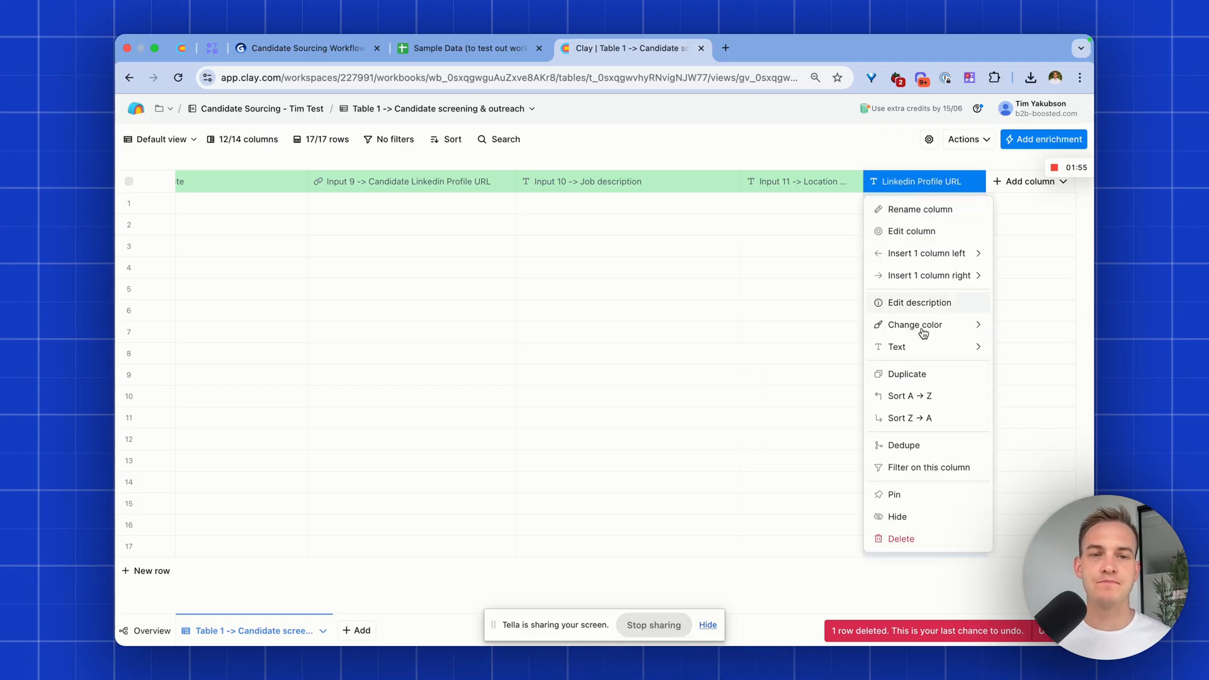
pyautogui.moveTo(925, 346)
pyautogui.click(822, 427)
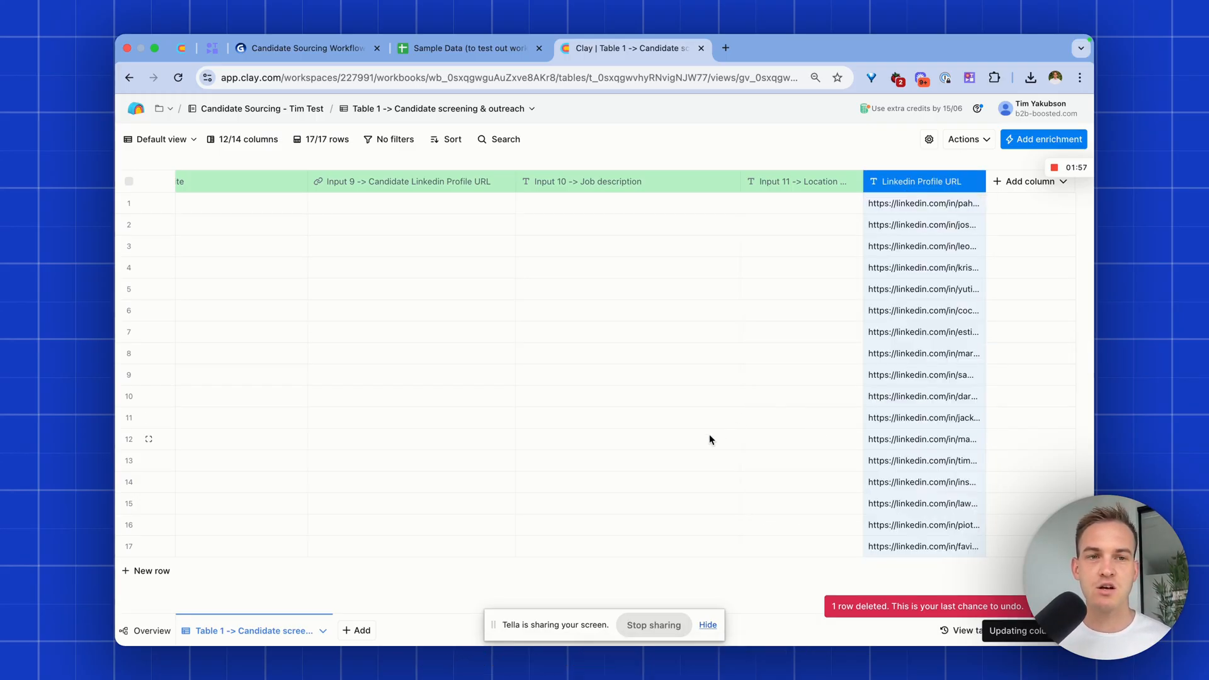
# Search the enrichments for "prospeo" and choose Find Work Email and Enrich Person from LinkedIn URL
pyautogui.moveTo(1070, 170)
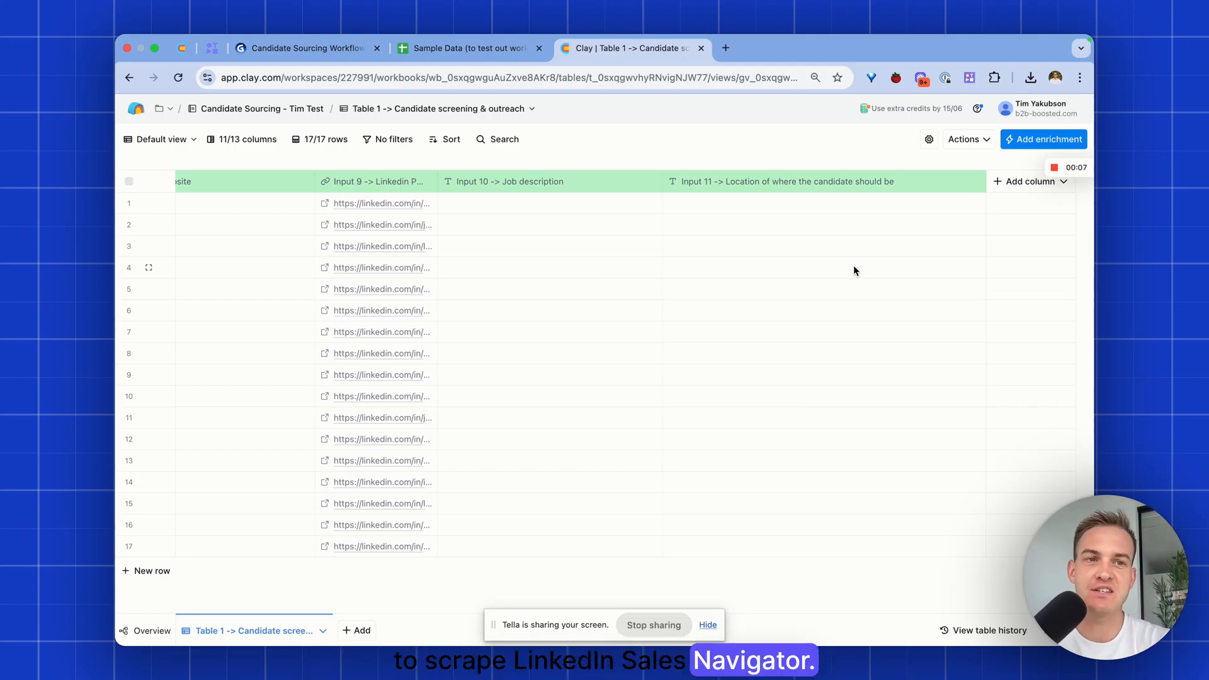
pyautogui.click(1024, 142)
pyautogui.write('prose')
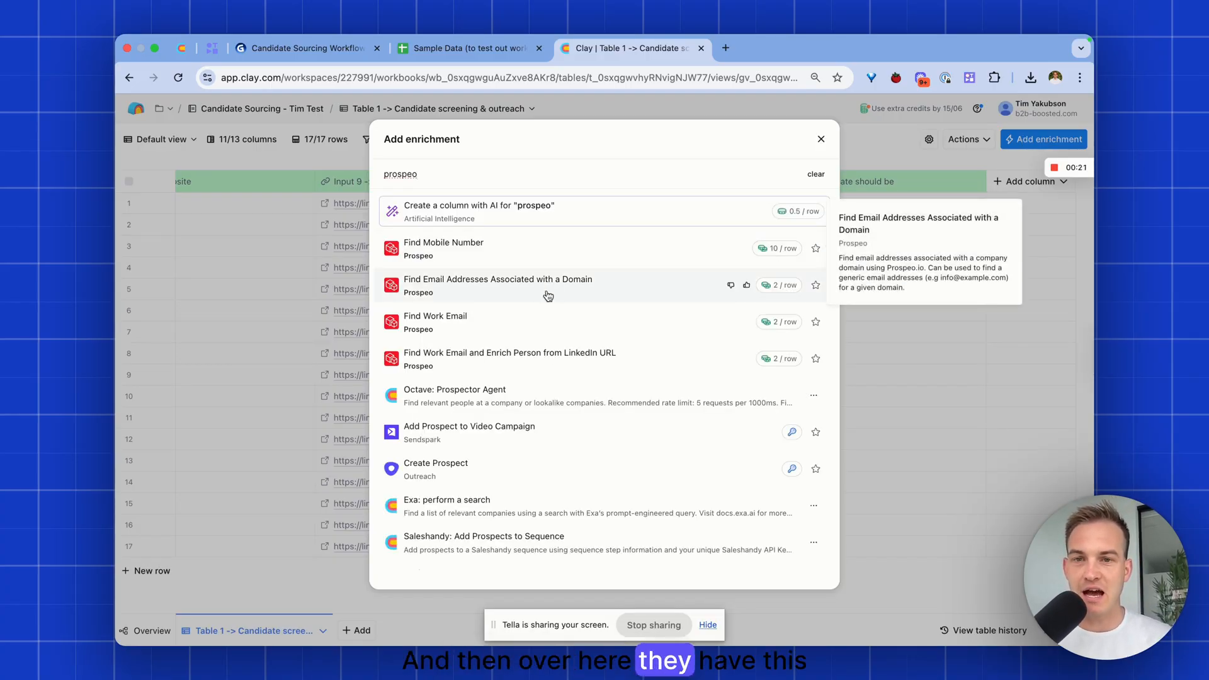
pyautogui.moveTo(515, 354)
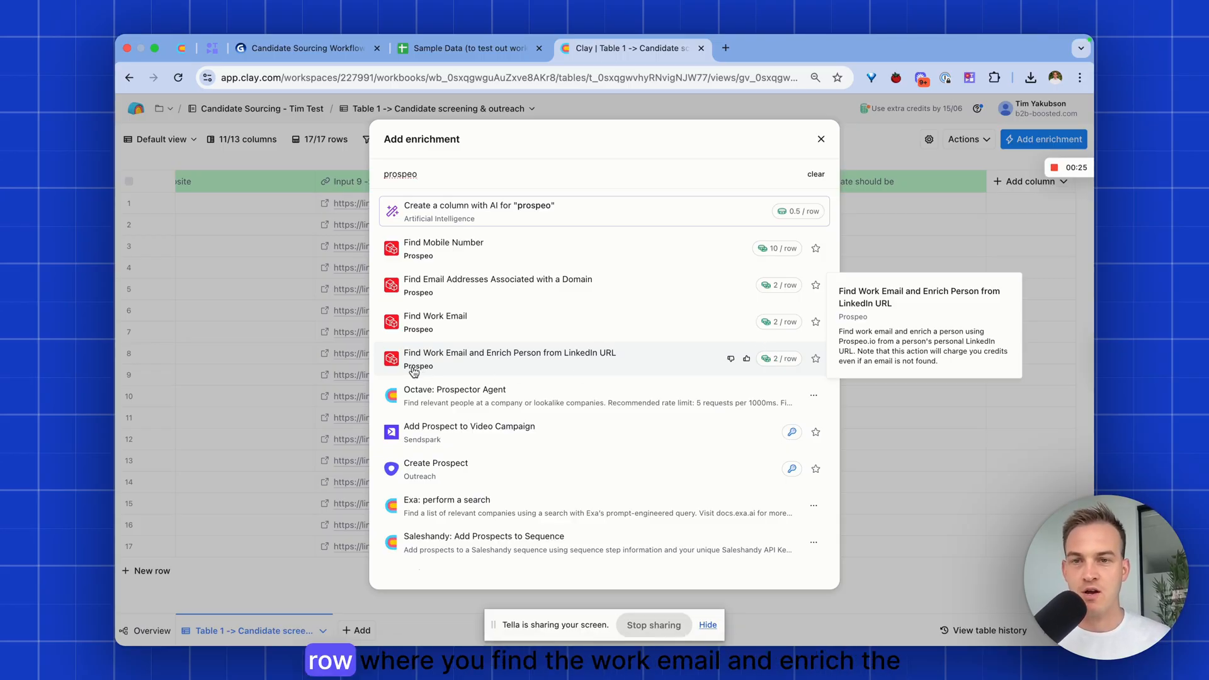
pyautogui.click(457, 358)
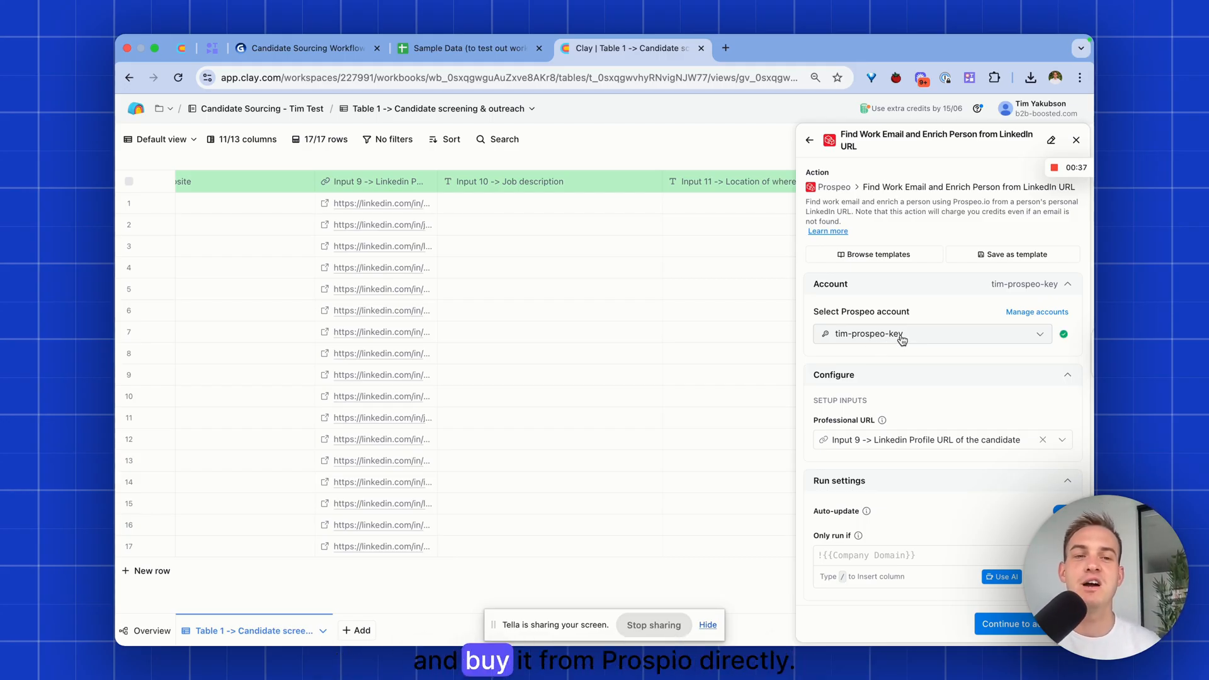
# Save the Prospeo enrichment without extra data columns or an initial run, and run it only for the first three rows
pyautogui.scroll(-1, 902, 353)
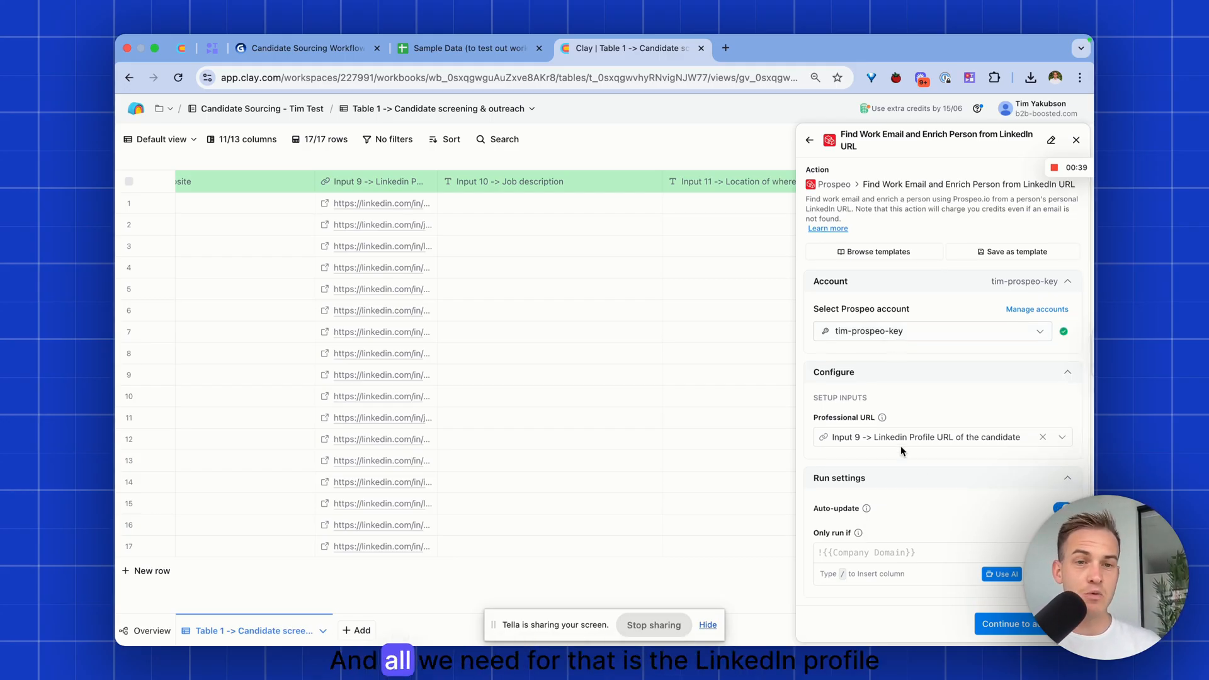
pyautogui.moveTo(892, 439)
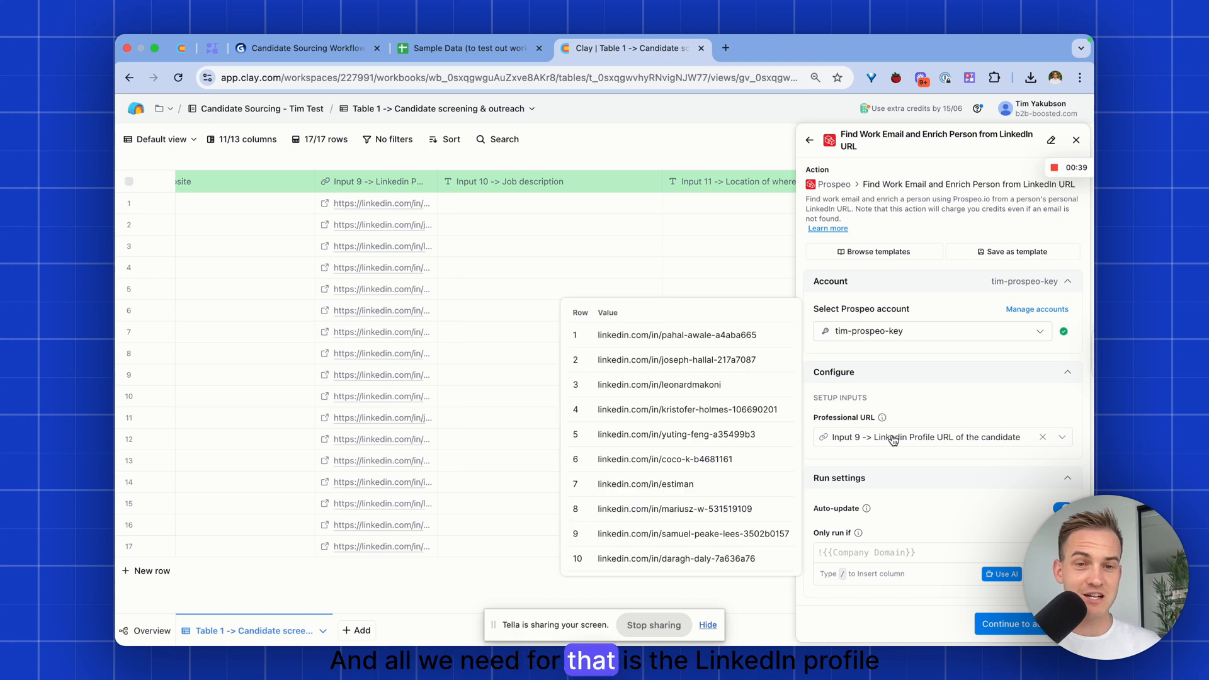
pyautogui.click(1030, 624)
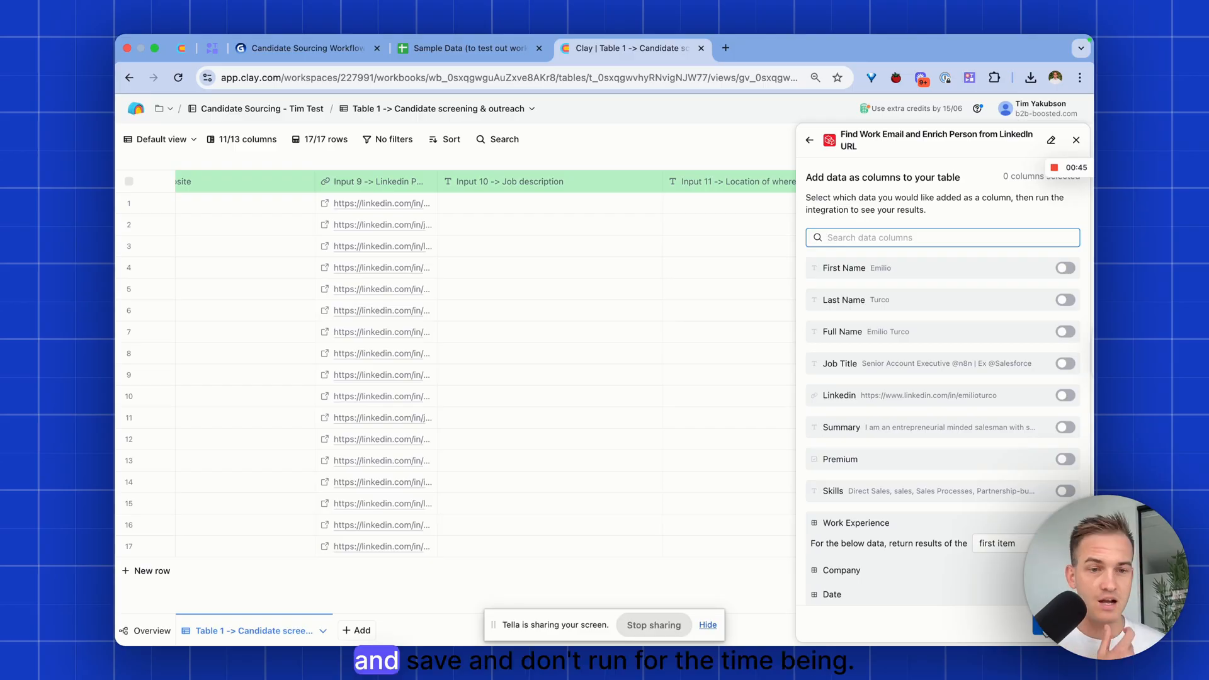
pyautogui.click(1045, 626)
pyautogui.click(982, 602)
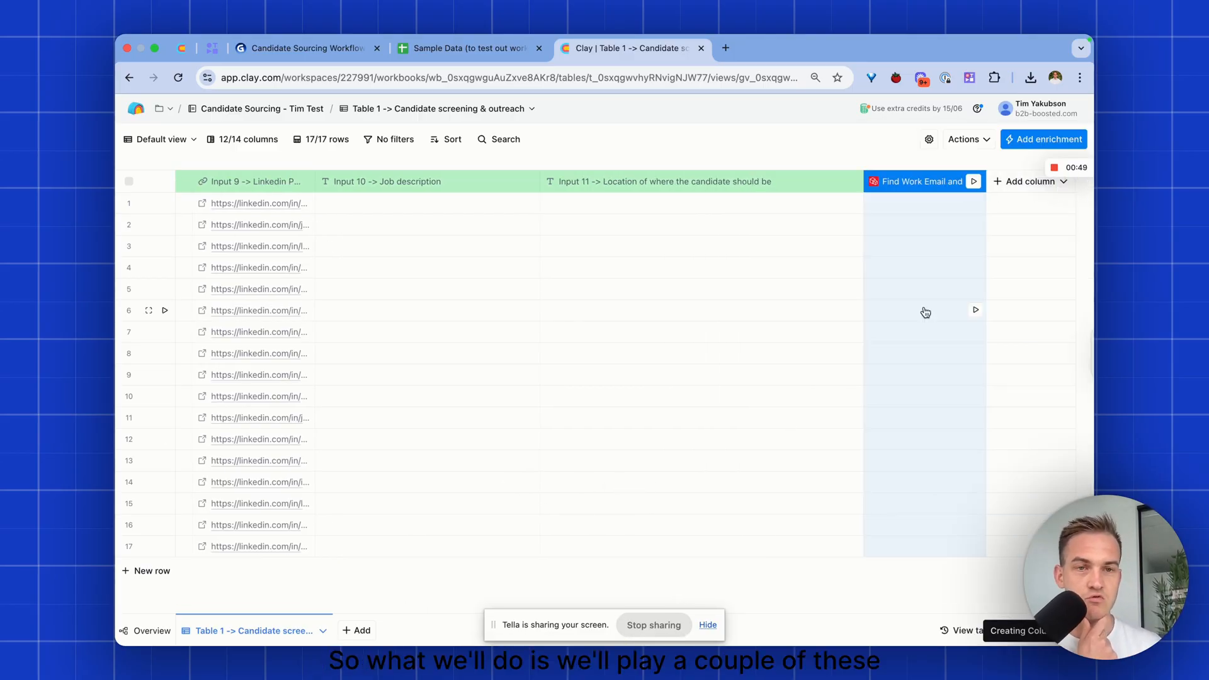
pyautogui.click(975, 203)
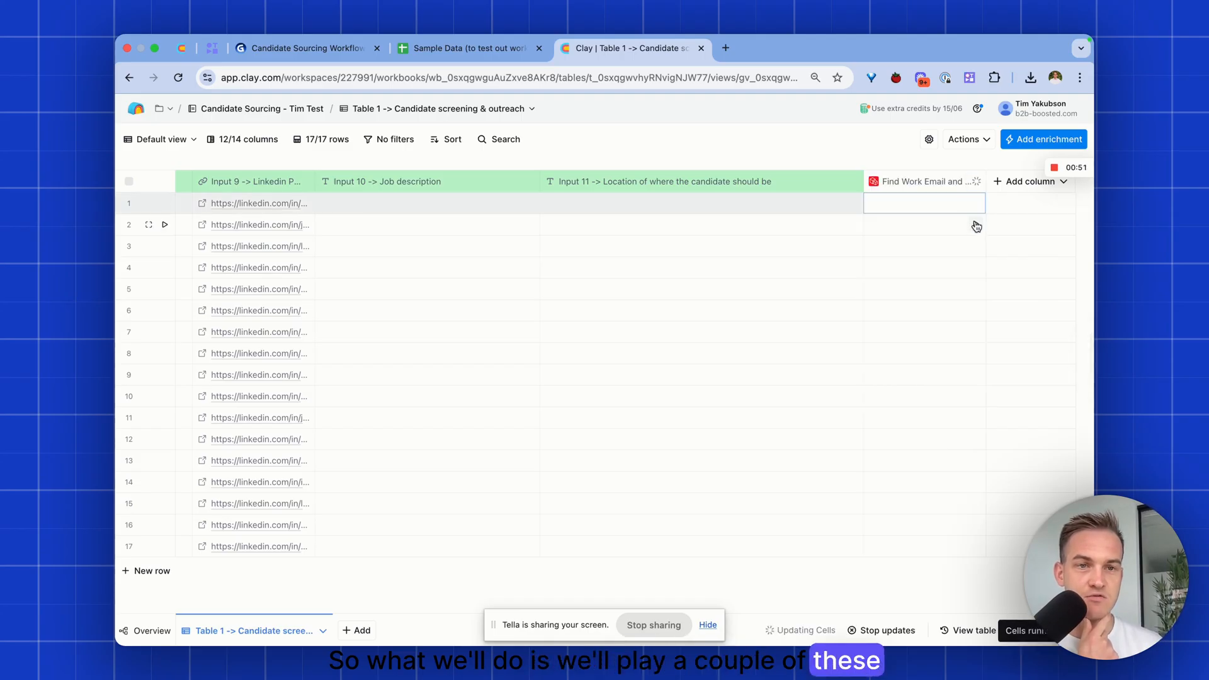
pyautogui.click(976, 246)
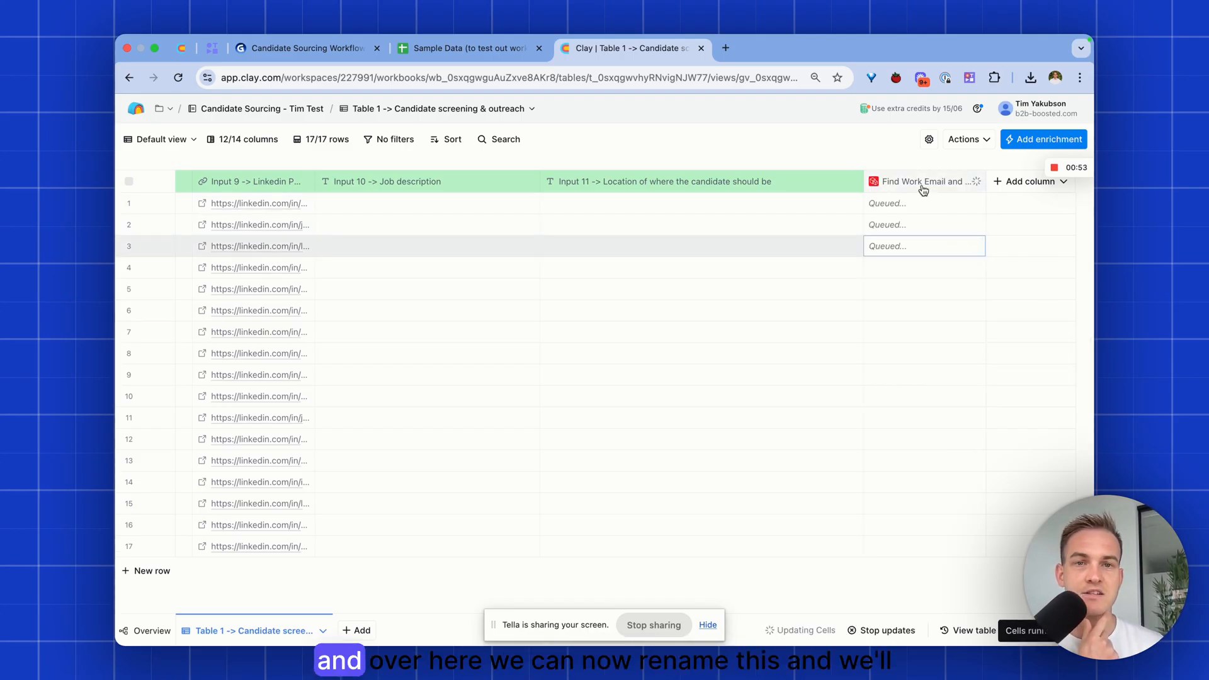
# Rename the Prospeo enrichment column "Step 1 -> Scrape Linkedin Profile of the candidate" and widen it to show the full name
pyautogui.click(920, 184)
pyautogui.click(920, 210)
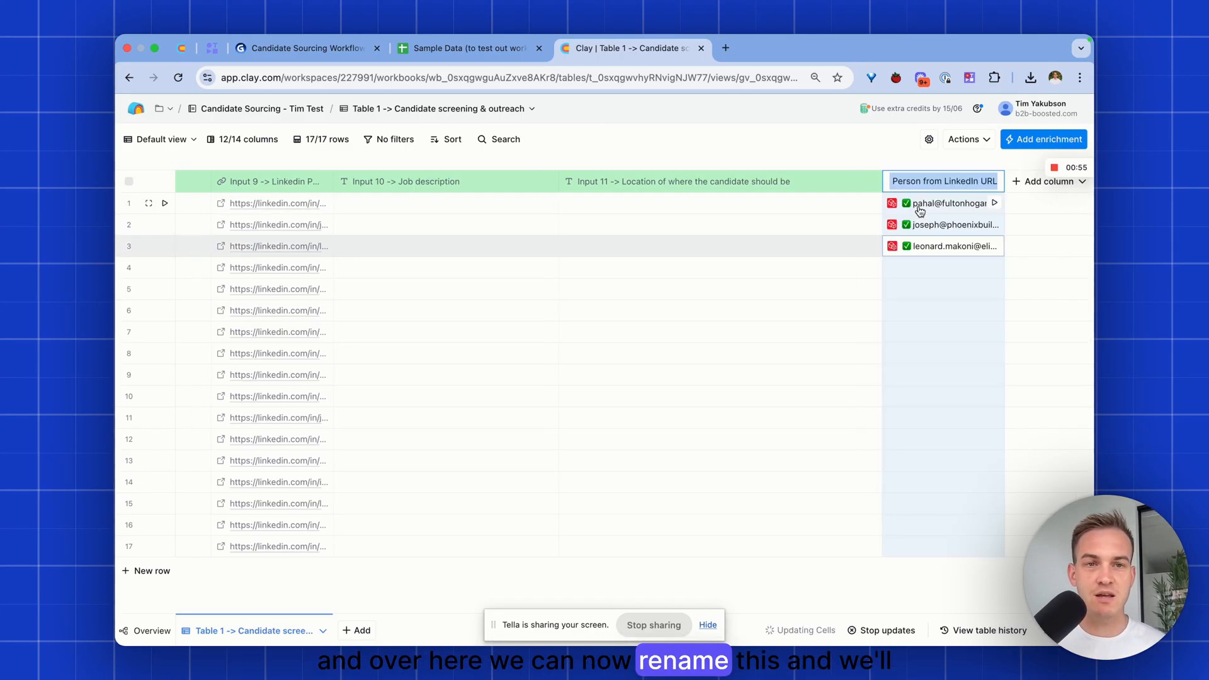
pyautogui.write('Step 1 - ')
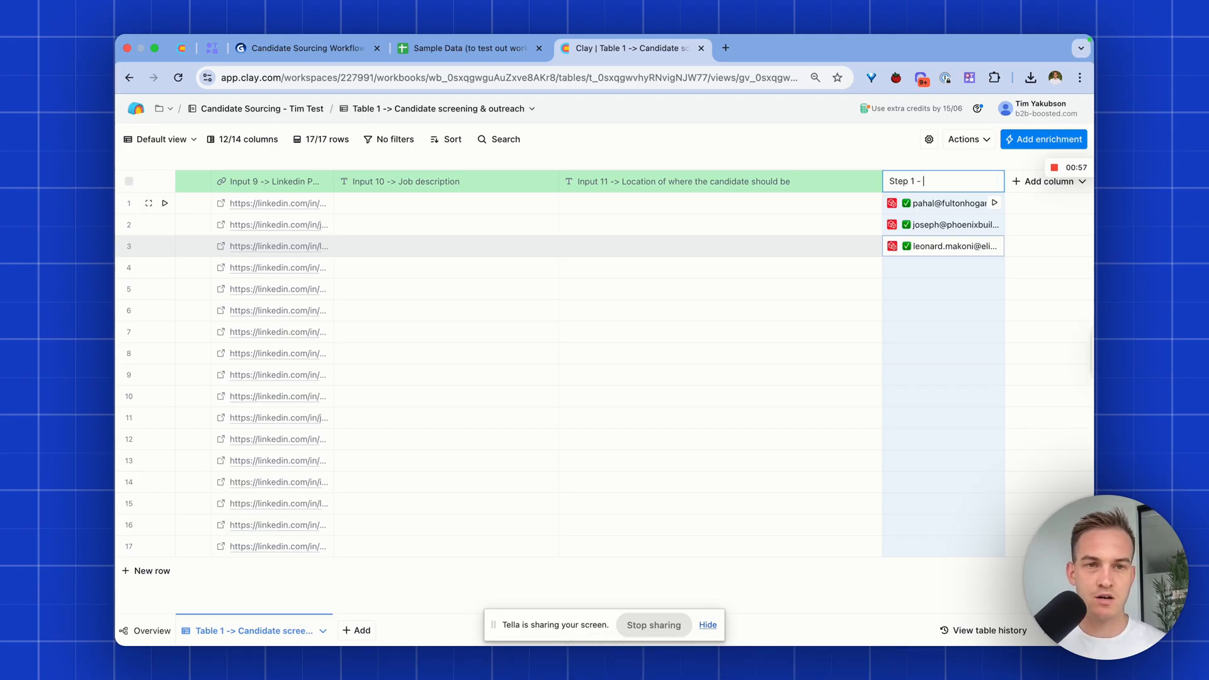
pyautogui.write('Scrape Linkedin Profile of the')
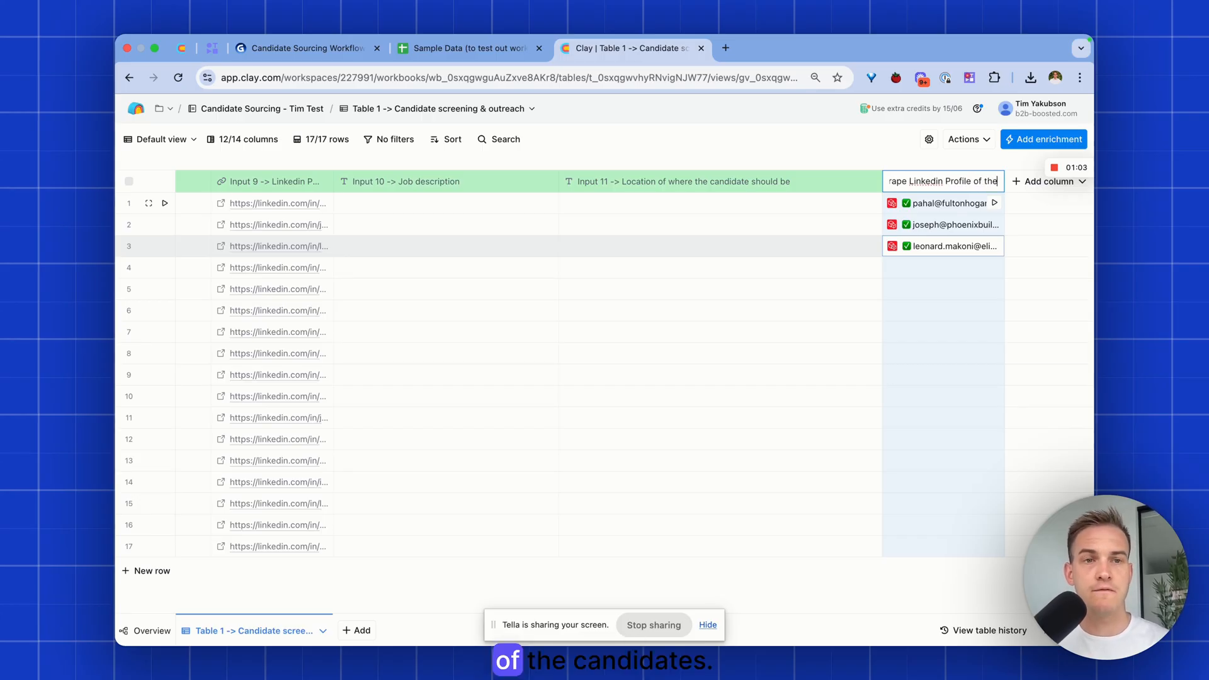
pyautogui.write('didate')
pyautogui.press('Return')
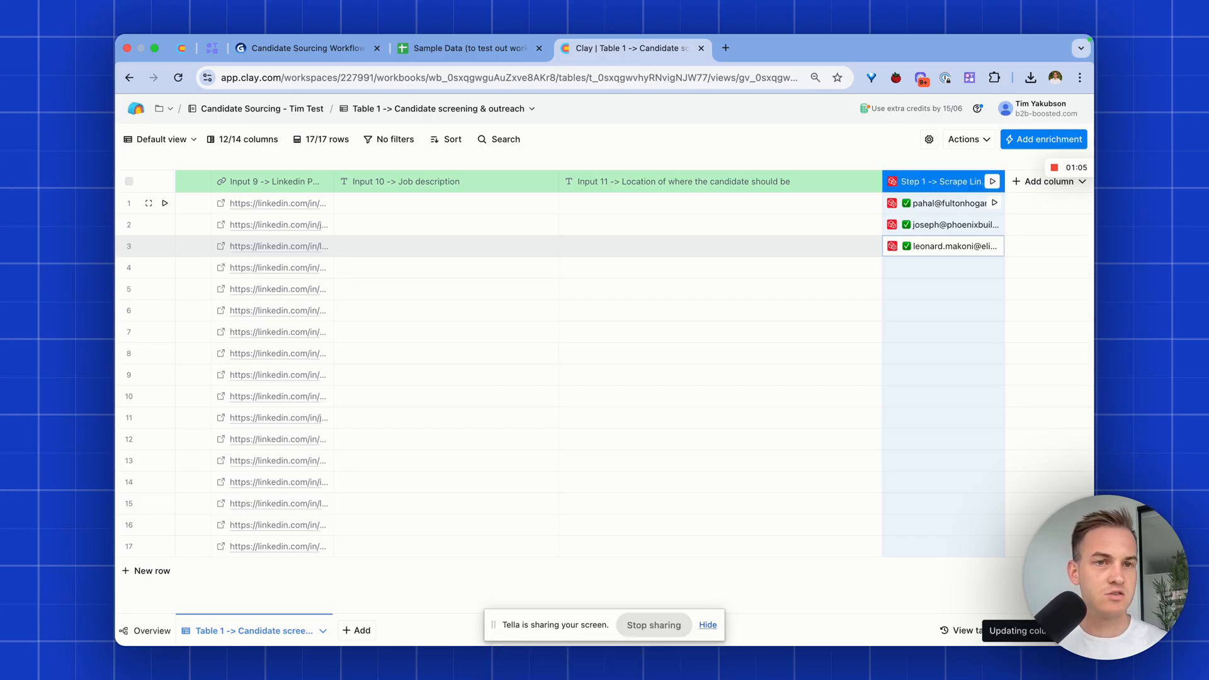
pyautogui.moveTo(1005, 182); pyautogui.dragTo(1059, 192)
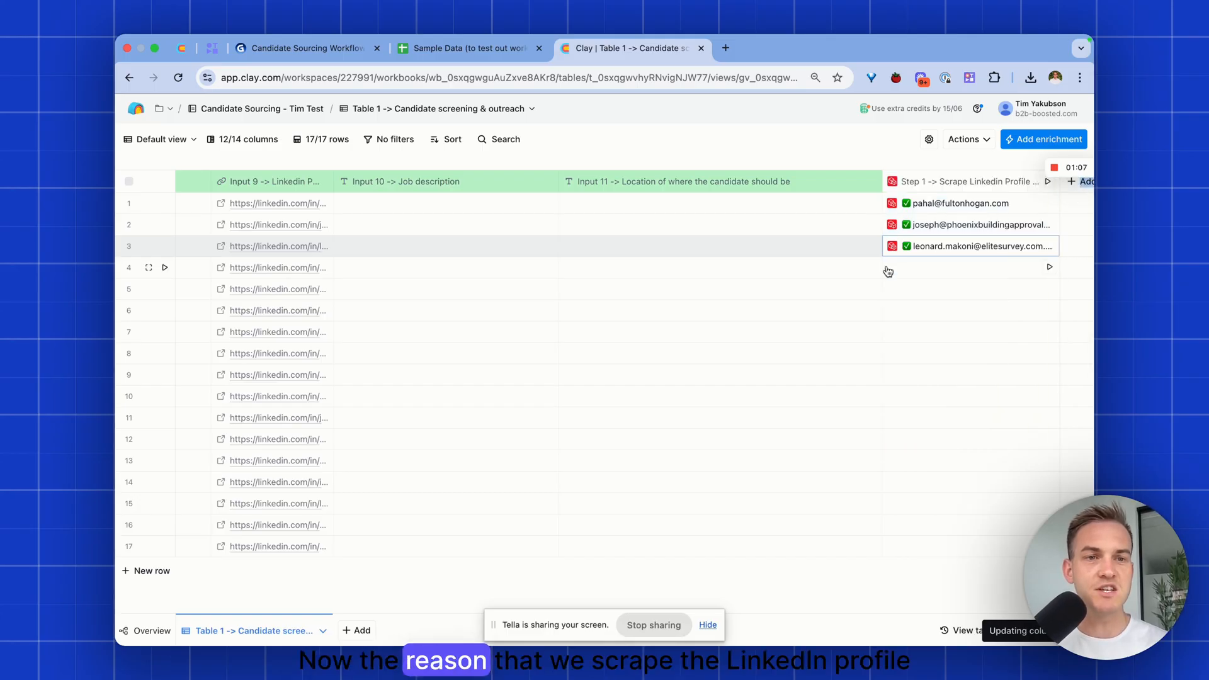
pyautogui.hscroll(1, 887, 269)
pyautogui.moveTo(986, 182); pyautogui.dragTo(1061, 182)
# Examine the second candidate's scraped profile details, including the summary, education and the dates of the first work experience entry
pyautogui.click(938, 231)
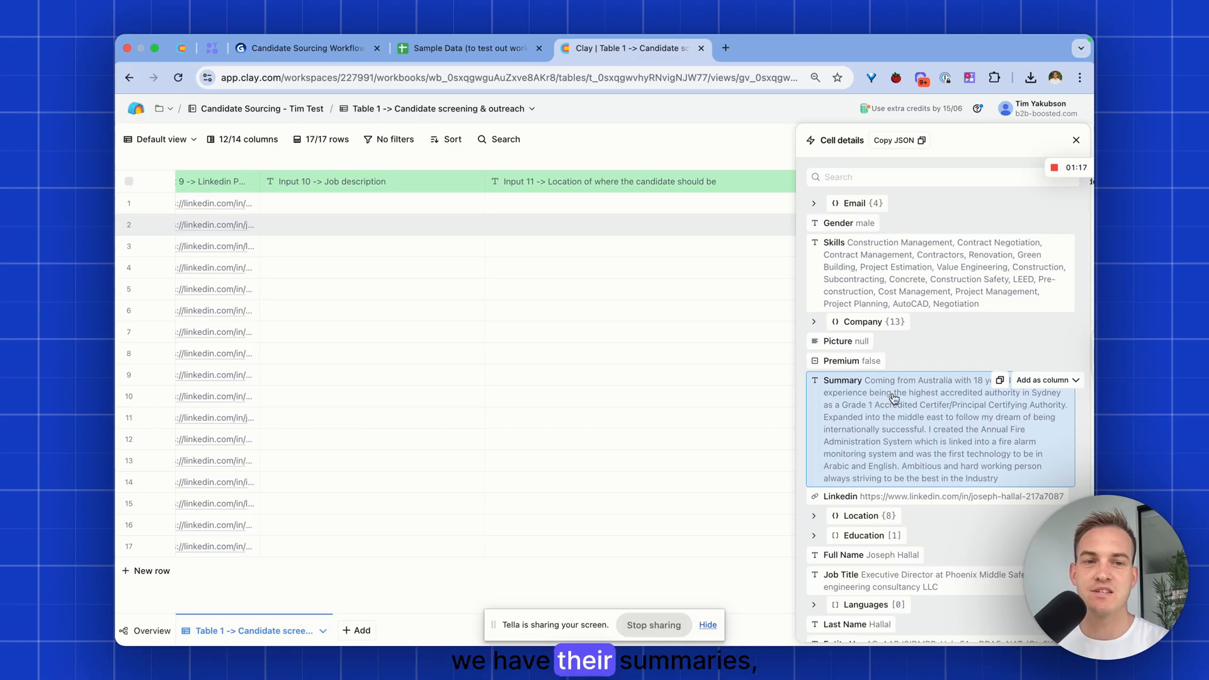
pyautogui.scroll(-1, 869, 409)
pyautogui.scroll(-4, 872, 541)
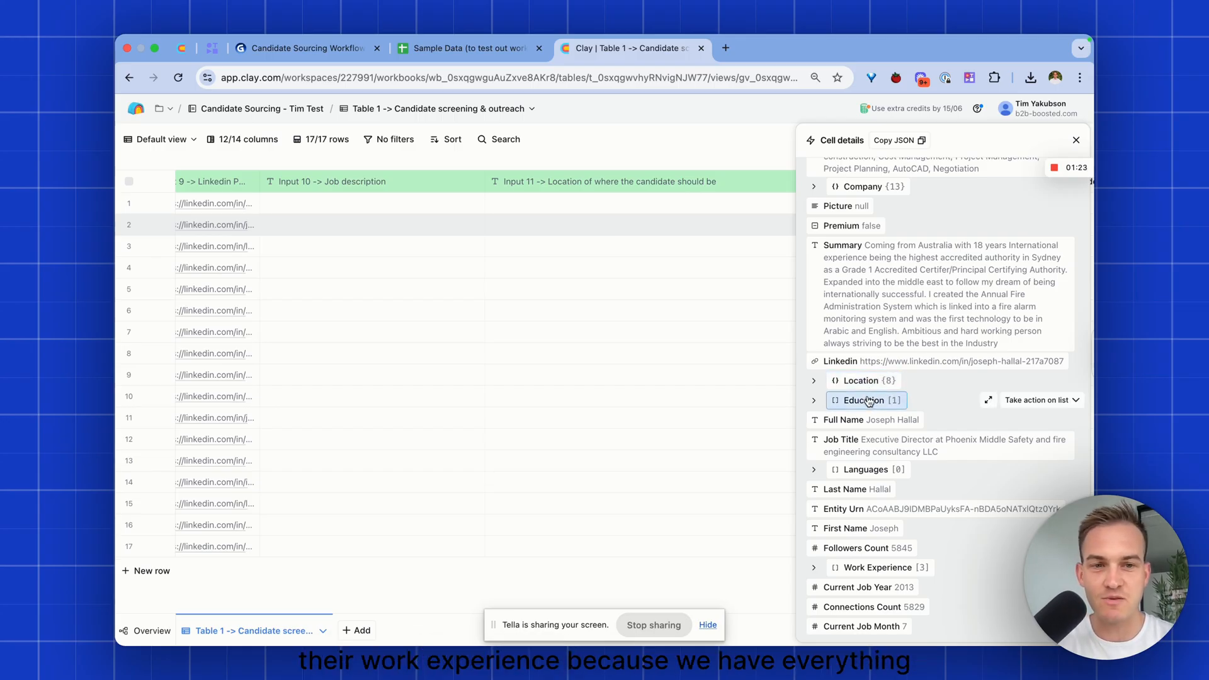
pyautogui.click(888, 569)
pyautogui.click(856, 586)
pyautogui.scroll(-3, 856, 587)
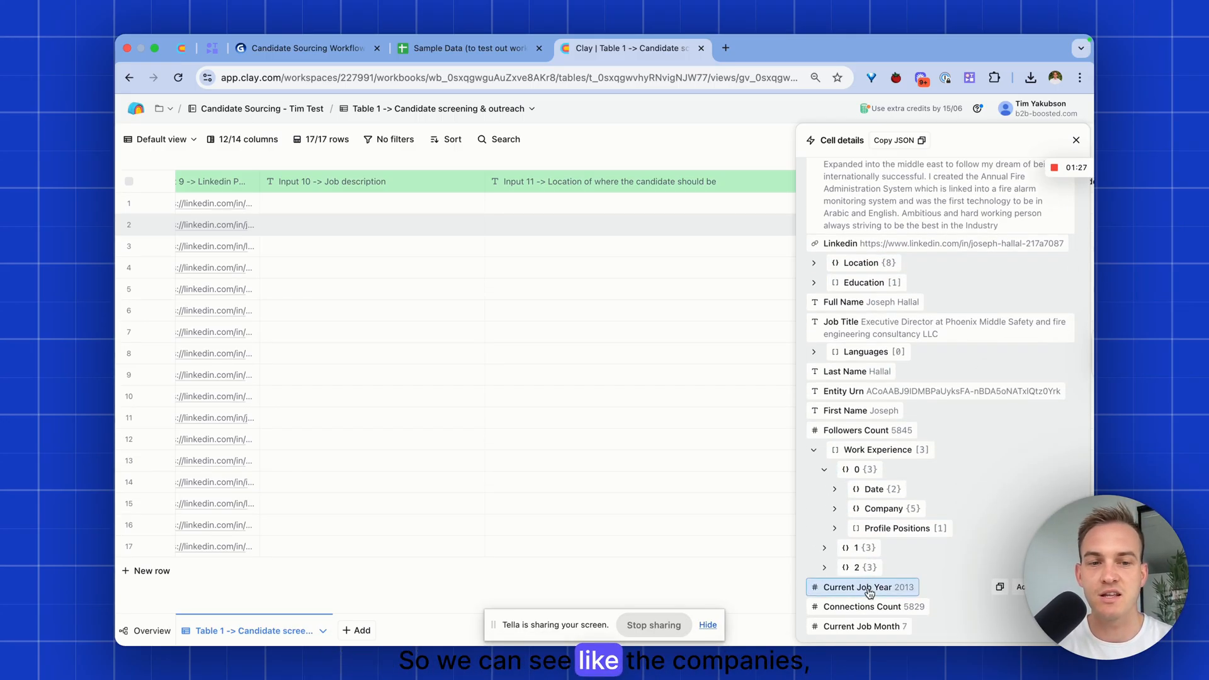
pyautogui.click(880, 490)
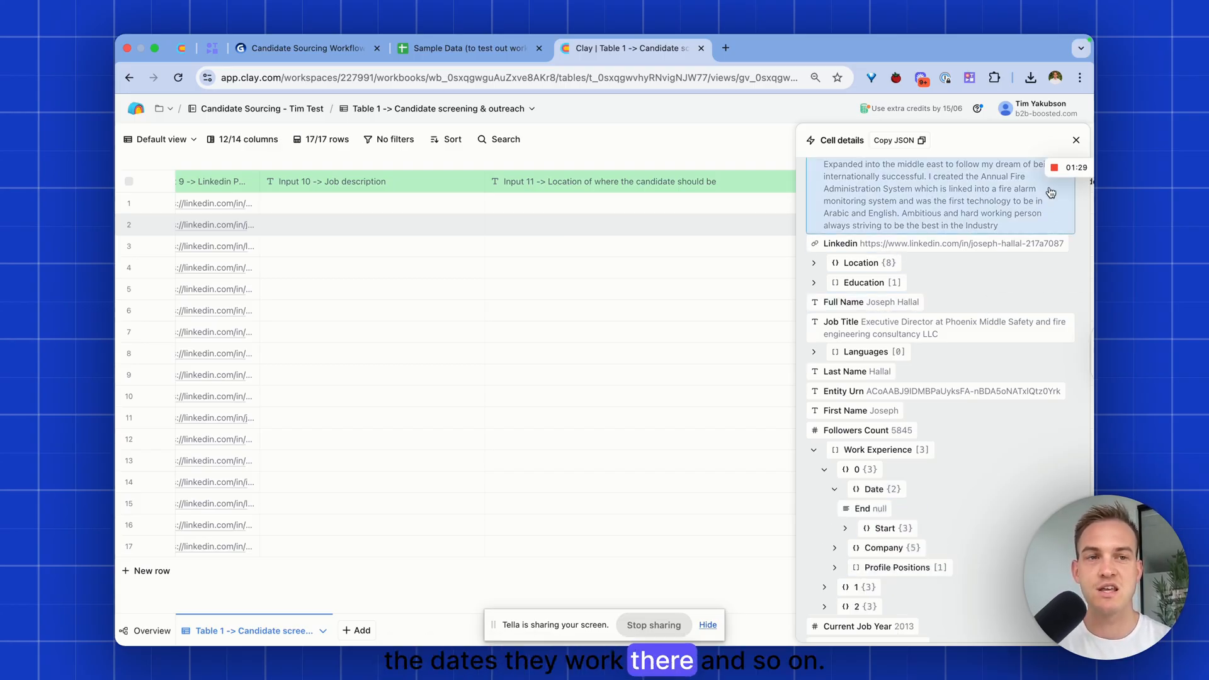
pyautogui.press('Escape')
pyautogui.hscroll(3, 868, 215)
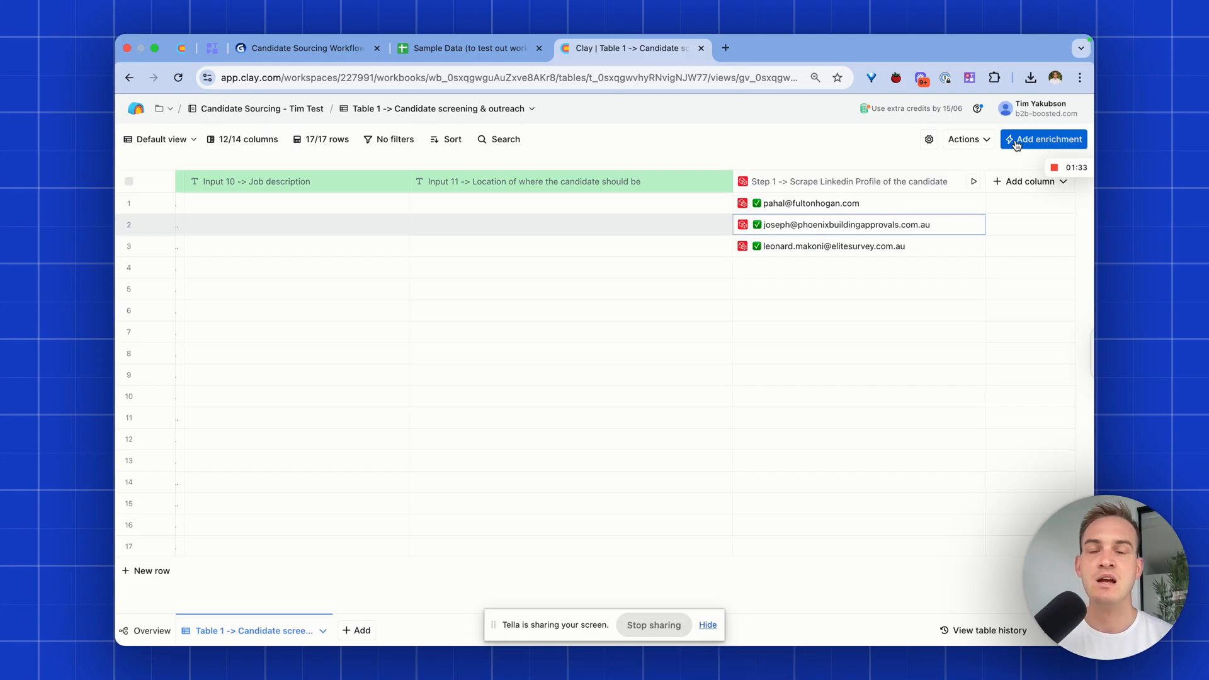
# Check the location qualification stage in the Gamma workflow presentation, then search Clay's enrichments for "claygent" and choose Claygent (AI Web Researcher)
pyautogui.click(349, 50)
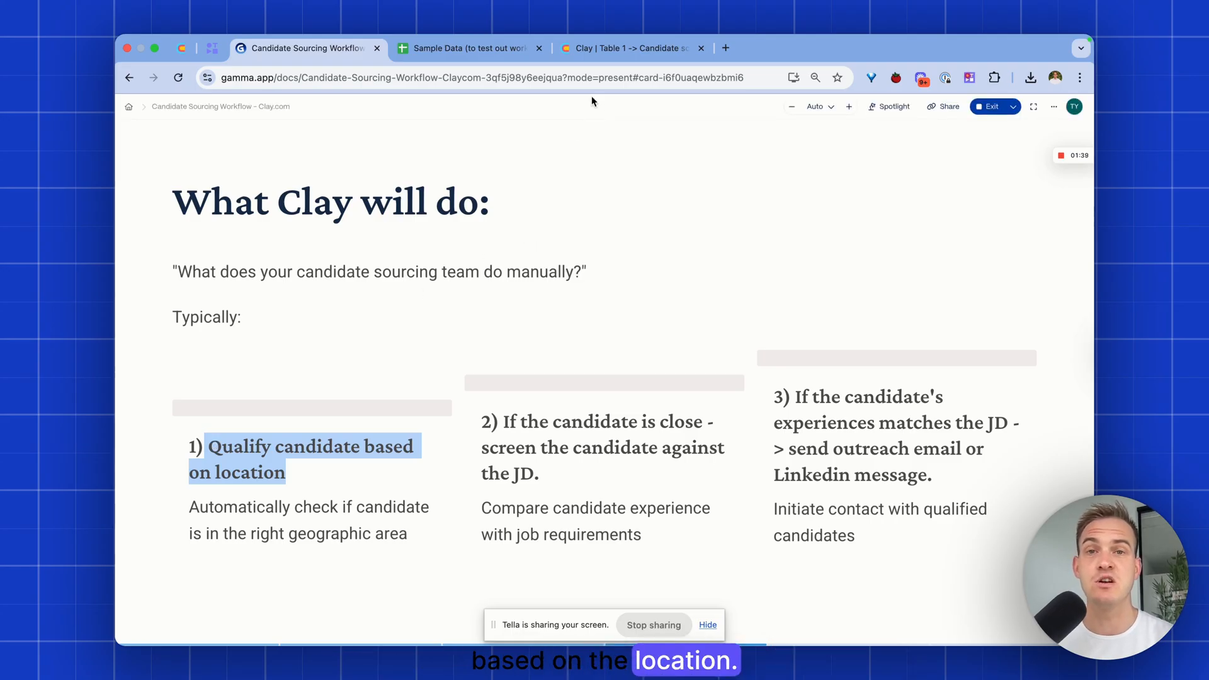
pyautogui.click(591, 49)
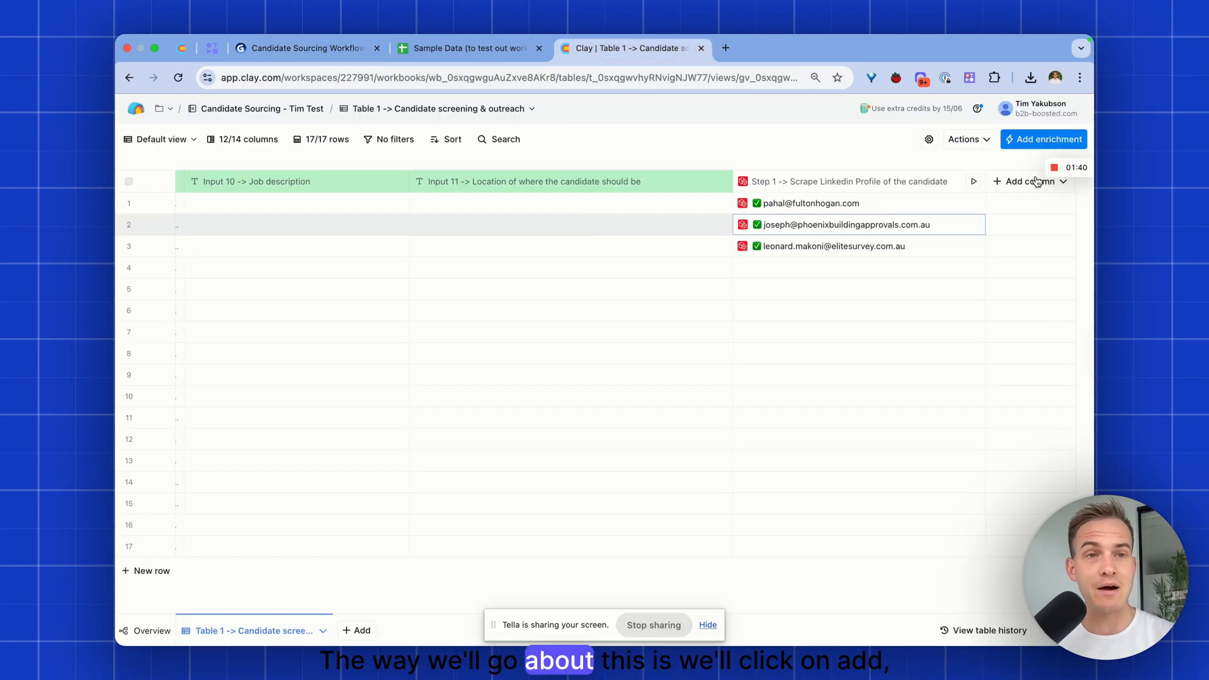
pyautogui.click(1044, 141)
pyautogui.write('claygent')
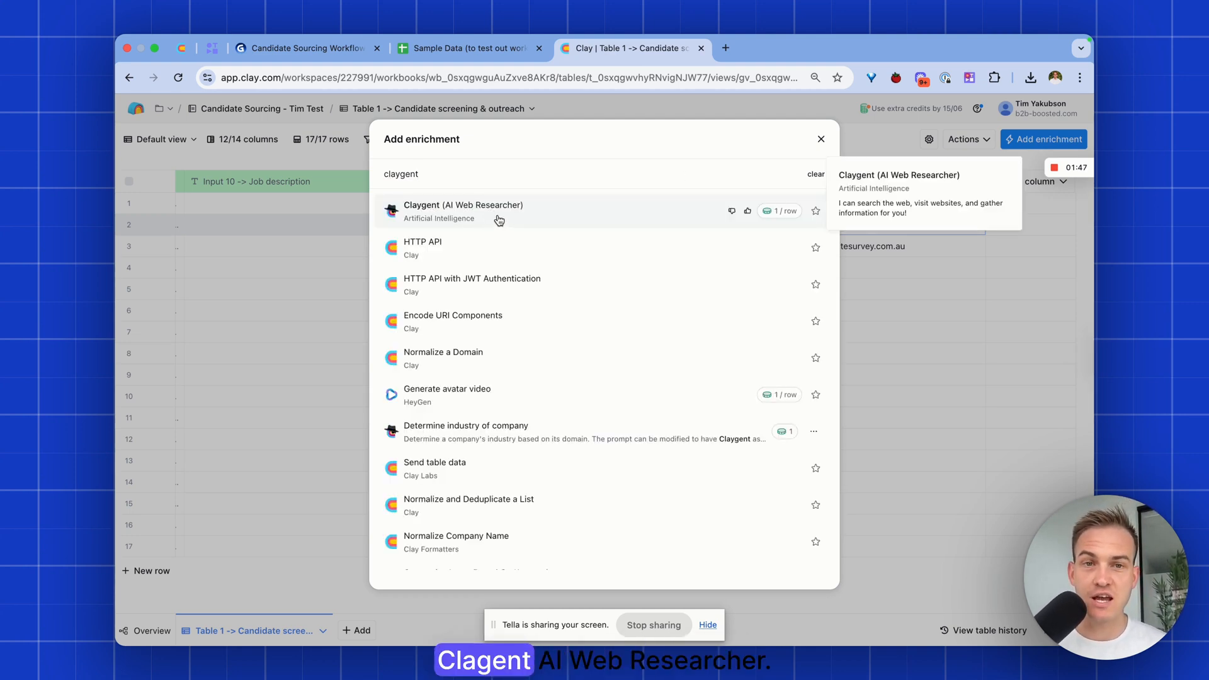
pyautogui.click(499, 214)
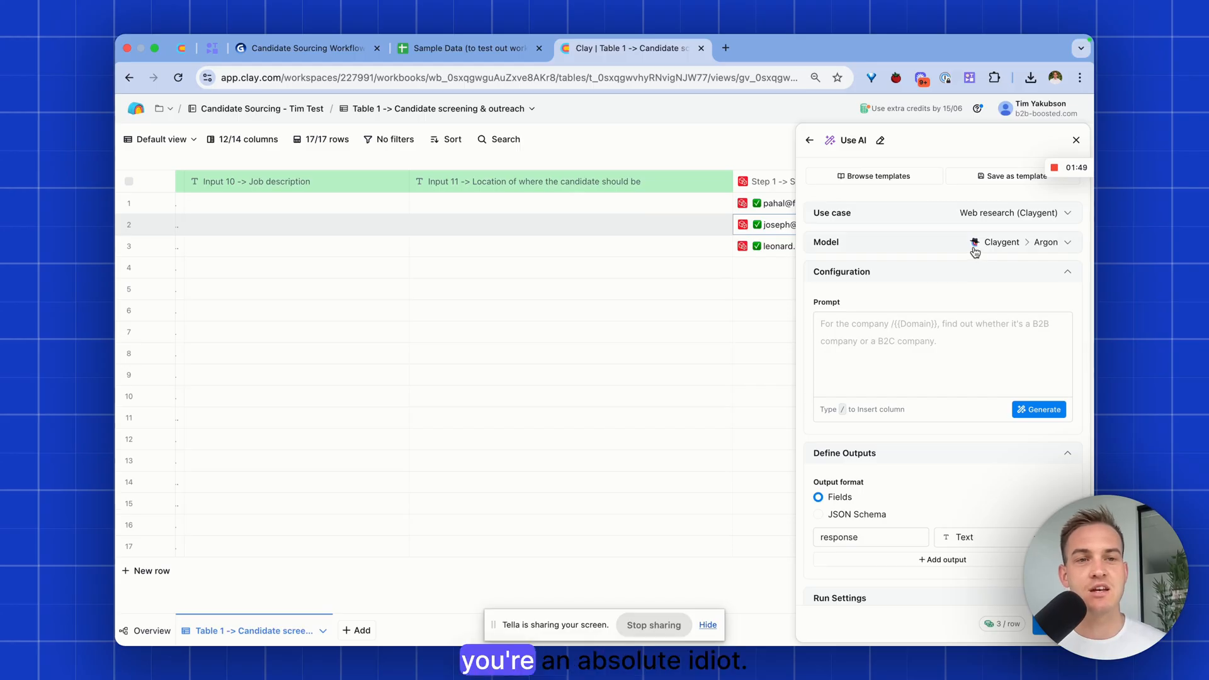
# Set the AI model of the Claygent web research enrichment to OpenAI GPT 4o Mini
pyautogui.click(974, 243)
pyautogui.click(950, 292)
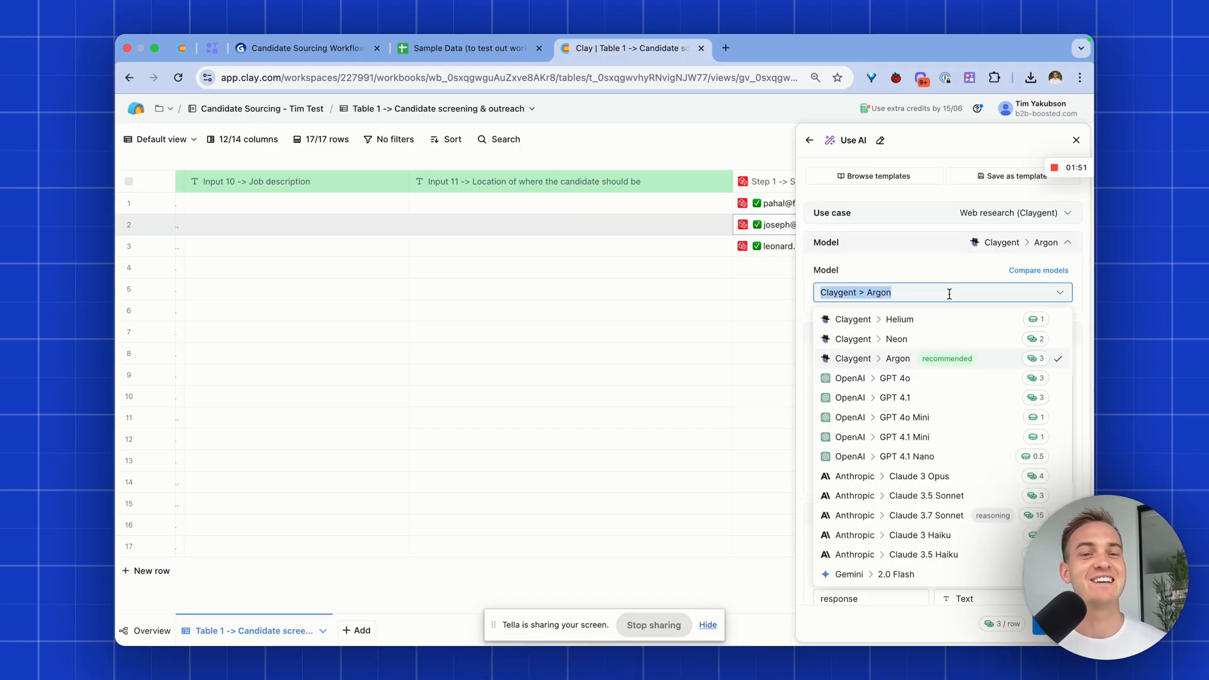
pyautogui.click(910, 417)
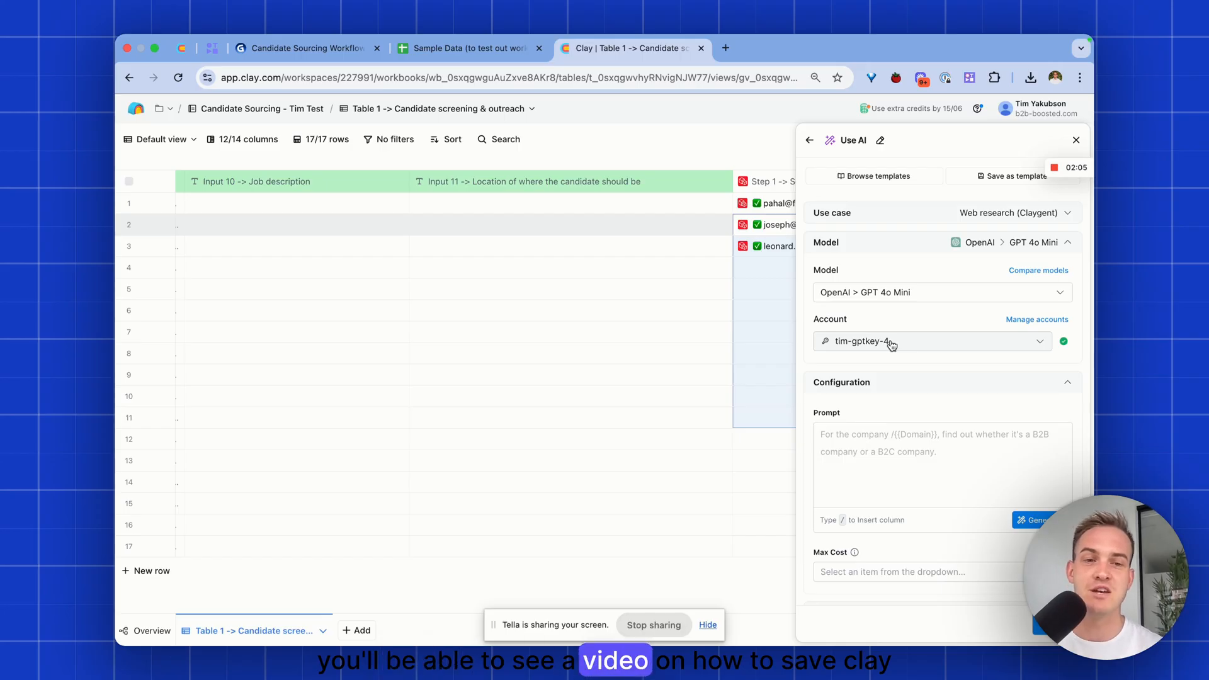
# Paste the prepared prompt that tags candidates by their location's proximity to the work location into the Use AI configuration
pyautogui.press('super+v')
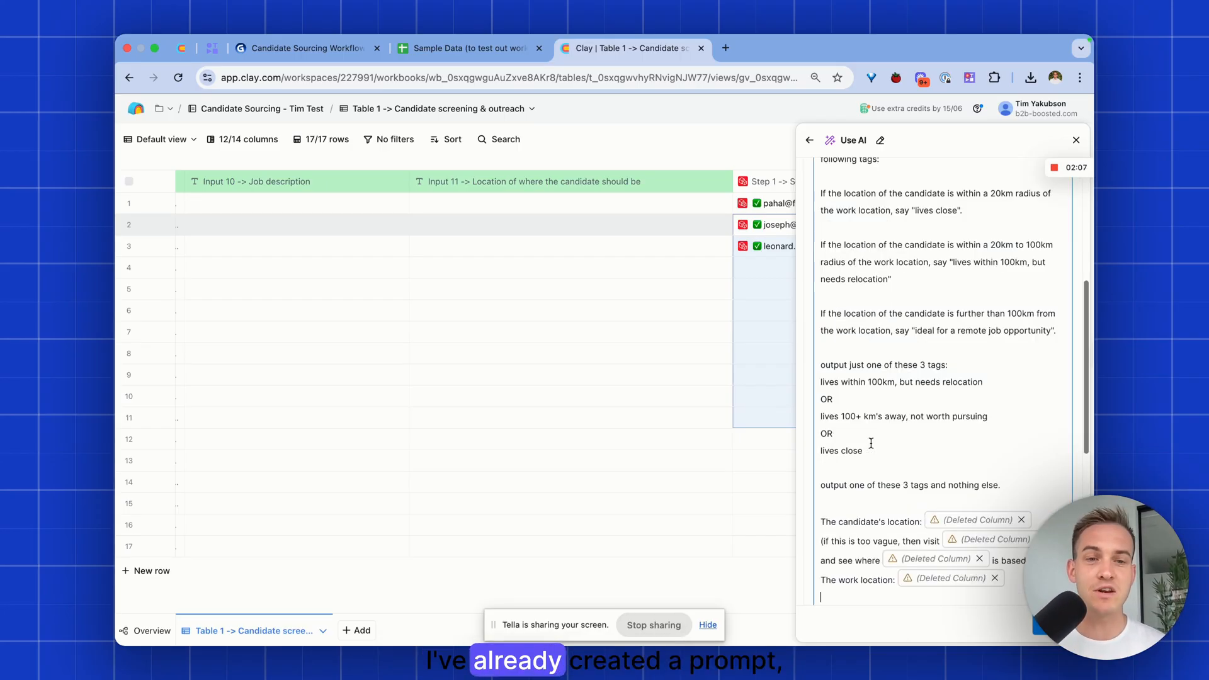
pyautogui.scroll(10, 877, 437)
pyautogui.scroll(-1, 877, 437)
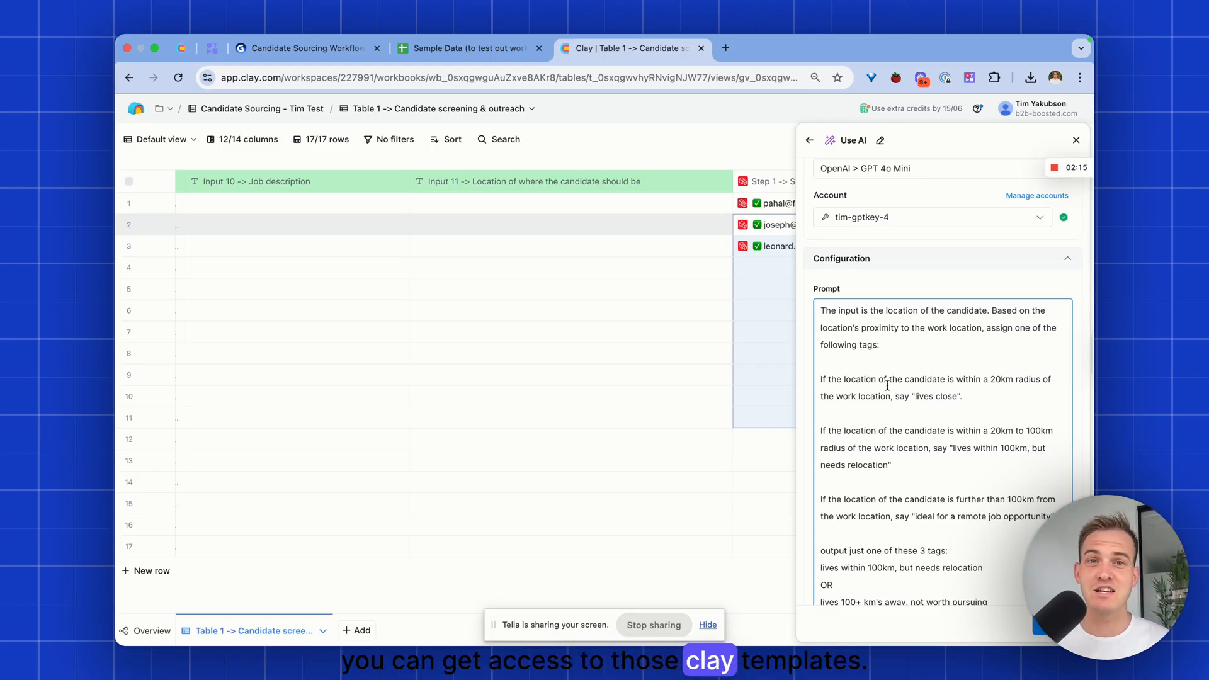
# Look through the recruiter course page at unlockclay.com/recruiters in a new tab and return to the candidate screening table
pyautogui.click(727, 64)
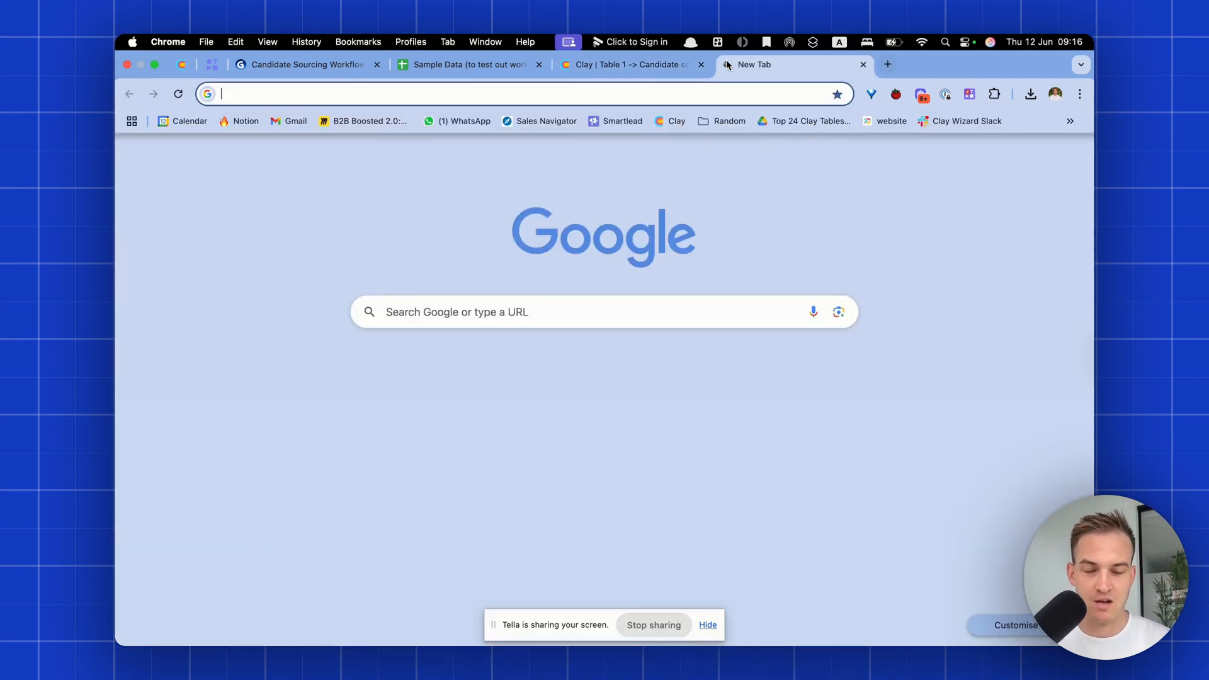
pyautogui.write('un')
pyautogui.click(504, 150)
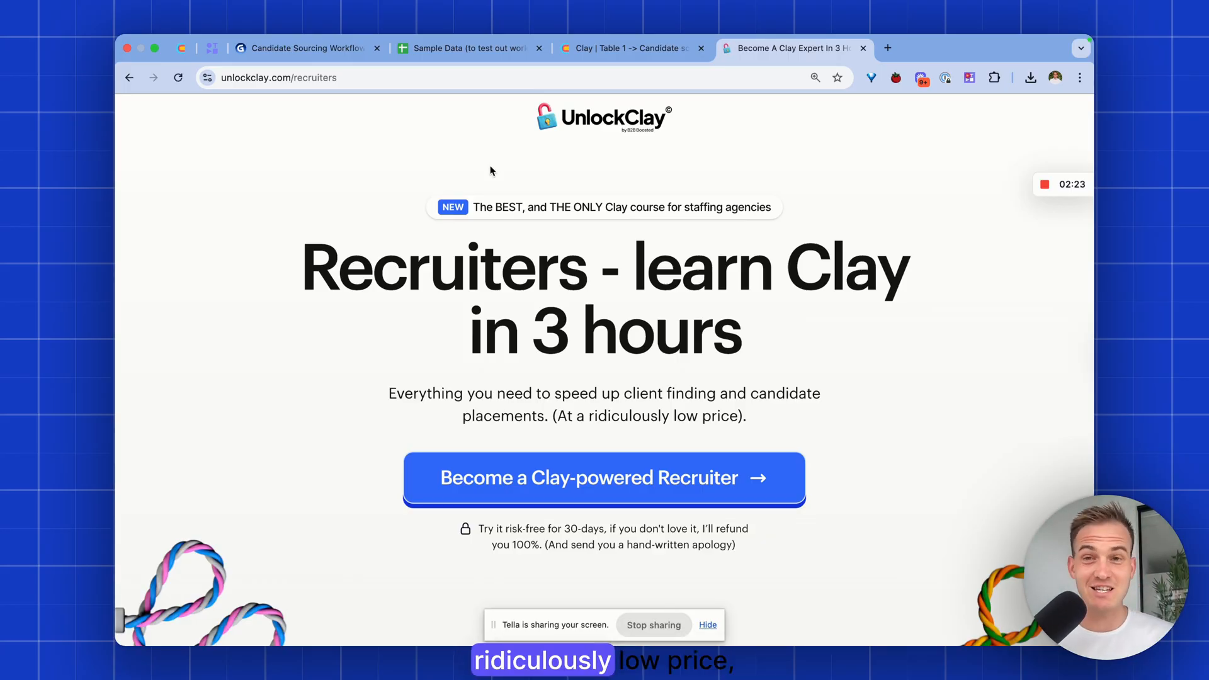
pyautogui.scroll(-7, 515, 191)
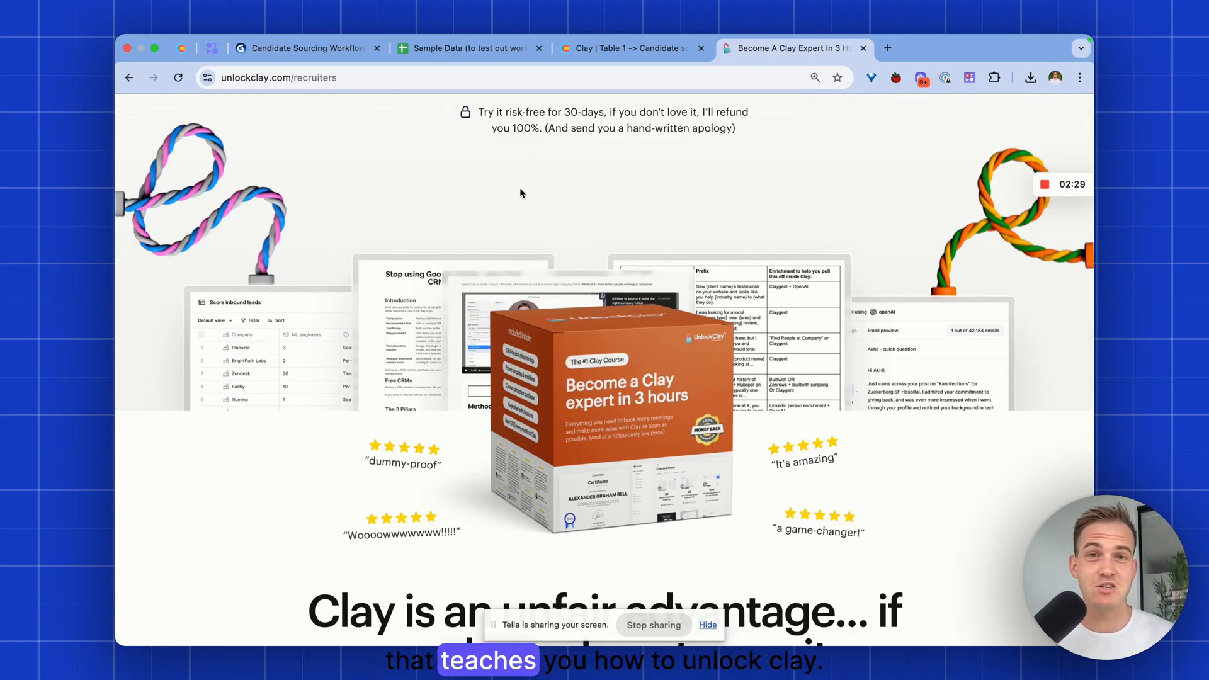
pyautogui.scroll(-1, 520, 192)
pyautogui.scroll(-1, 520, 192)
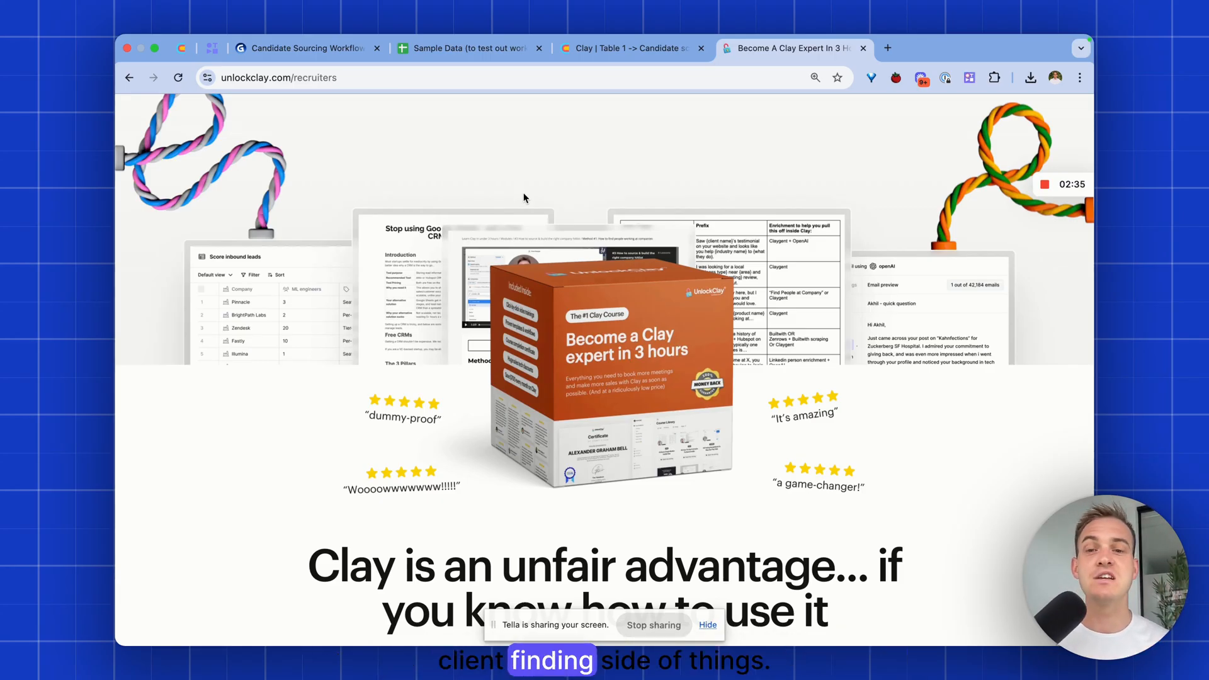
pyautogui.scroll(-15, 519, 188)
pyautogui.scroll(-10, 533, 209)
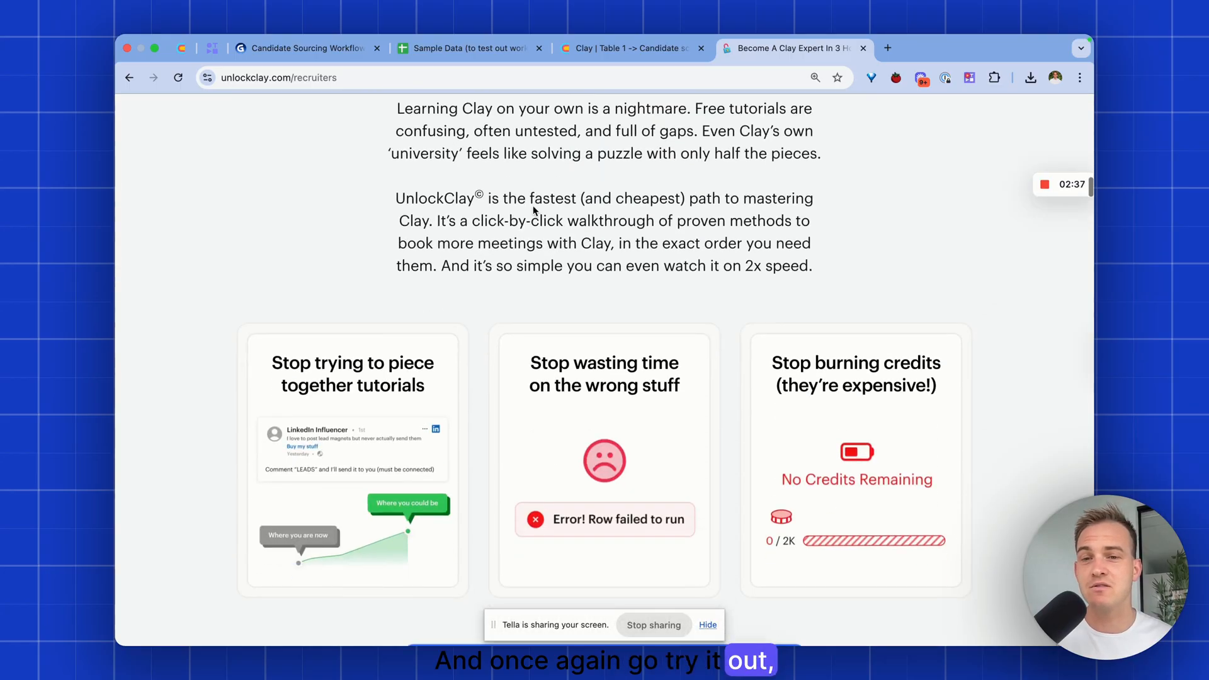
pyautogui.moveTo(607, 93)
pyautogui.press('super+w')
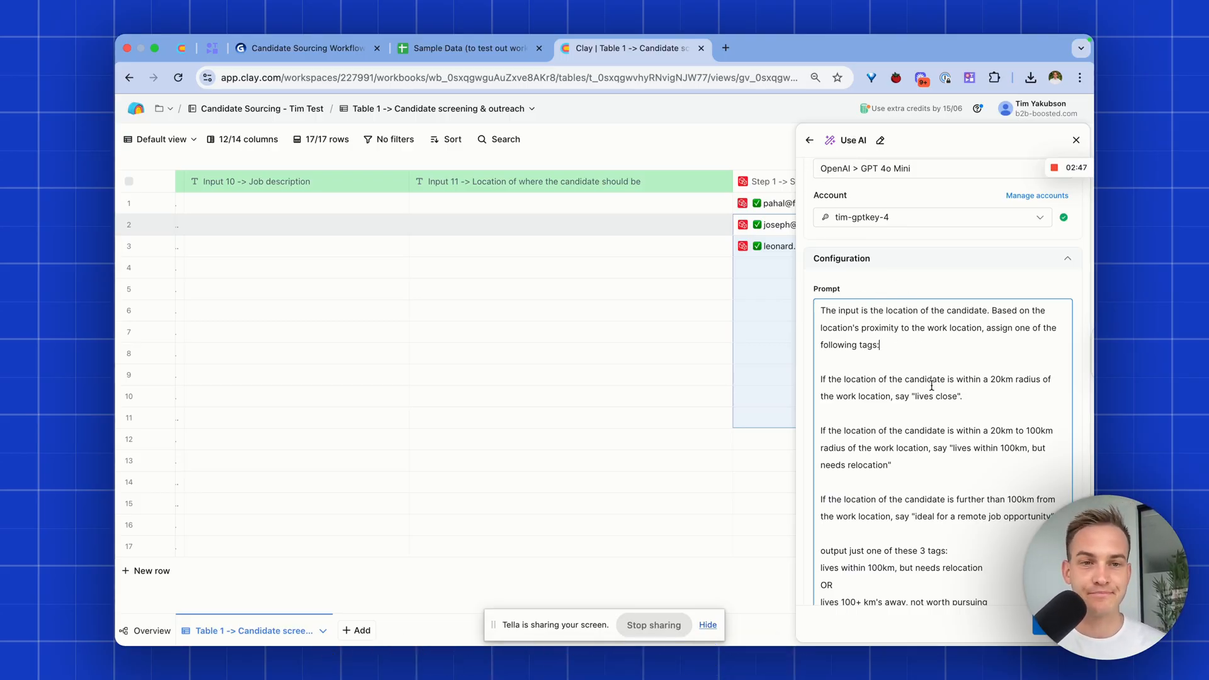
# Review the prompt's tagging rules for candidates within 20km, between 20km and 100km, and further than 100km from the work location
pyautogui.scroll(1, 918, 350)
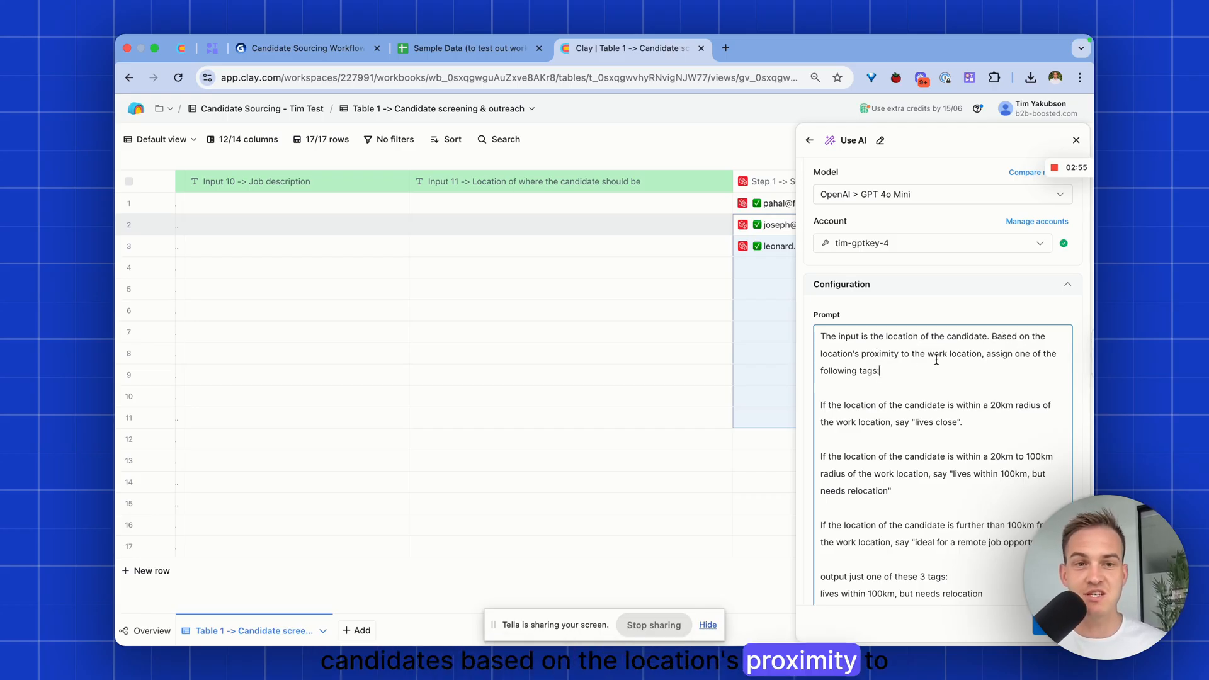
pyautogui.moveTo(975, 357); pyautogui.dragTo(979, 364)
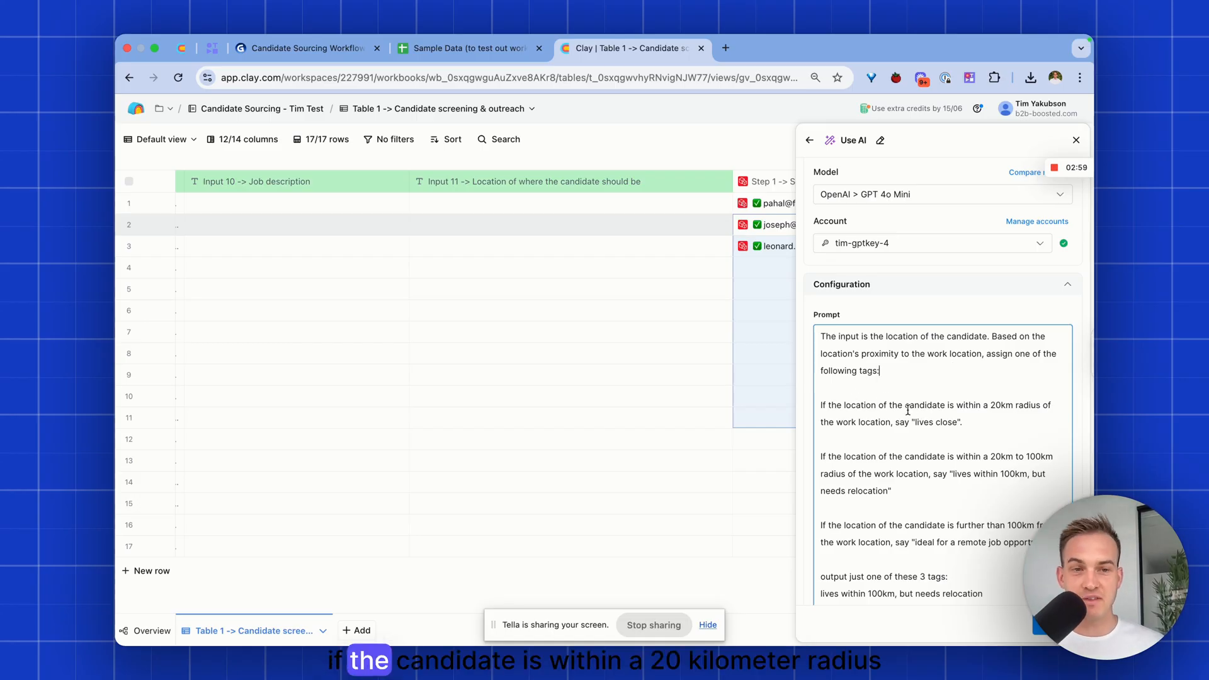
pyautogui.moveTo(990, 405); pyautogui.dragTo(991, 429)
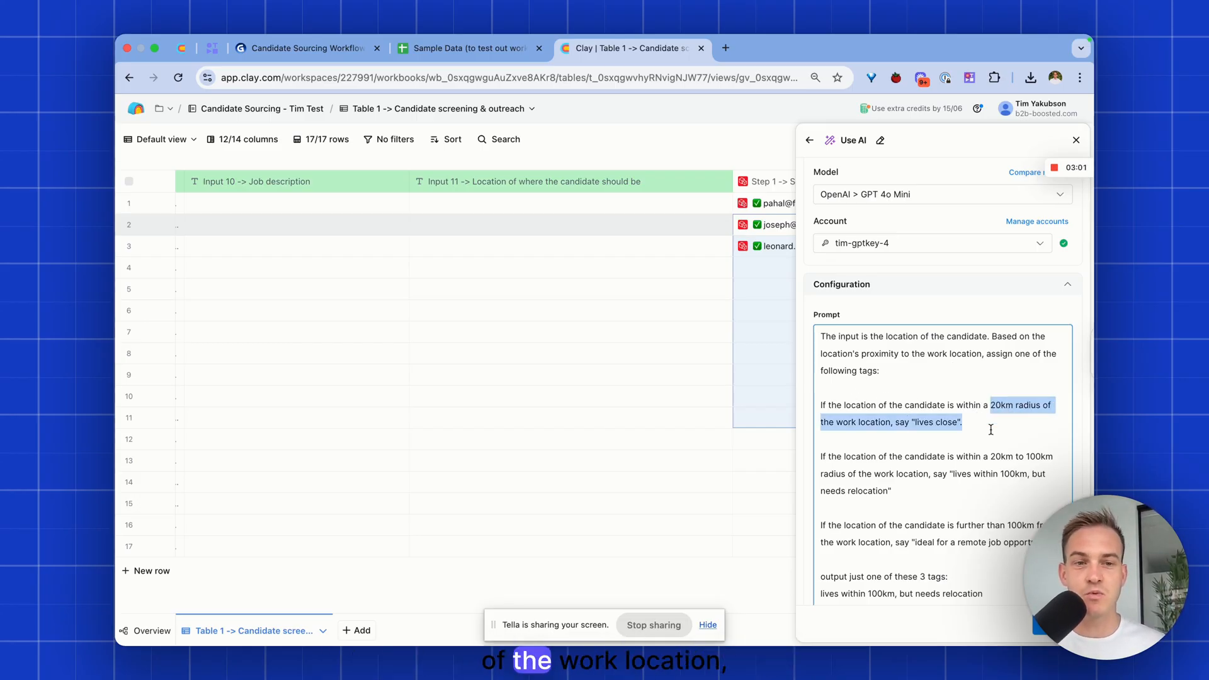
pyautogui.scroll(-3, 1001, 415)
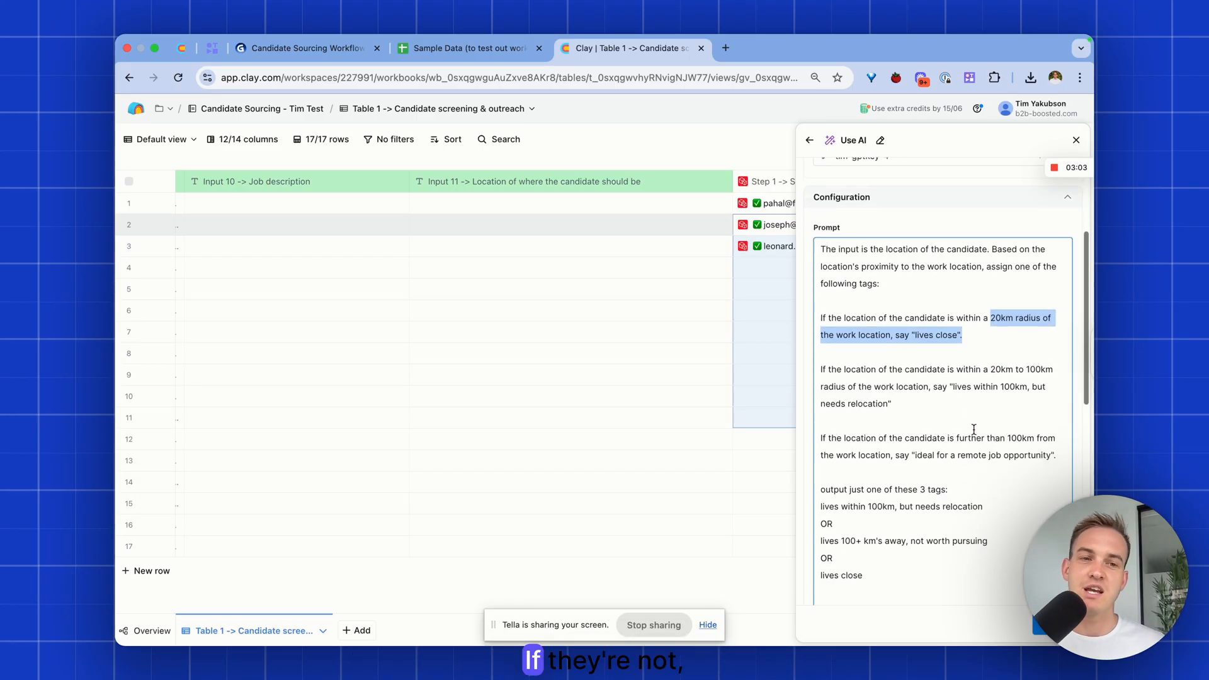
pyautogui.moveTo(957, 363); pyautogui.dragTo(1052, 362)
pyautogui.scroll(1, 1053, 365)
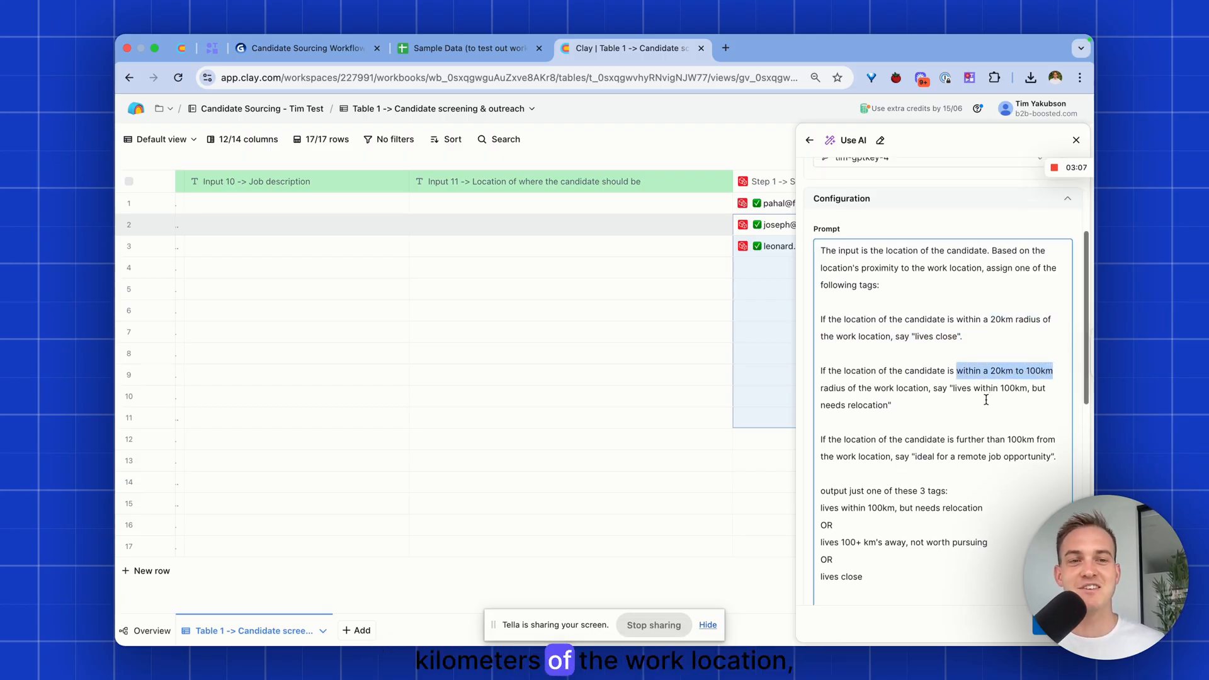
pyautogui.click(971, 398)
pyautogui.moveTo(953, 388); pyautogui.dragTo(884, 407)
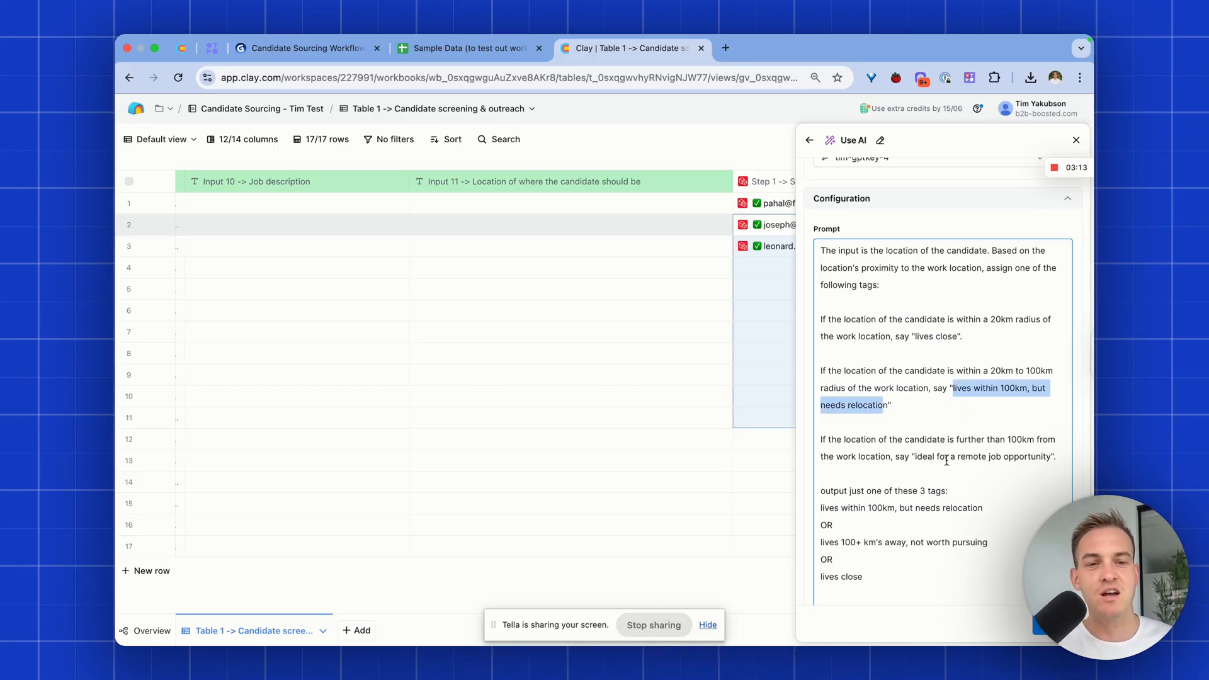
pyautogui.doubleClick(1008, 438)
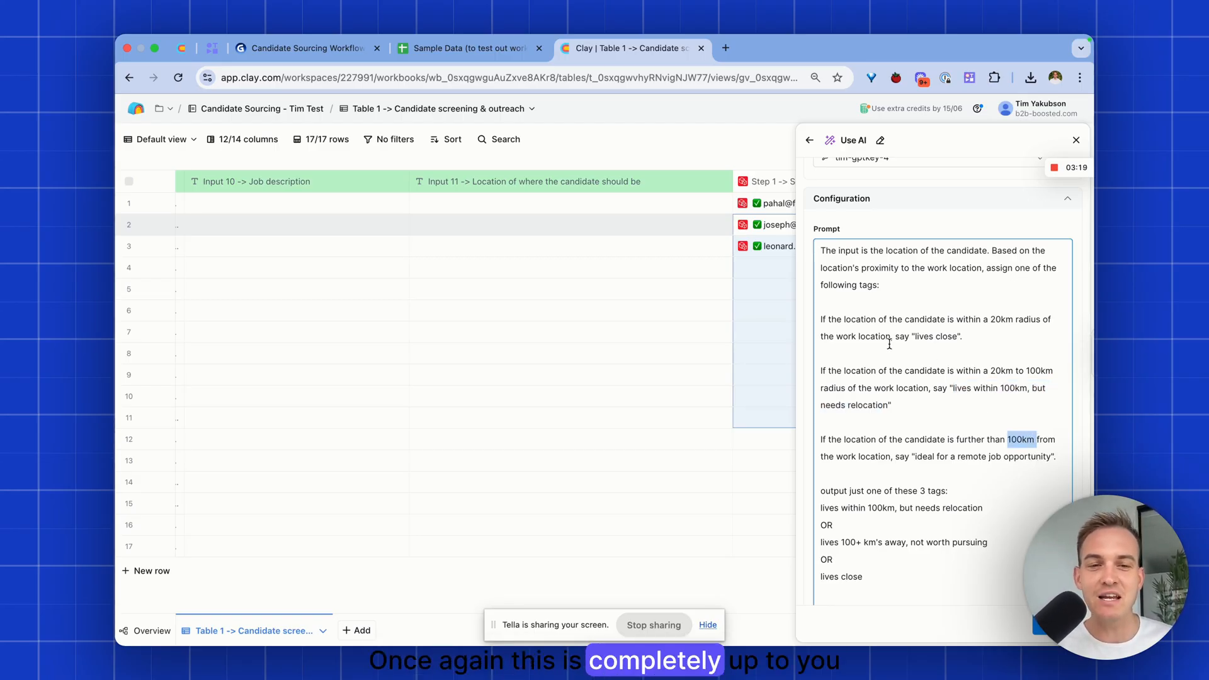
pyautogui.scroll(-2, 891, 349)
pyautogui.scroll(2, 891, 340)
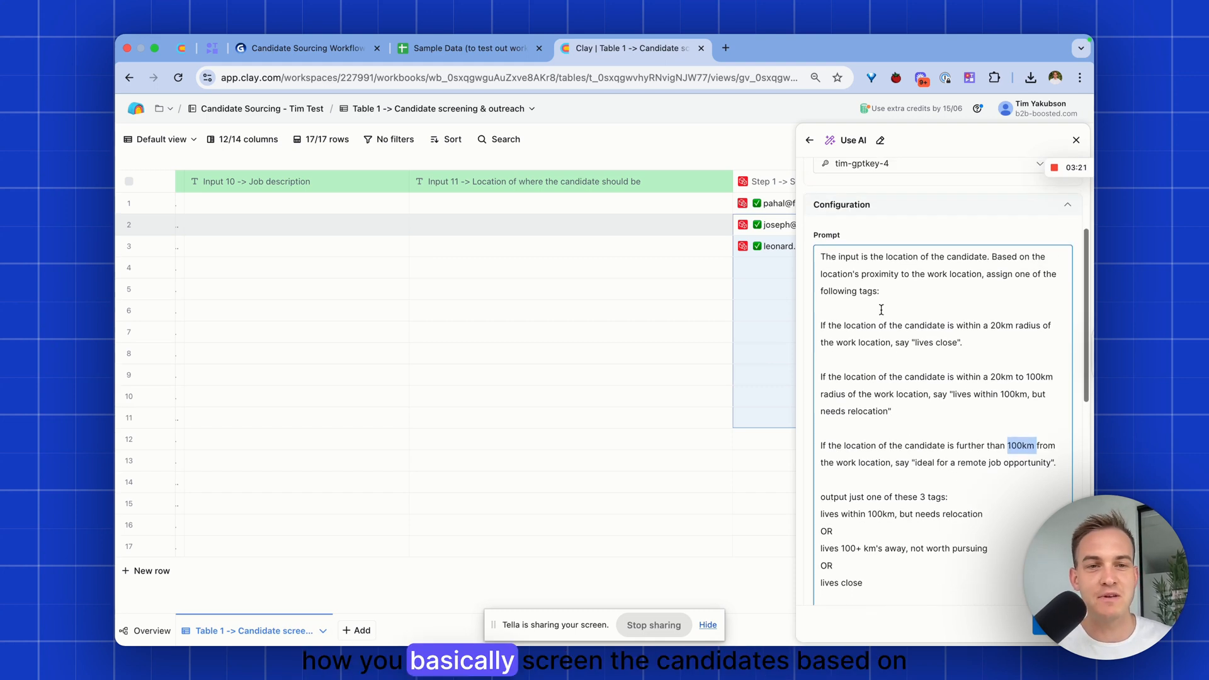
pyautogui.click(888, 293)
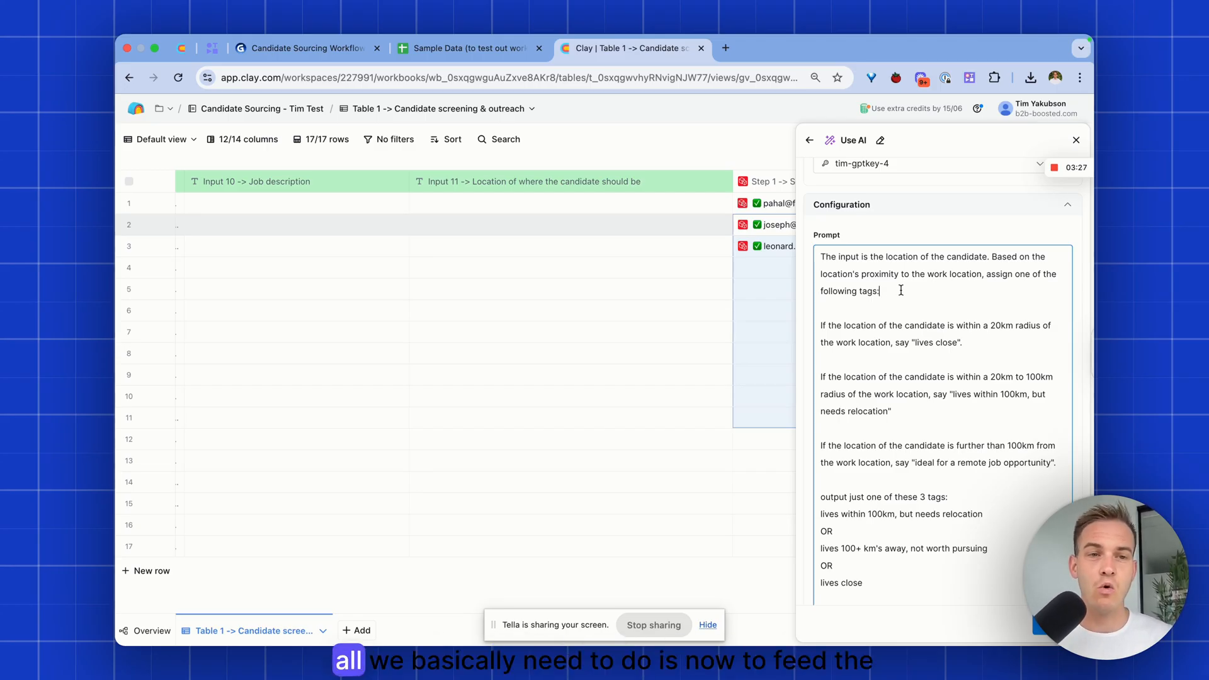
# Replace the deleted column after "The candidate's location:" with the whole location group from the Step 1 LinkedIn profile scrape
pyautogui.scroll(-3, 925, 360)
pyautogui.scroll(-3, 925, 360)
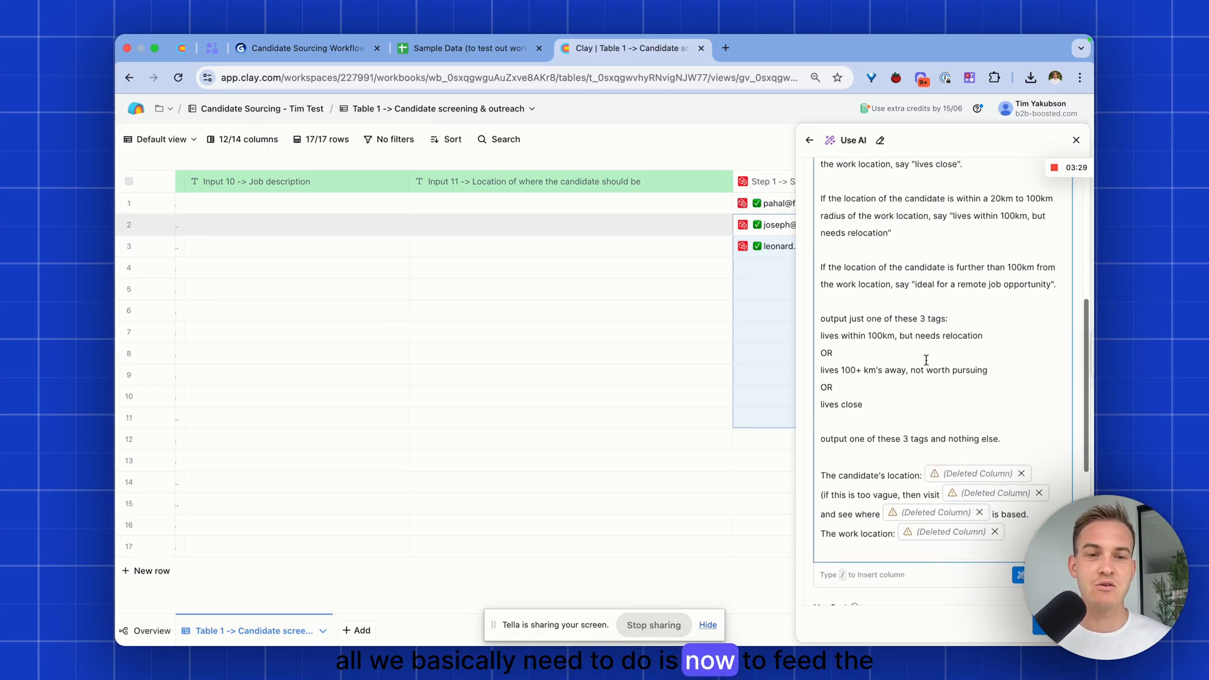
pyautogui.click(1021, 473)
pyautogui.write('/')
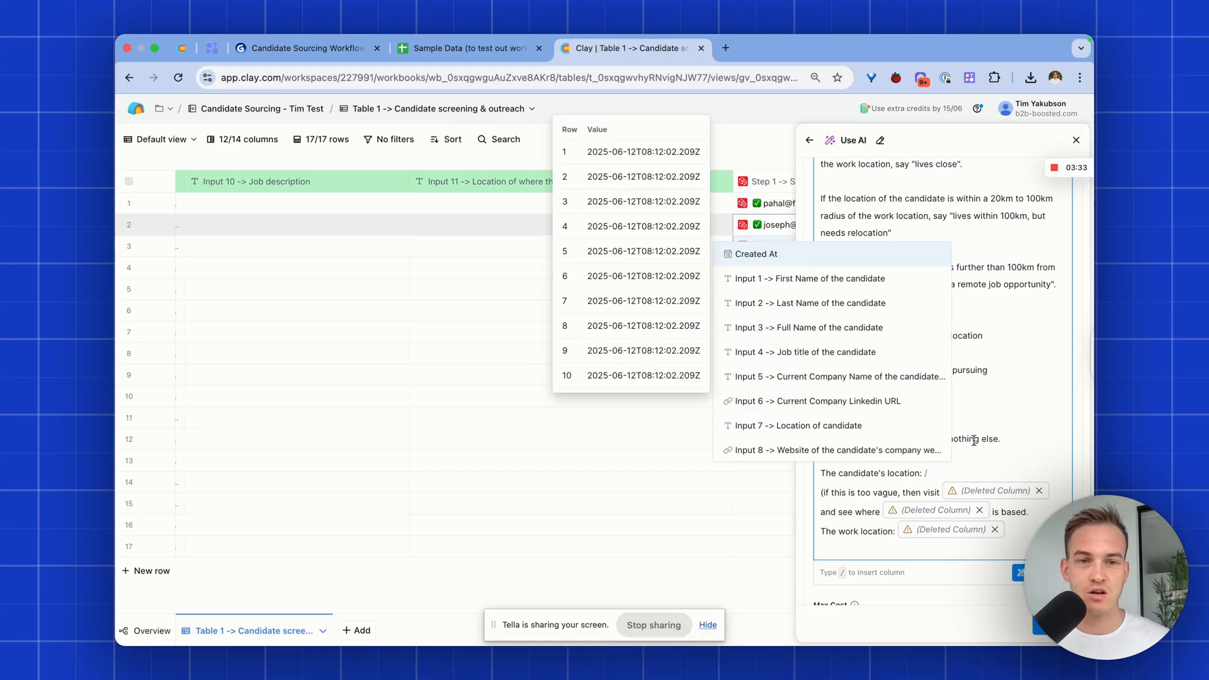
pyautogui.scroll(-3, 857, 353)
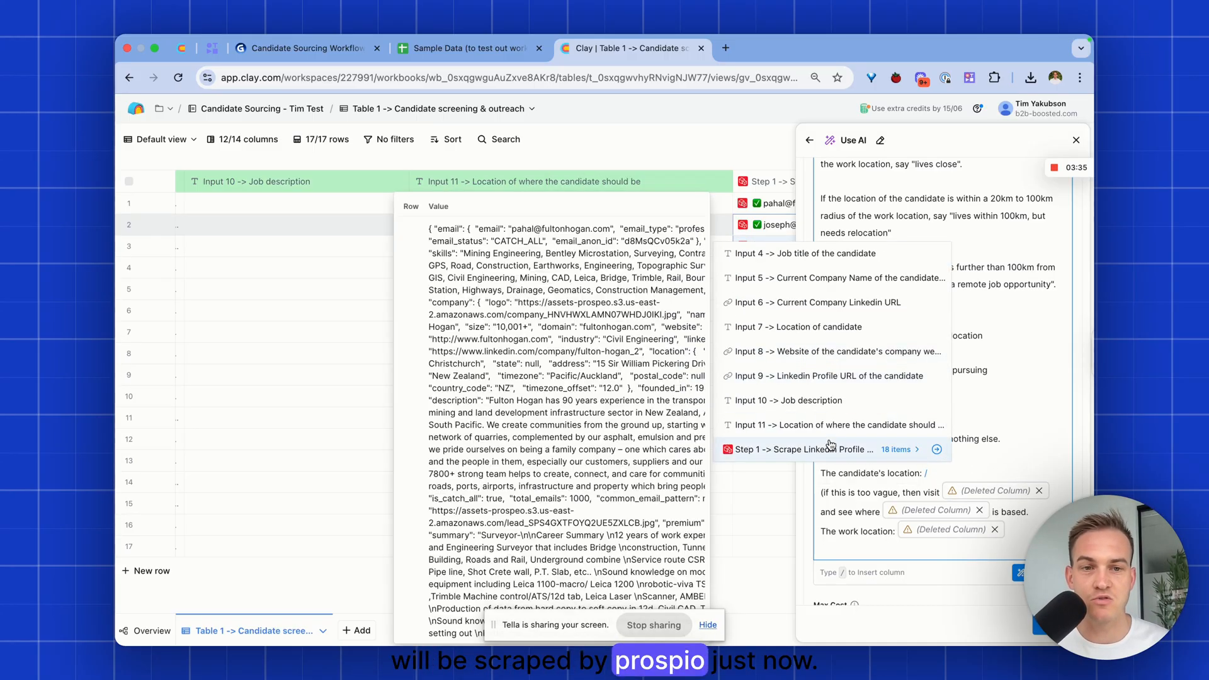
pyautogui.click(829, 447)
pyautogui.scroll(-4, 781, 405)
pyautogui.scroll(-2, 781, 404)
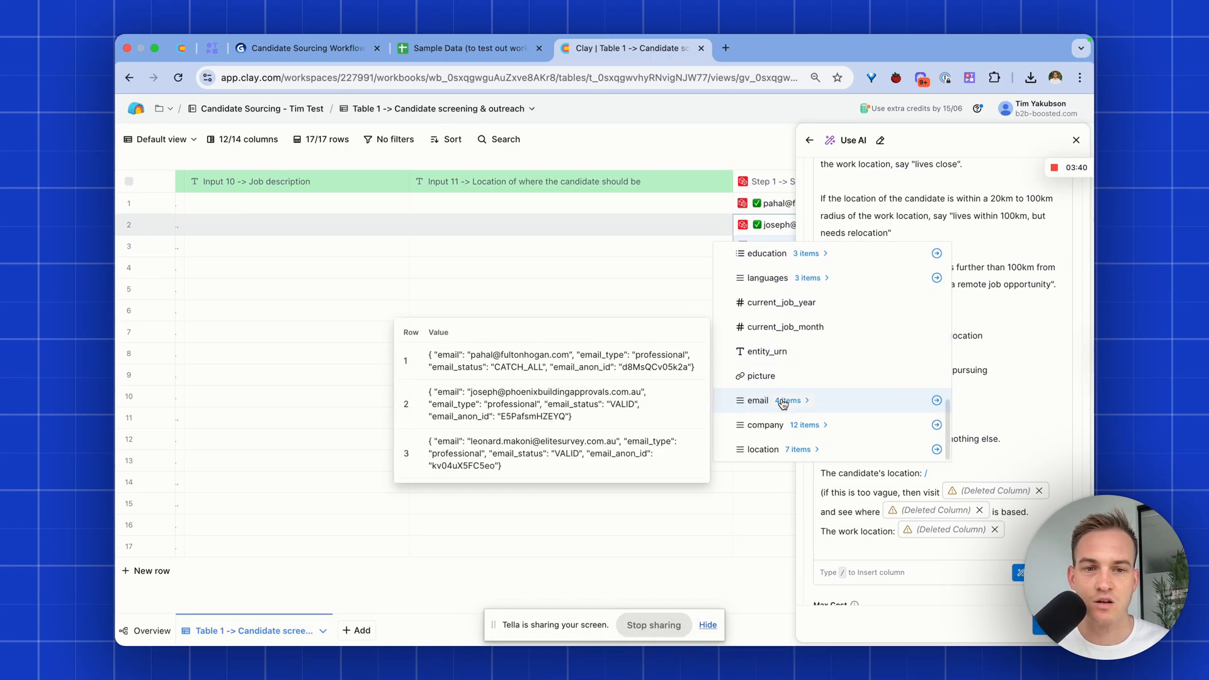
pyautogui.click(800, 449)
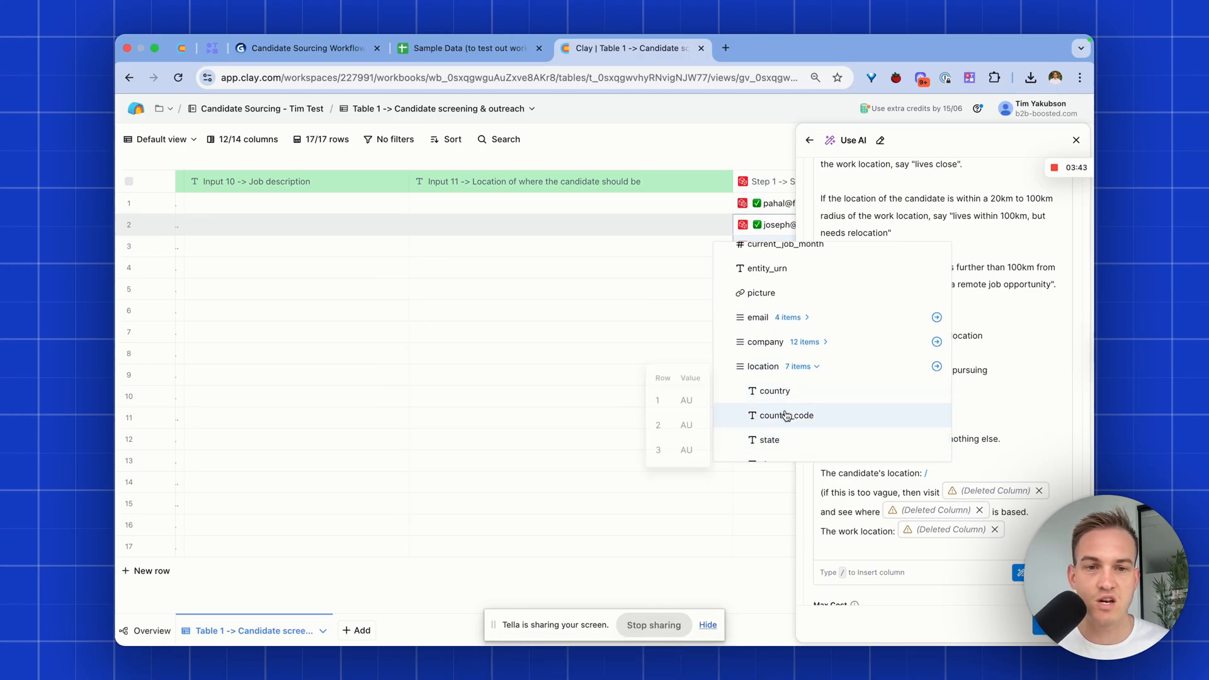
pyautogui.scroll(-2, 786, 436)
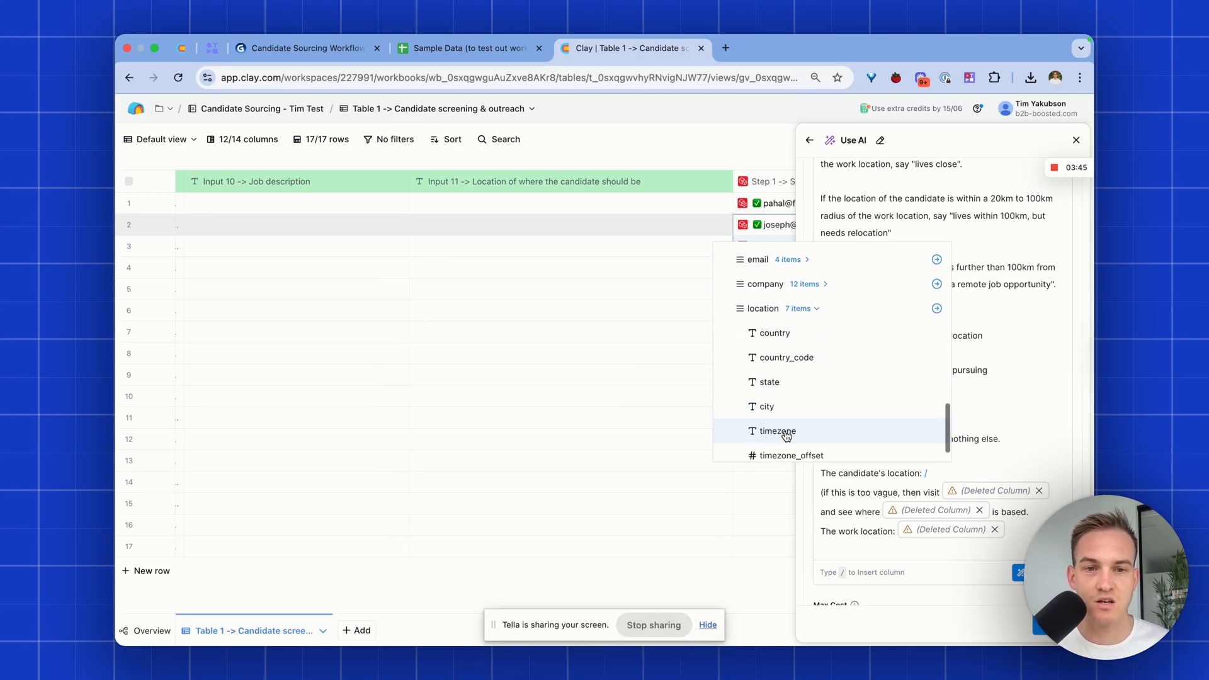
pyautogui.scroll(-1, 785, 435)
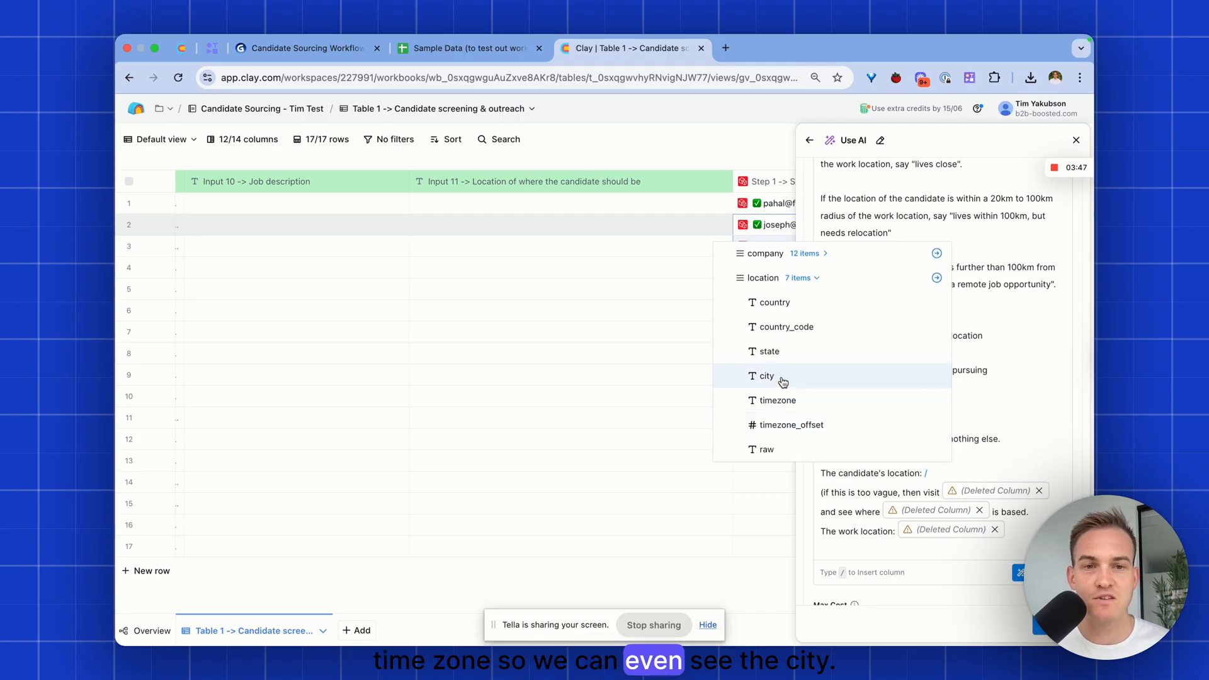
pyautogui.click(937, 278)
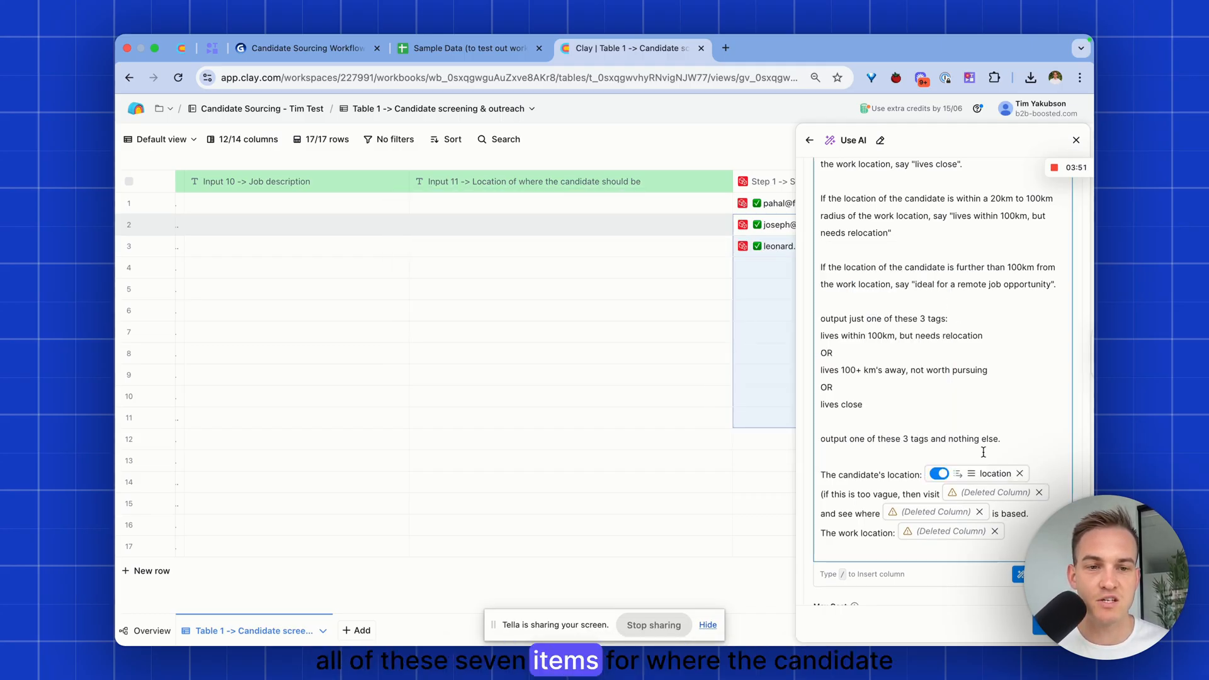
pyautogui.moveTo(953, 476)
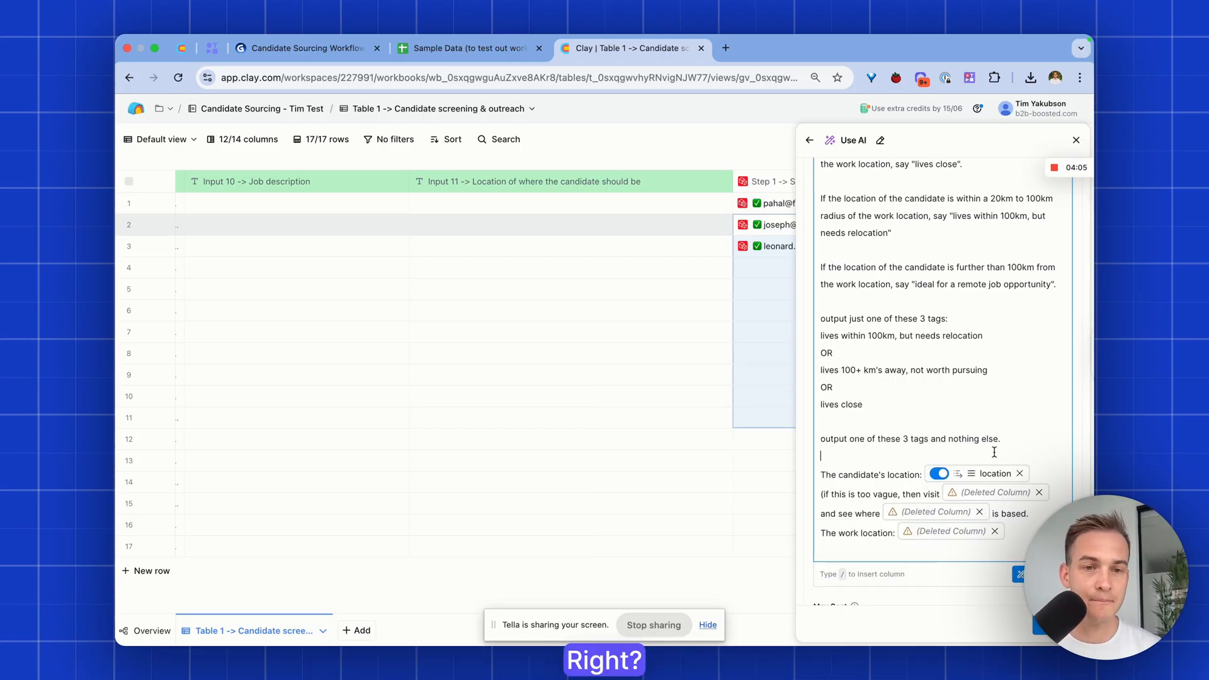
# Replace the deleted column after "then visit" with the linkedin field from the Step 1 LinkedIn profile scrape
pyautogui.click(1039, 492)
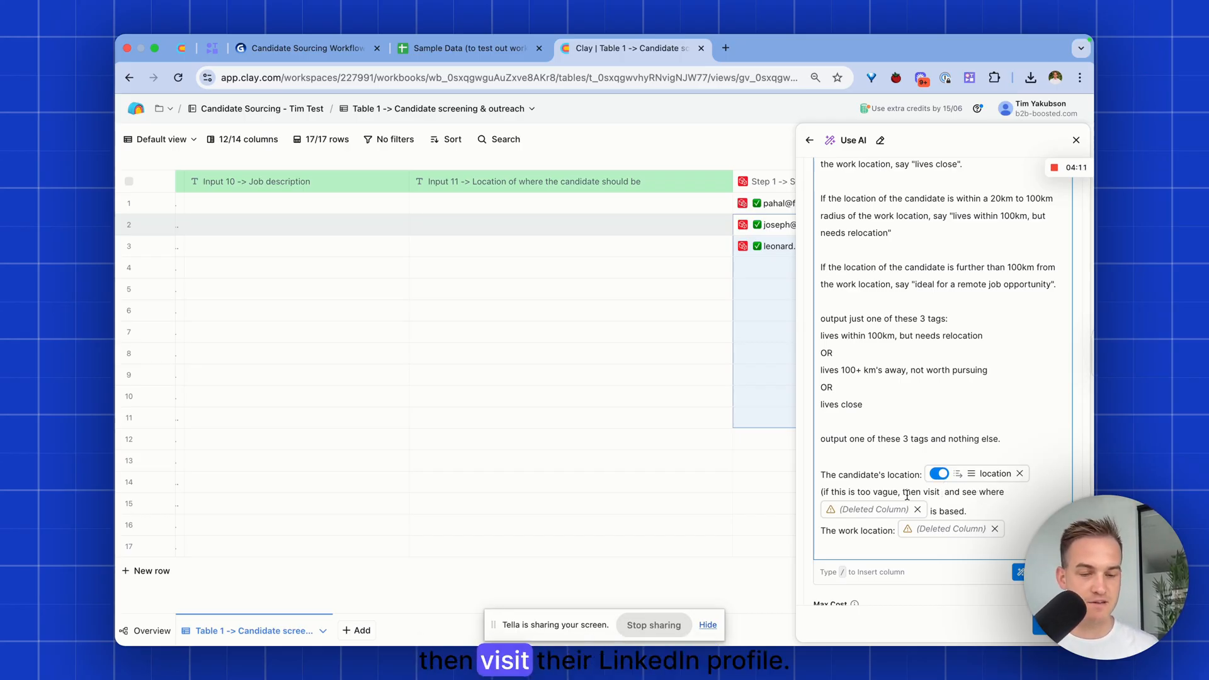
pyautogui.write('/lin')
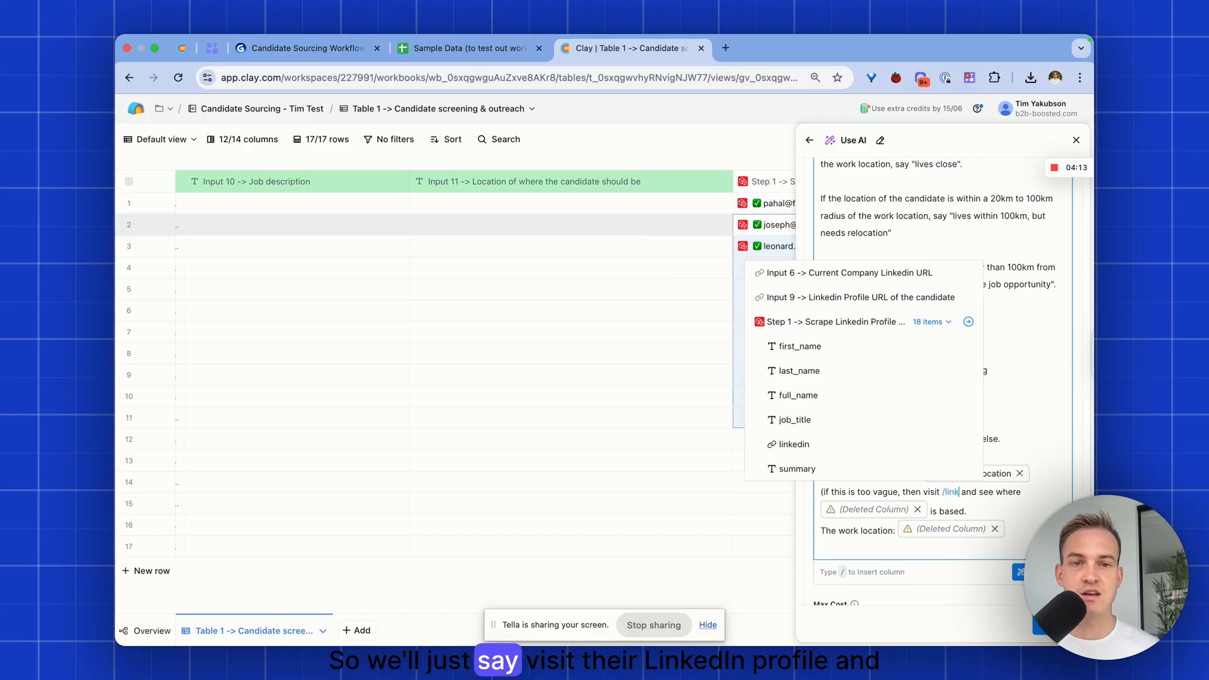
pyautogui.write('k')
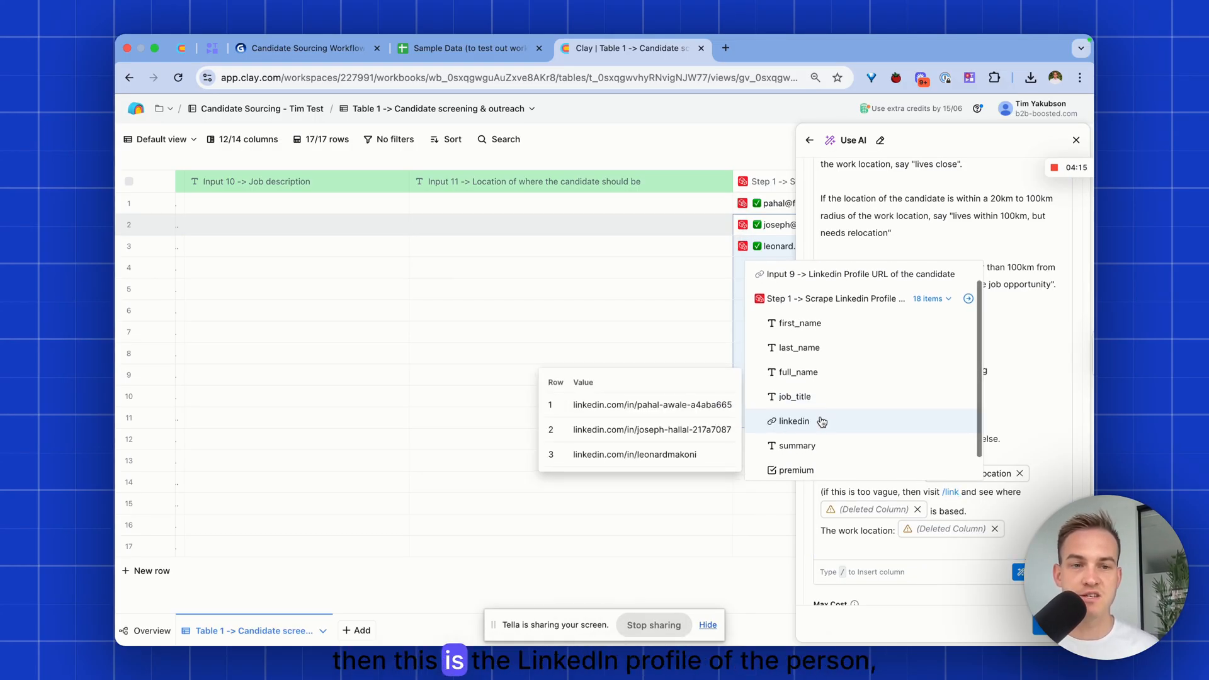
pyautogui.click(795, 421)
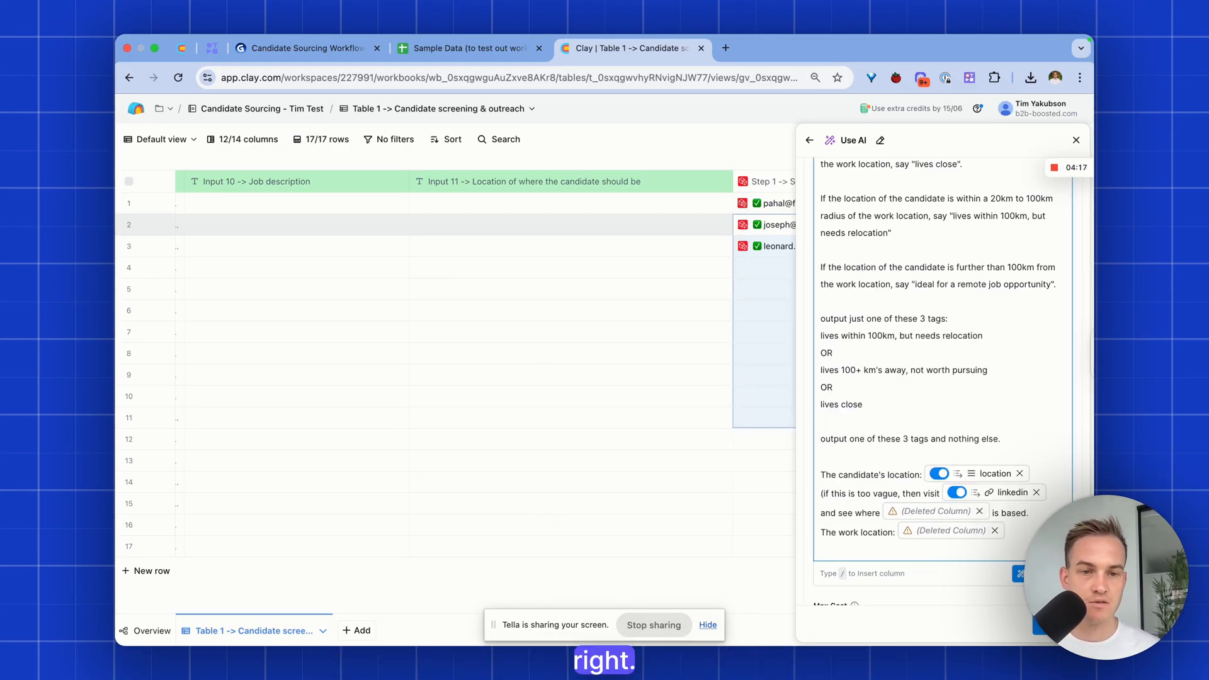
# Replace the deleted column after "and see where" with the Step 1 first_name field, and end that sentence with a closing parenthesis and blank line
pyautogui.click(980, 512)
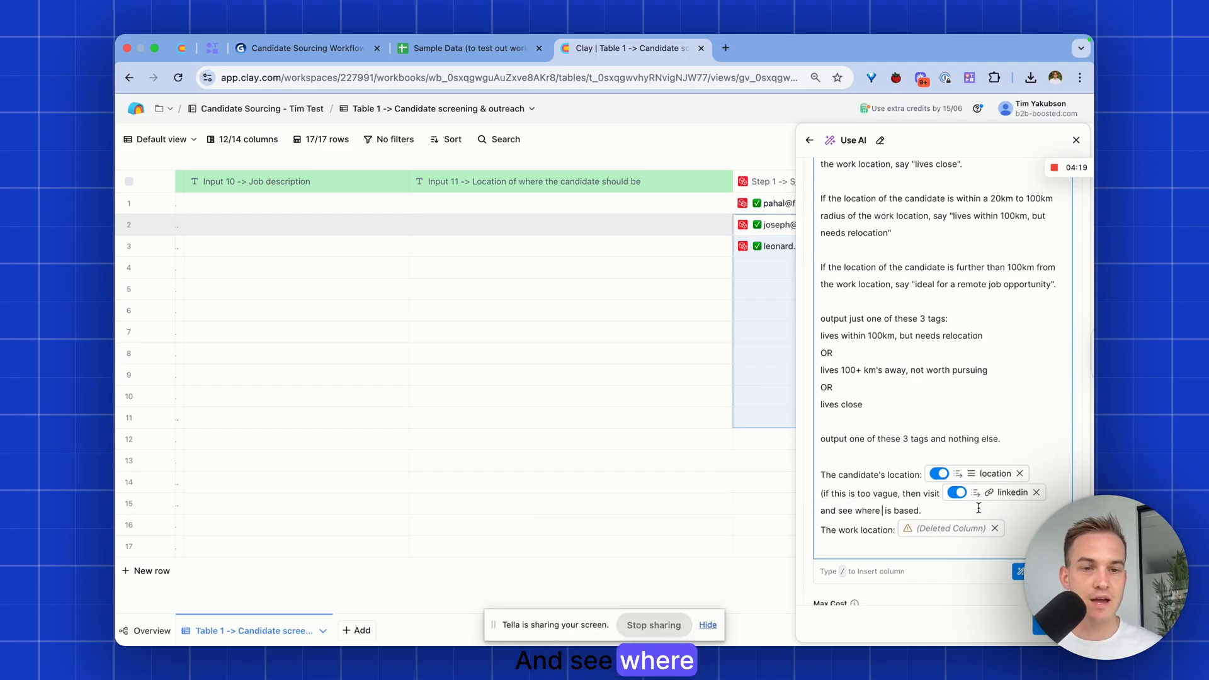
pyautogui.write('/fi')
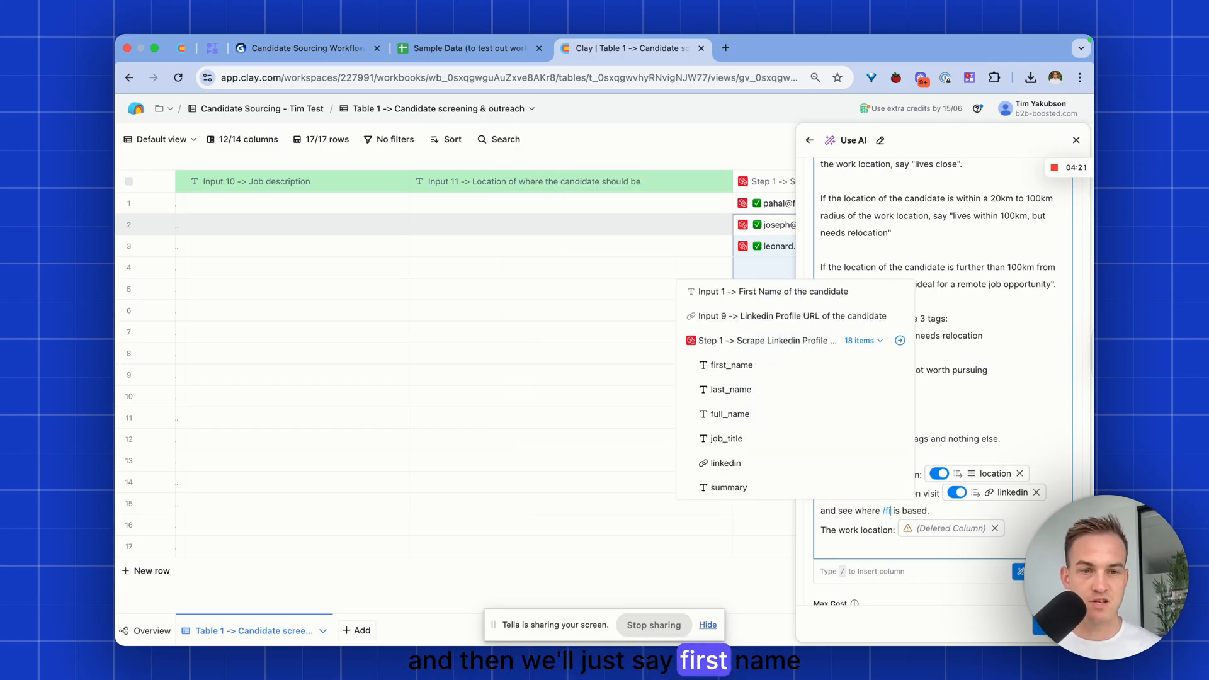
pyautogui.click(795, 368)
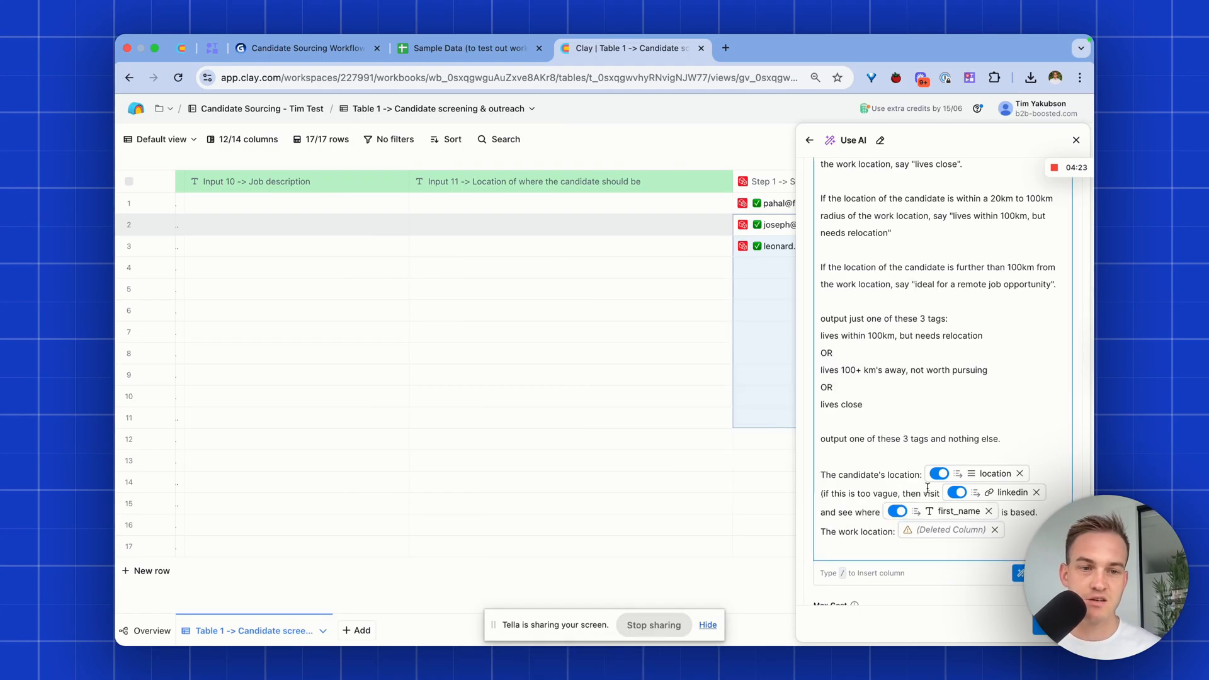
pyautogui.click(1045, 511)
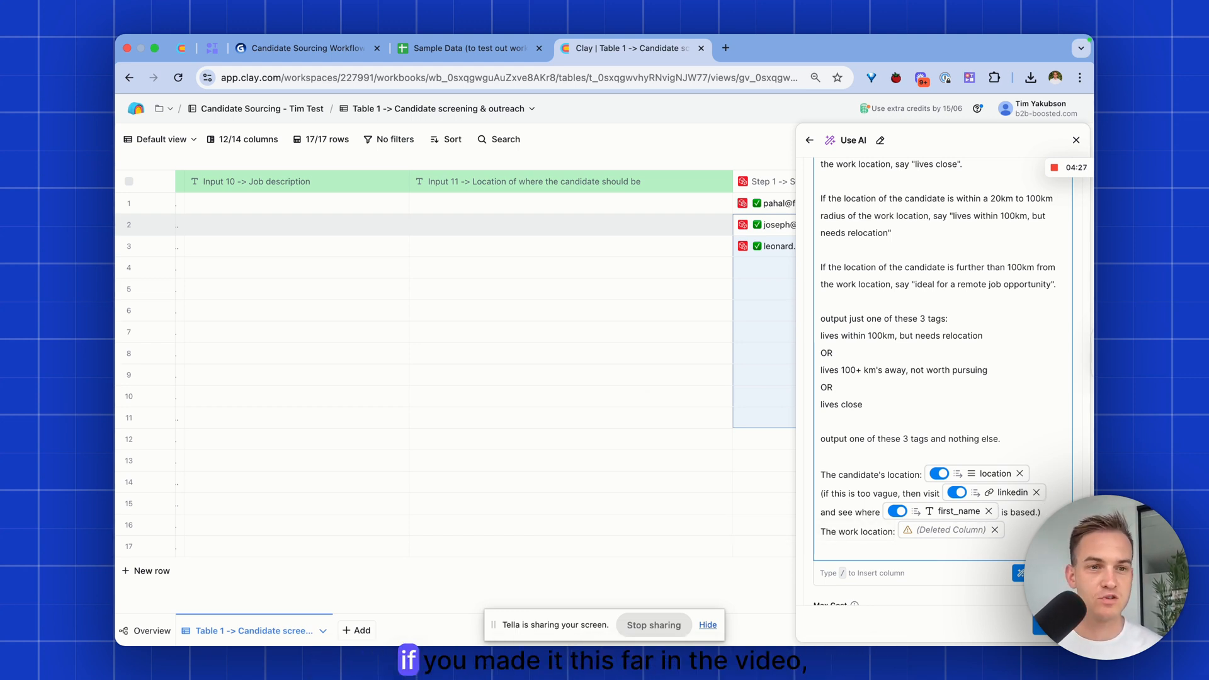
pyautogui.press('Return')
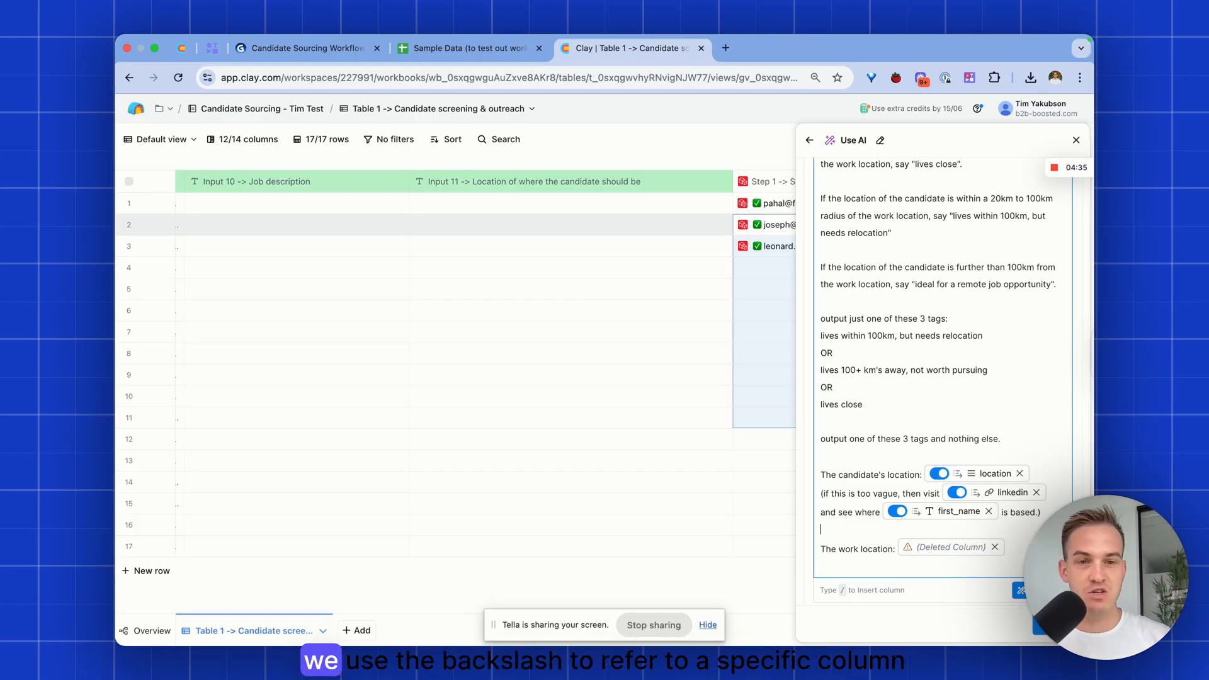
# Replace the deleted column after "The work location:" with the Input 11 column for where the candidate should be
pyautogui.write('/')
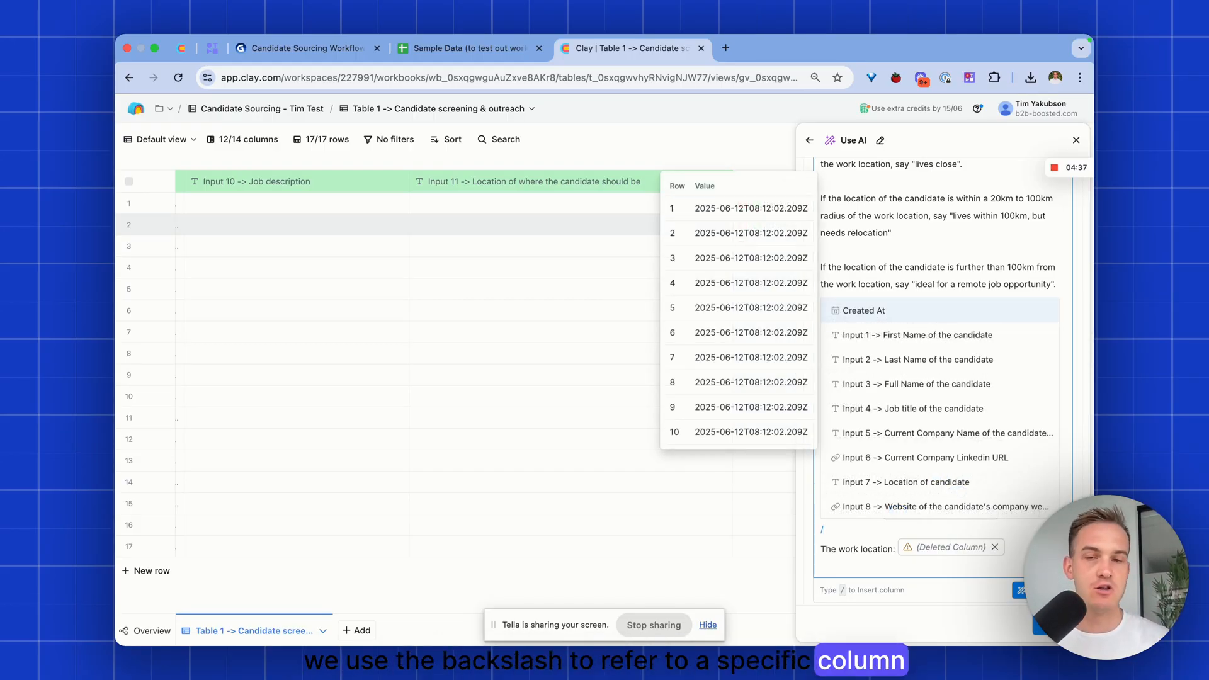
pyautogui.press('BackSpace')
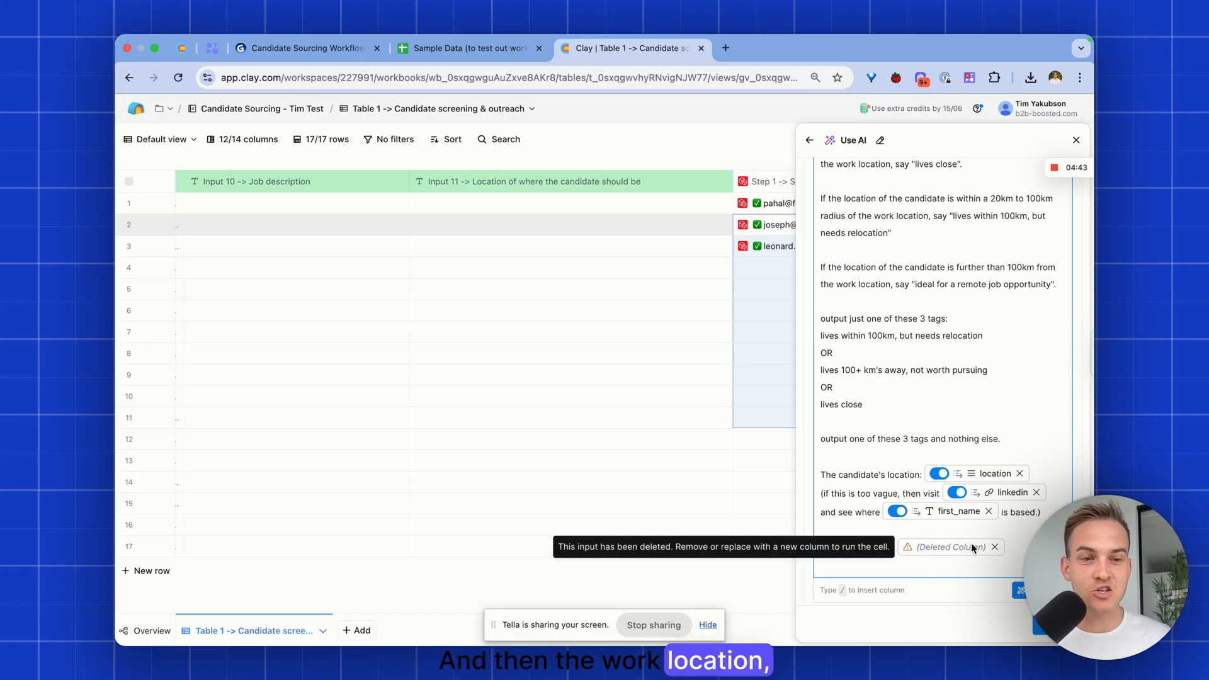
pyautogui.click(994, 547)
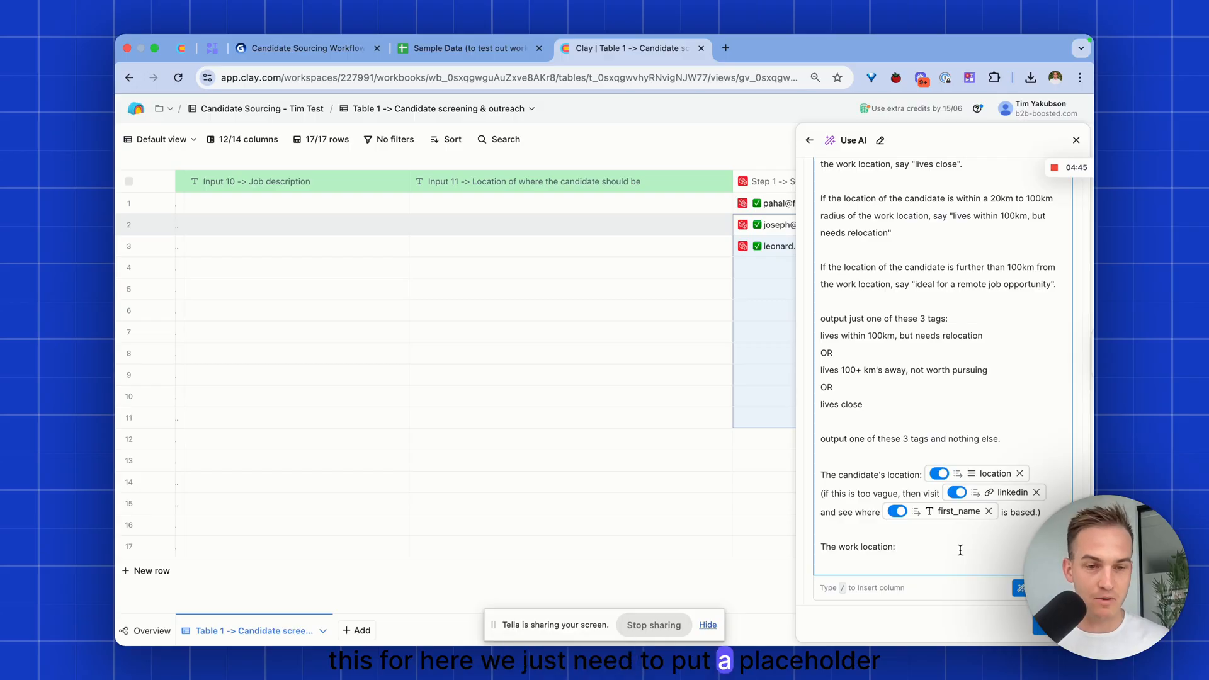
pyautogui.write('/')
pyautogui.scroll(-2, 839, 484)
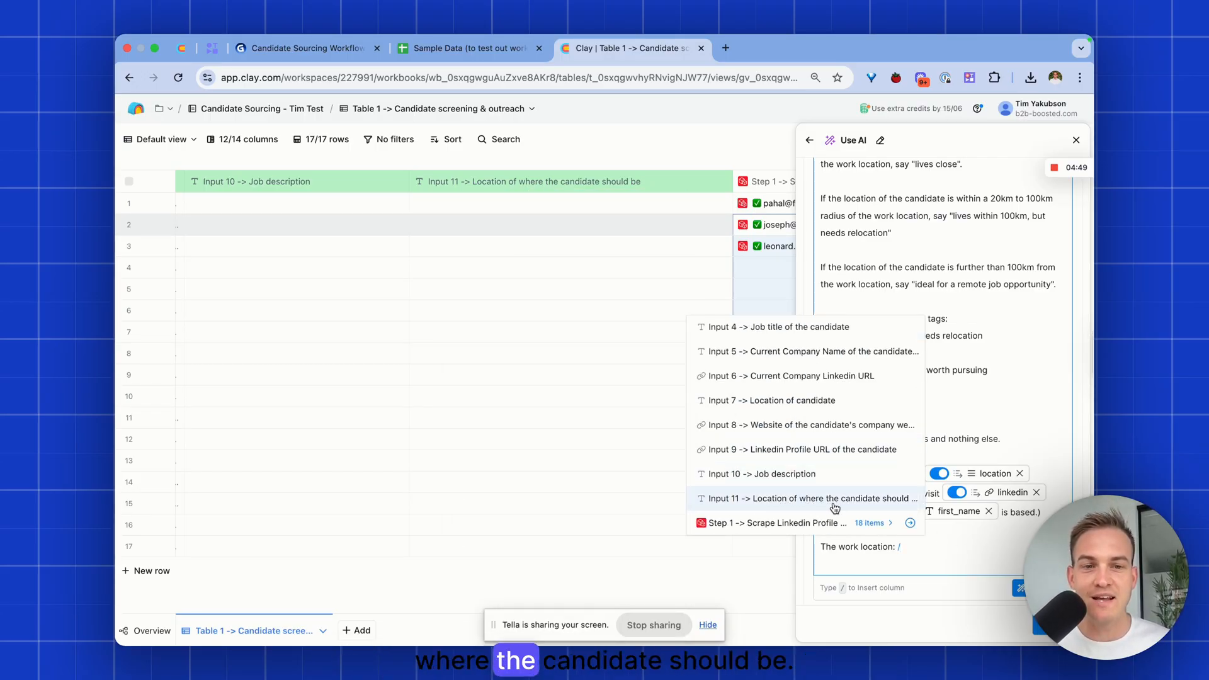
pyautogui.click(794, 499)
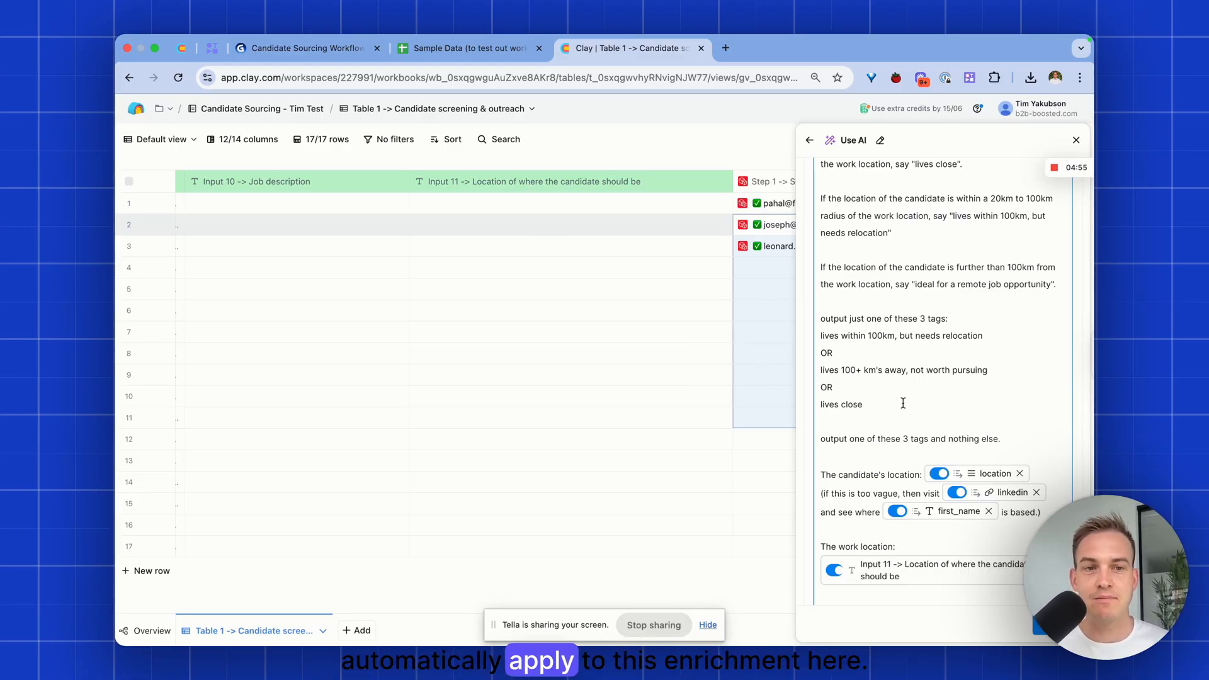
# Save the new Use AI column without running it on any rows
pyautogui.scroll(10, 901, 377)
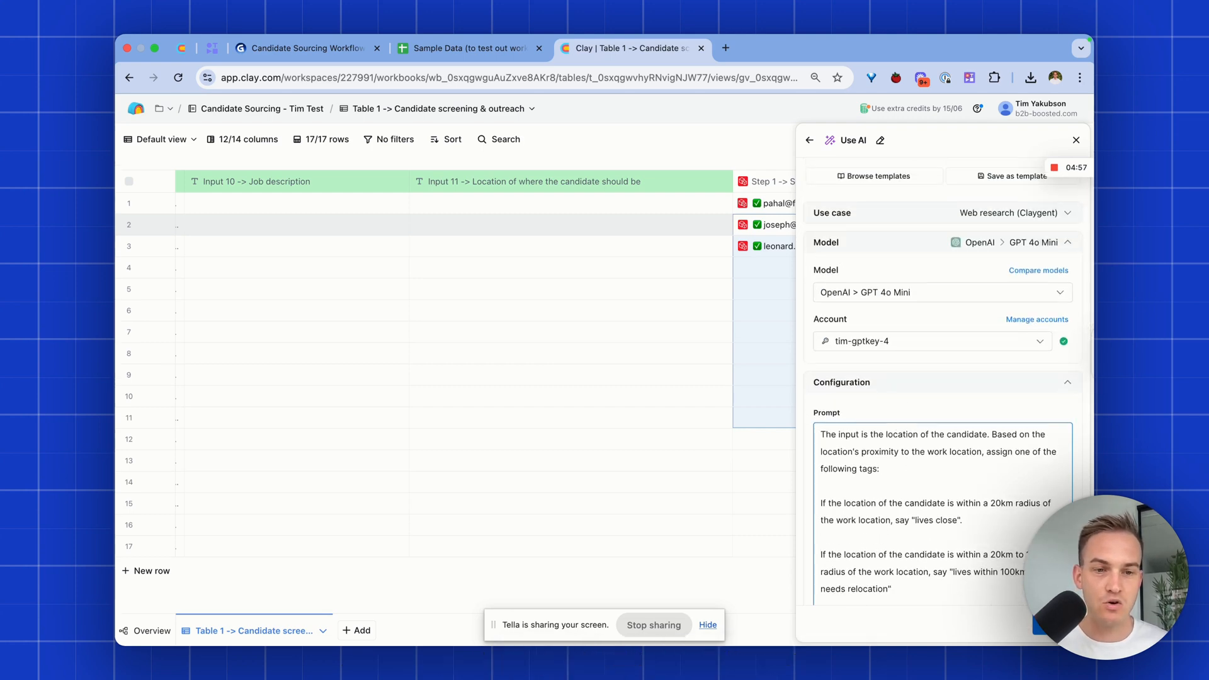
pyautogui.scroll(-10, 943, 377)
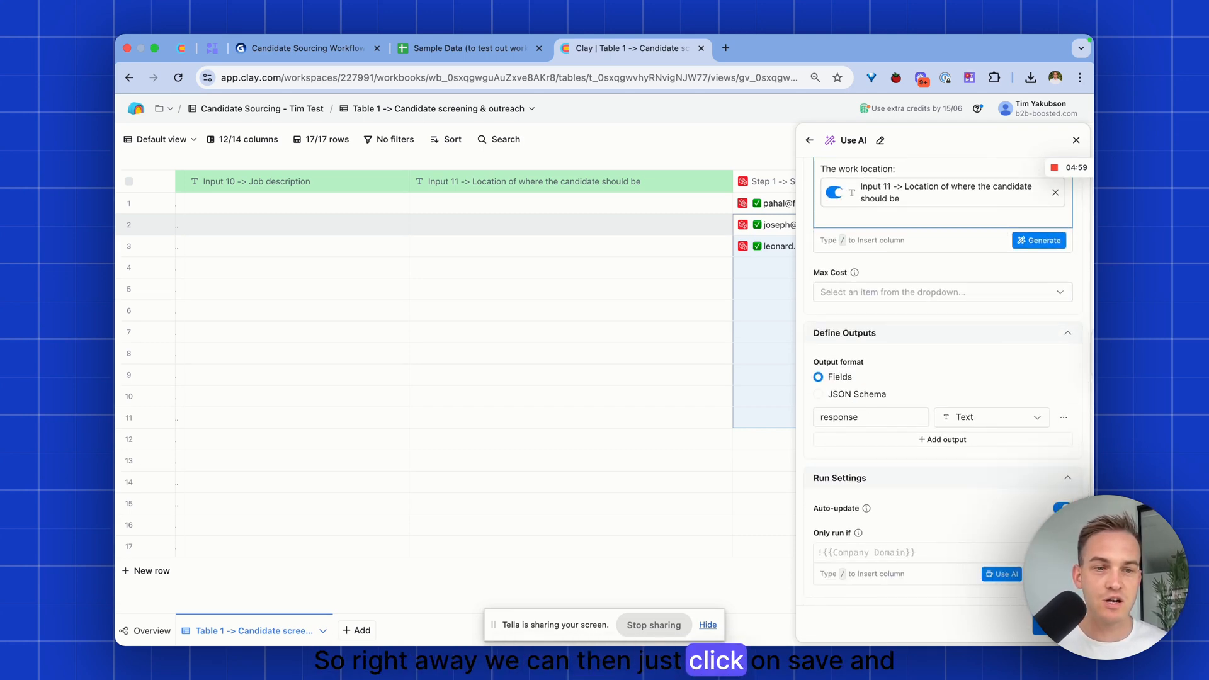
pyautogui.click(1057, 625)
pyautogui.click(974, 595)
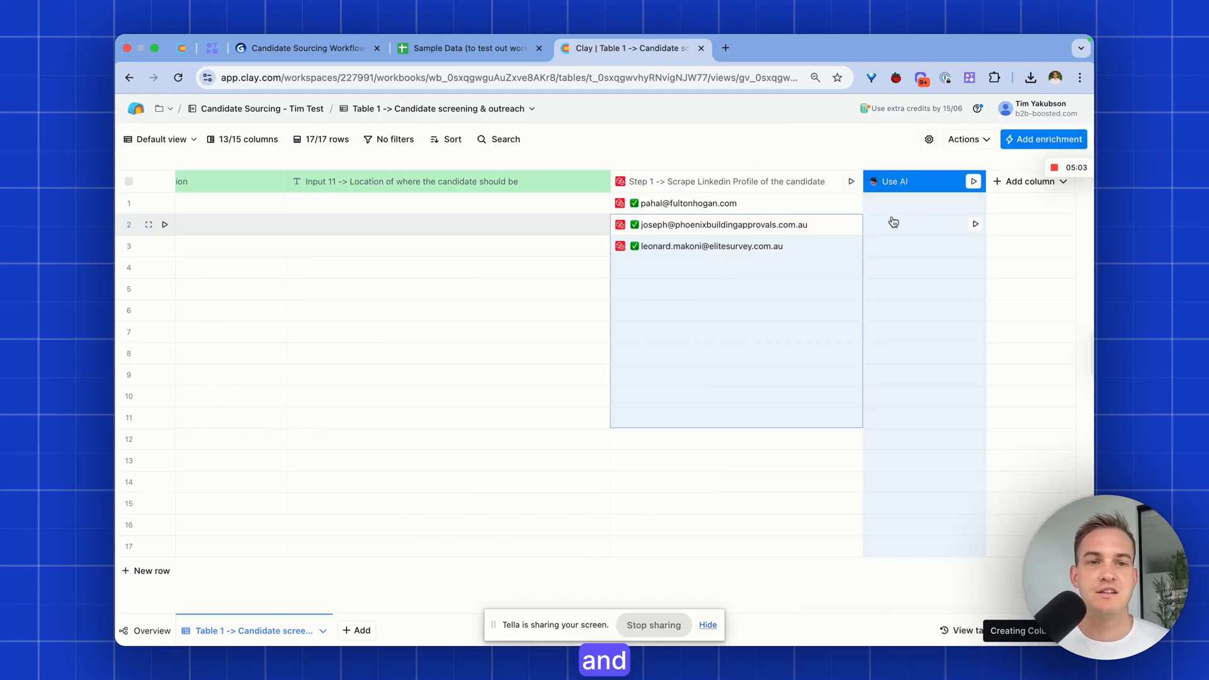
# Rename the Use AI column as "Step 2 -> Add a location tag" and run it on the first three rows
pyautogui.doubleClick(925, 186)
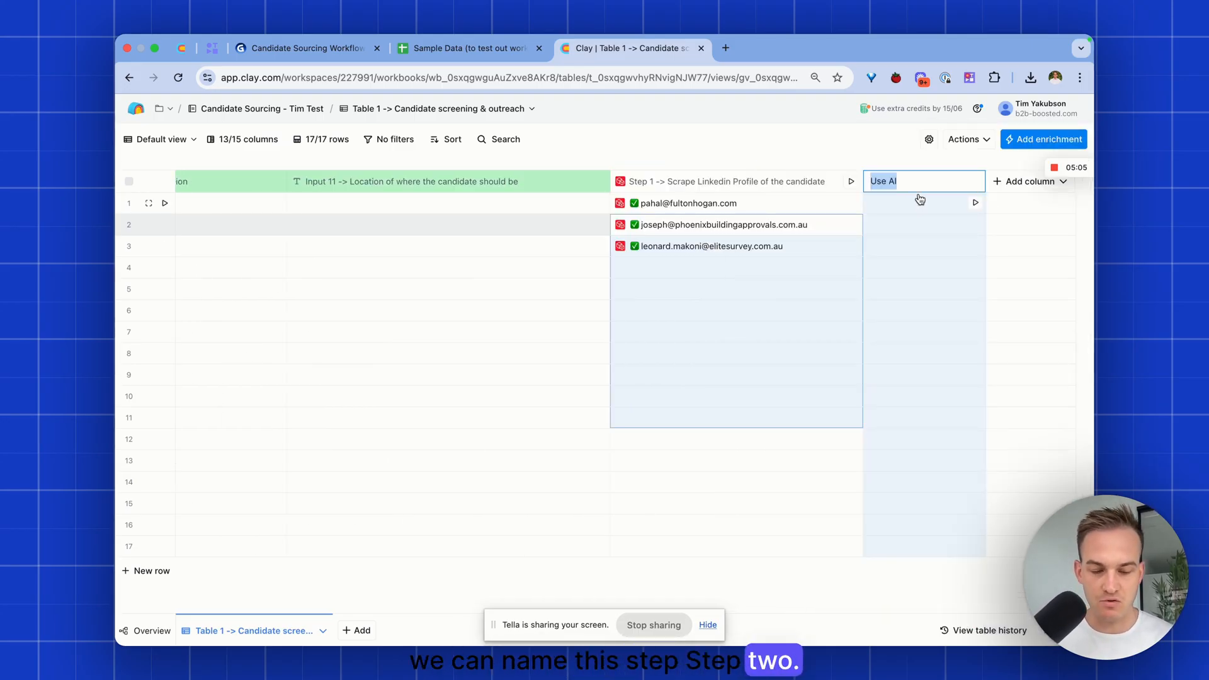
pyautogui.write('Step 2 ->')
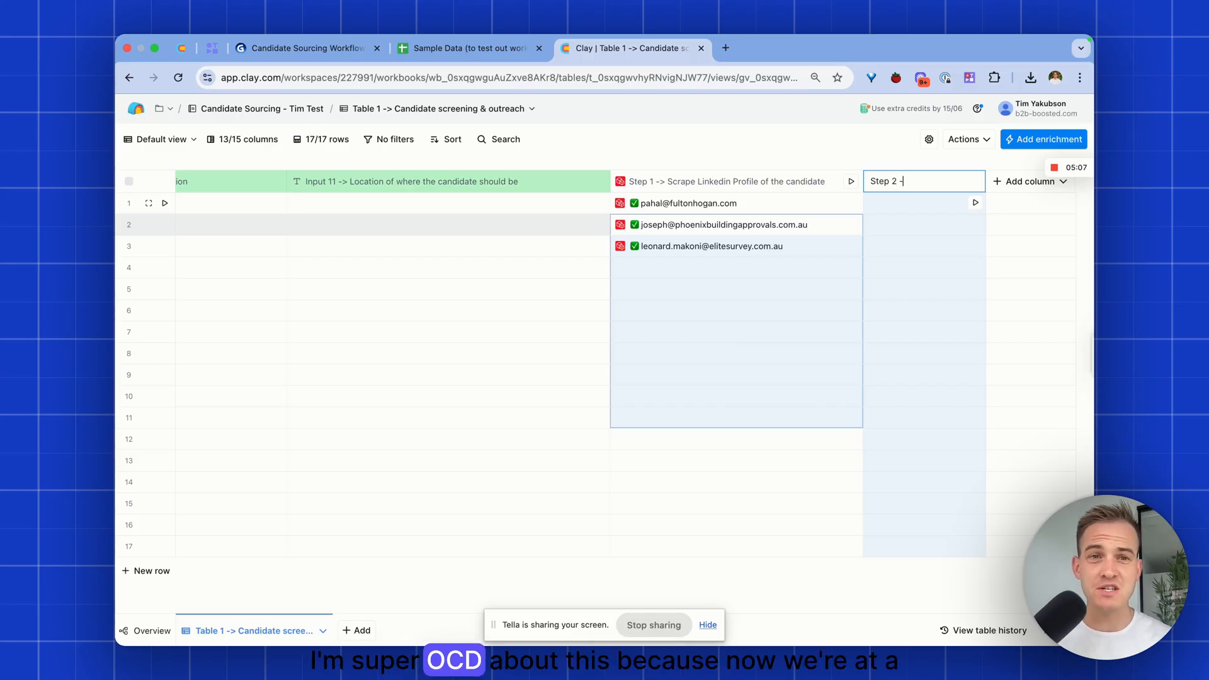
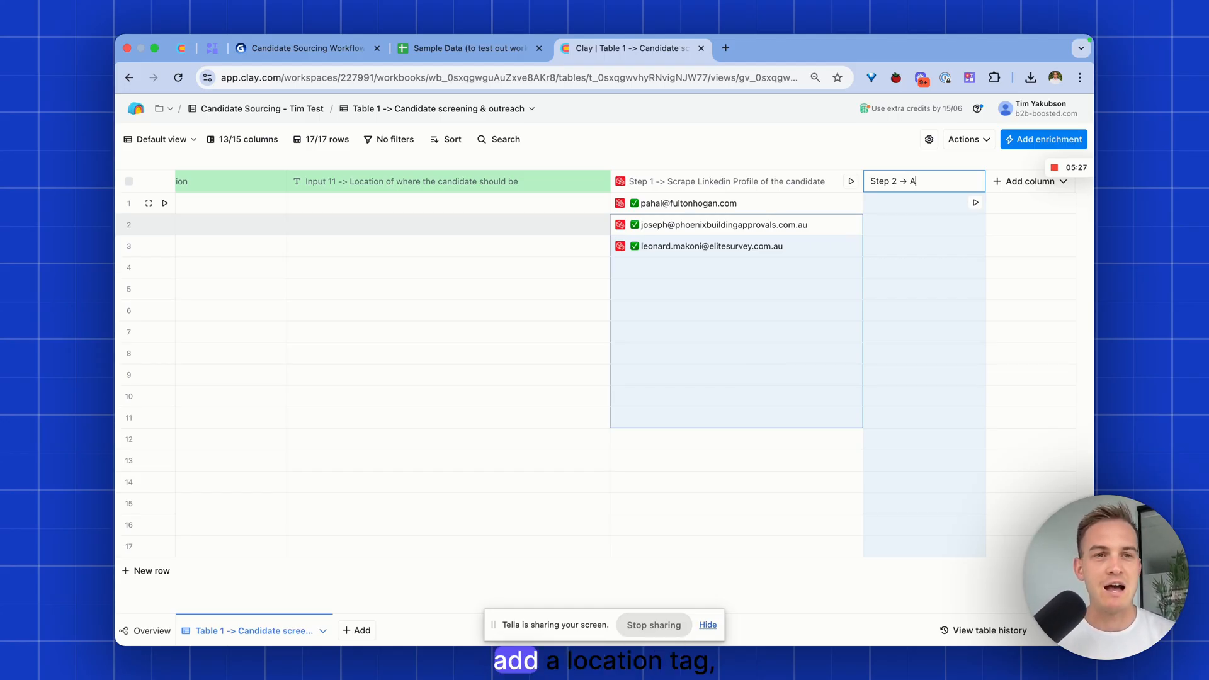
pyautogui.write('a location ta')
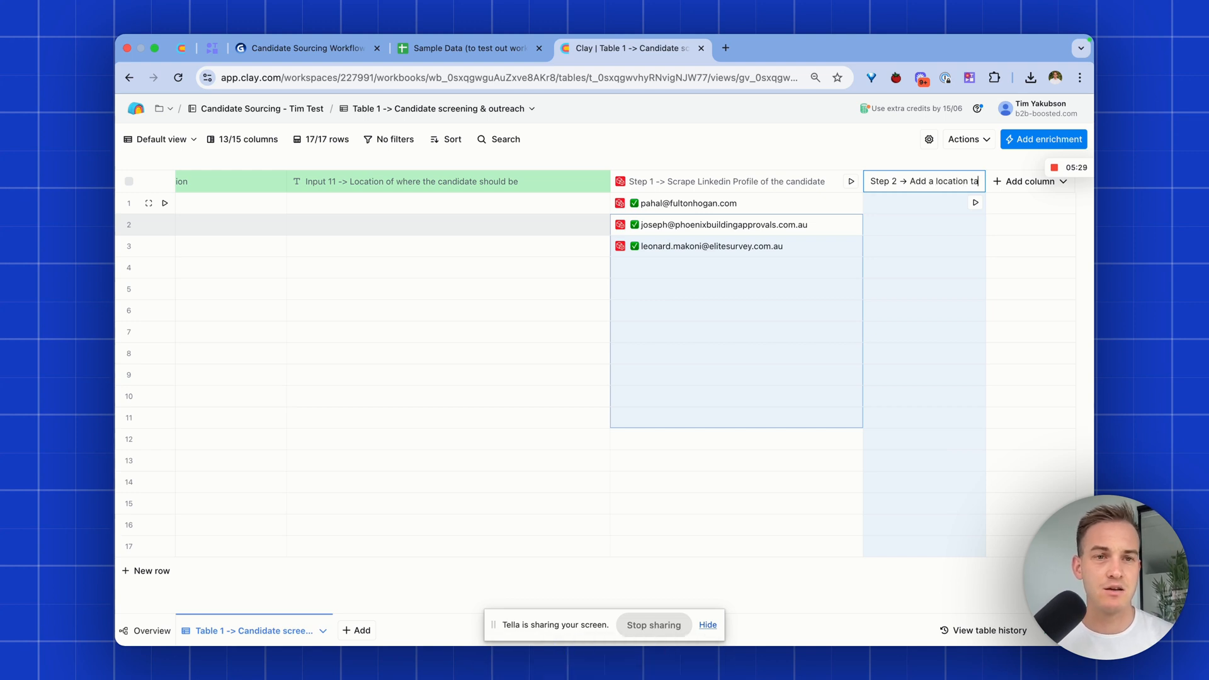
pyautogui.press('Return')
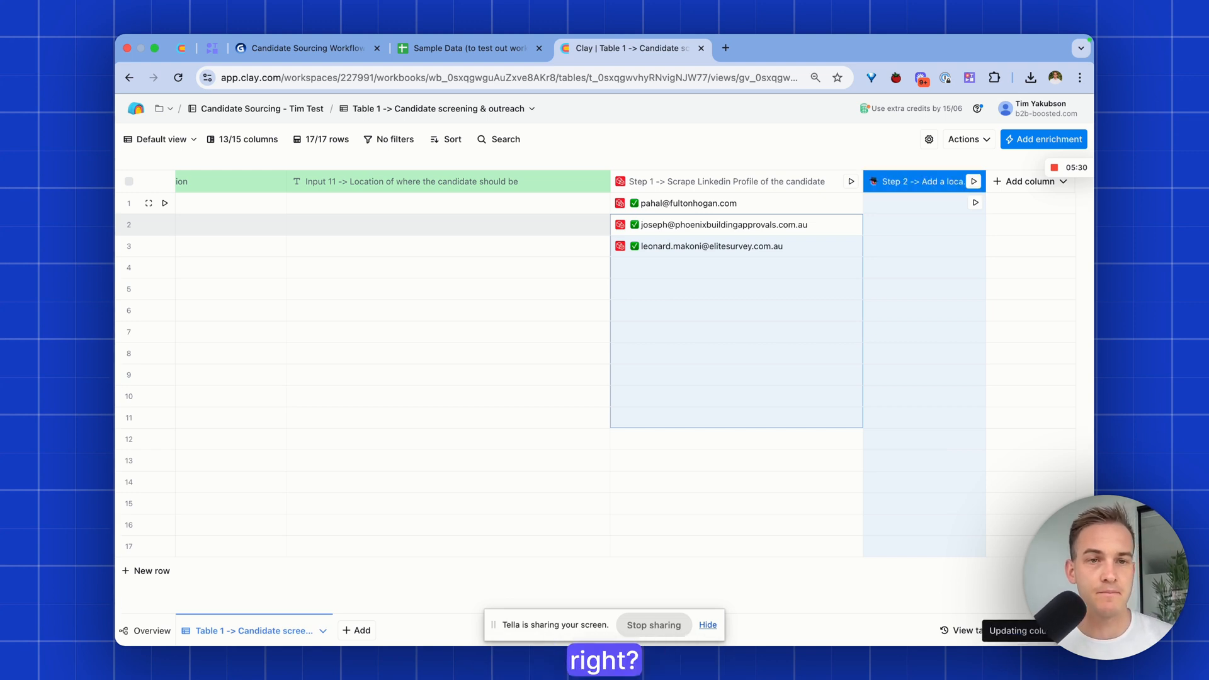
pyautogui.click(974, 204)
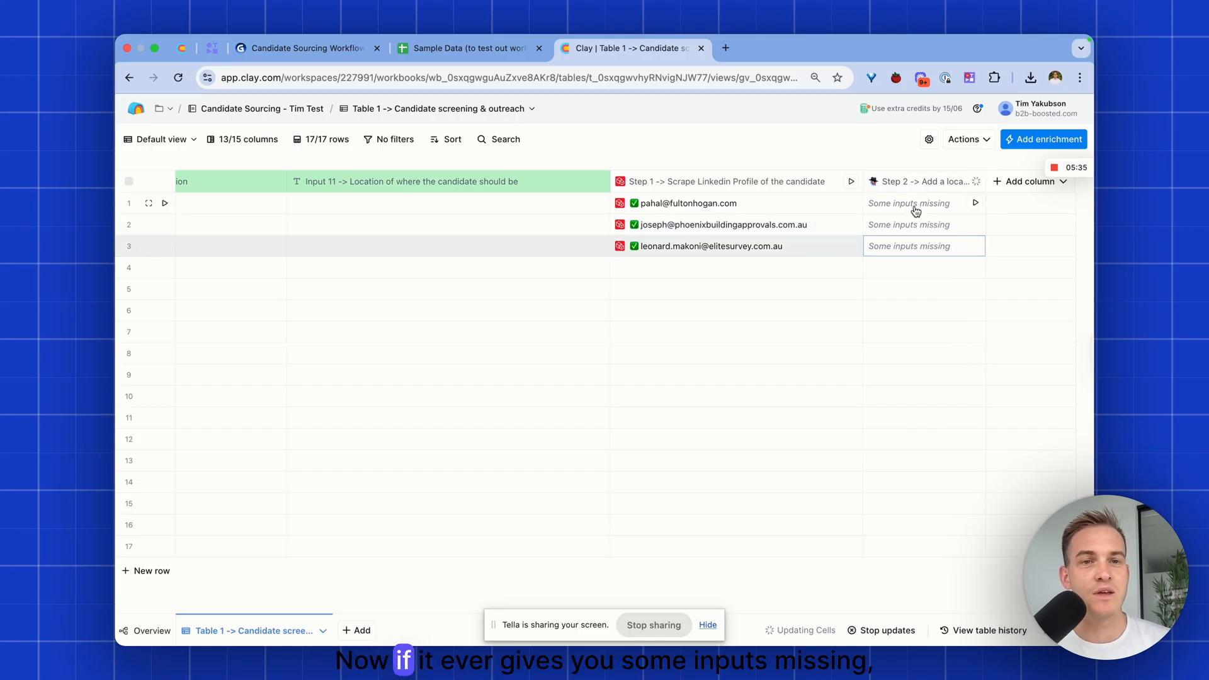
# Try to make the Step 2 prompt's location, linkedin and first_name inputs optional, keeping only the Input 11 work location required to run
pyautogui.click(920, 181)
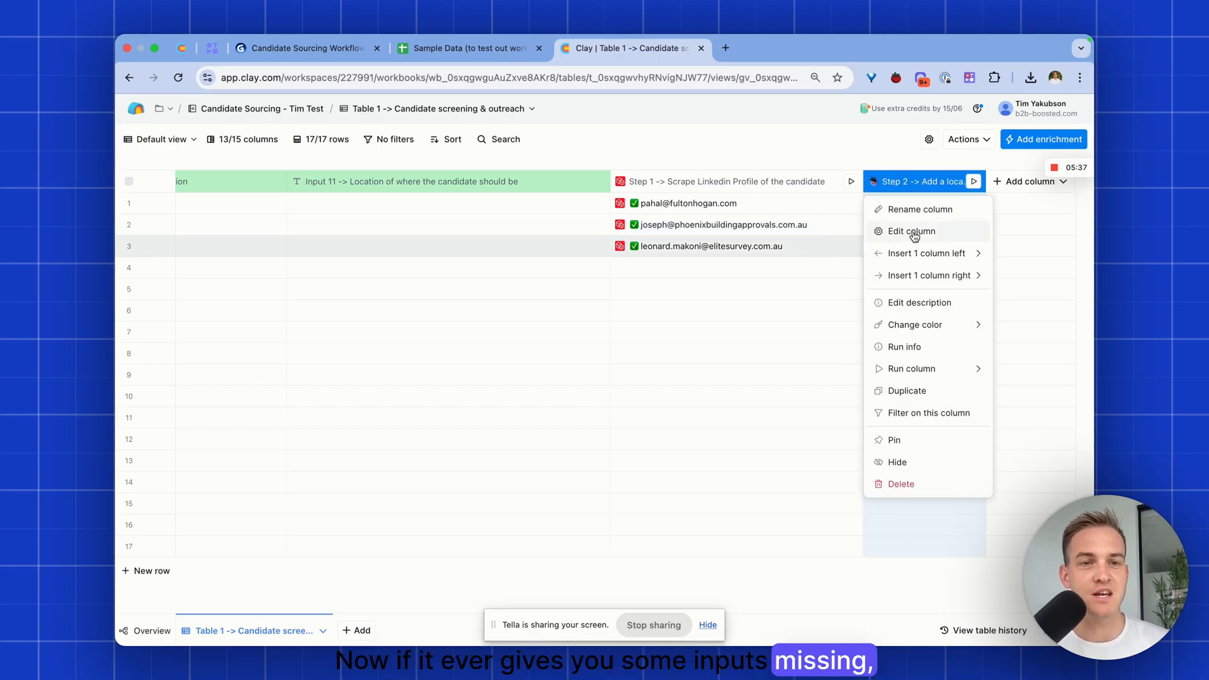
pyautogui.click(913, 235)
pyautogui.scroll(-10, 915, 236)
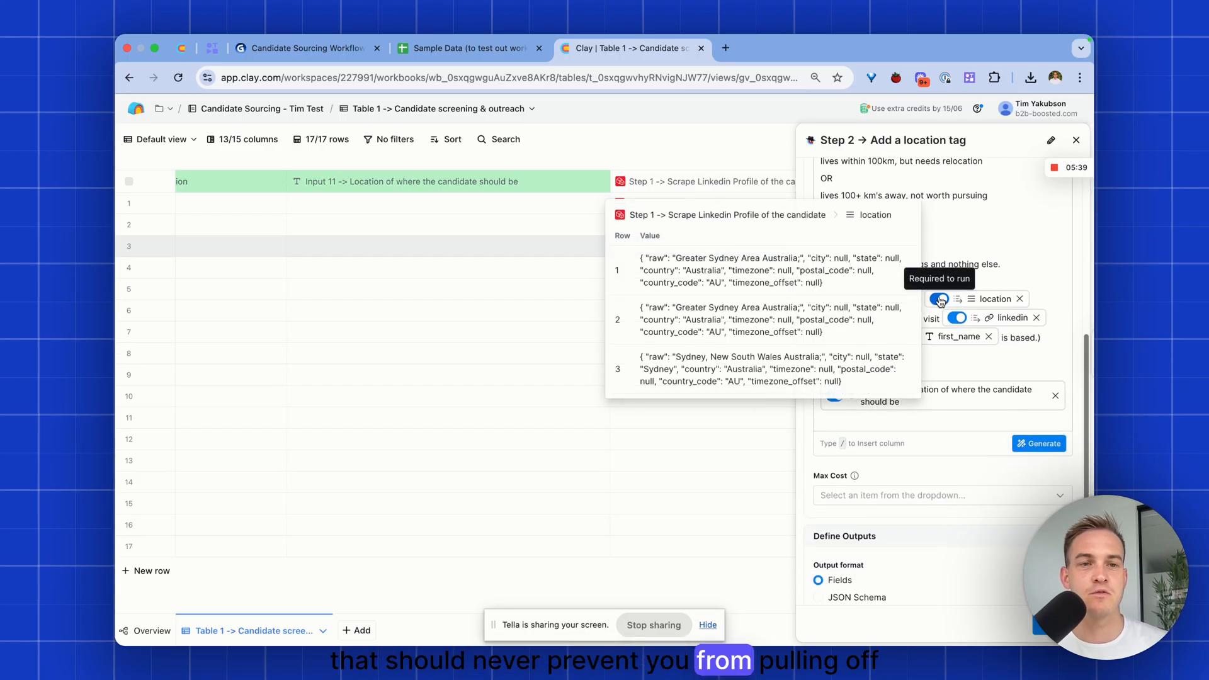
pyautogui.click(939, 300)
pyautogui.click(958, 321)
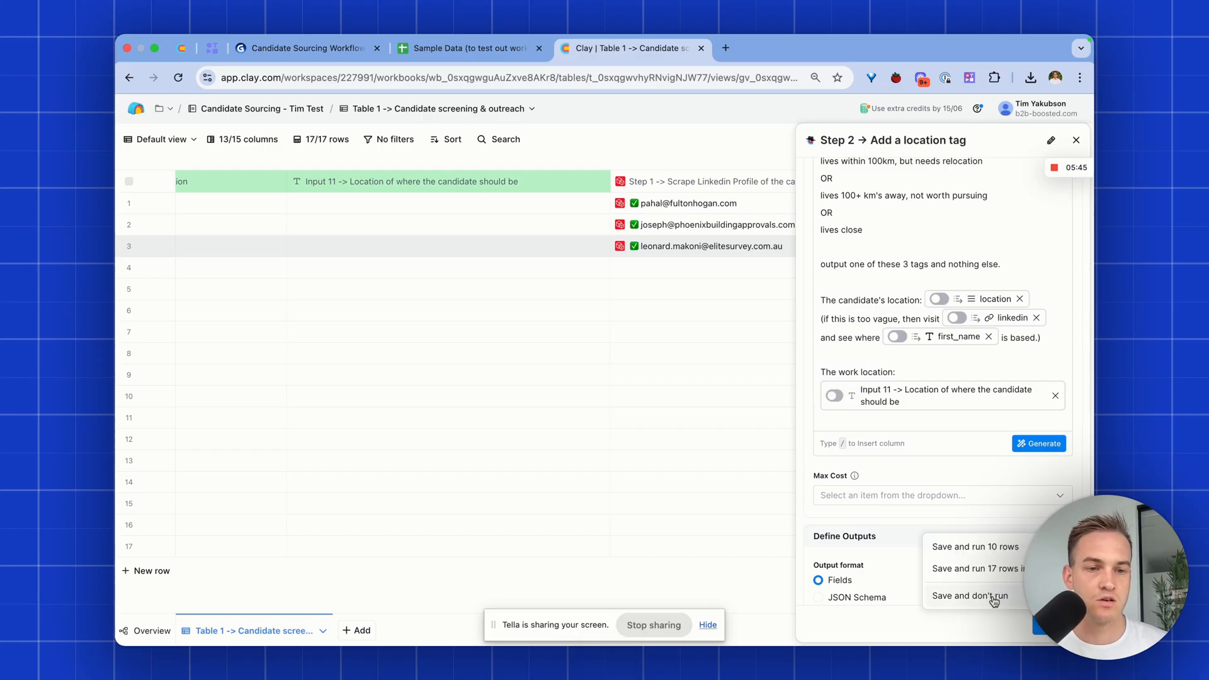
pyautogui.click(998, 602)
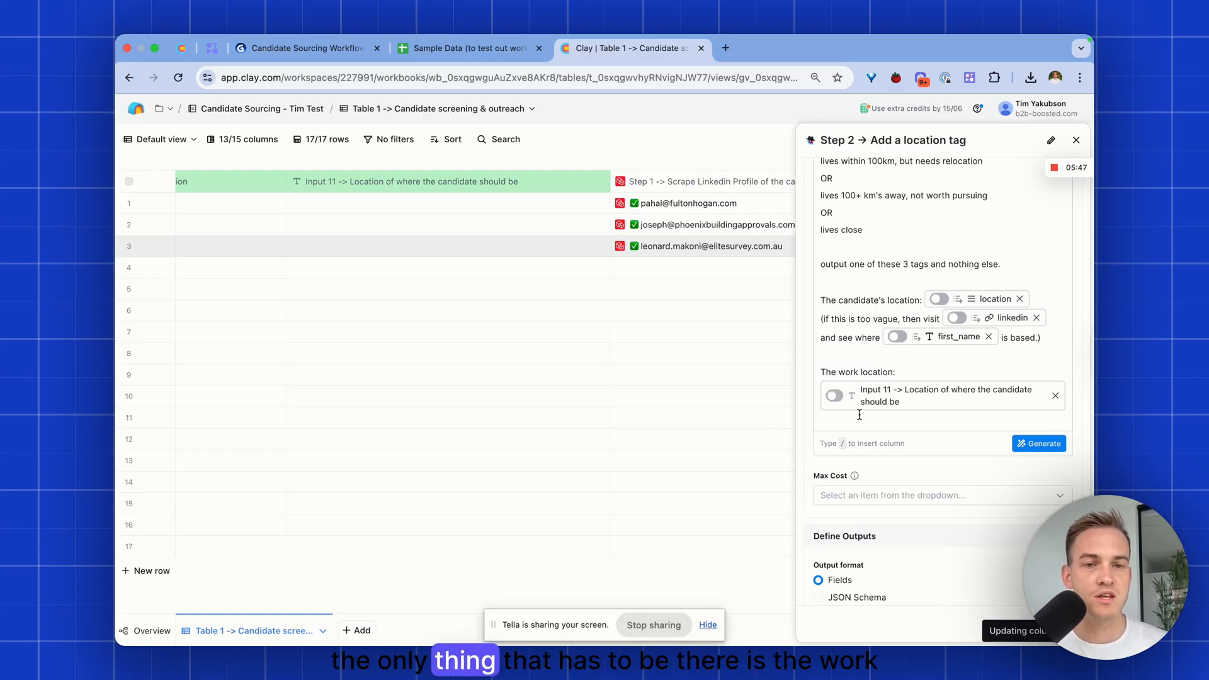
pyautogui.click(835, 395)
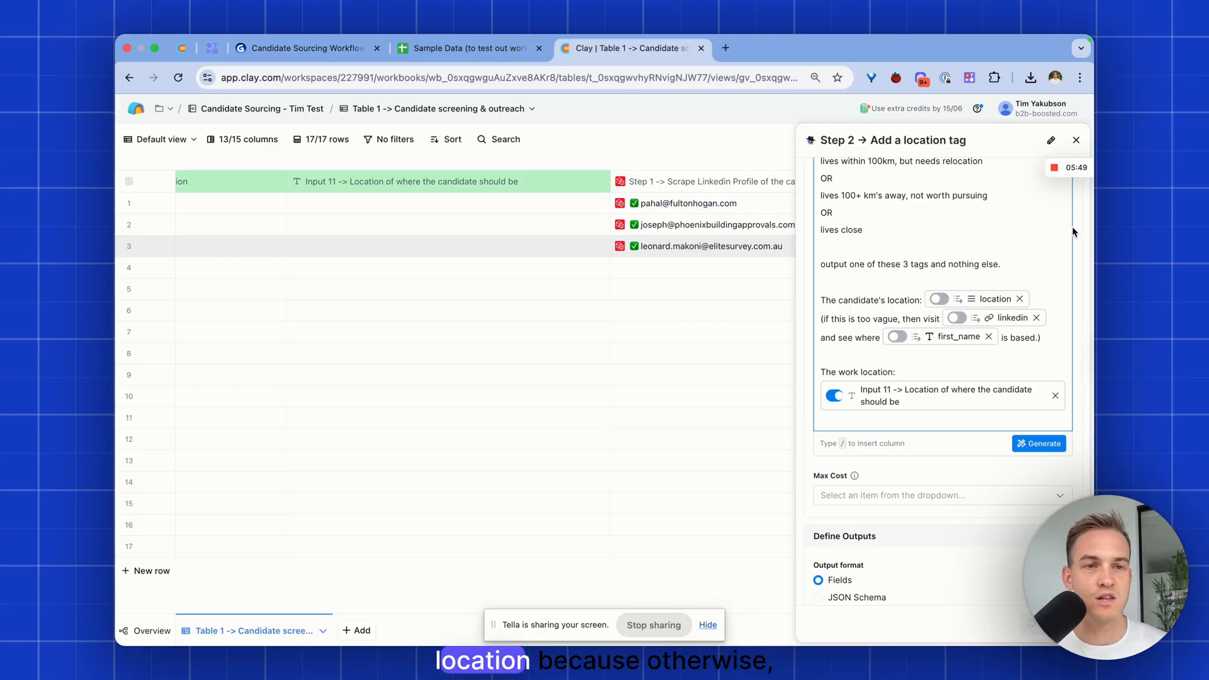
pyautogui.click(1076, 140)
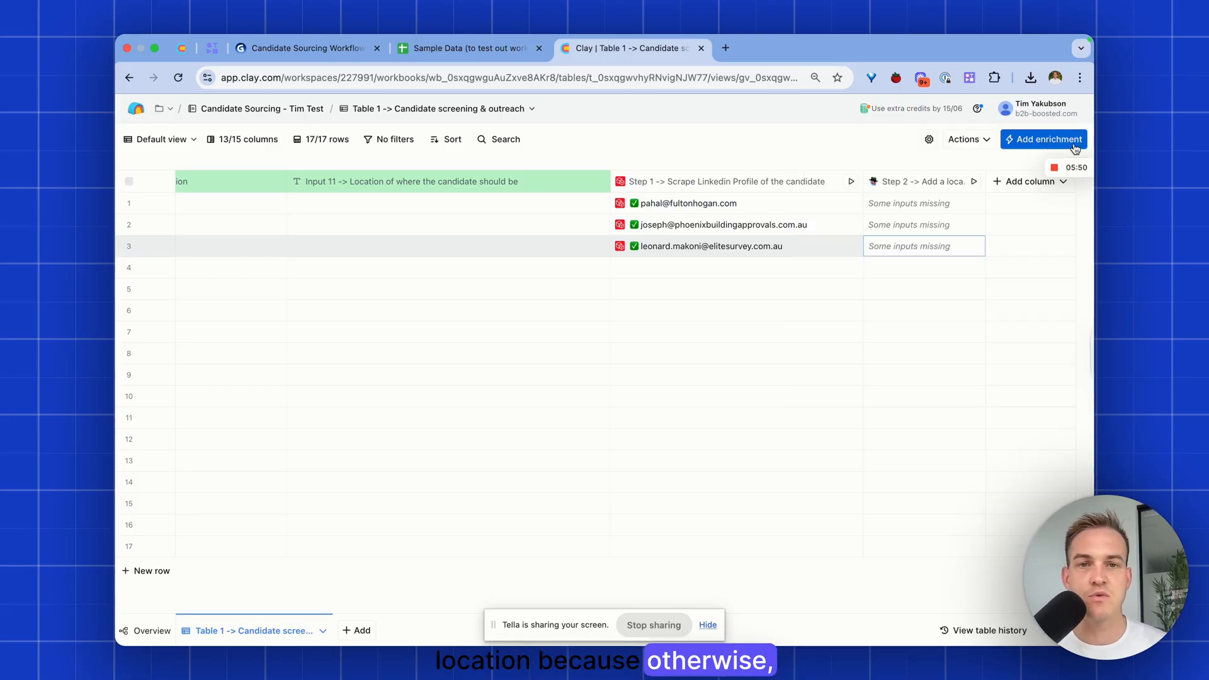
# Reopen the Step 2 column's configuration, make the first_name and linkedin inputs optional in its prompt, and close it
pyautogui.click(892, 189)
pyautogui.click(900, 229)
pyautogui.scroll(-10, 970, 385)
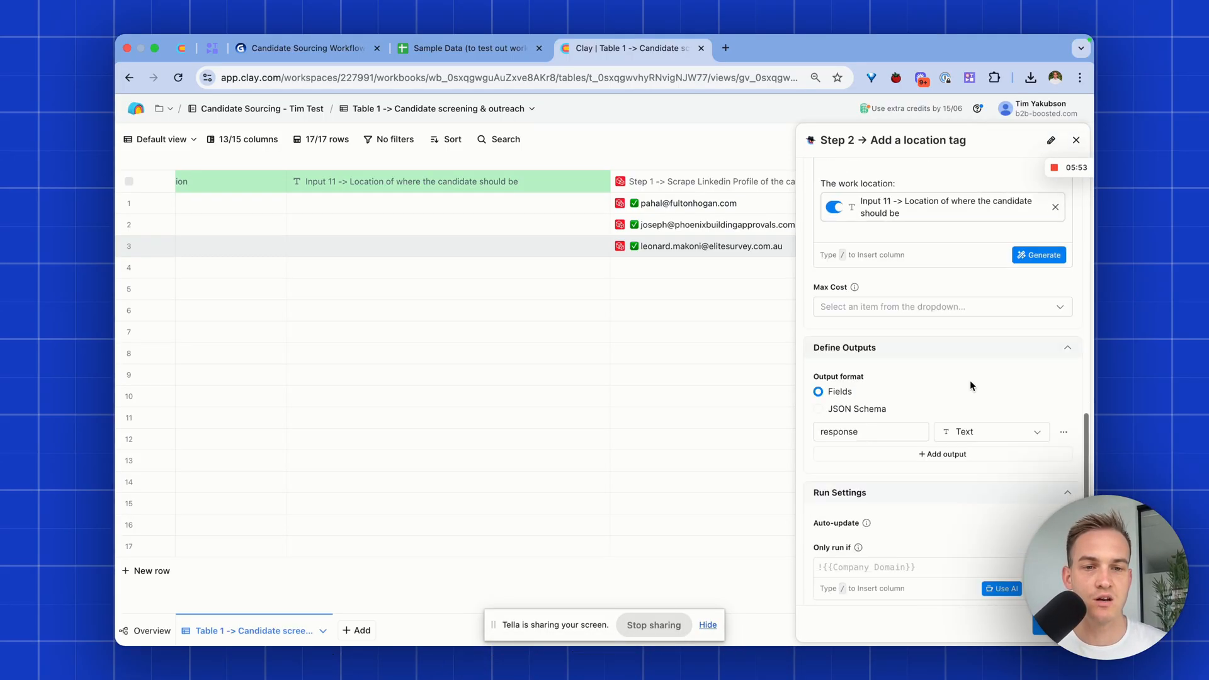
pyautogui.scroll(5, 955, 357)
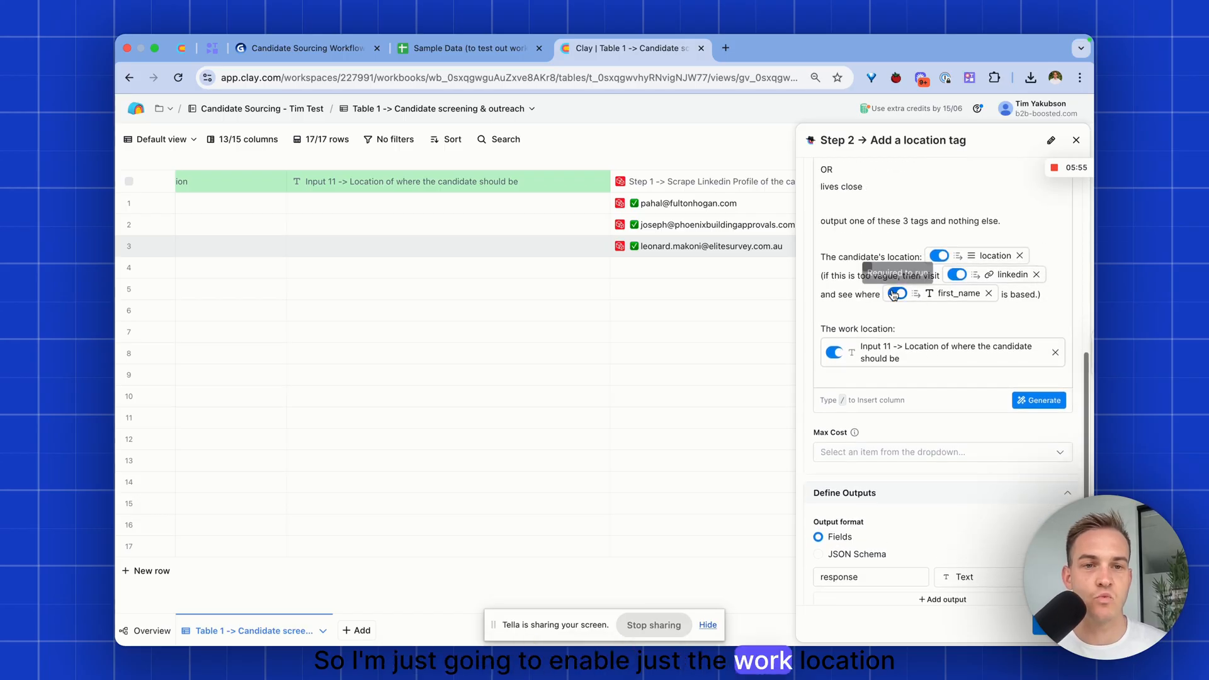
pyautogui.click(896, 294)
pyautogui.click(956, 274)
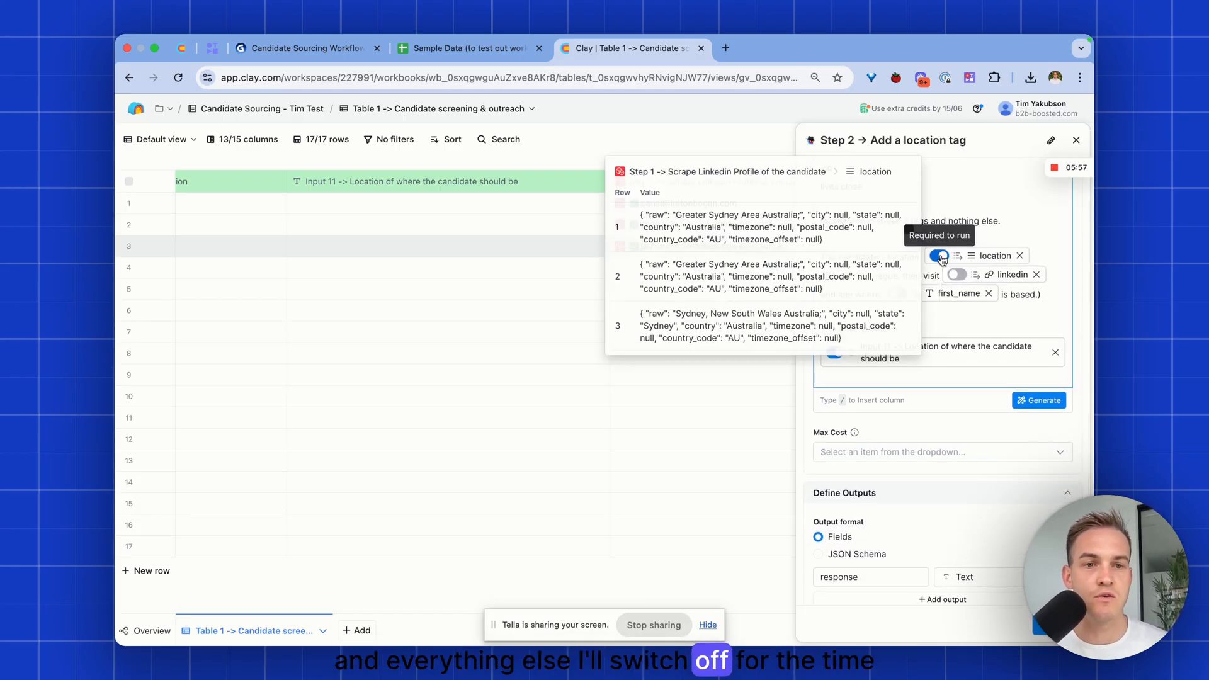
pyautogui.press('Escape')
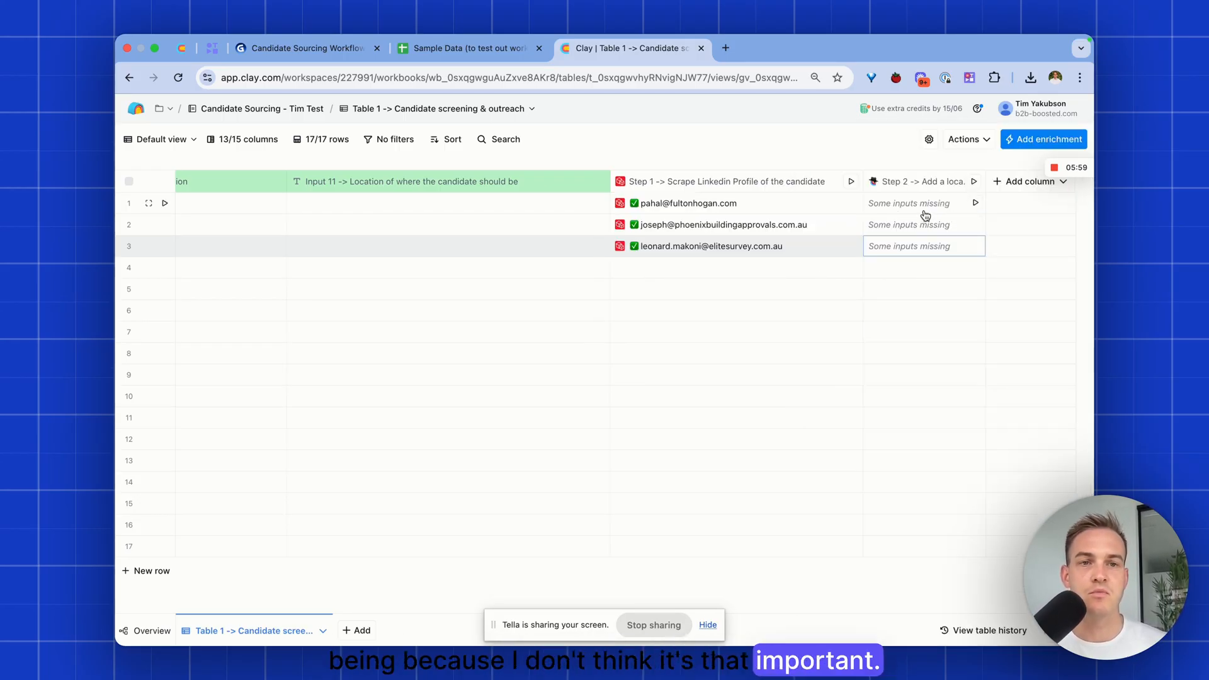
# Enter Sydney as the Input 11 location of where the candidate should be in rows 1, 2 and 3
pyautogui.hscroll(-5, 852, 202)
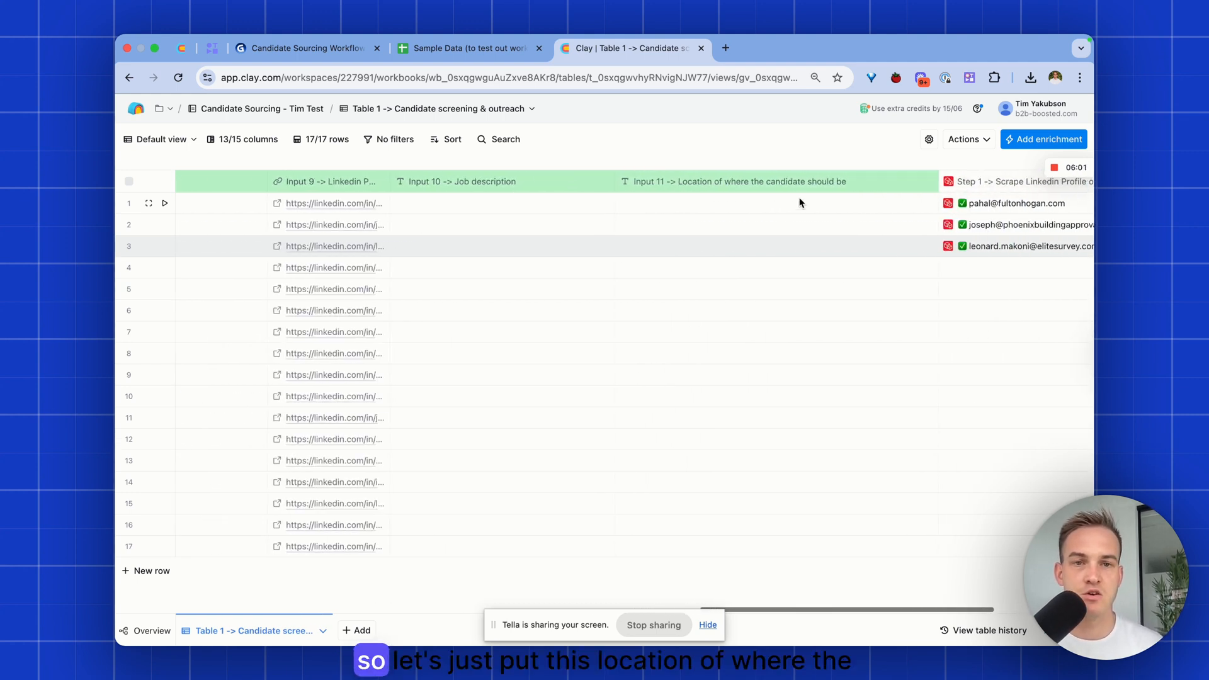
pyautogui.doubleClick(781, 205)
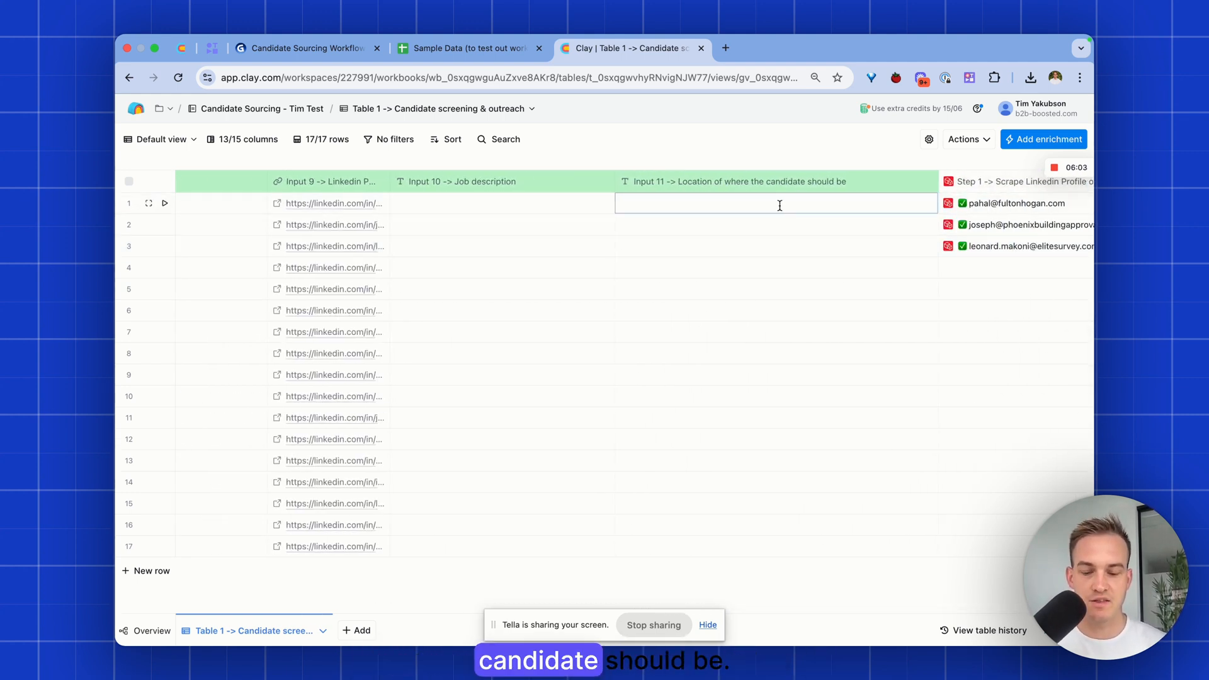
pyautogui.write('Sydney')
pyautogui.press('Return')
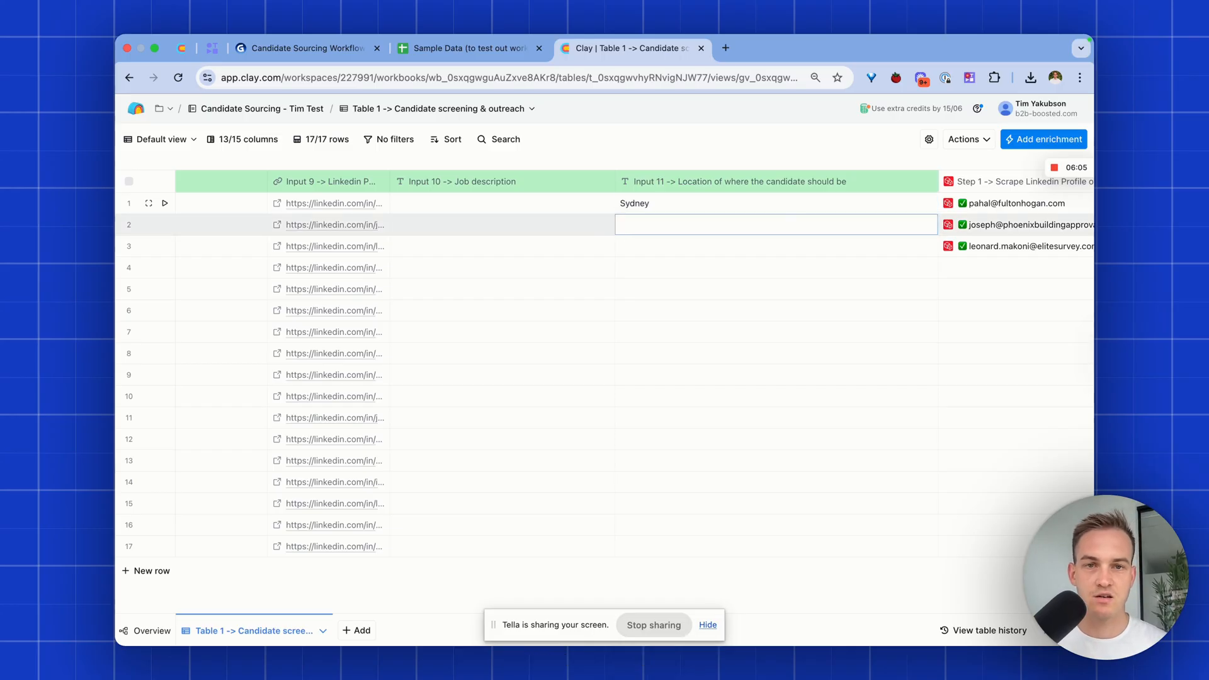
pyautogui.doubleClick(779, 225)
pyautogui.write('Syde')
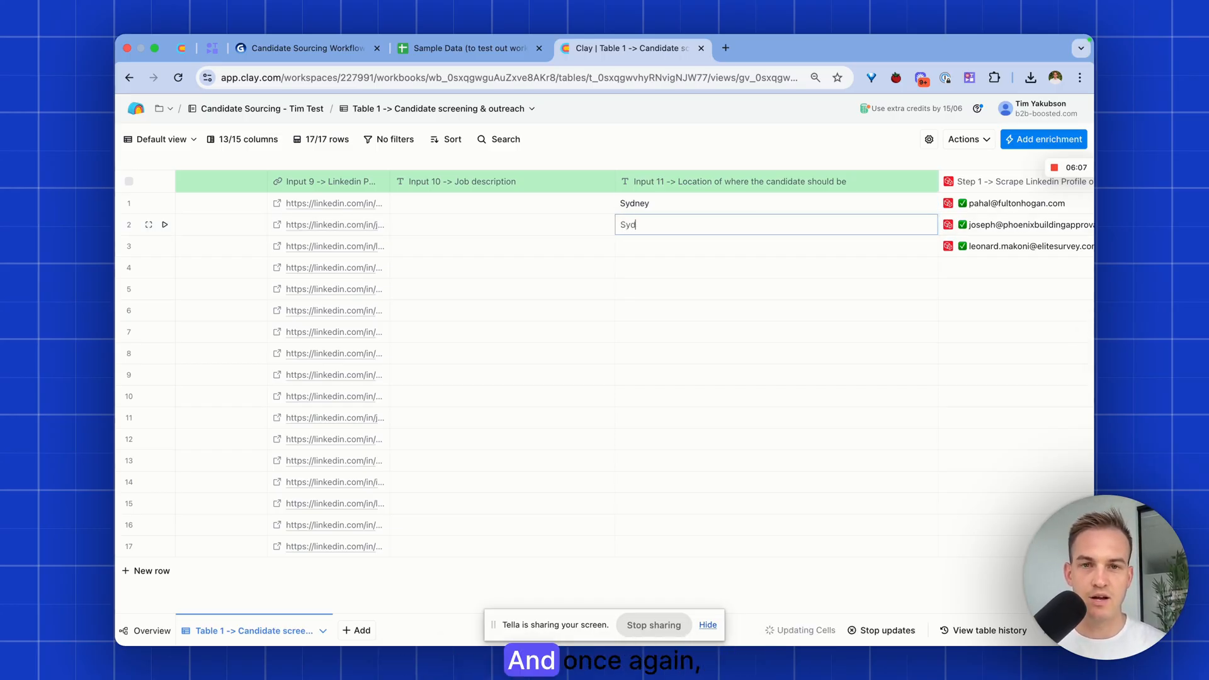
pyautogui.press('Return')
pyautogui.doubleClick(782, 246)
pyautogui.write('Sydney')
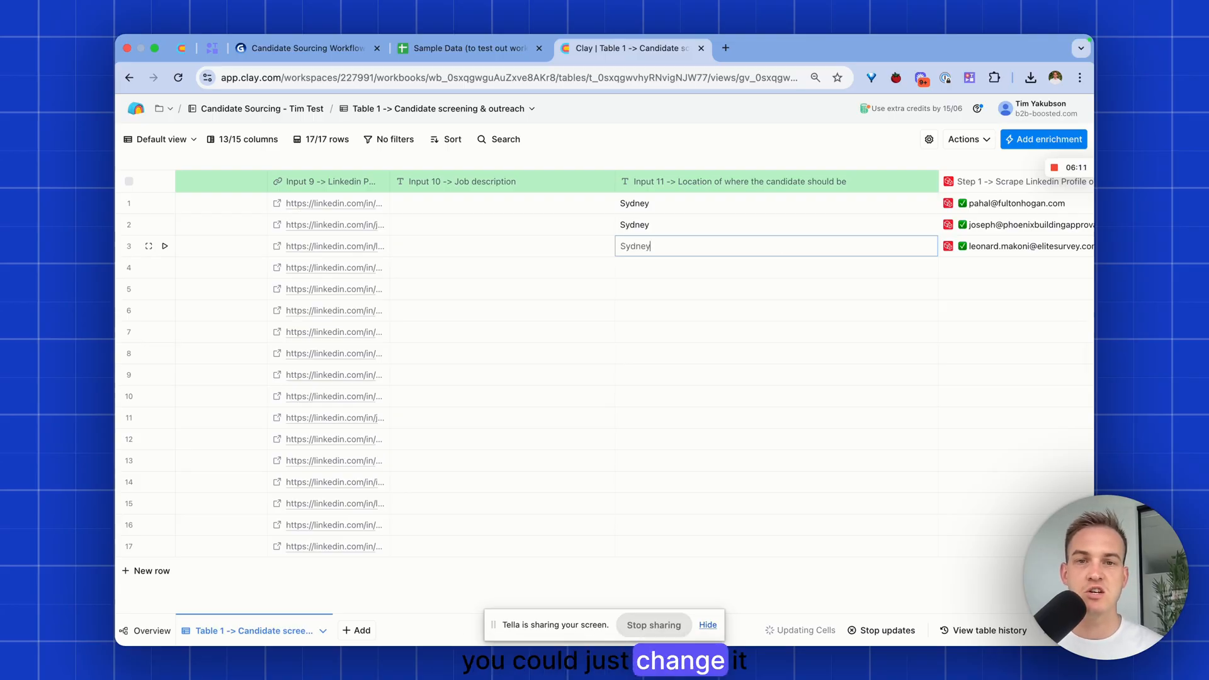
pyautogui.press('Return')
# Look at the Input 11 column's settings and its column-wide value field, and close them without entering anything
pyautogui.hscroll(5, 784, 247)
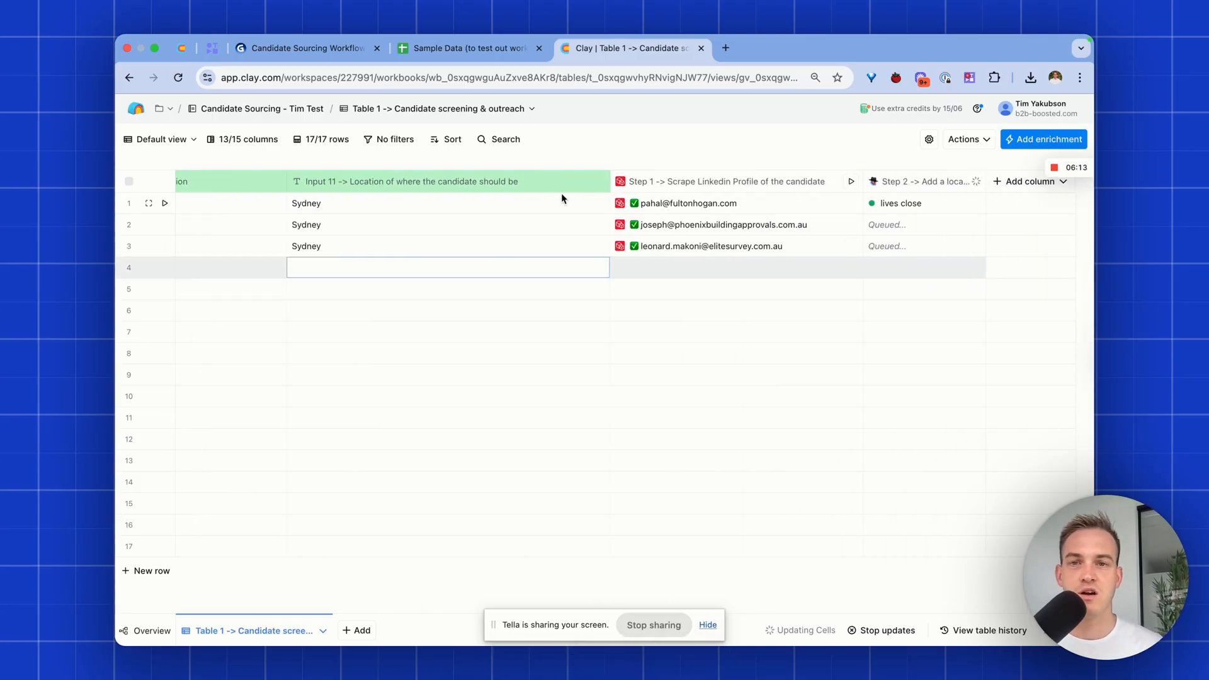
pyautogui.click(522, 189)
pyautogui.click(504, 233)
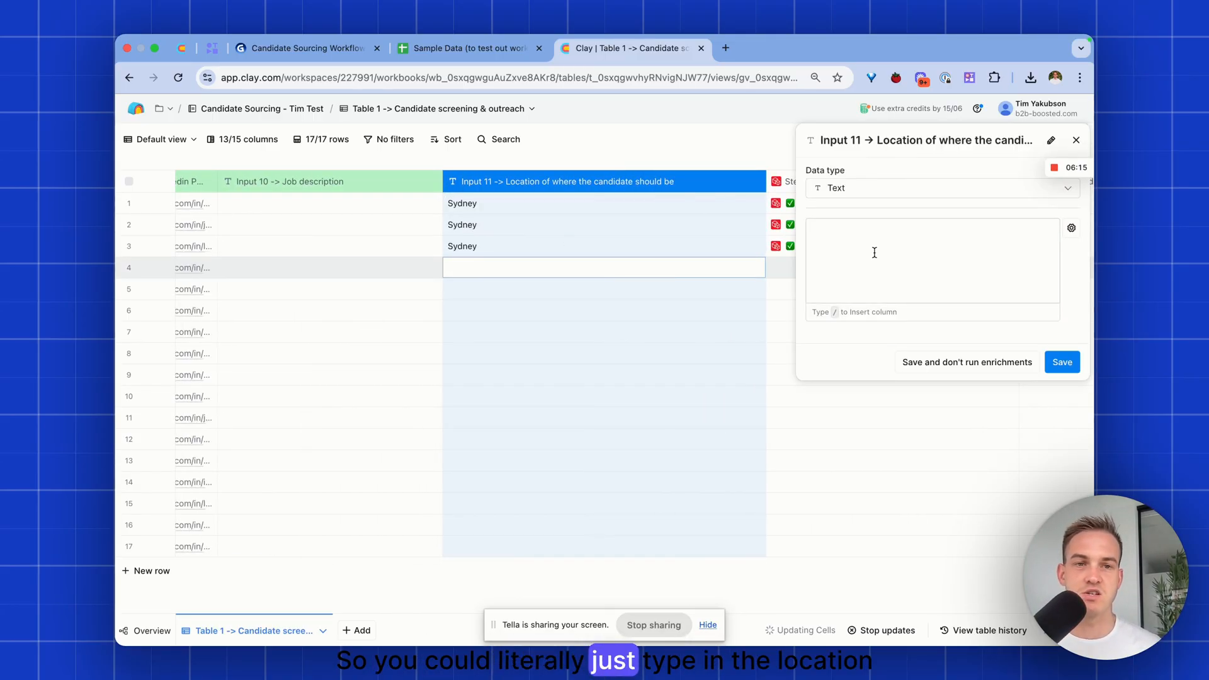
pyautogui.click(881, 250)
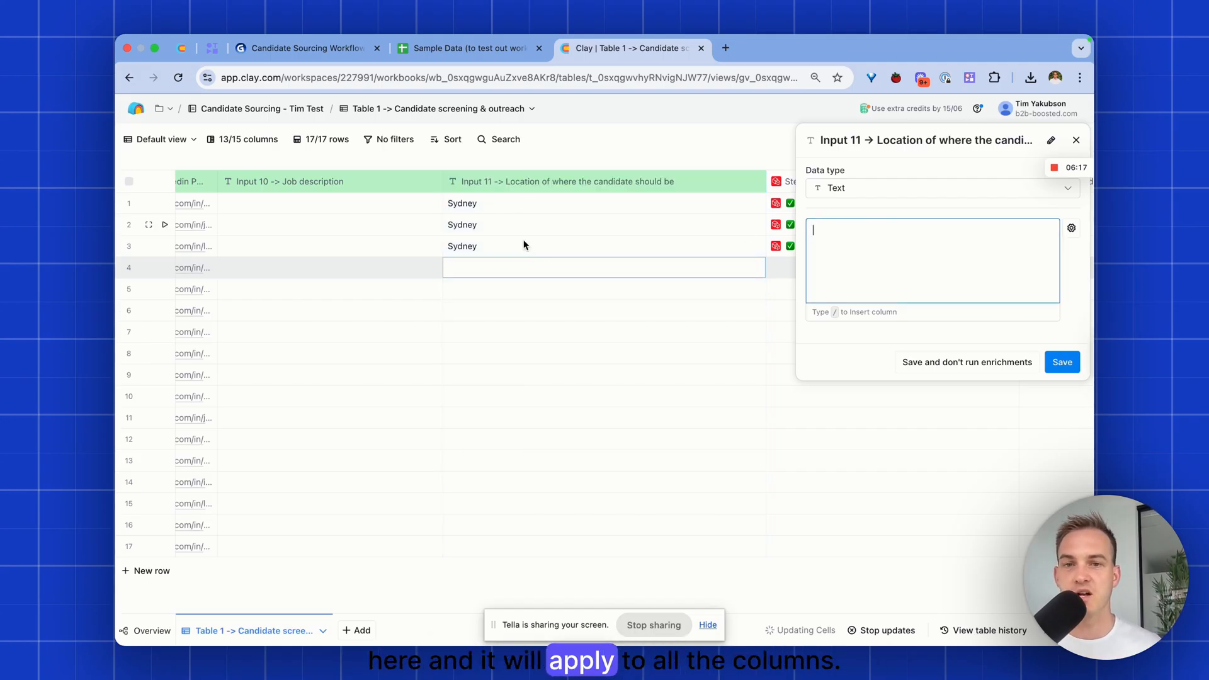
pyautogui.click(1078, 143)
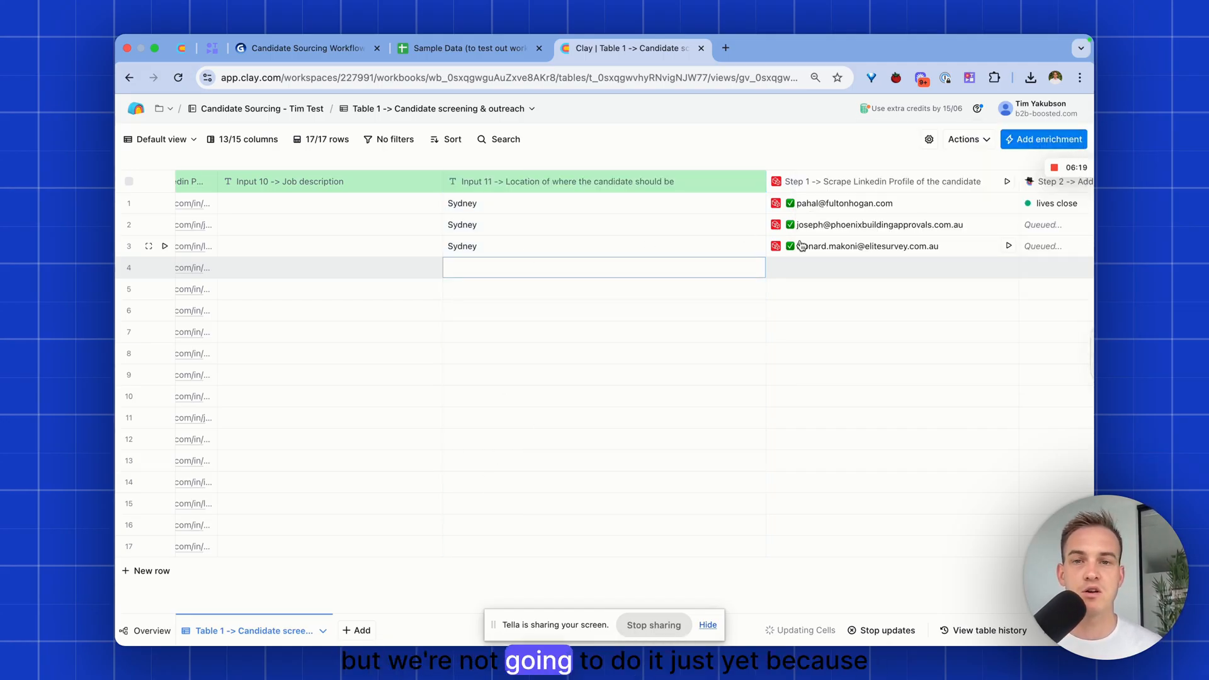
# Widen the Step 2 location tag column enough to fit its full name
pyautogui.hscroll(5, 801, 240)
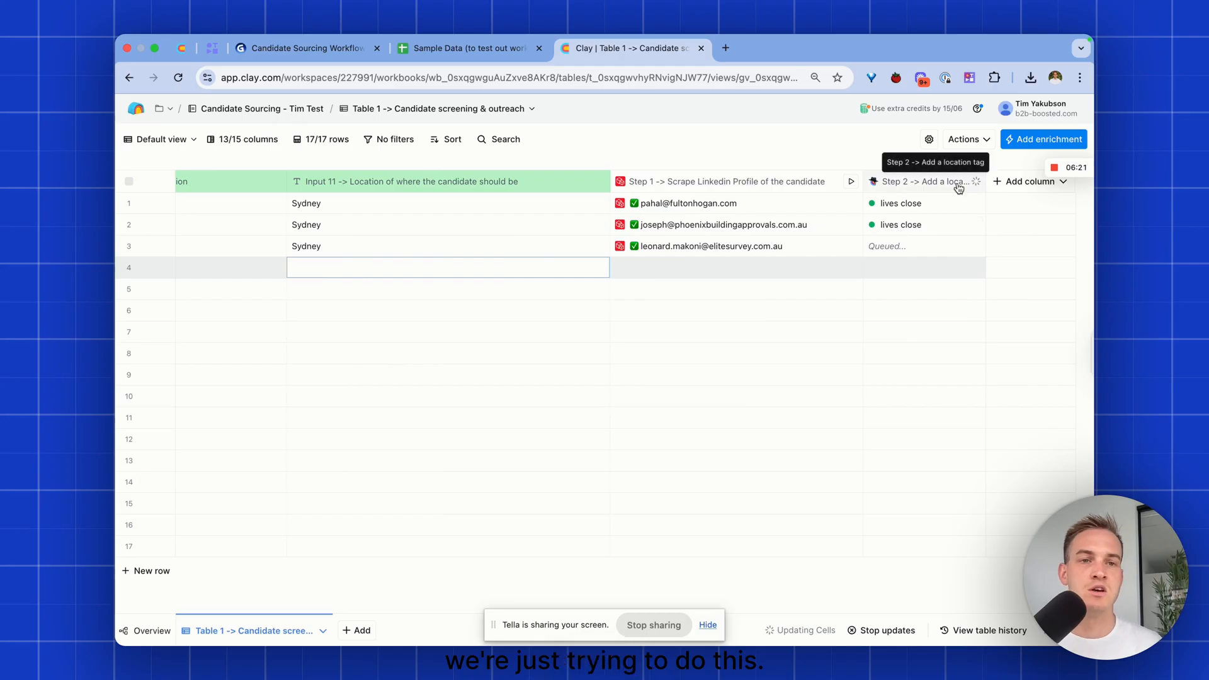
pyautogui.moveTo(986, 182); pyautogui.dragTo(1081, 181)
pyautogui.hscroll(2, 1000, 243)
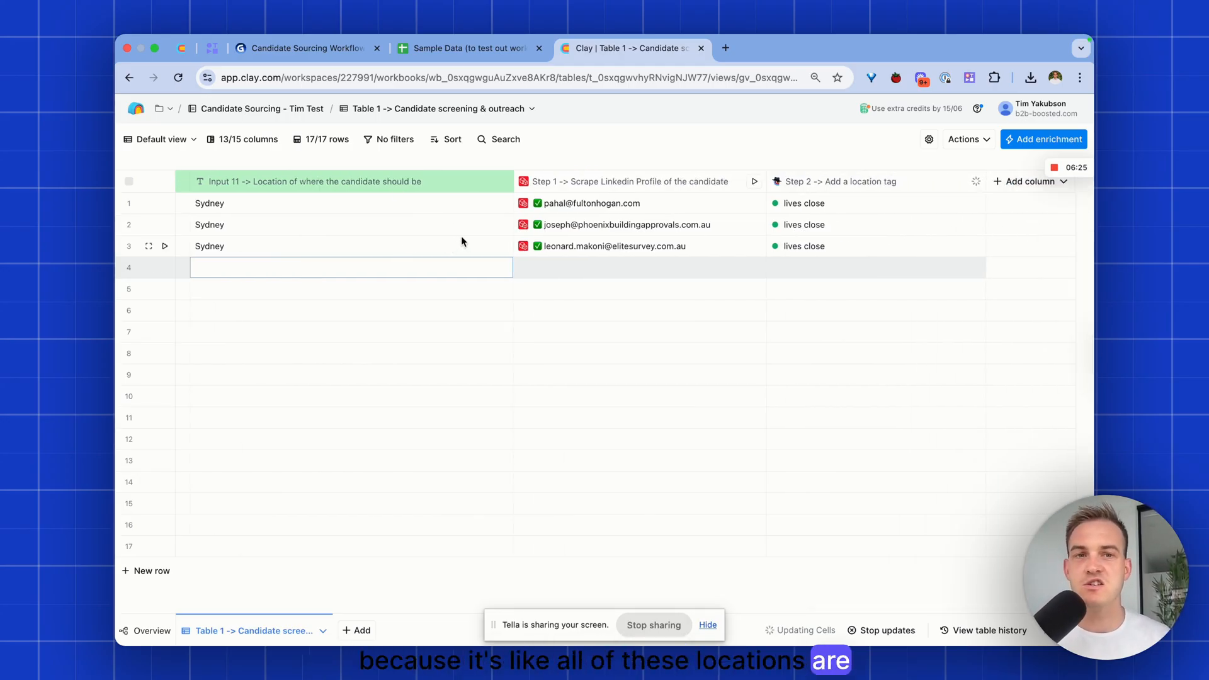
# Add the Response from row 2's Step 2 location tag result as a new column named Location Tag
pyautogui.click(804, 232)
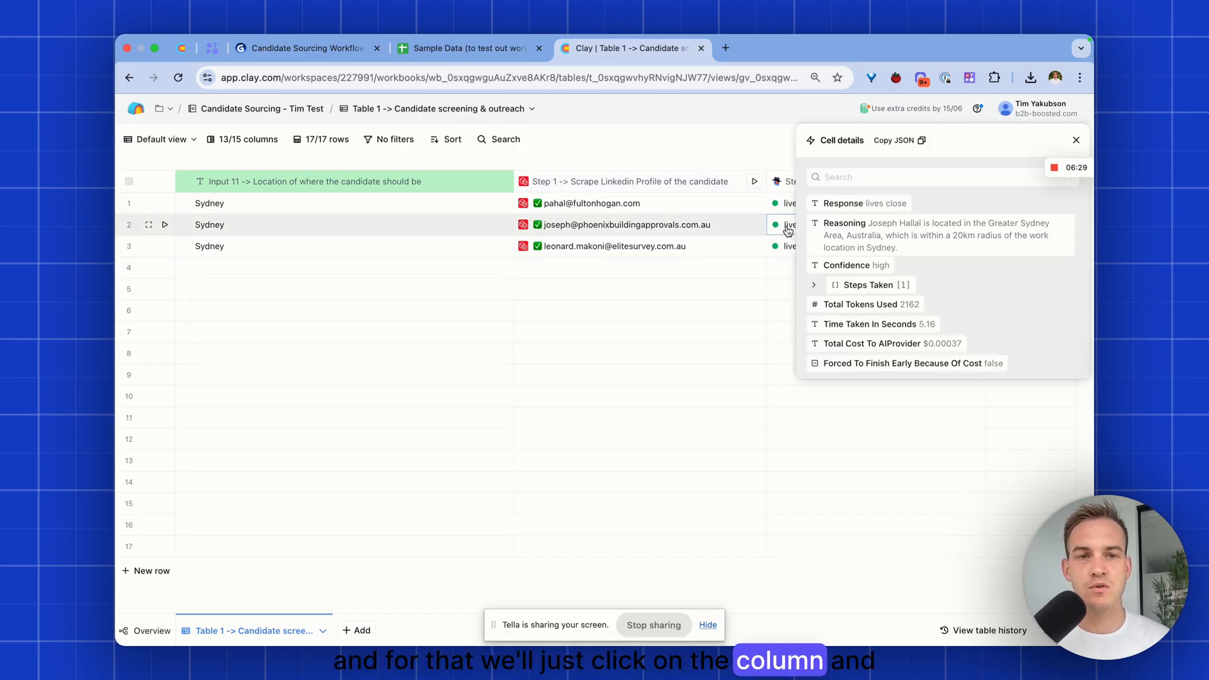
pyautogui.moveTo(847, 208)
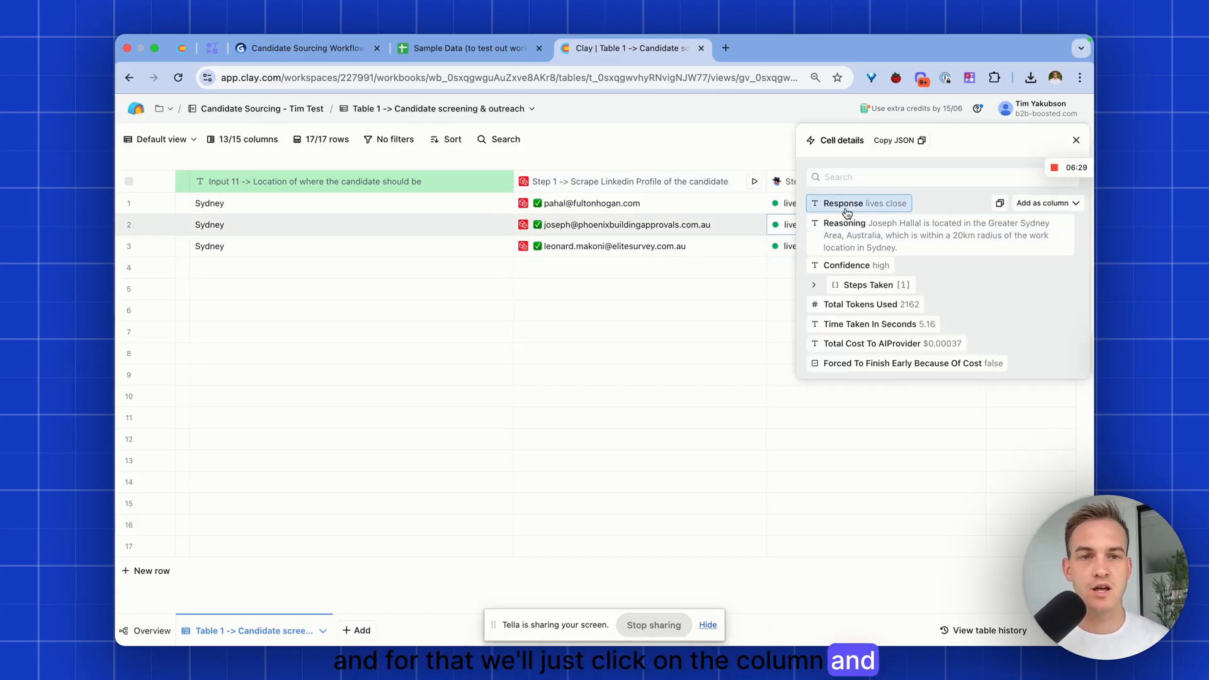
pyautogui.click(1036, 203)
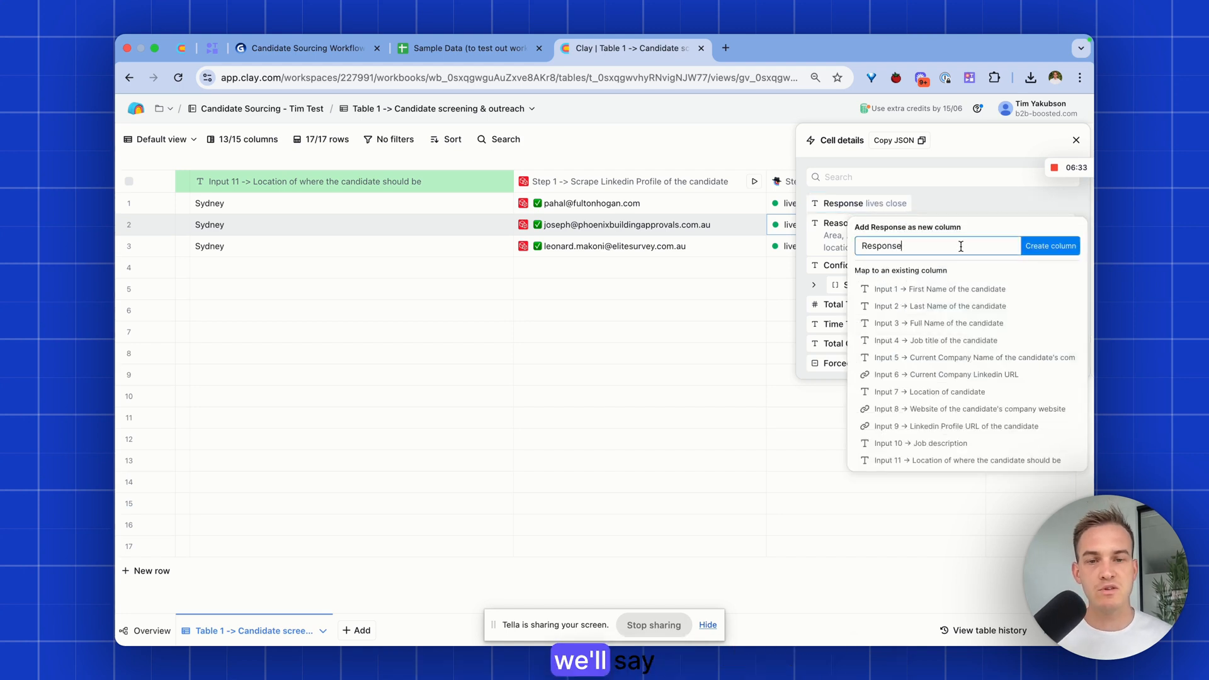
pyautogui.write('Location Tag')
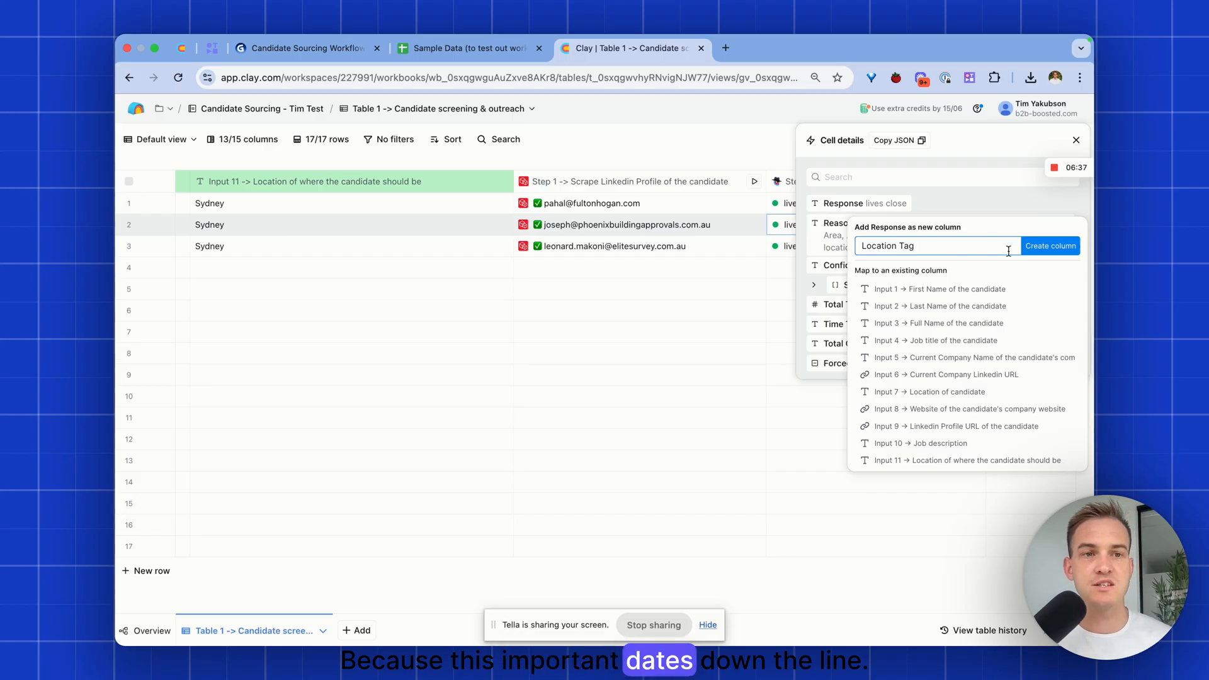
pyautogui.click(1043, 251)
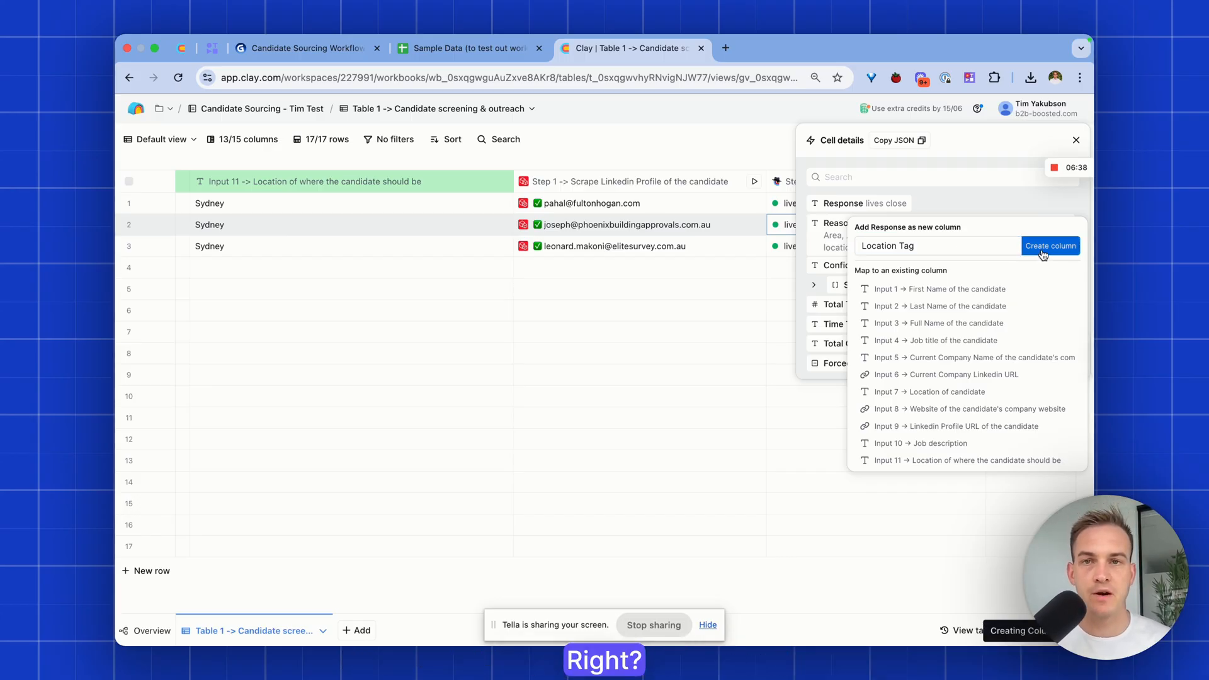
# Review the location and job-description screening points on the Candidate Sourcing Workflow slide, return to the Clay table and close the cell details
pyautogui.click(293, 51)
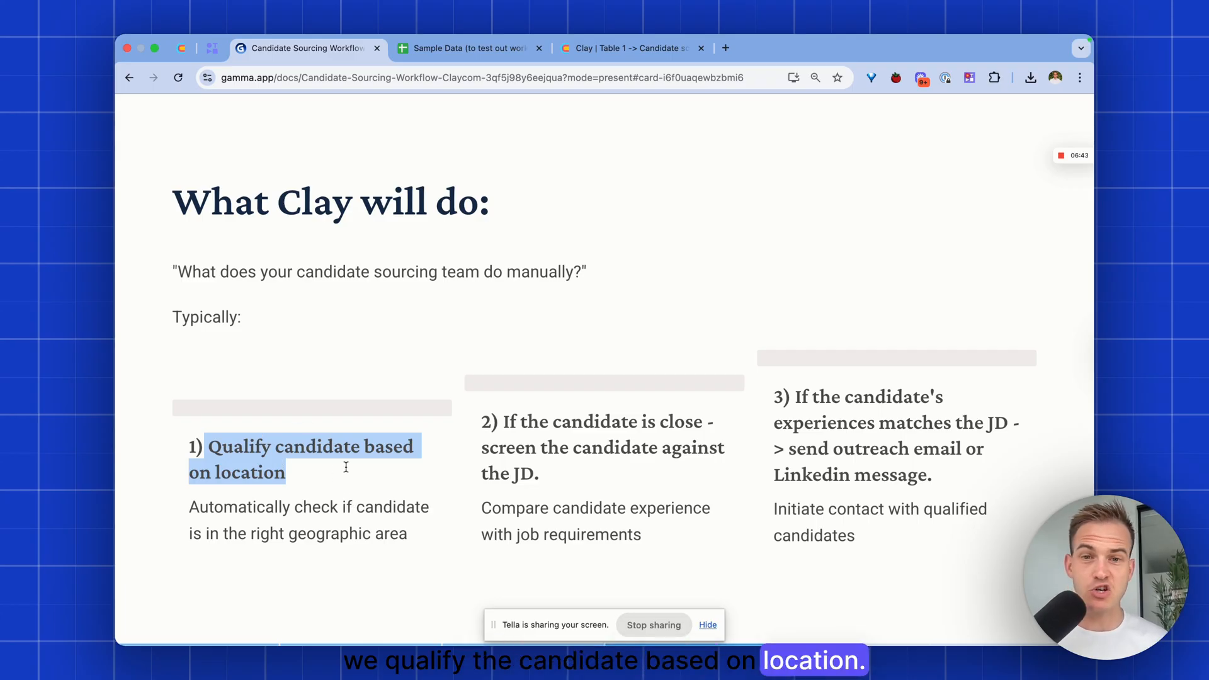
pyautogui.moveTo(481, 421); pyautogui.dragTo(548, 480)
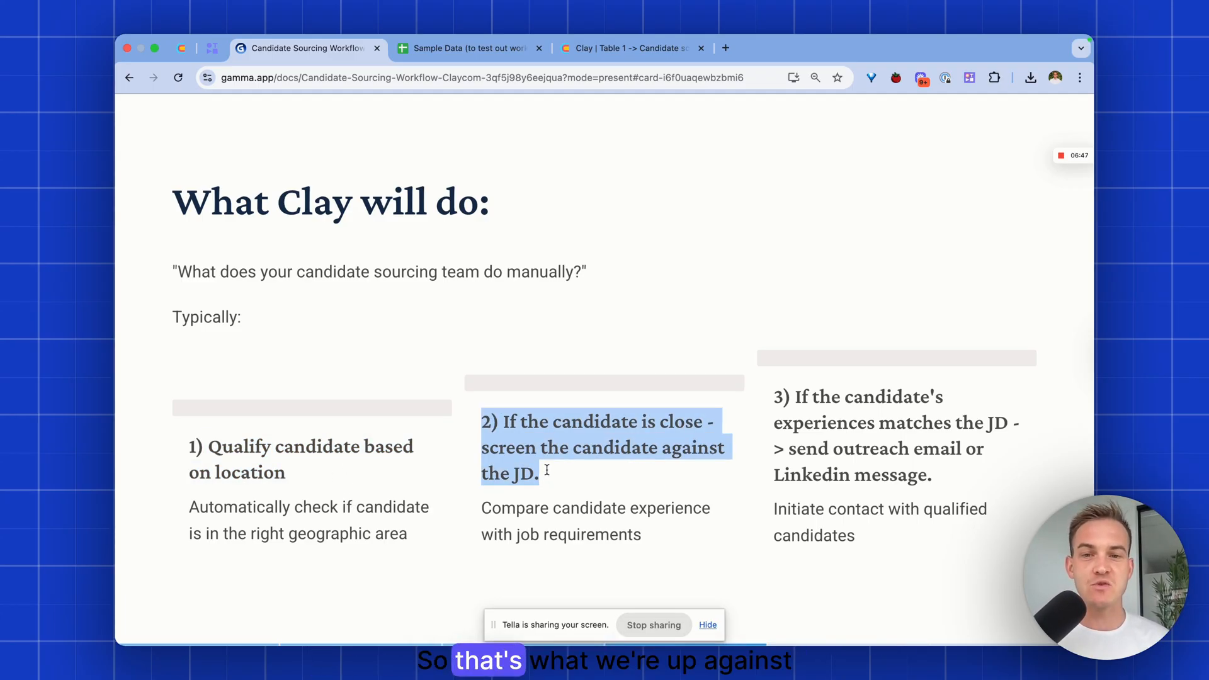
pyautogui.click(620, 48)
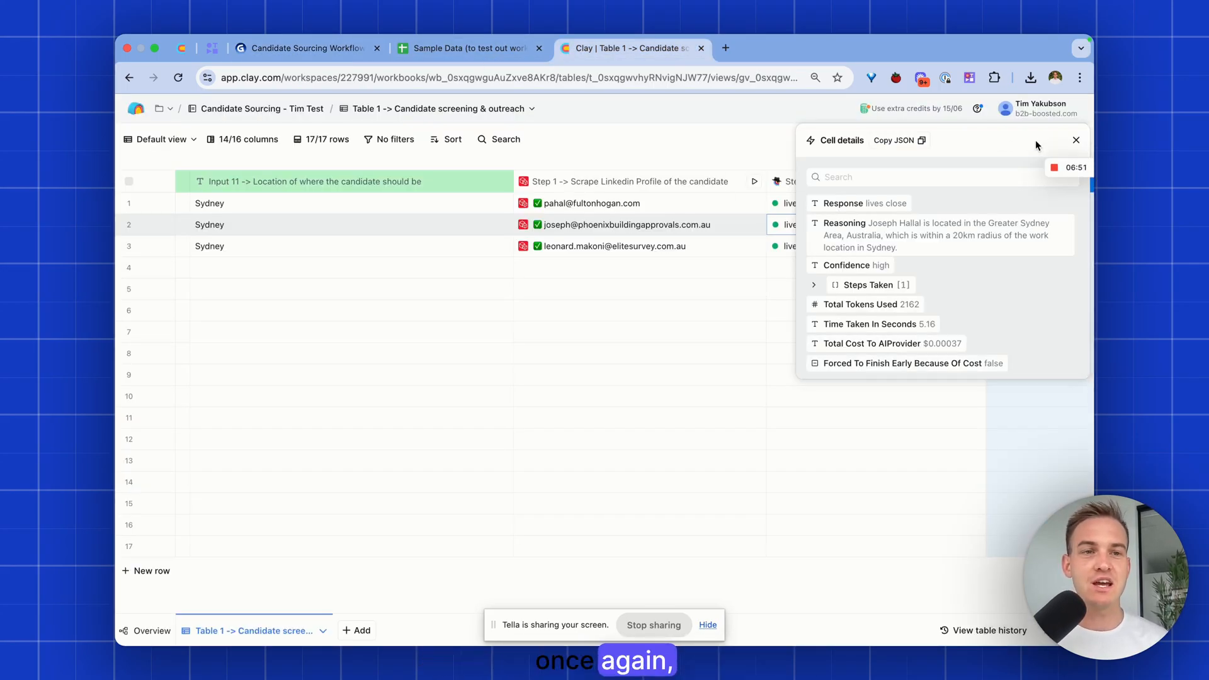
pyautogui.click(1076, 140)
# Look at the Input 10 job description column's settings and its column-wide value field, and close them without entering anything
pyautogui.hscroll(-4, 758, 211)
pyautogui.hscroll(-3, 758, 212)
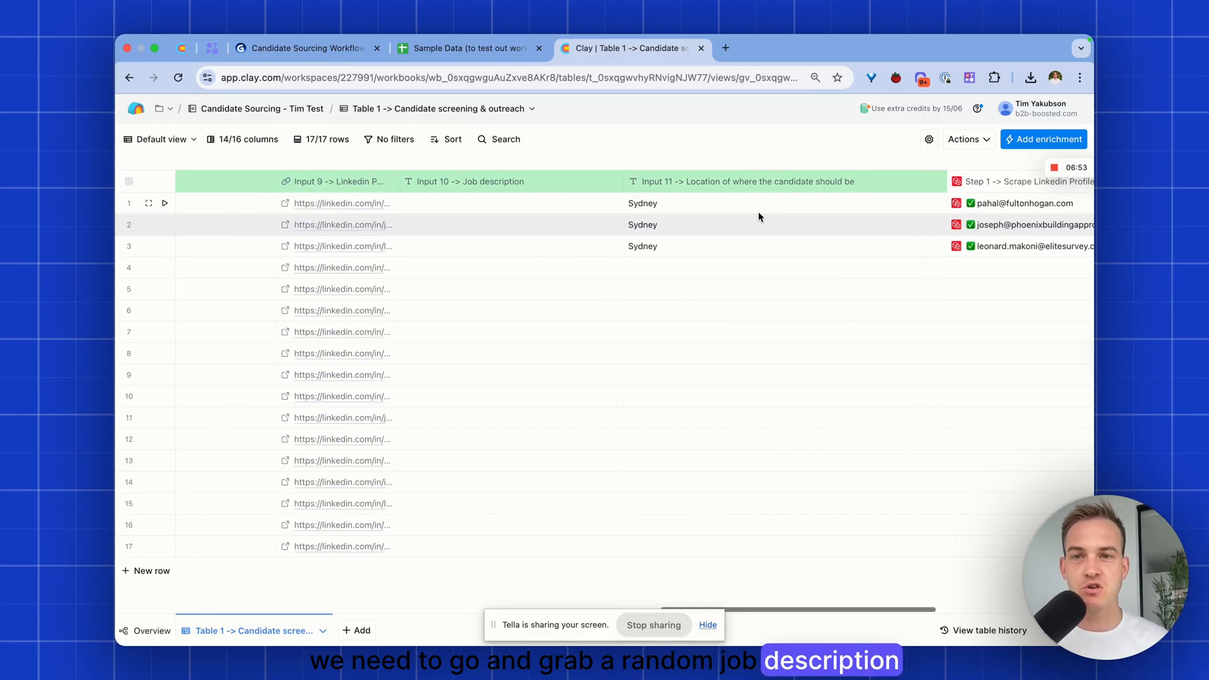
pyautogui.doubleClick(502, 205)
pyautogui.doubleClick(504, 226)
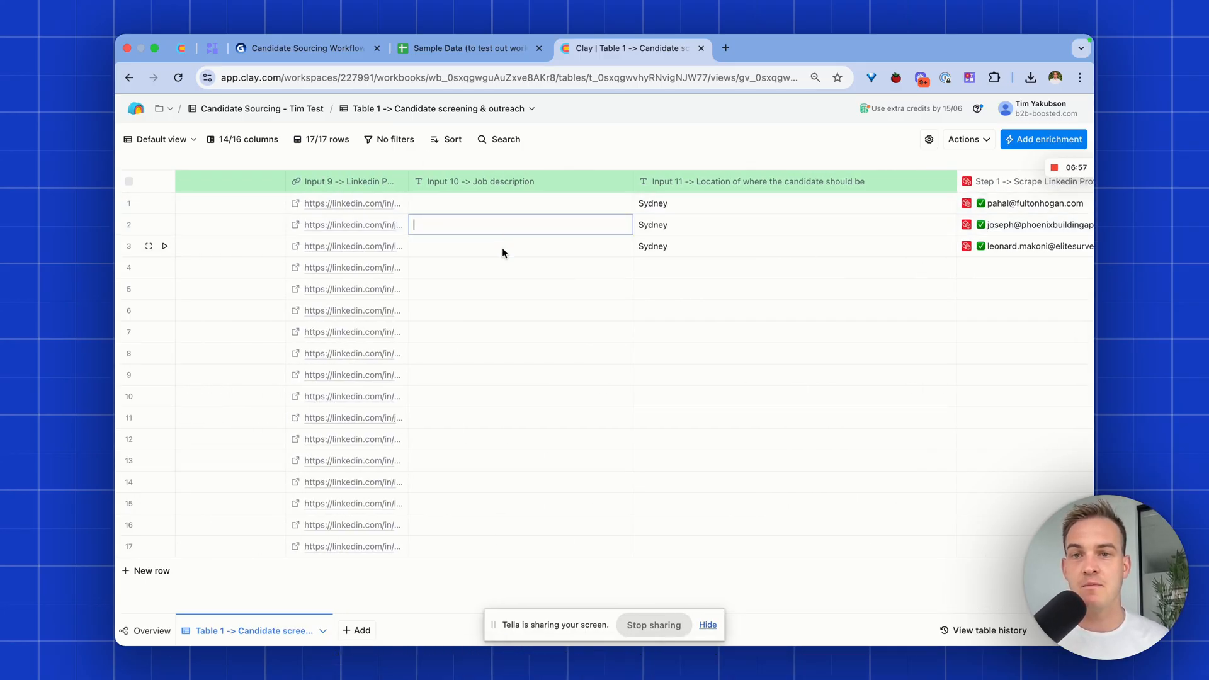
pyautogui.click(497, 182)
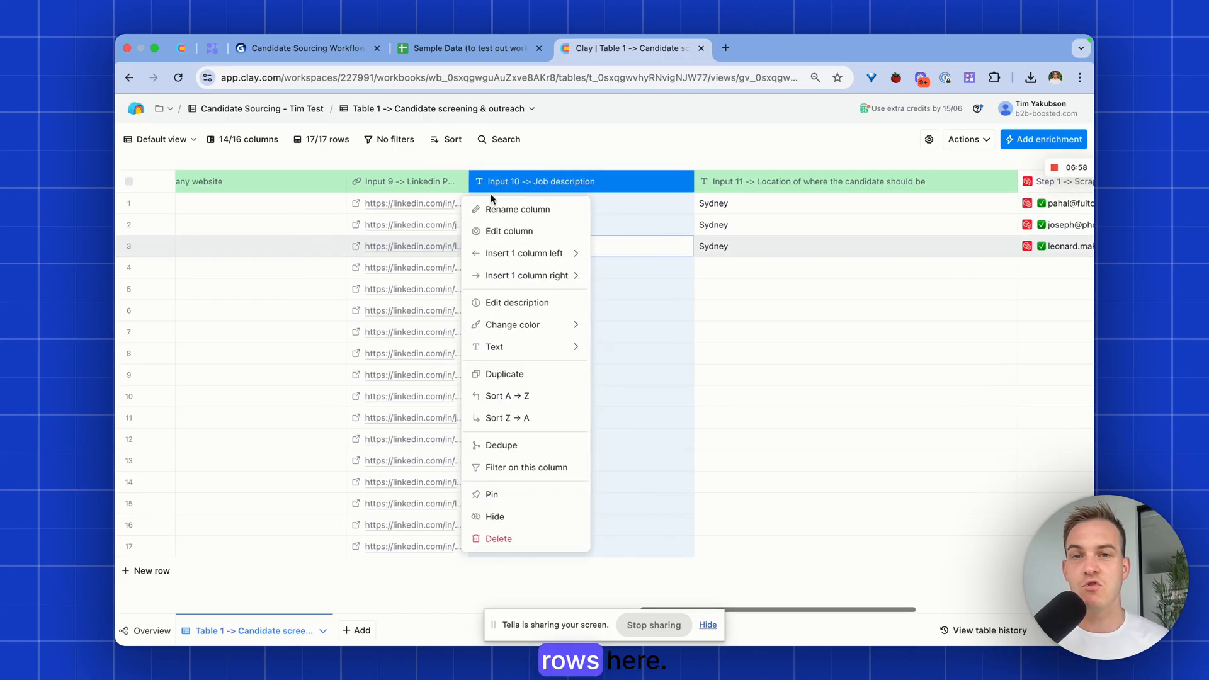
pyautogui.click(560, 233)
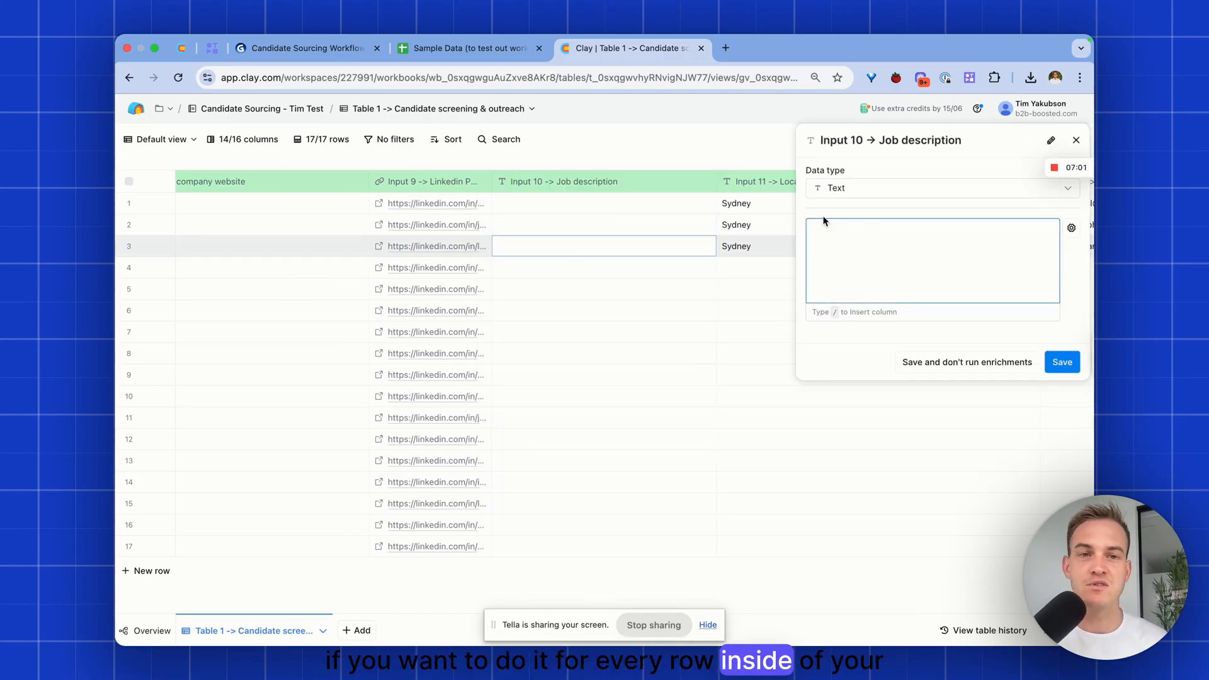
pyautogui.click(1075, 140)
# Paste the copied surveyor job description into row 1 of the Input 10 job description column
pyautogui.click(559, 204)
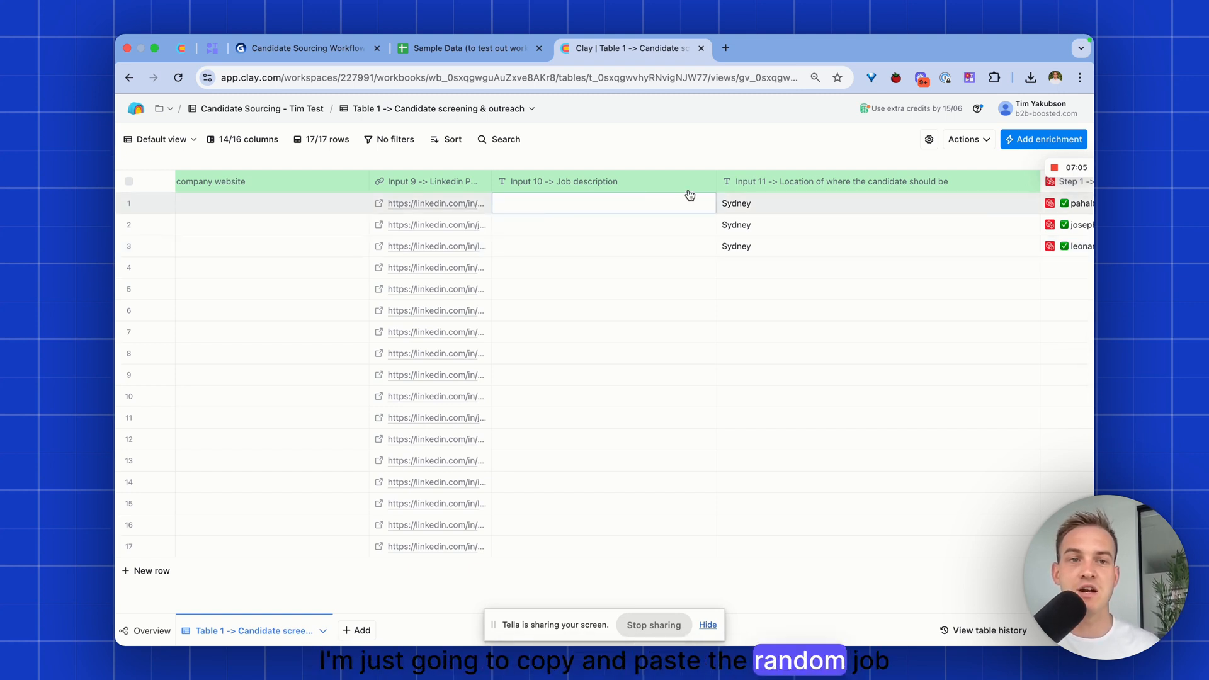
pyautogui.hotkey('ctrl', 'v')
pyautogui.hscroll(4, 817, 316)
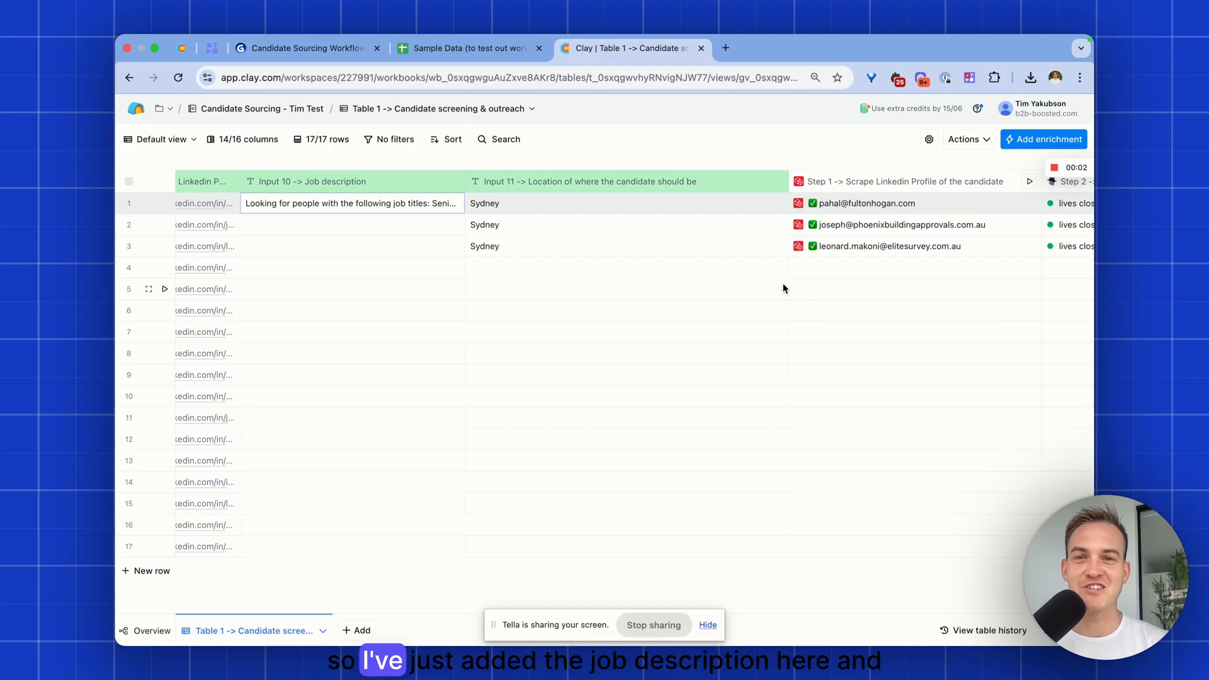
# Replace Mackay with Sydney as the preferred 100Km location in row 1's job description and leave the cell
pyautogui.doubleClick(385, 202)
pyautogui.scroll(-5, 354, 236)
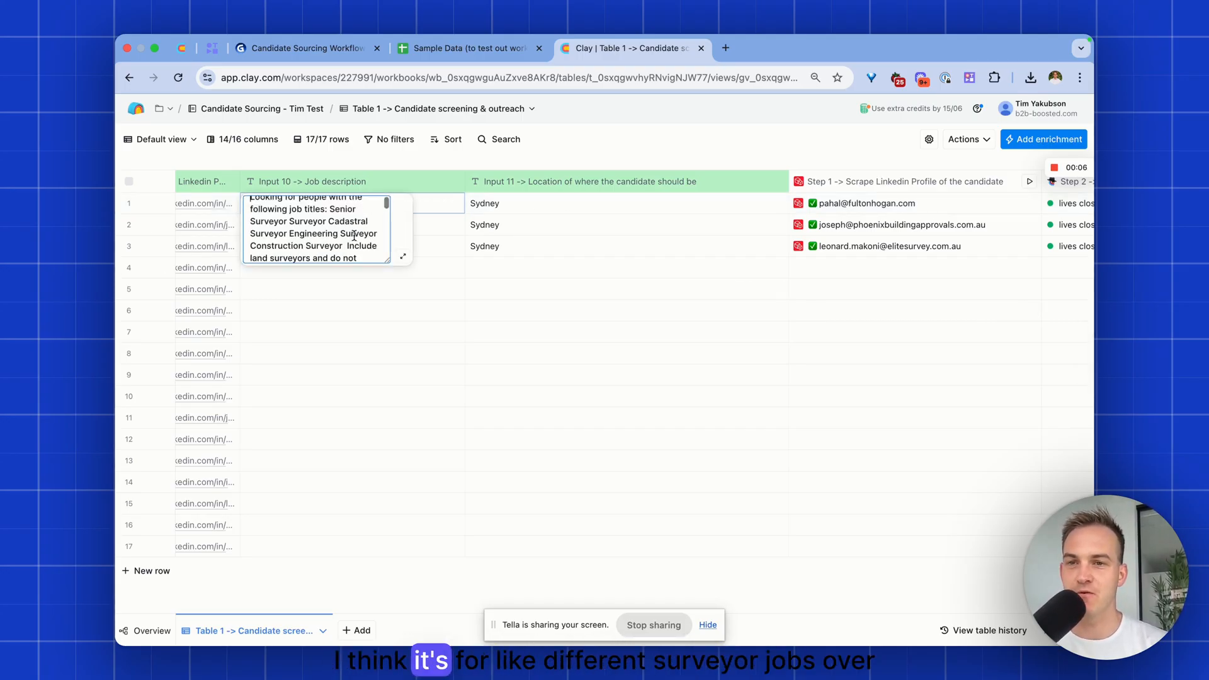
pyautogui.scroll(-1, 353, 242)
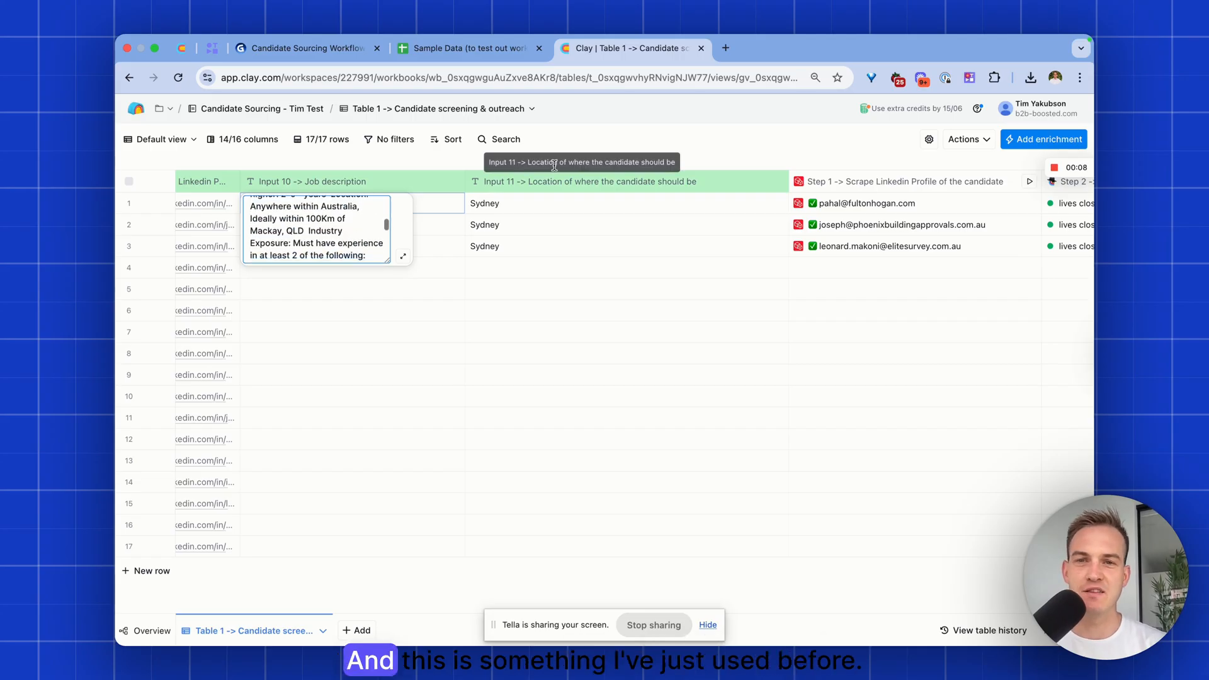
pyautogui.doubleClick(280, 231)
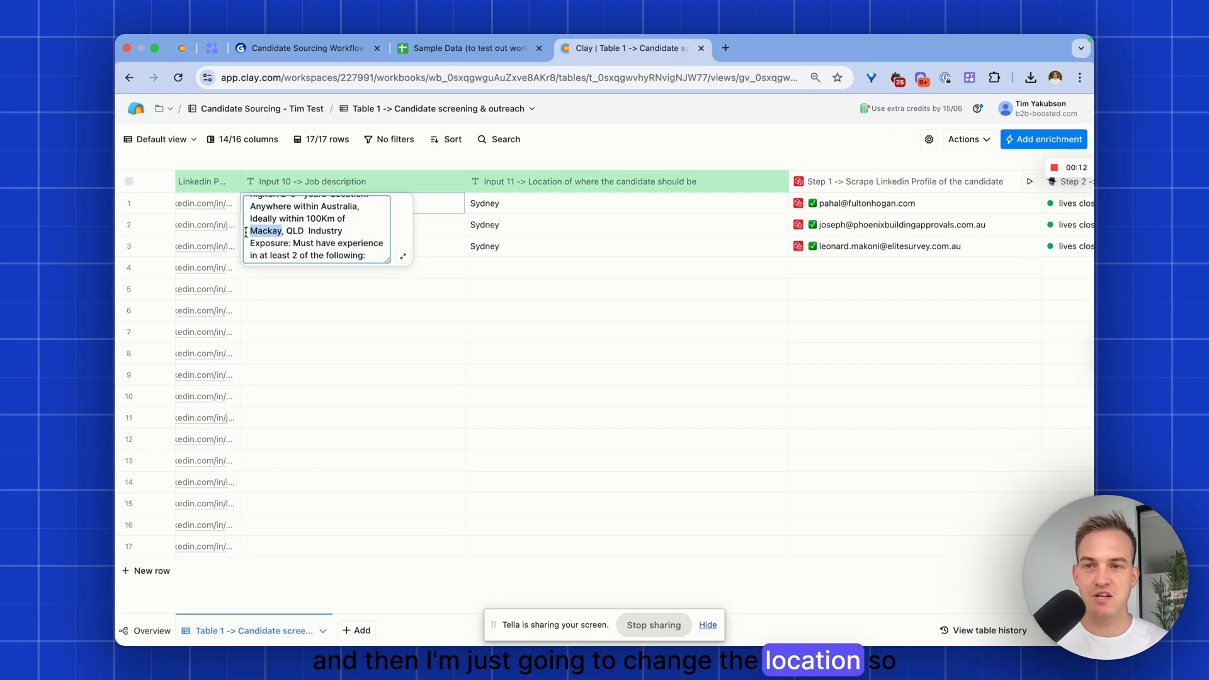
pyautogui.write('Sy')
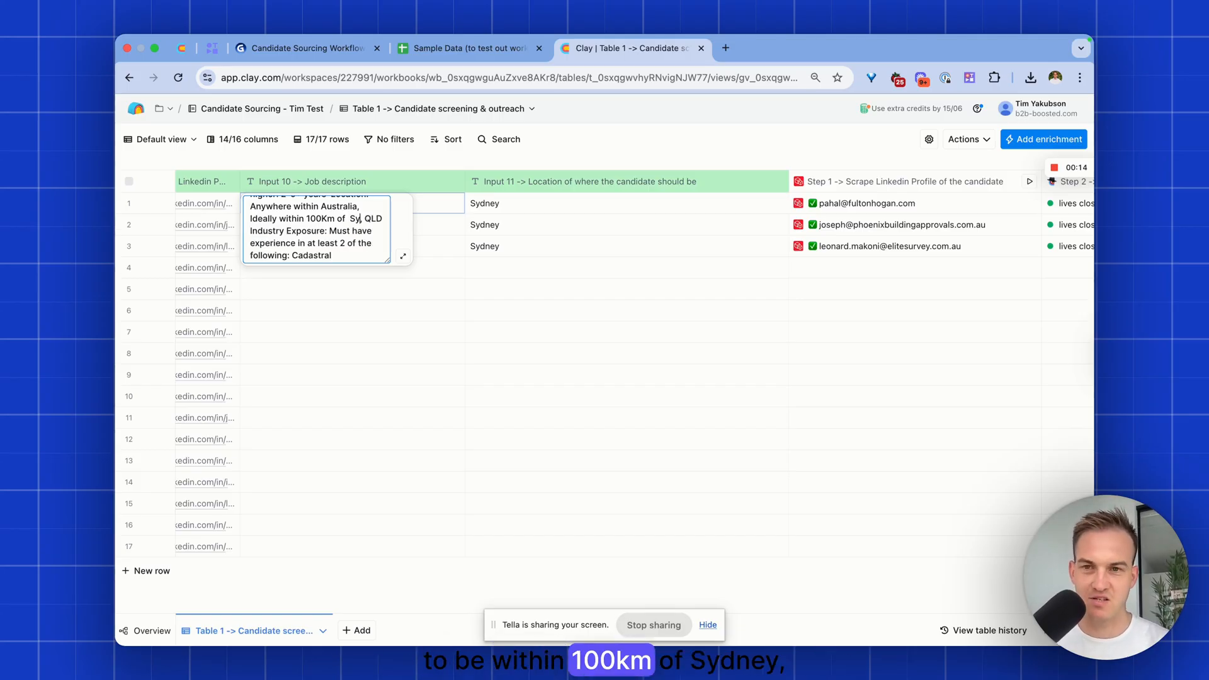
pyautogui.write('dney,')
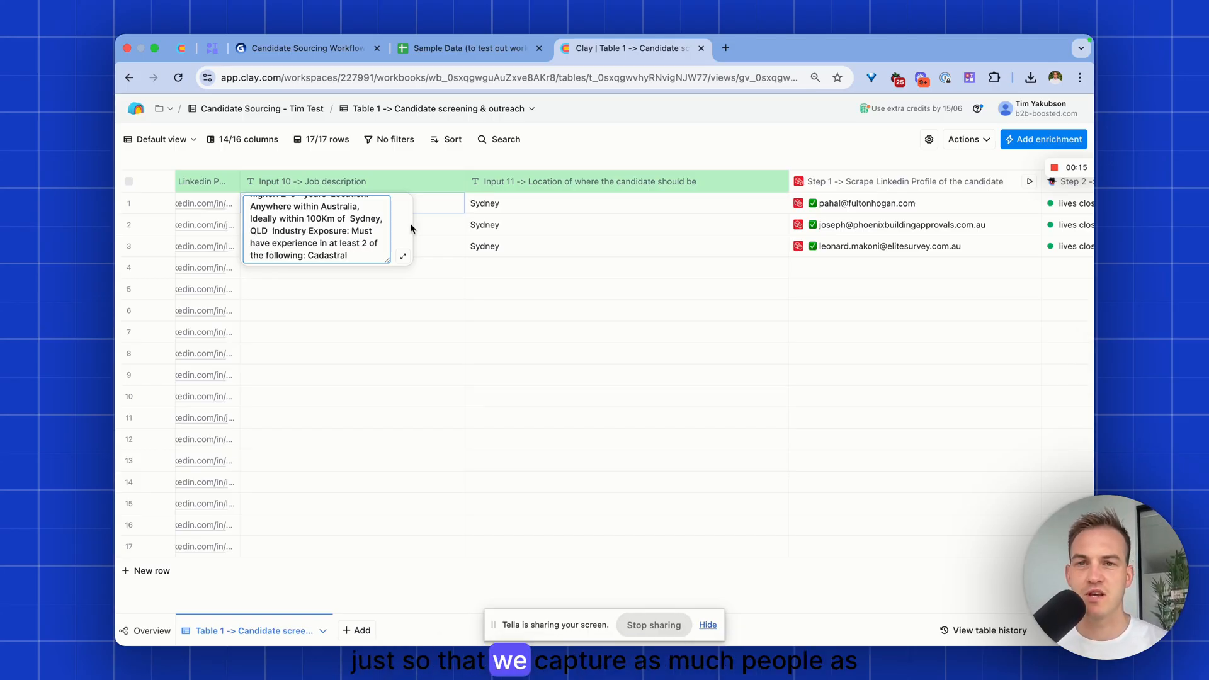
pyautogui.click(609, 149)
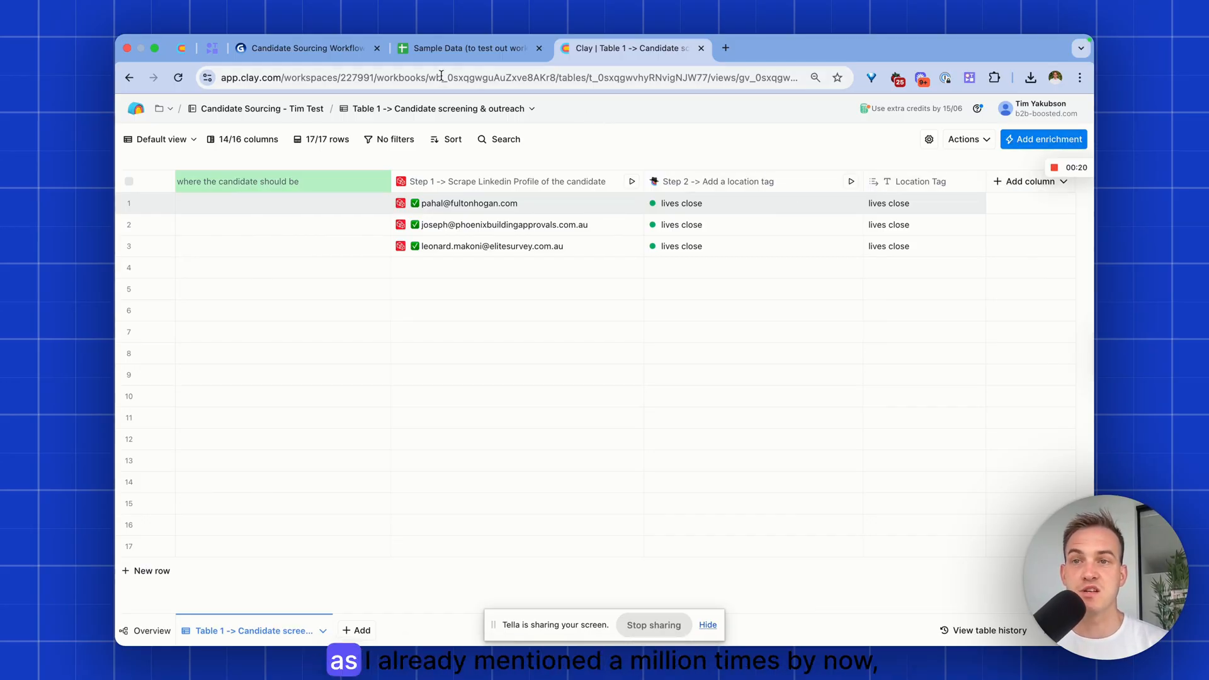
# Recheck the candidate-screening point on the workflow slide and add a Claygent (AI Web Researcher) enrichment to the Clay table
pyautogui.click(306, 56)
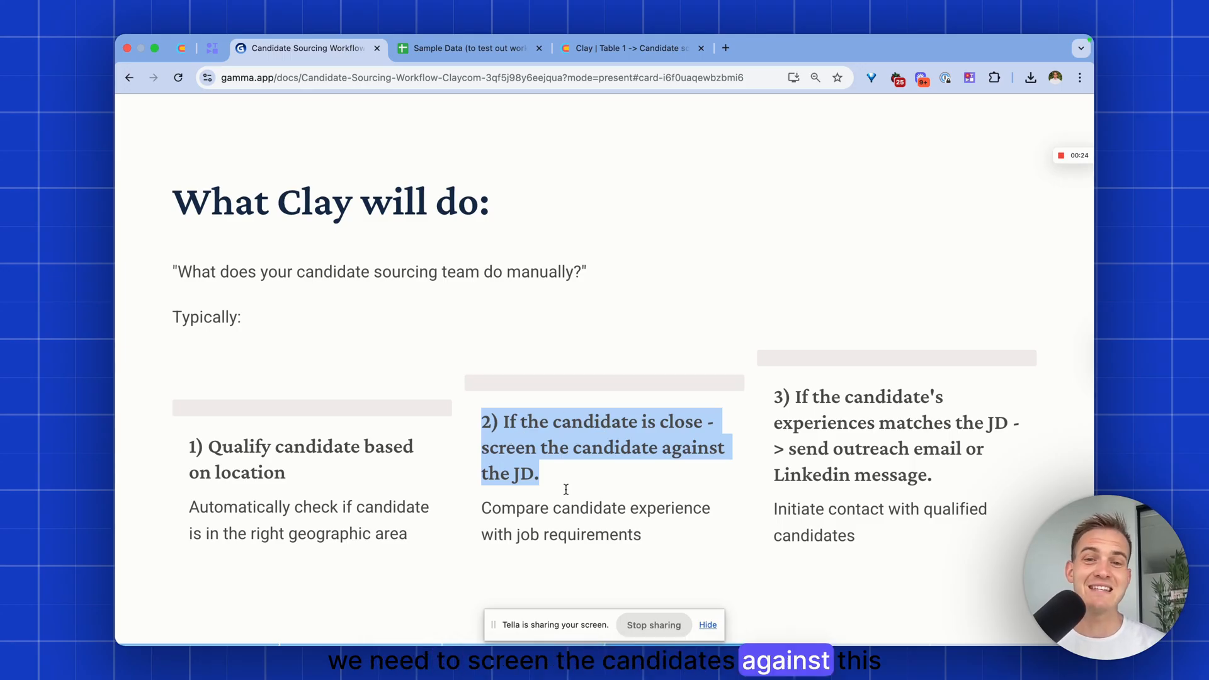
pyautogui.click(594, 55)
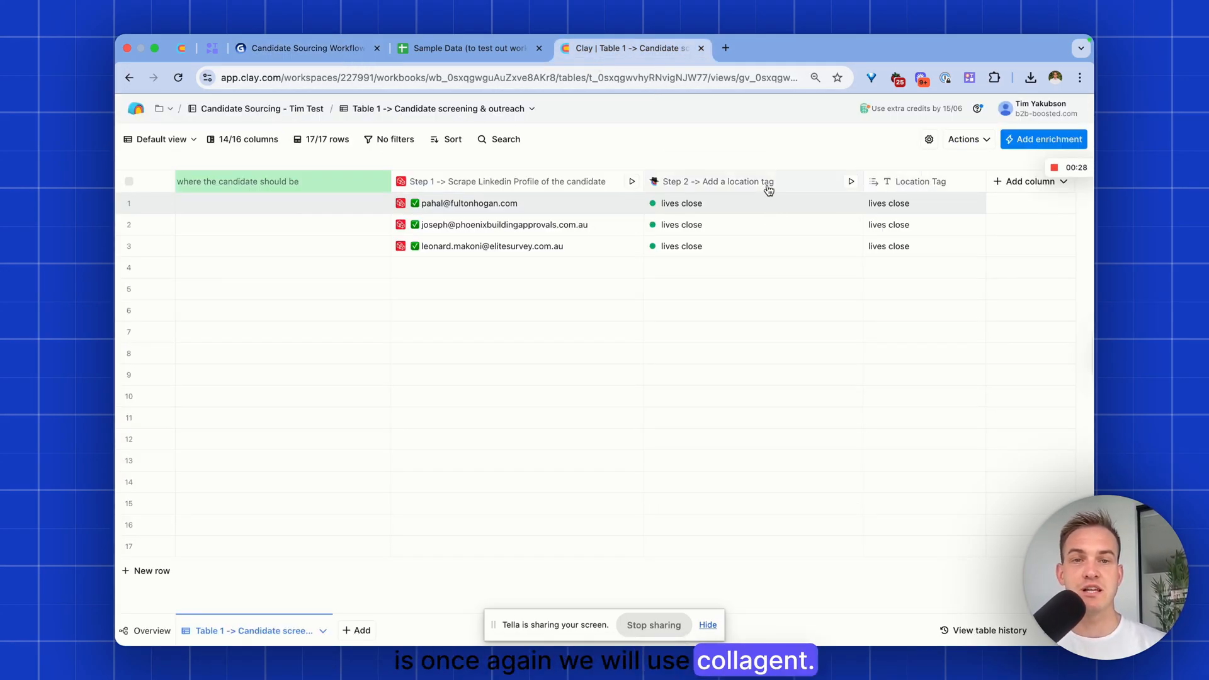
pyautogui.click(1035, 143)
pyautogui.write('ca')
pyautogui.write('laygent')
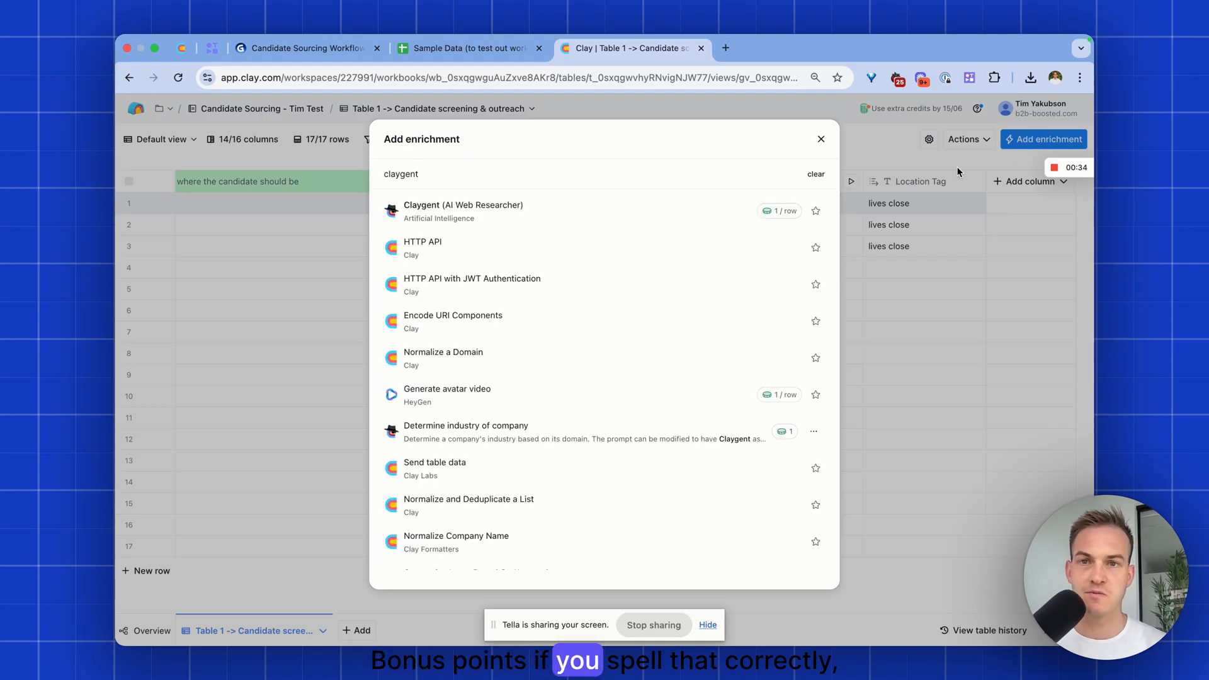
pyautogui.click(478, 215)
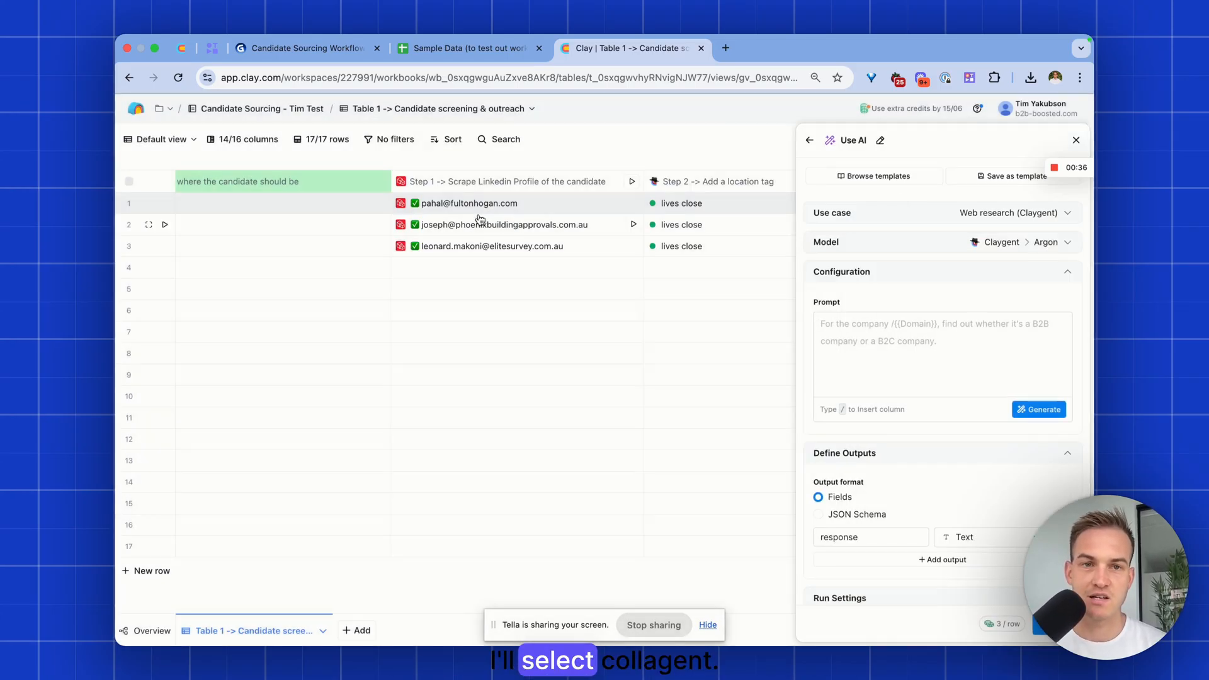
# Choose the "Evaluate education & work experience" template for the new AI enrichment
pyautogui.click(884, 180)
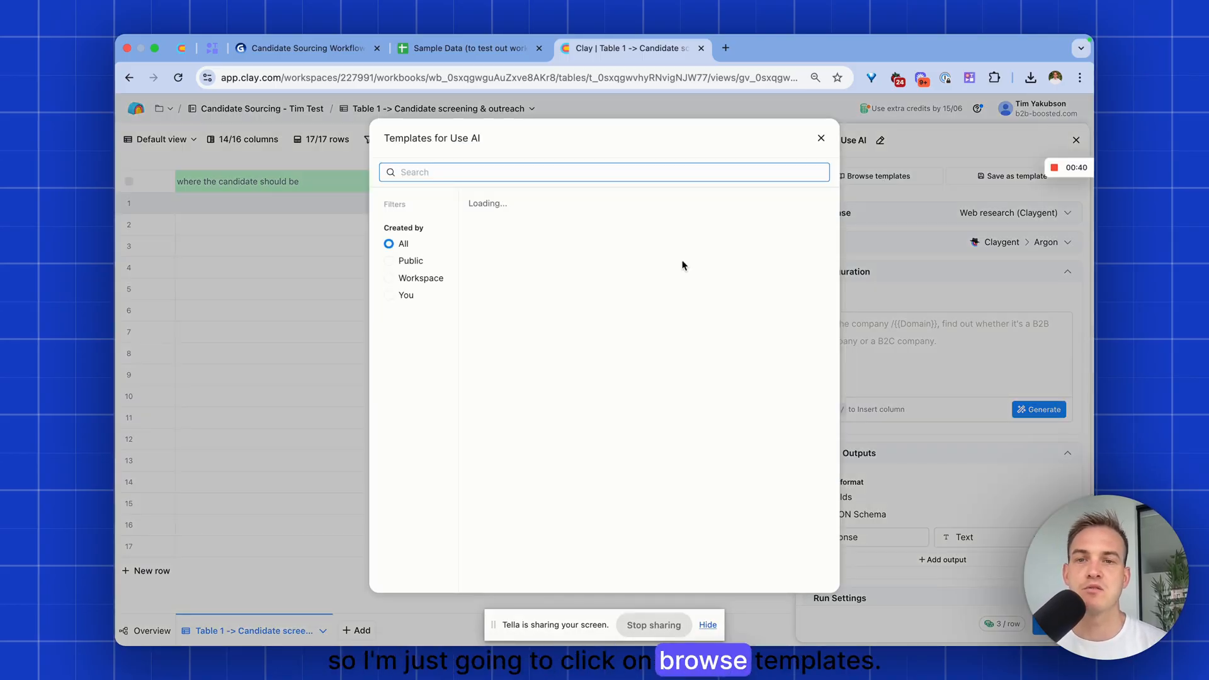
pyautogui.moveTo(648, 202)
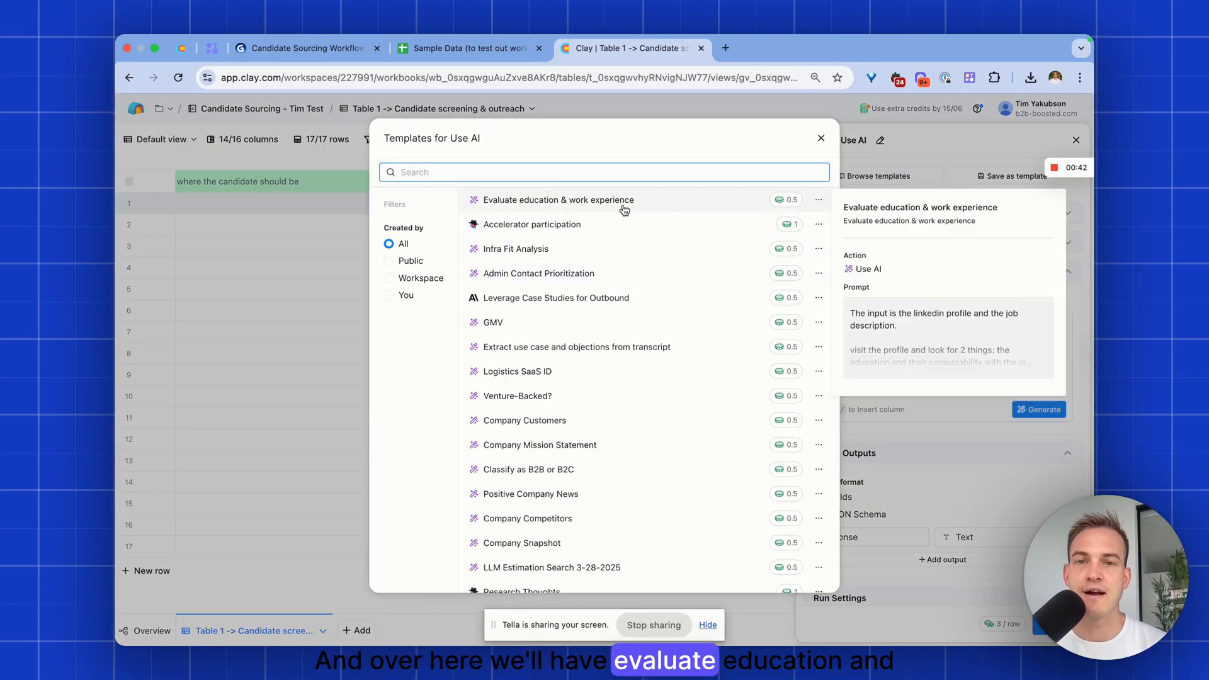
pyautogui.click(624, 208)
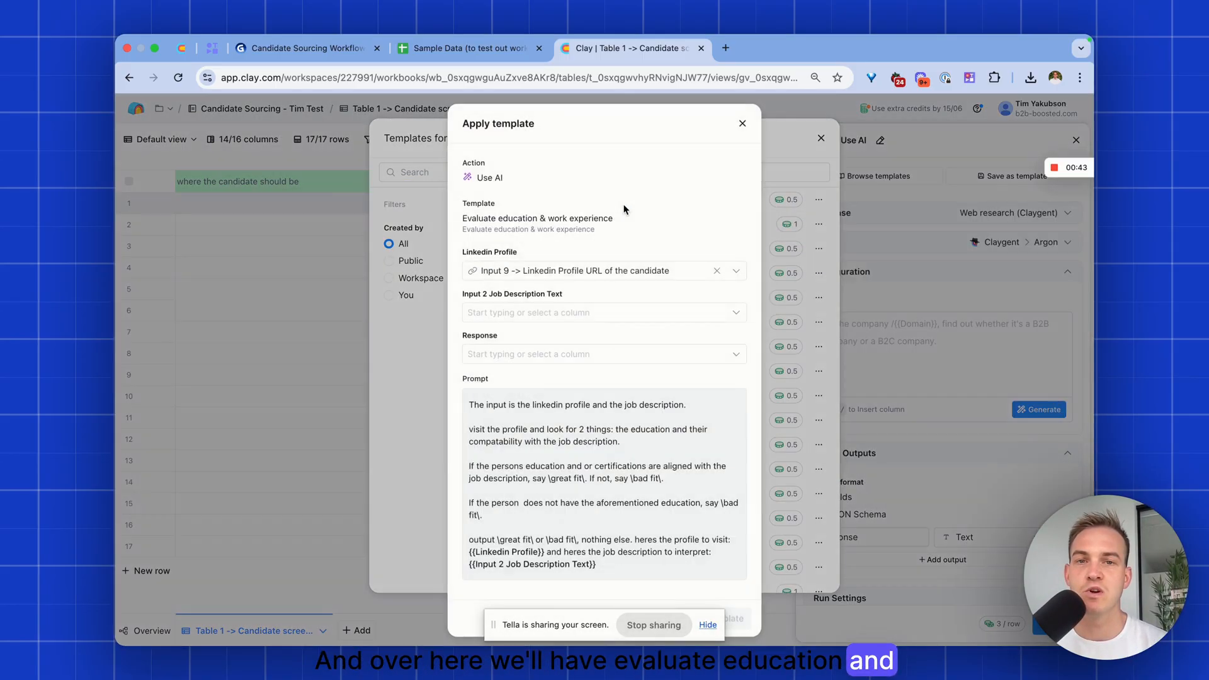
# Map the template's job description text to Input 10 and its response to Location Tag, and apply the template
pyautogui.click(590, 312)
pyautogui.write('job')
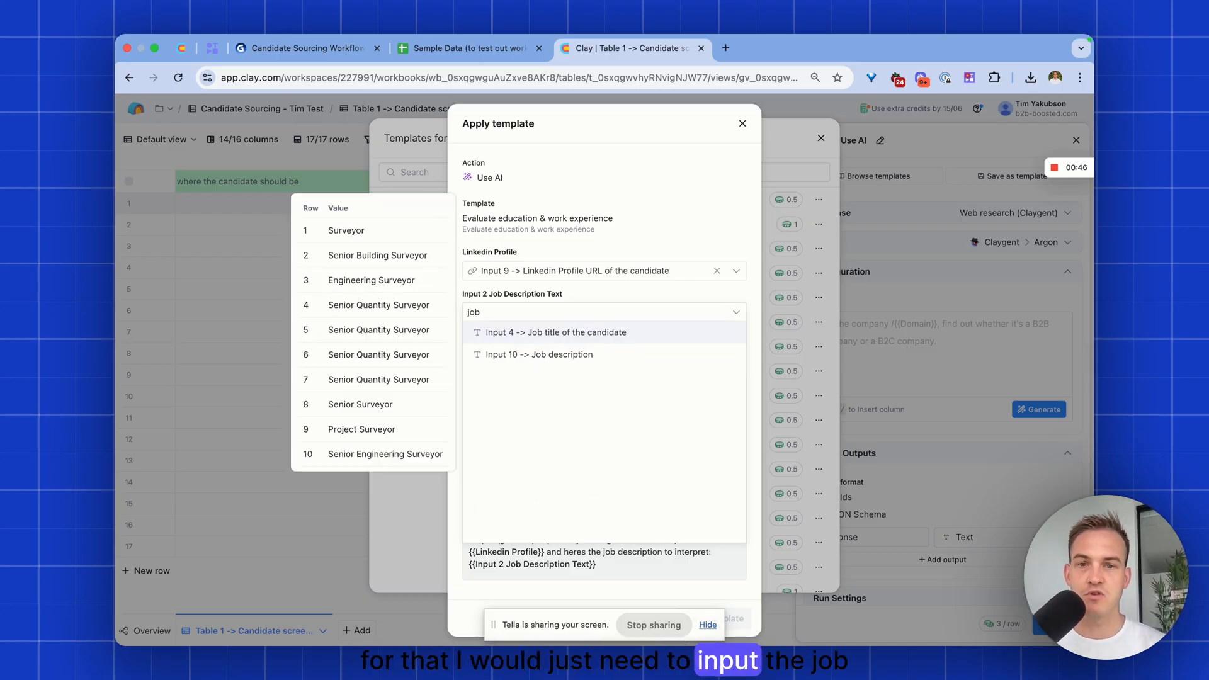
pyautogui.click(595, 354)
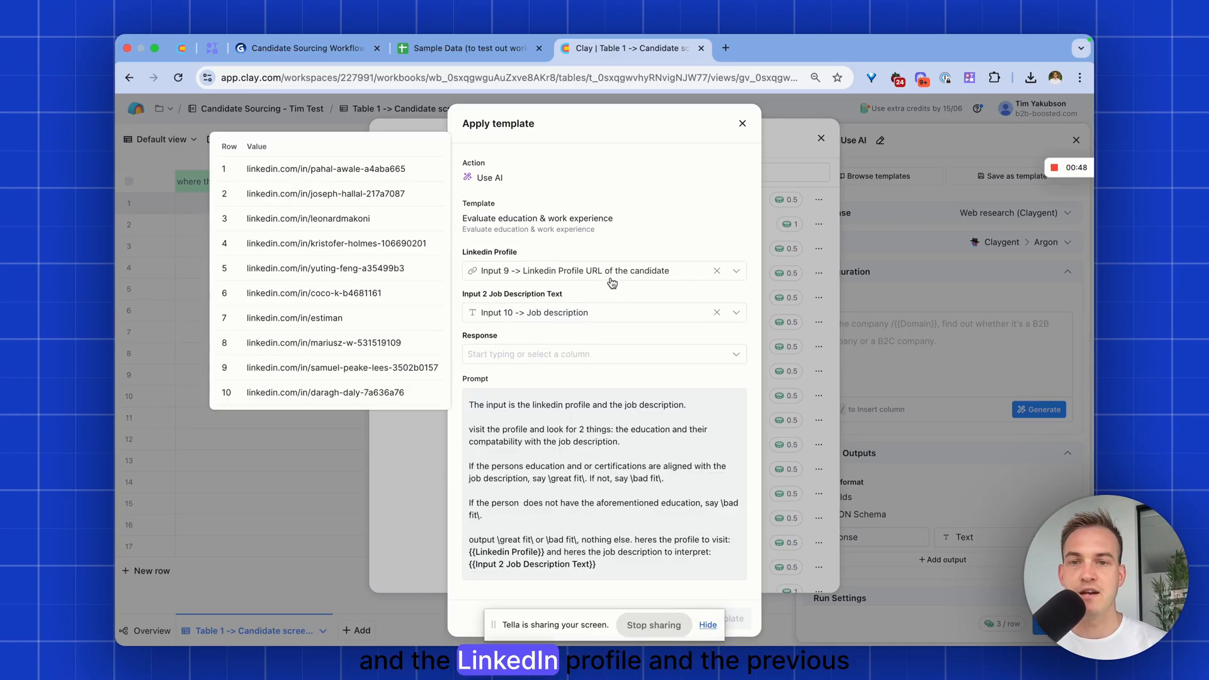
pyautogui.click(617, 354)
pyautogui.write('res')
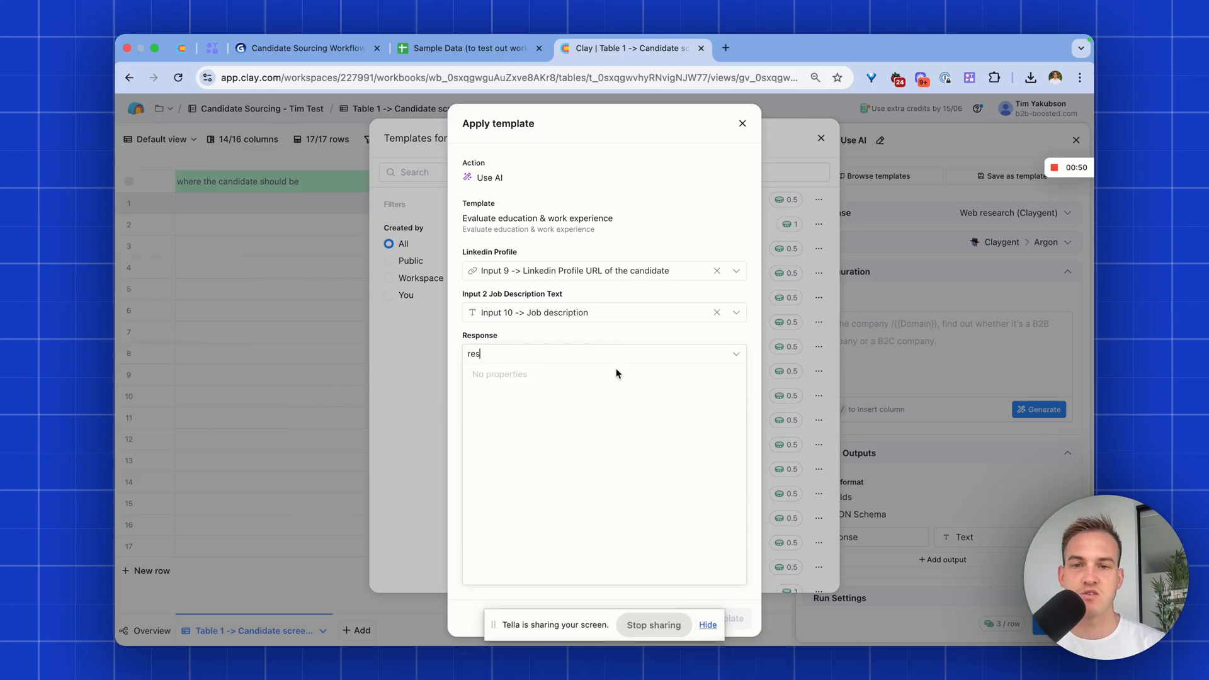
pyautogui.press('BackSpace')
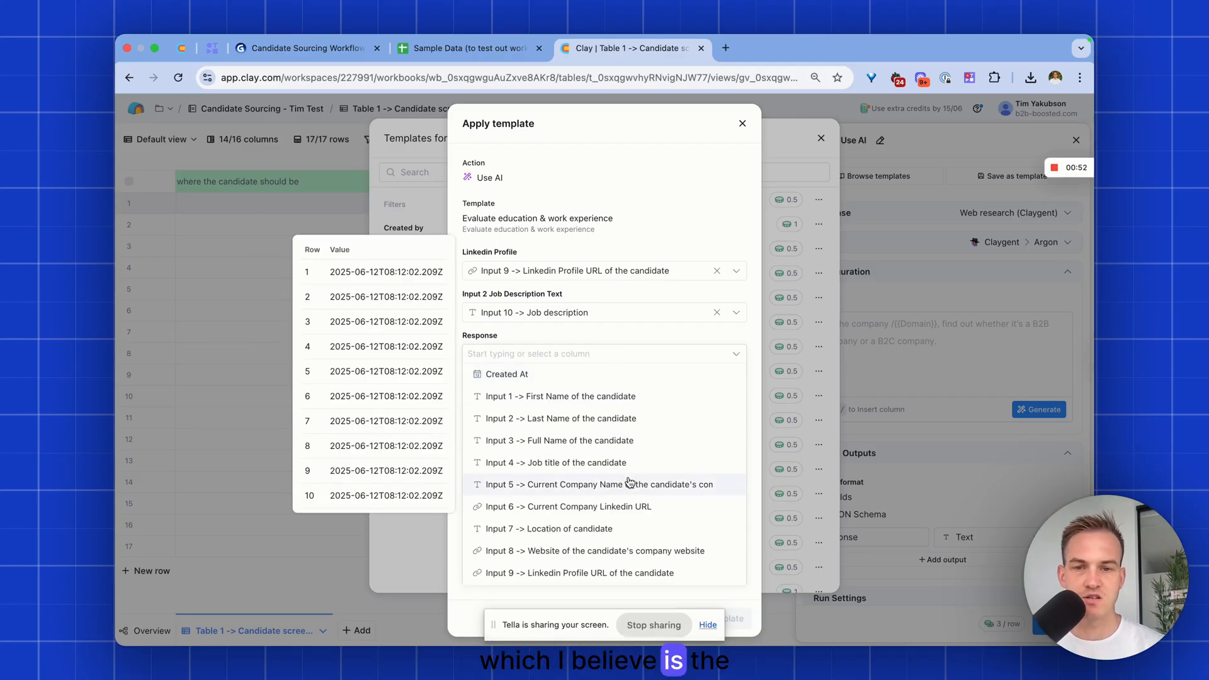
pyautogui.scroll(-3, 602, 503)
pyautogui.click(597, 574)
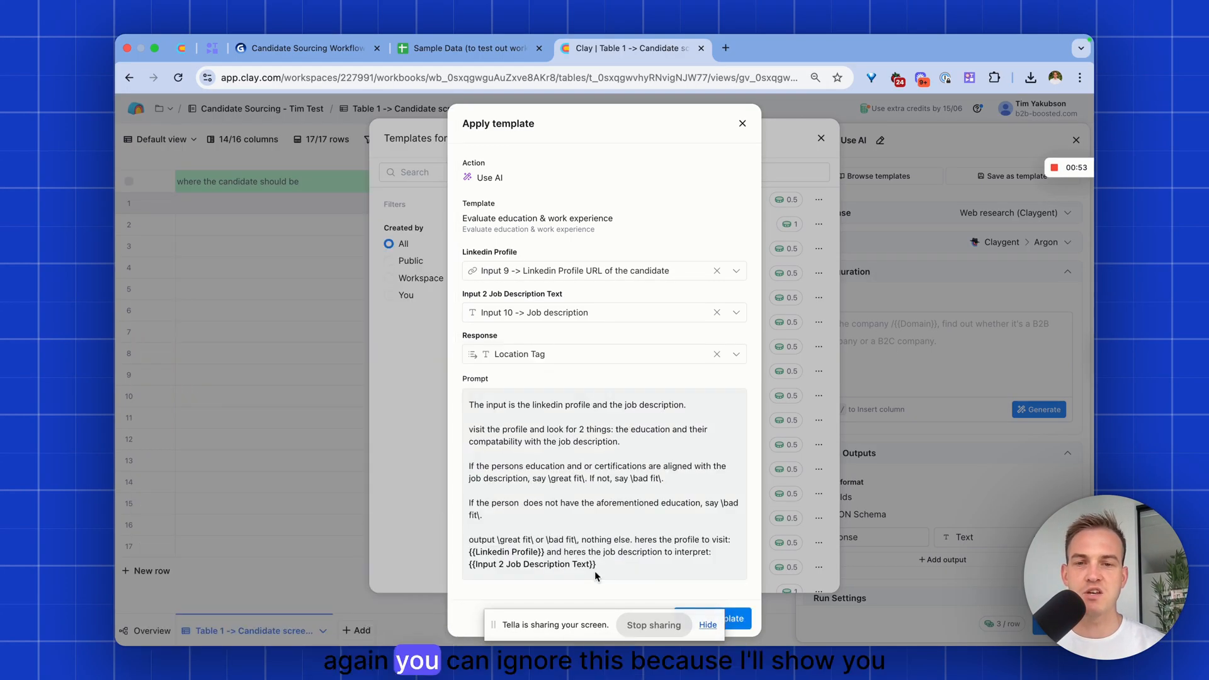
pyautogui.click(733, 623)
# Review the applied prompt's criteria on education and compatibility with the job description
pyautogui.scroll(-3, 875, 448)
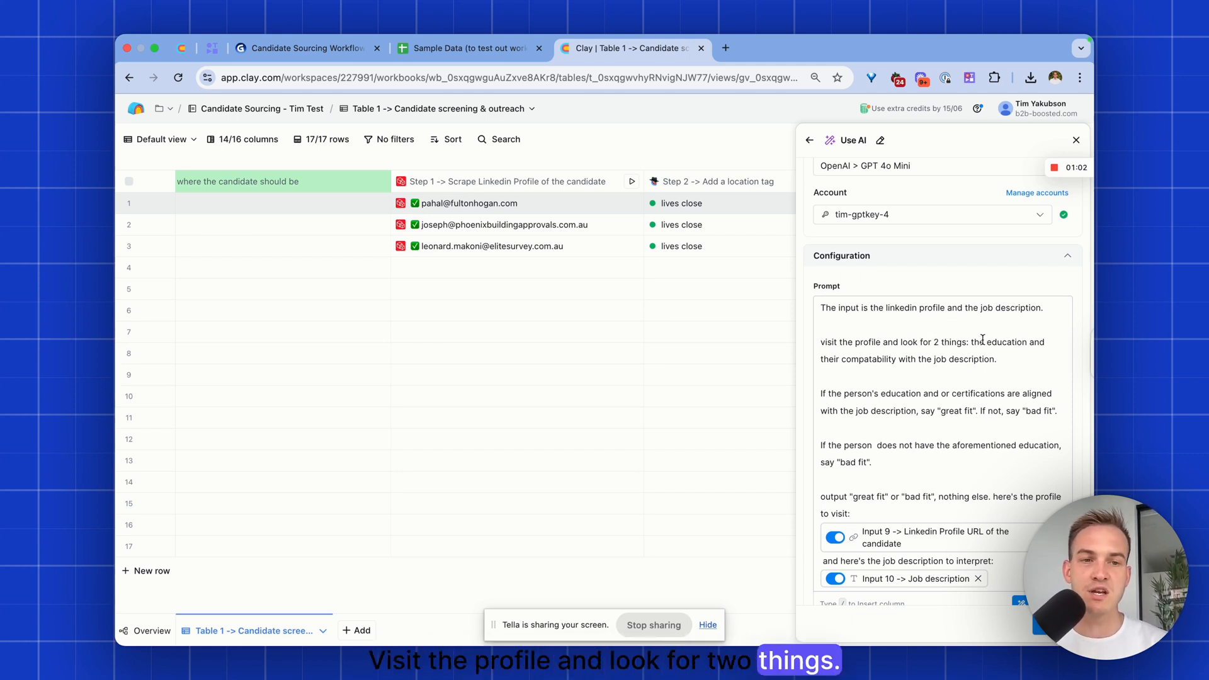
pyautogui.moveTo(974, 342); pyautogui.dragTo(1010, 358)
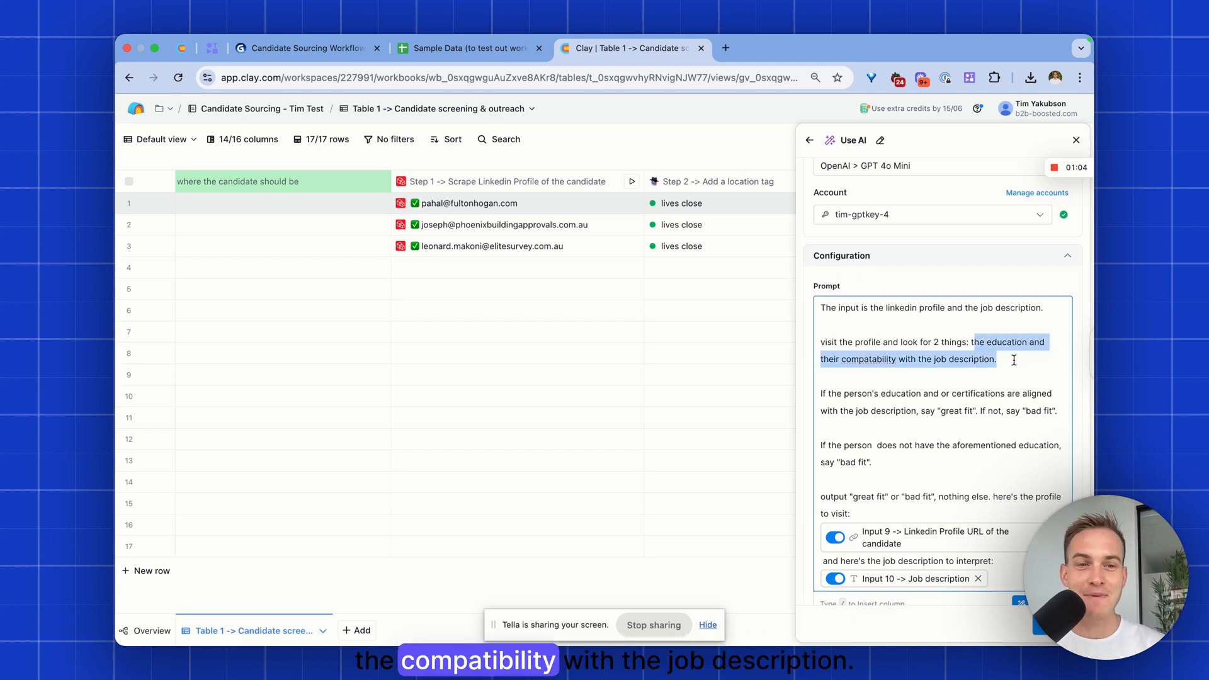
pyautogui.click(1013, 359)
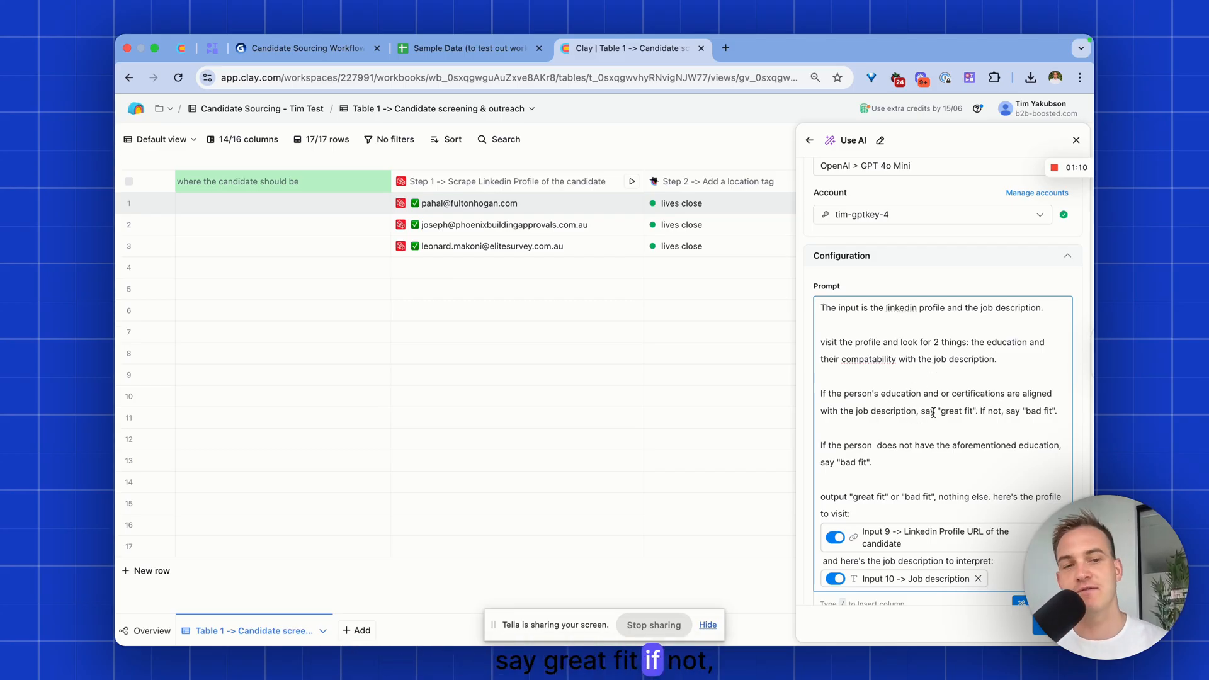
# Remove the extra space after "If the person" in the prompt and check its mapped LinkedIn profile and job description inputs
pyautogui.click(877, 447)
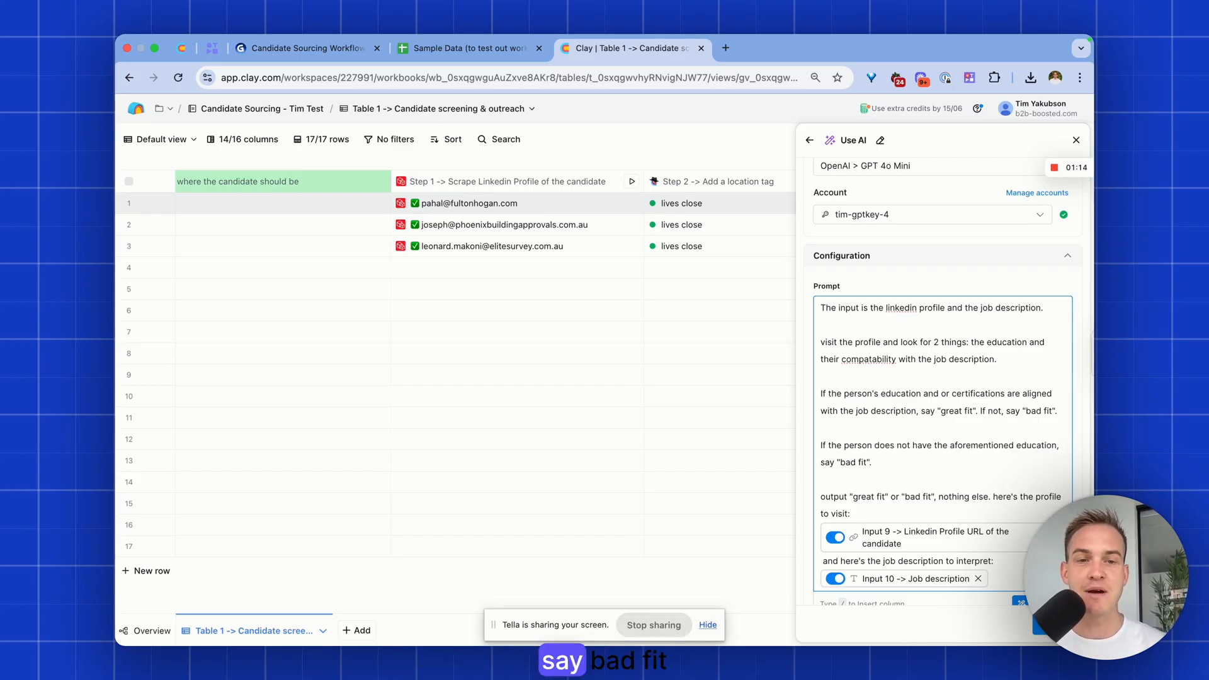
pyautogui.scroll(-1, 1045, 510)
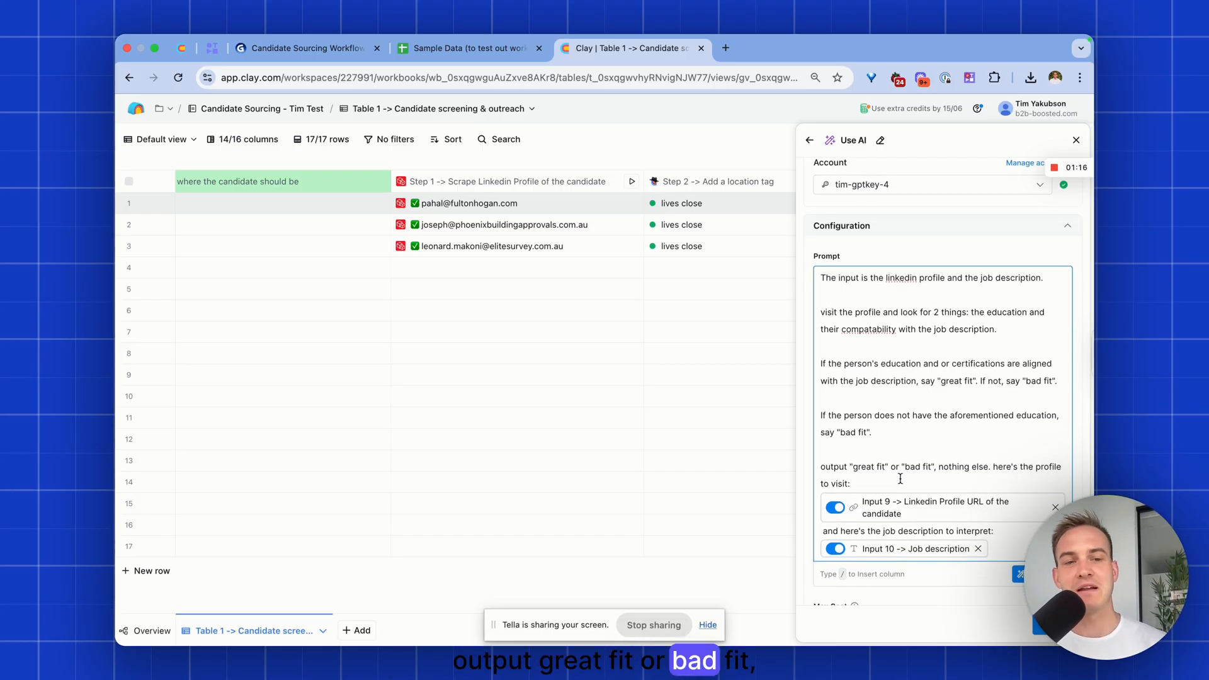
pyautogui.moveTo(926, 506)
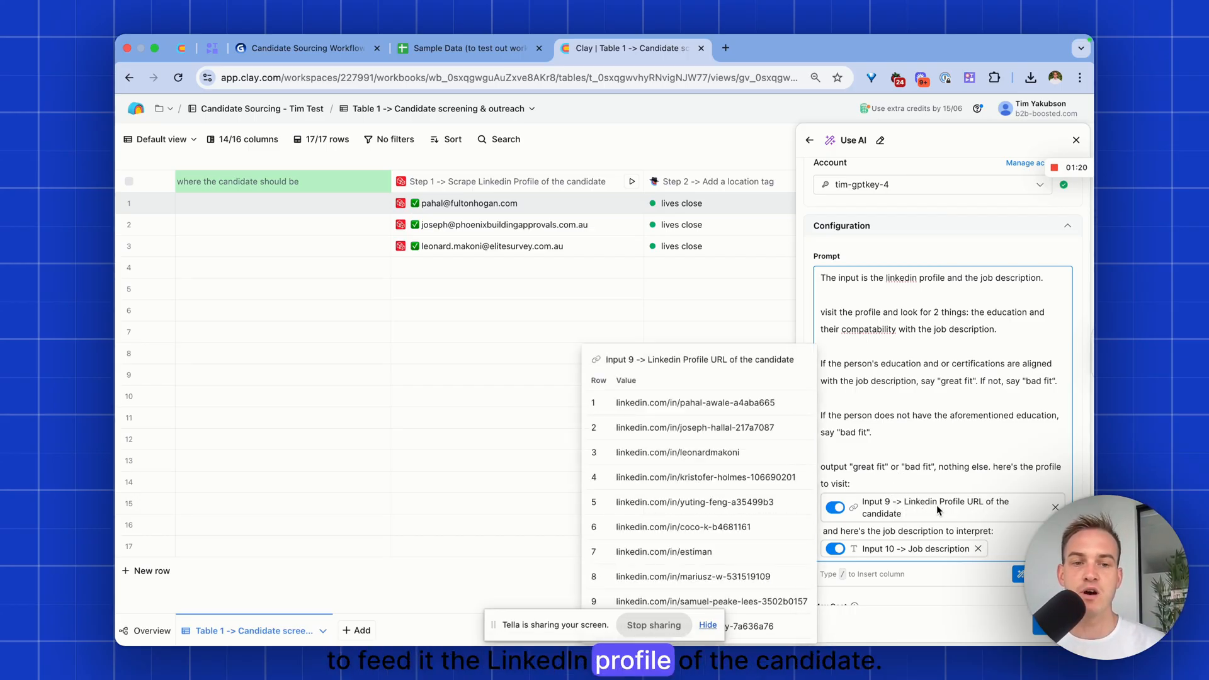
pyautogui.moveTo(935, 550)
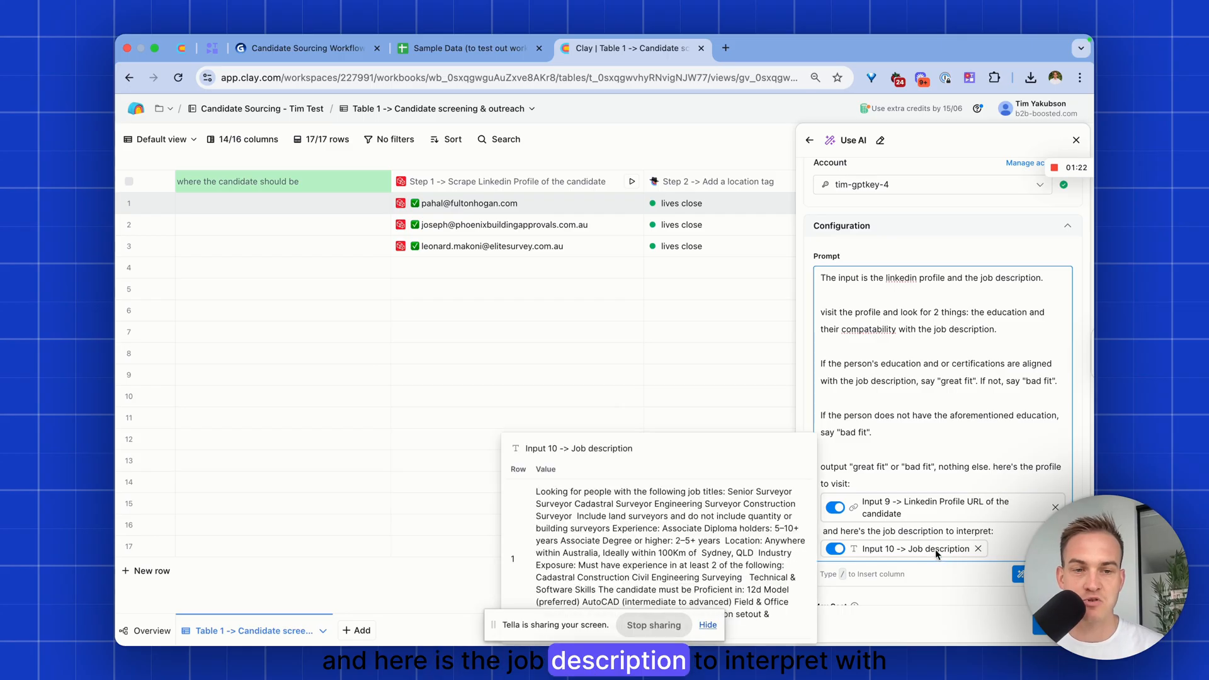
pyautogui.scroll(-2, 901, 478)
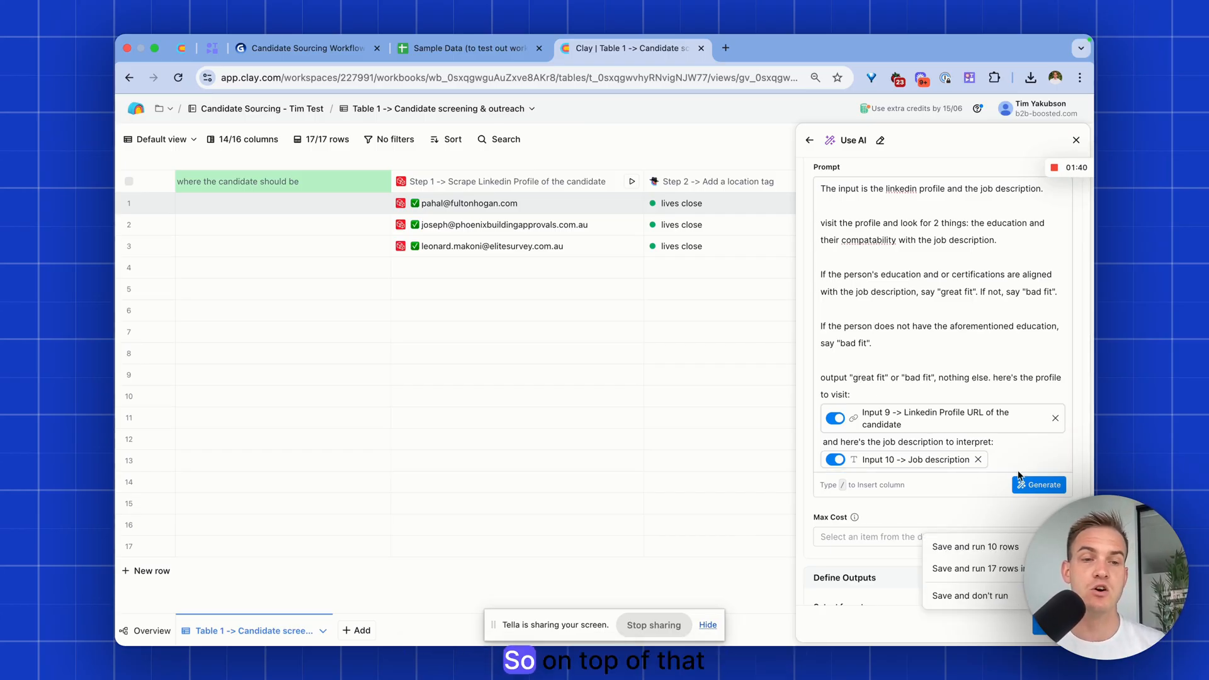
# Describe a new run condition for the AI enrichment with the formula generator: only run if Location Tag is "lives close"
pyautogui.scroll(-5, 1030, 458)
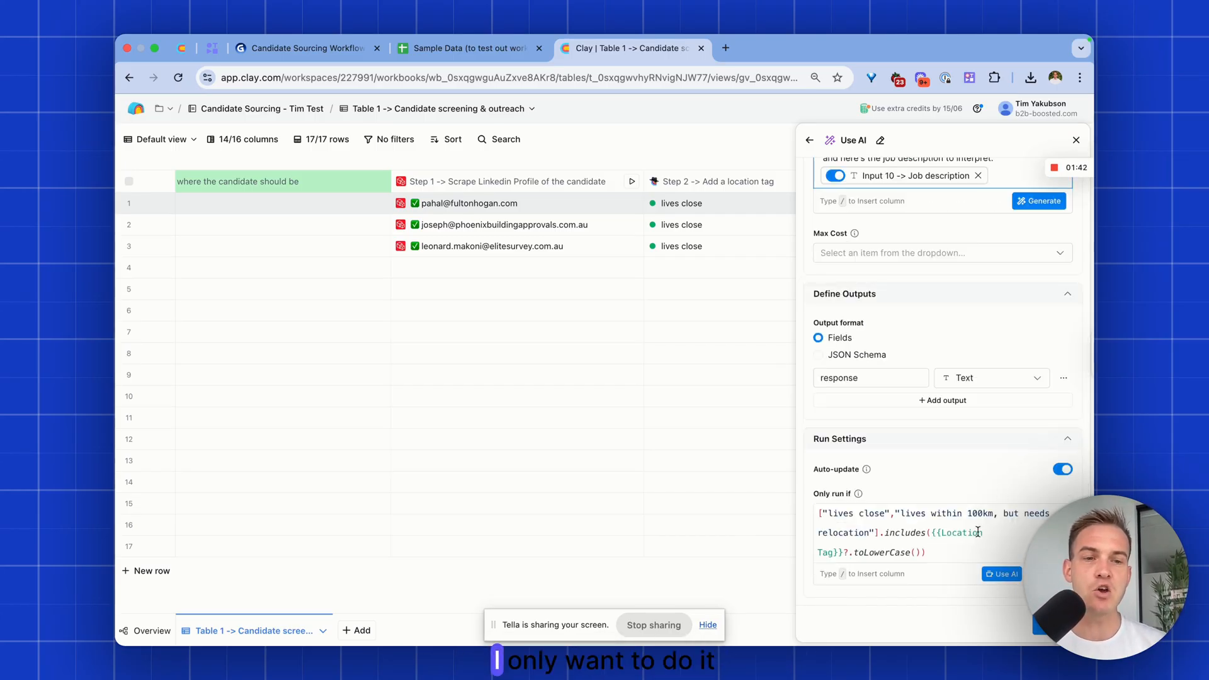
pyautogui.click(1006, 575)
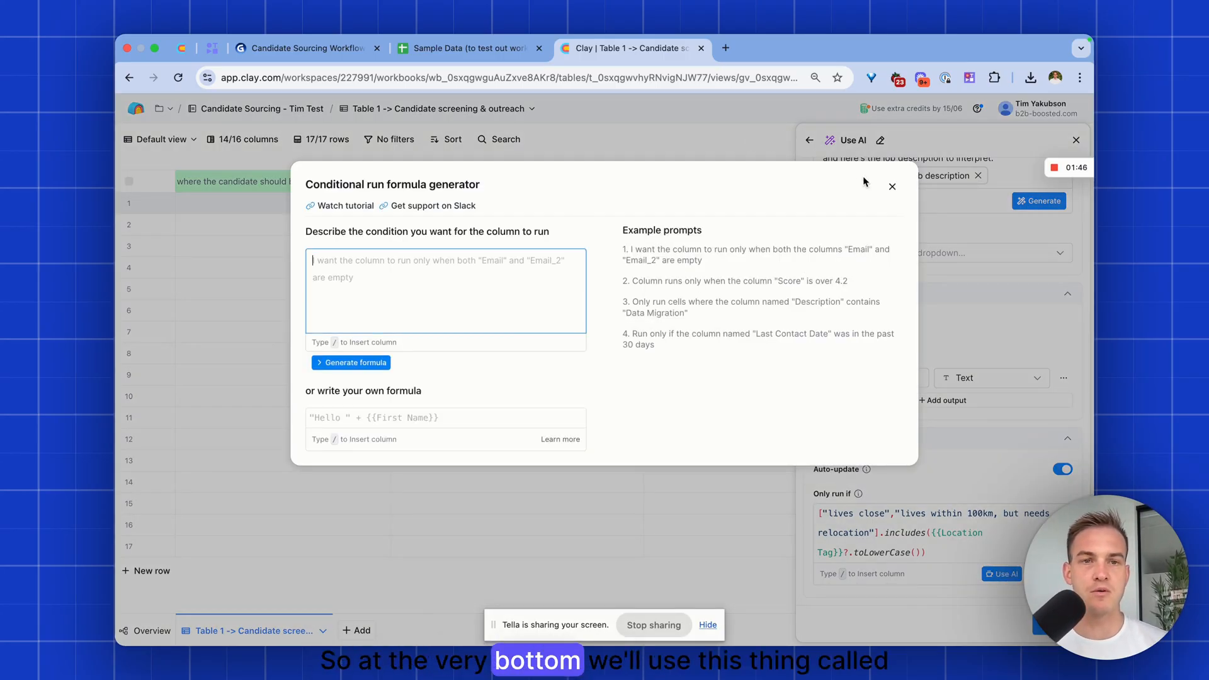
pyautogui.click(888, 185)
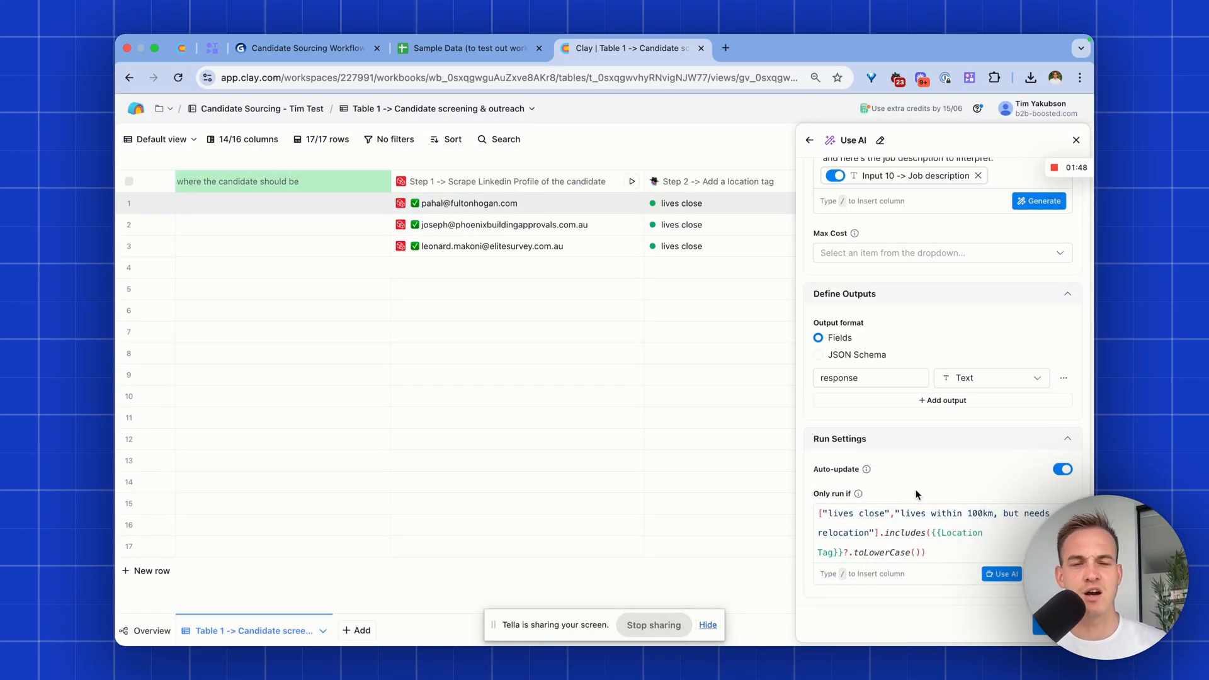
pyautogui.click(1001, 574)
pyautogui.write('on')
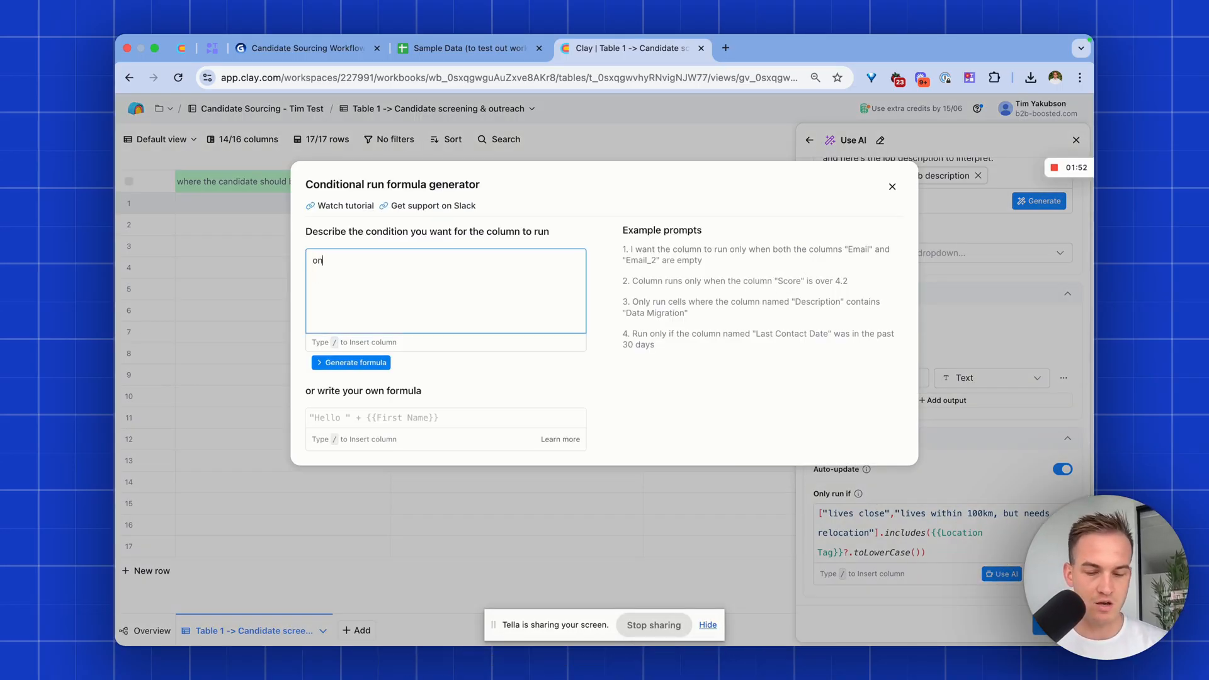
pyautogui.write('ly run if /')
pyautogui.scroll(-5, 504, 378)
pyautogui.click(490, 480)
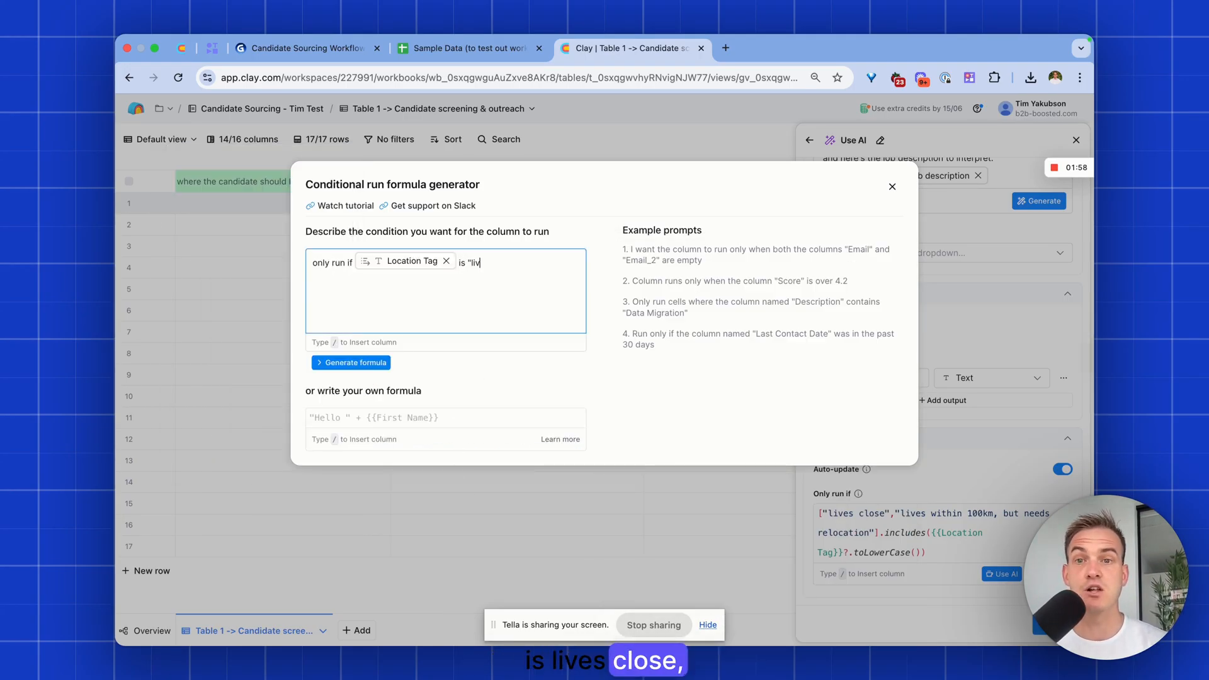
pyautogui.write('is "livess')
pyautogui.press('BackSpace')
pyautogui.write('close')
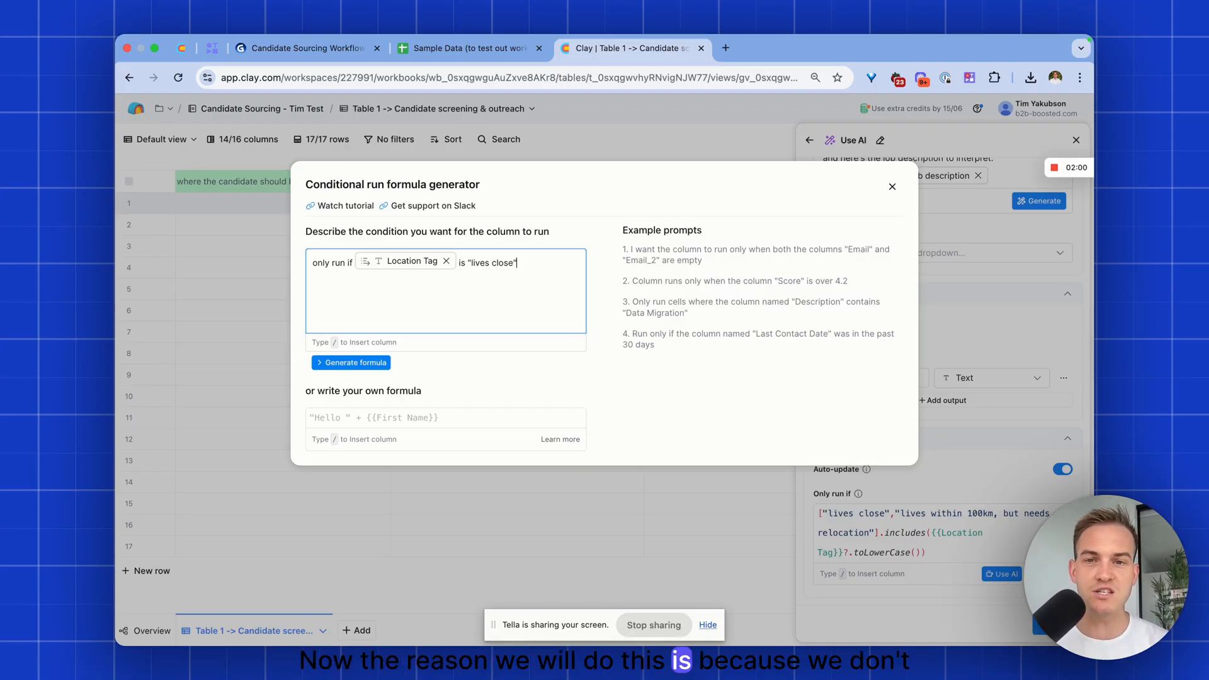
# Generate and save the run-condition formula, and save the enrichment column without running it
pyautogui.click(359, 364)
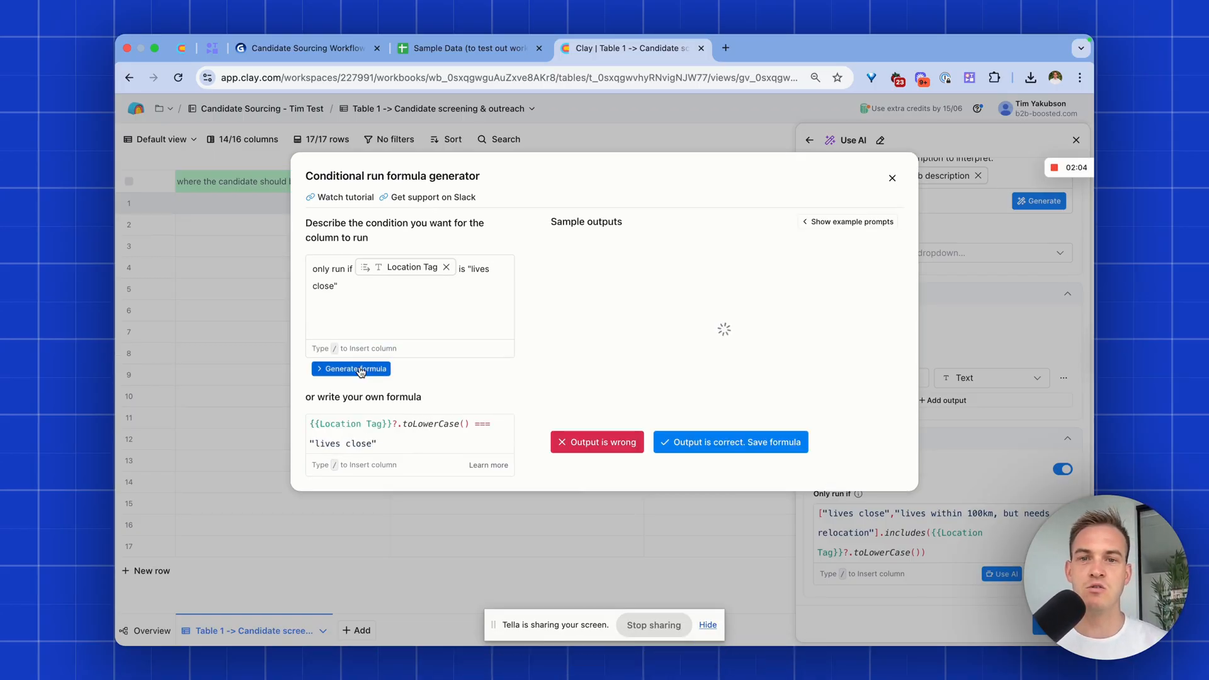
pyautogui.click(715, 447)
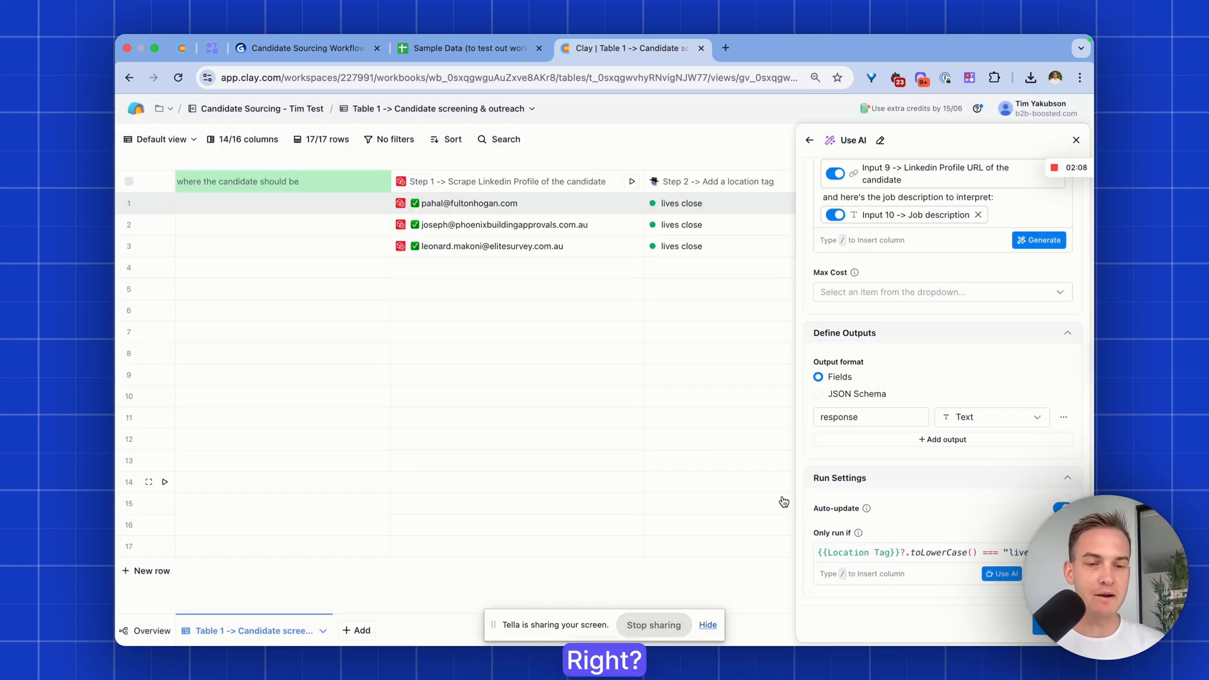
pyautogui.click(1054, 625)
pyautogui.click(985, 594)
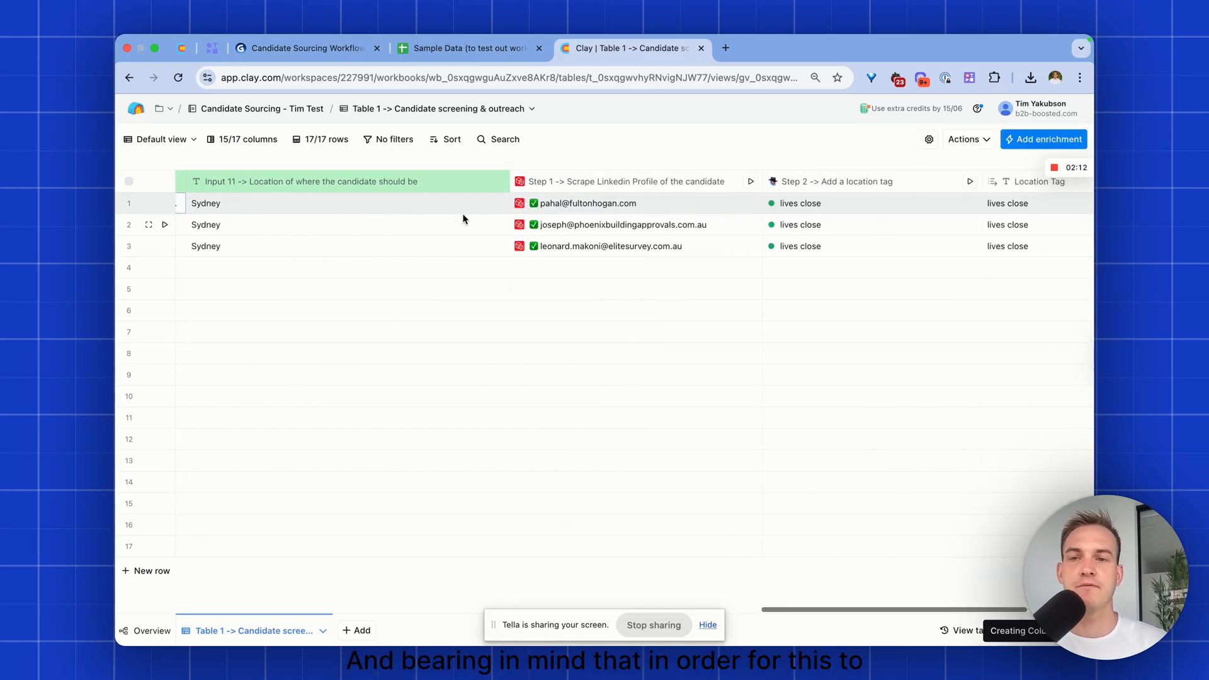
# Check the job description in row 1 and run the Education Fit enrichment for that row only
pyautogui.hscroll(-10, 383, 208)
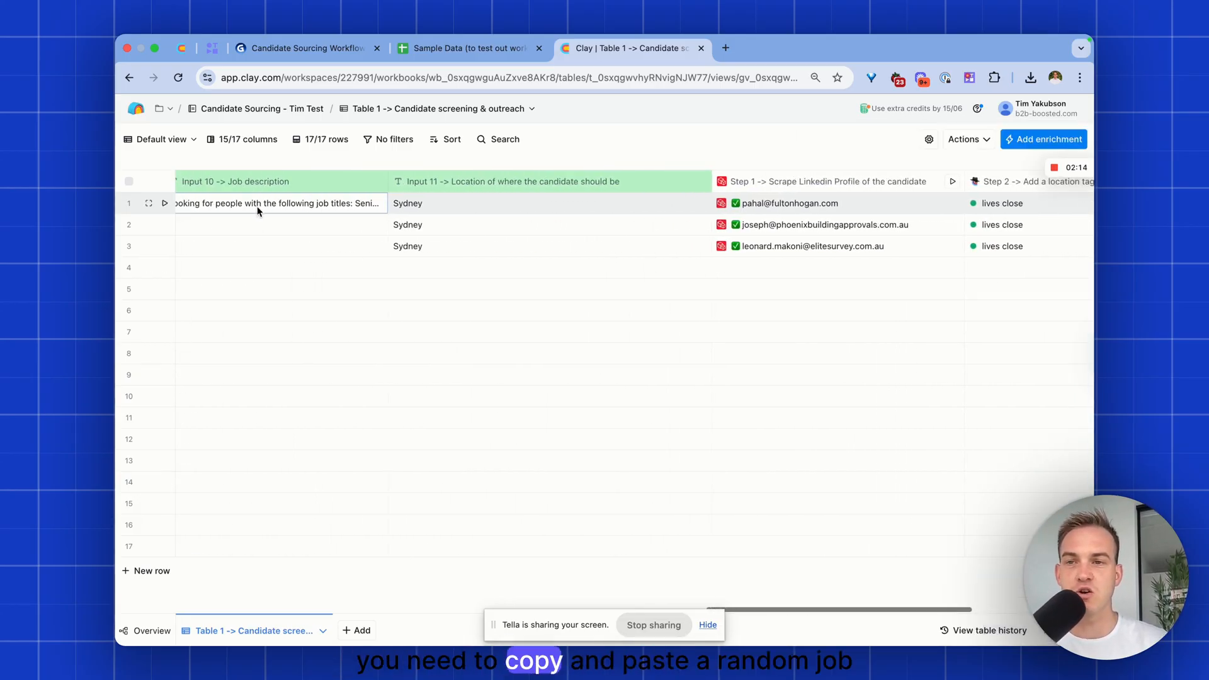
pyautogui.doubleClick(350, 201)
pyautogui.click(559, 146)
pyautogui.hscroll(9, 563, 189)
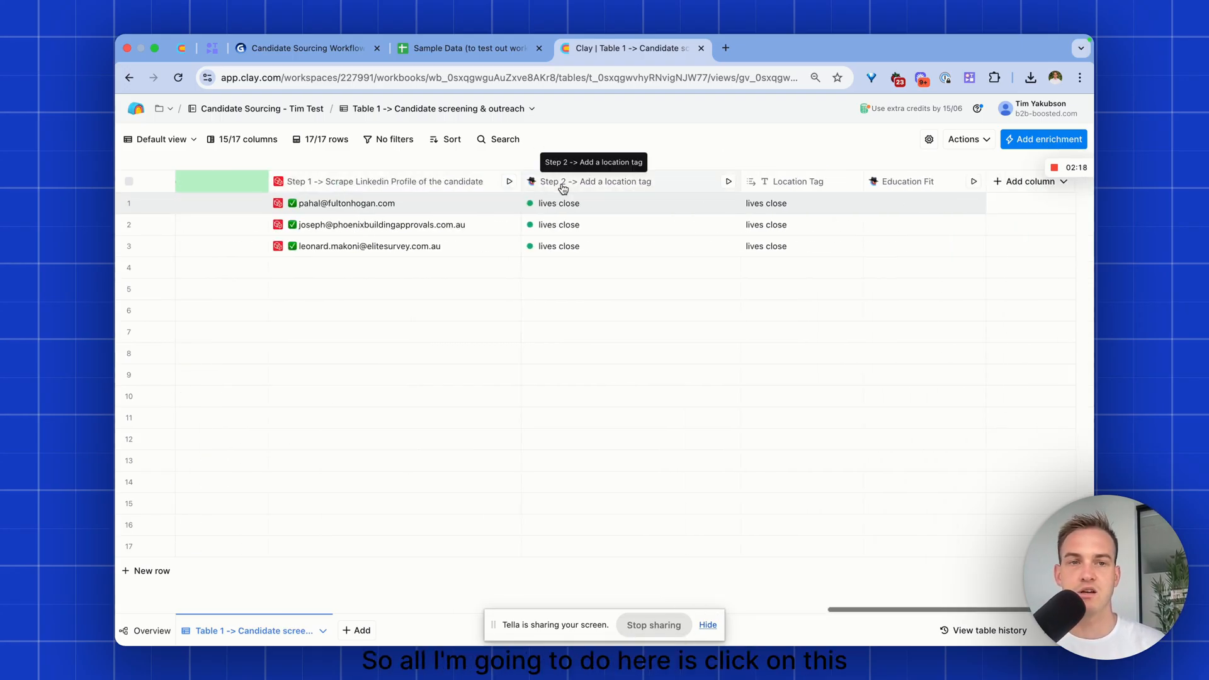
pyautogui.click(975, 204)
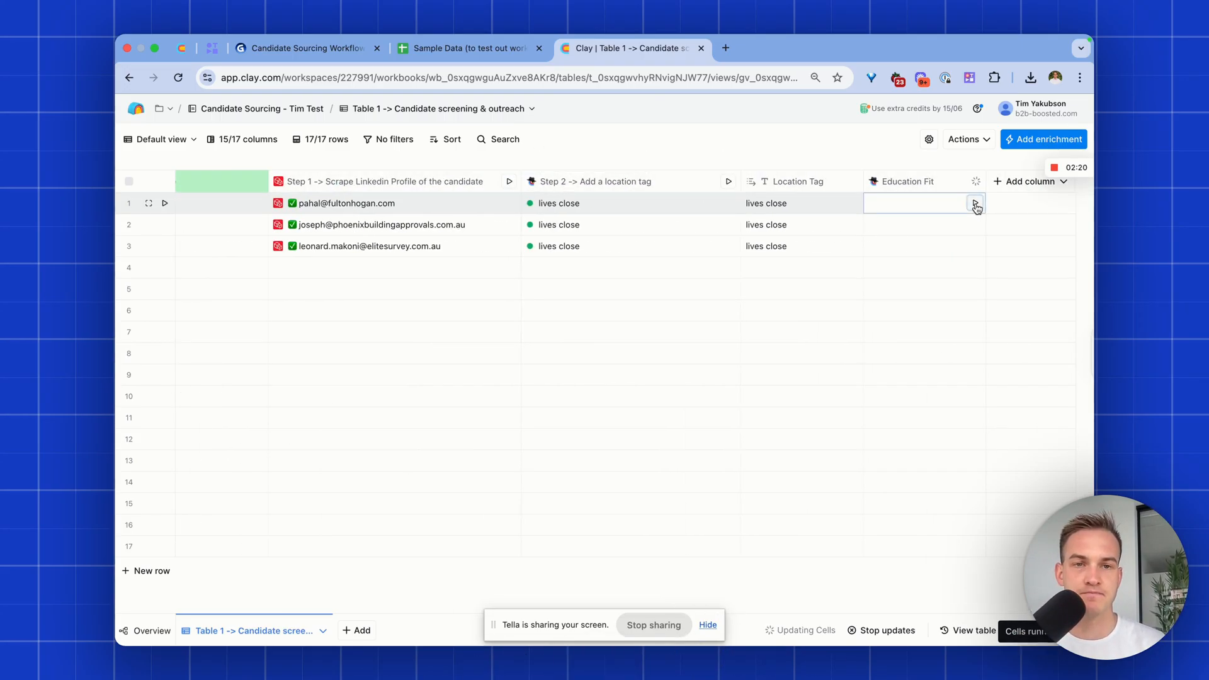
# Rename the Education Fit column to "Step 2 -> See if the candidate is a great or bad"
pyautogui.click(899, 183)
pyautogui.click(901, 209)
pyautogui.write('Step 2 -')
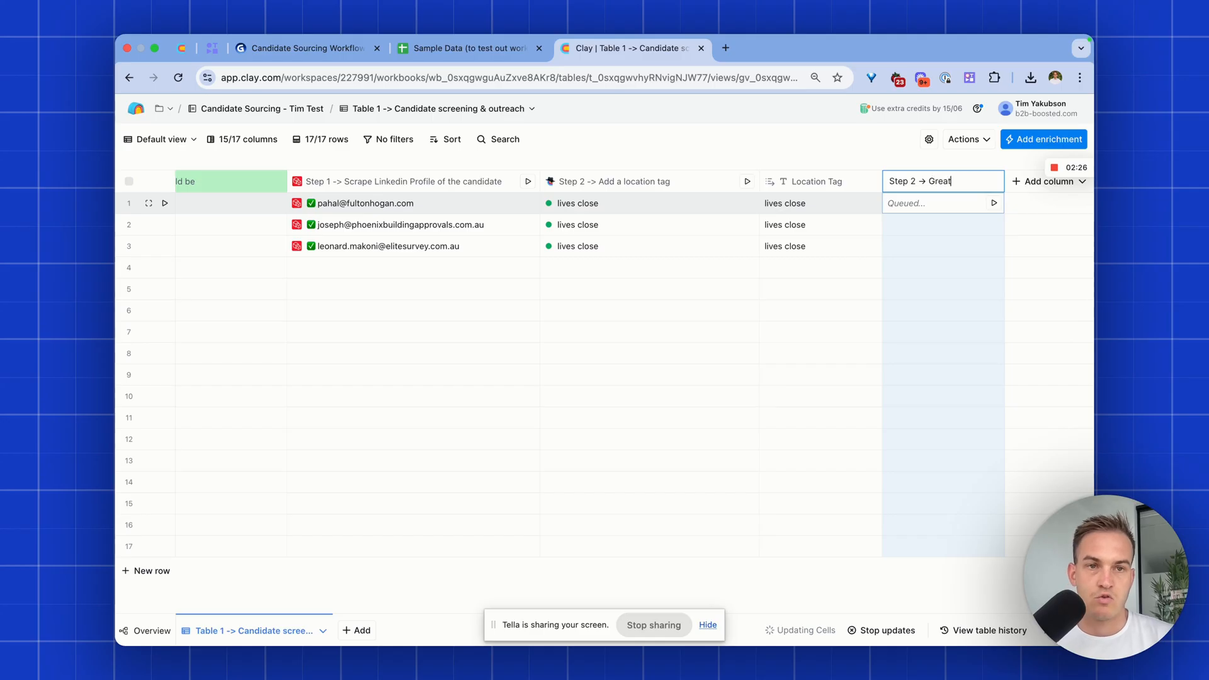
pyautogui.write('> See if the cand')
pyautogui.write('idate is a go')
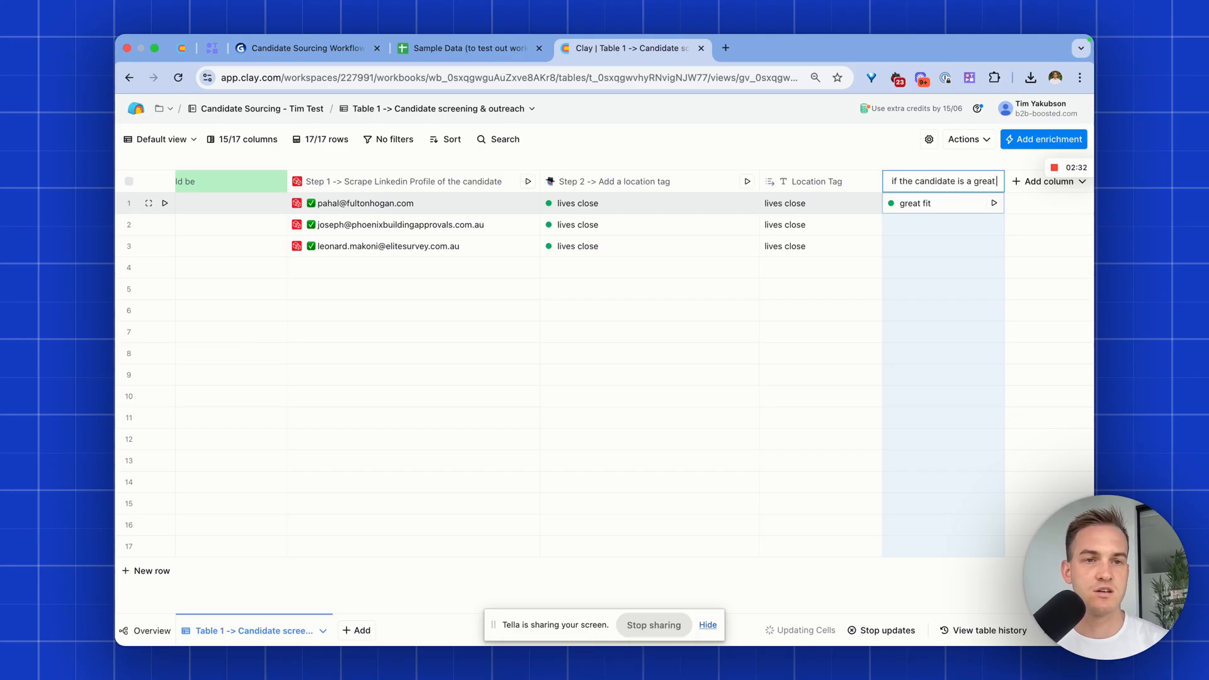
pyautogui.write('eat or bad')
pyautogui.press('Escape')
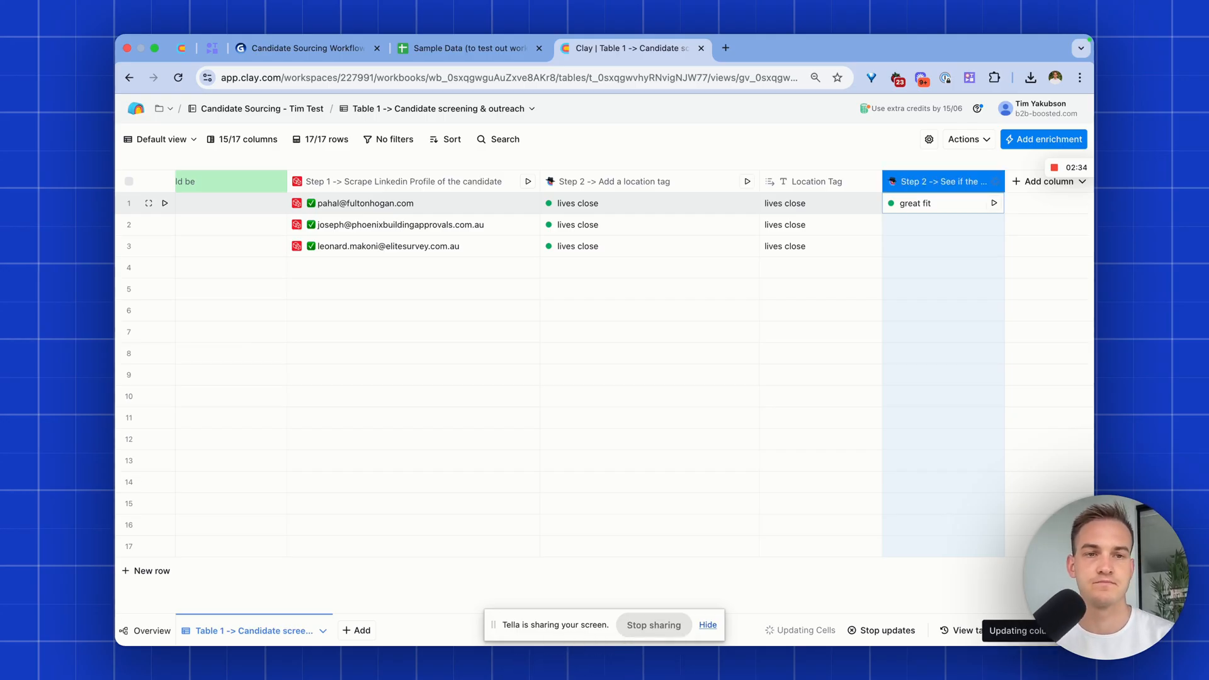
# Copy the full job description text from row 1 into rows 2 and 3 of the Input 10 column
pyautogui.hscroll(-8, 874, 253)
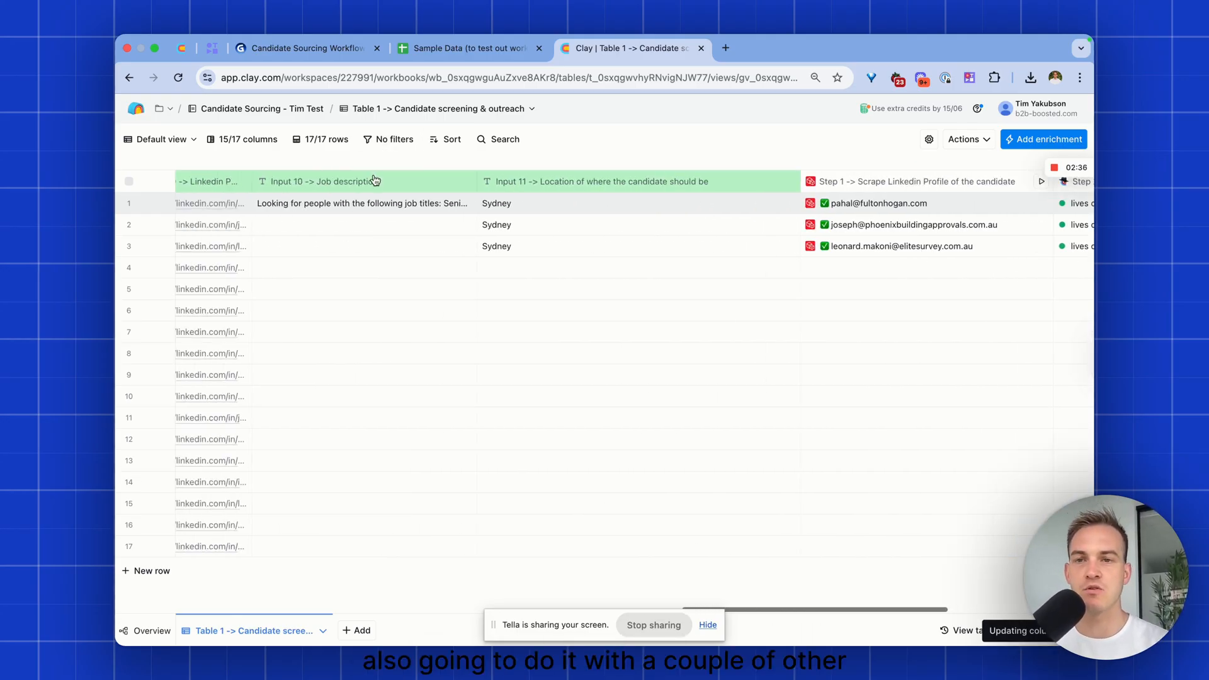
pyautogui.click(370, 204)
pyautogui.doubleClick(370, 203)
pyautogui.press('super+a')
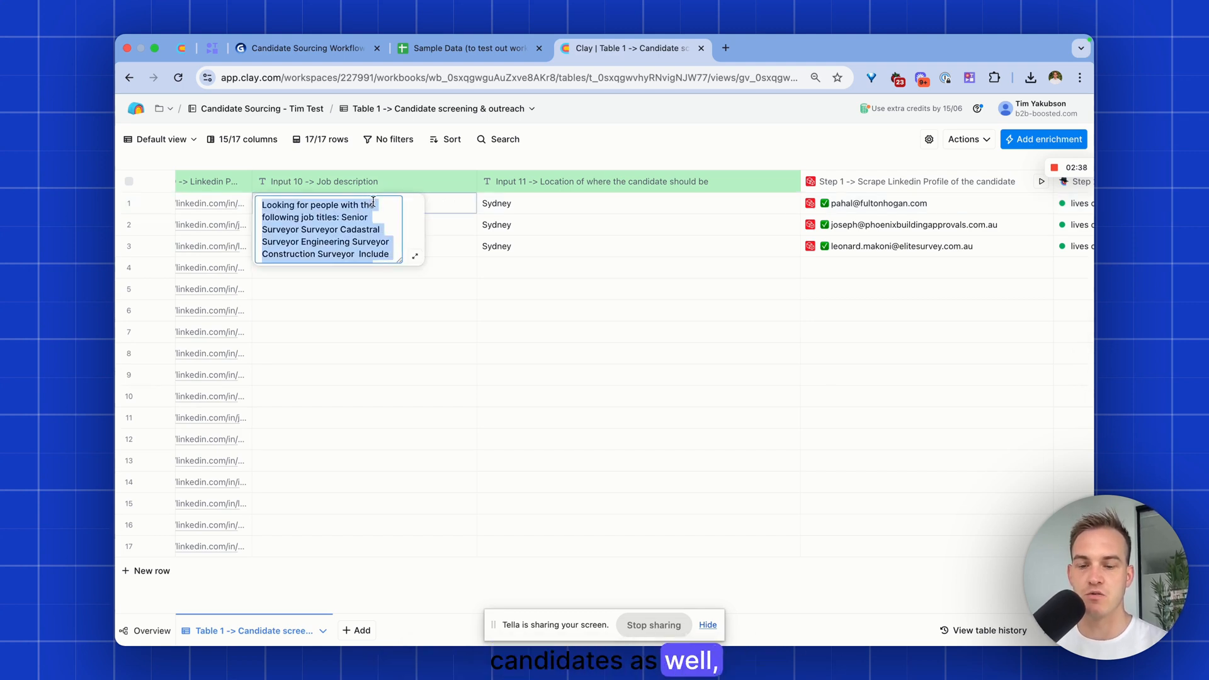
pyautogui.press('super+c')
pyautogui.press('Escape')
pyautogui.click(370, 227)
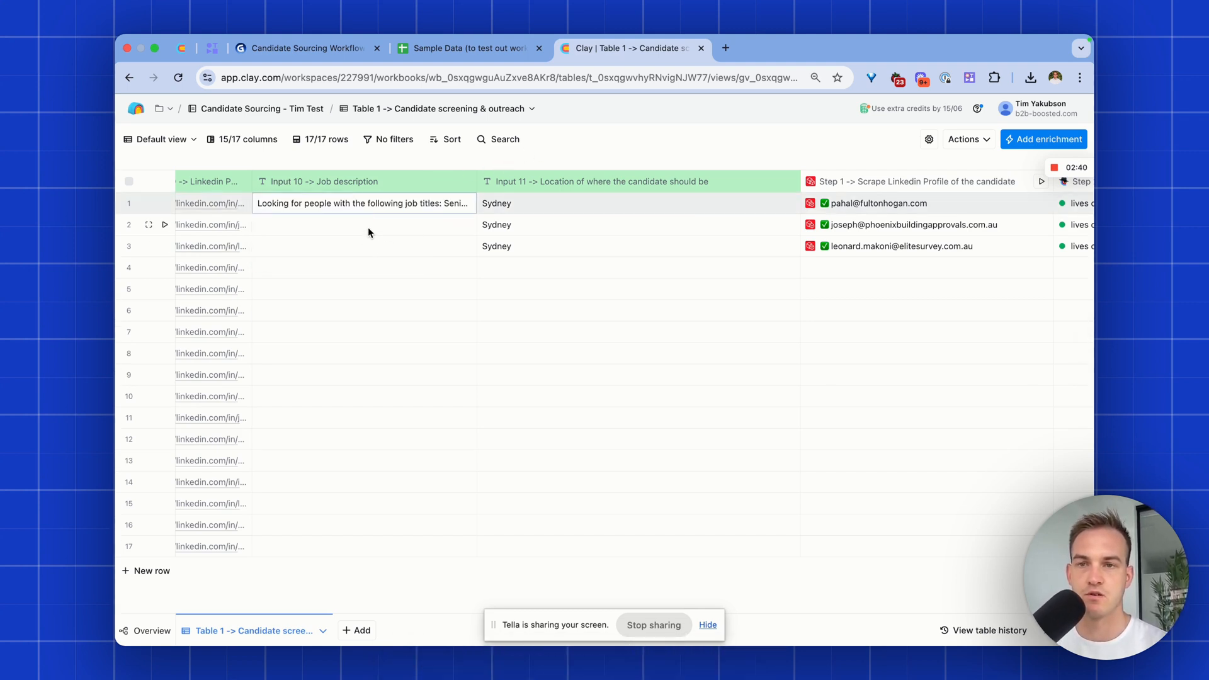
pyautogui.press('super+v')
pyautogui.click(376, 244)
pyautogui.press('super+v')
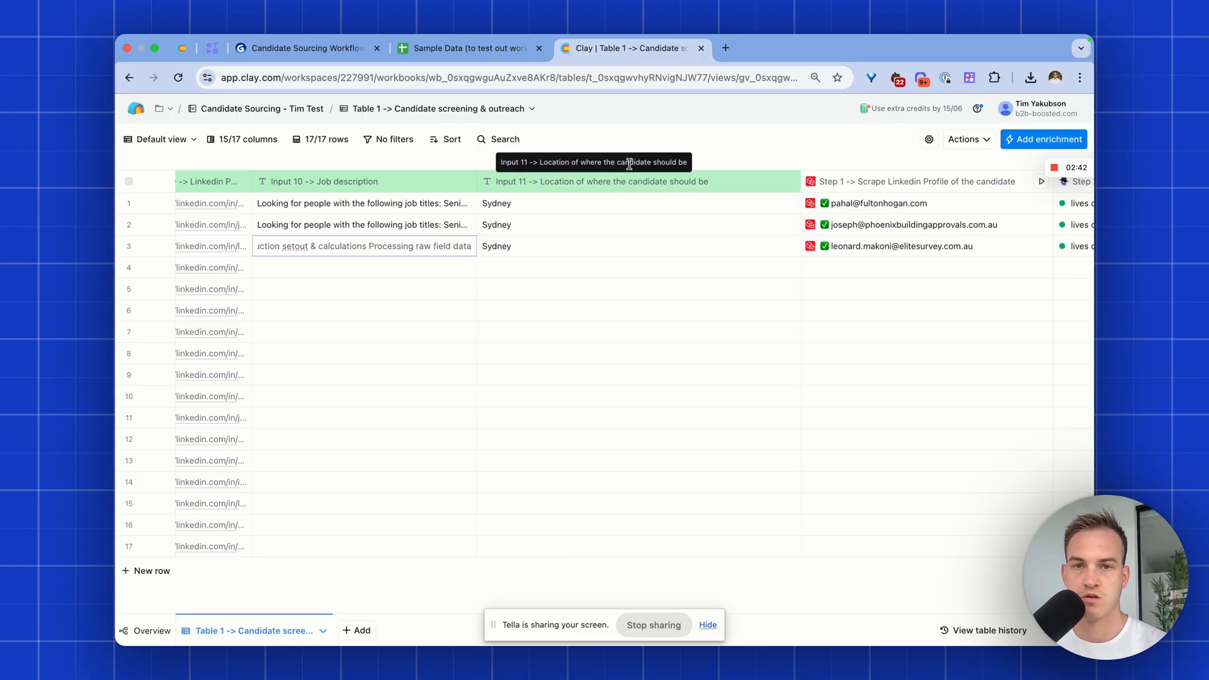
# Set the copied job description as the value of the whole Input 10 column, save it and run the column with its dependent enrichment
pyautogui.hscroll(4, 412, 316)
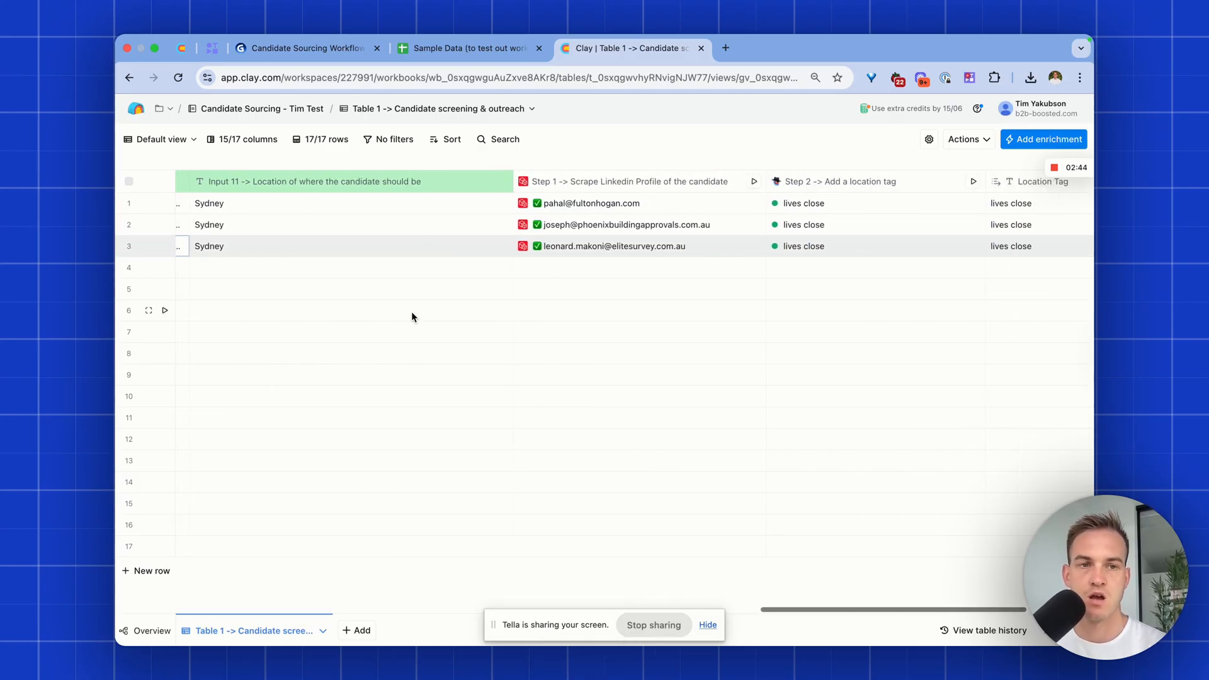
pyautogui.hscroll(-8, 411, 316)
pyautogui.hscroll(-5, 410, 311)
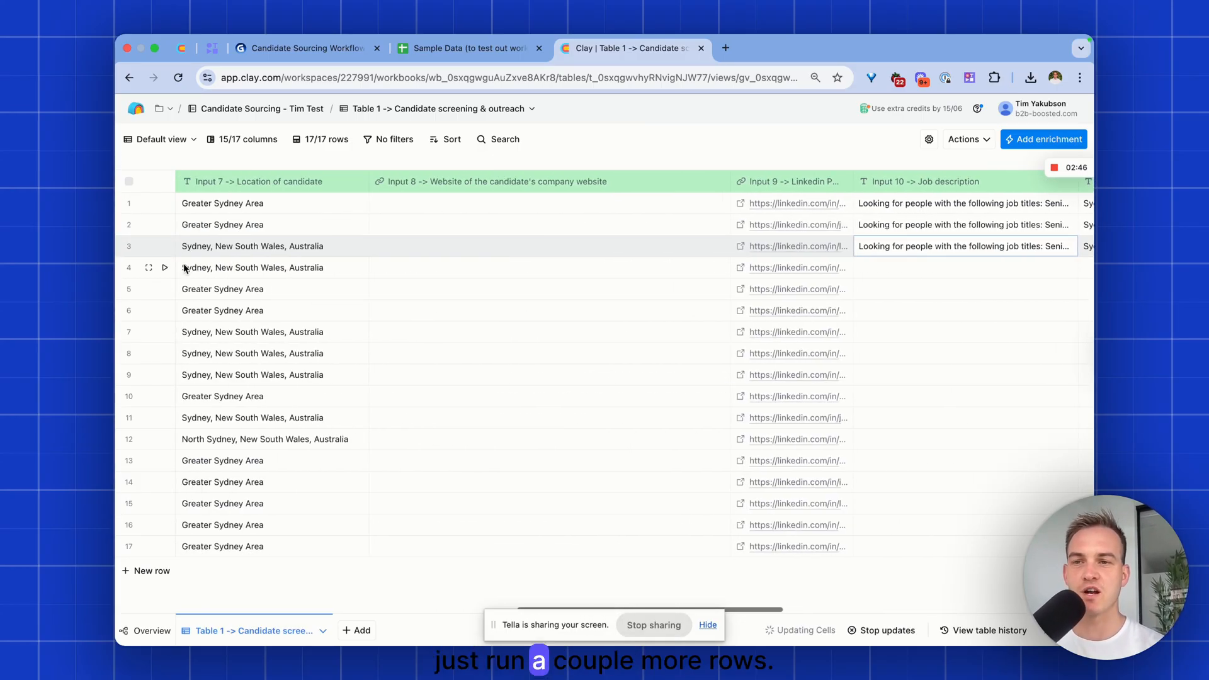
pyautogui.doubleClick(911, 202)
pyautogui.click(923, 182)
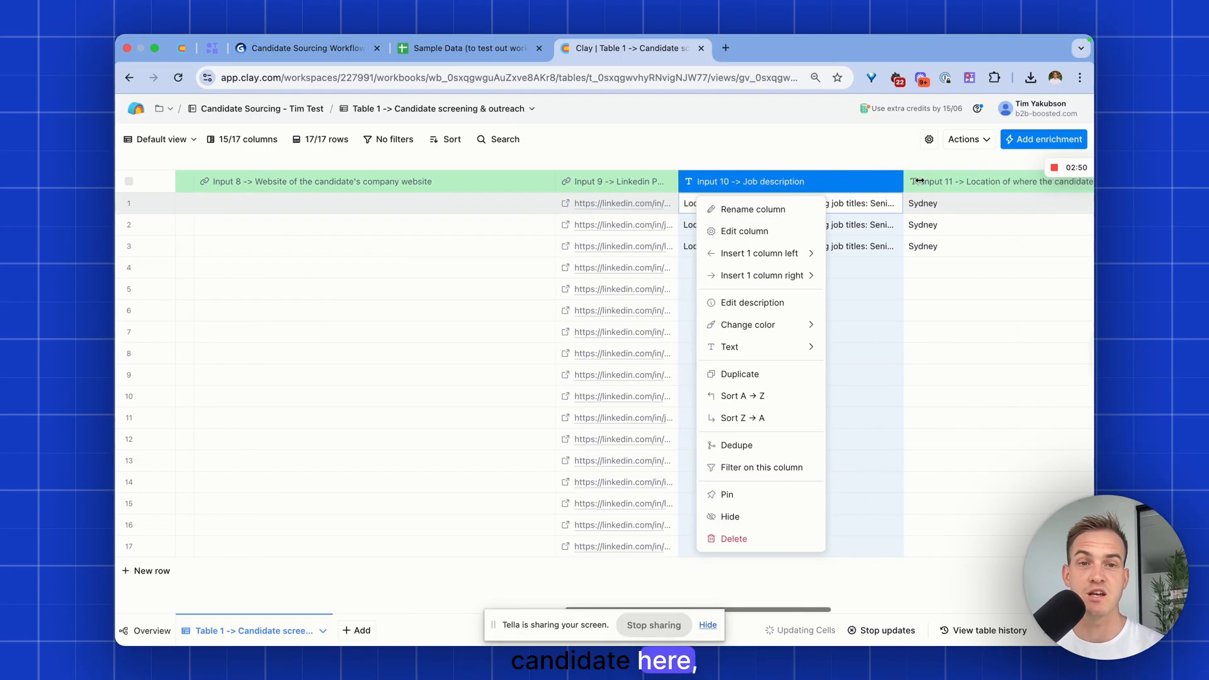
pyautogui.click(564, 234)
pyautogui.click(866, 246)
pyautogui.press('super+v')
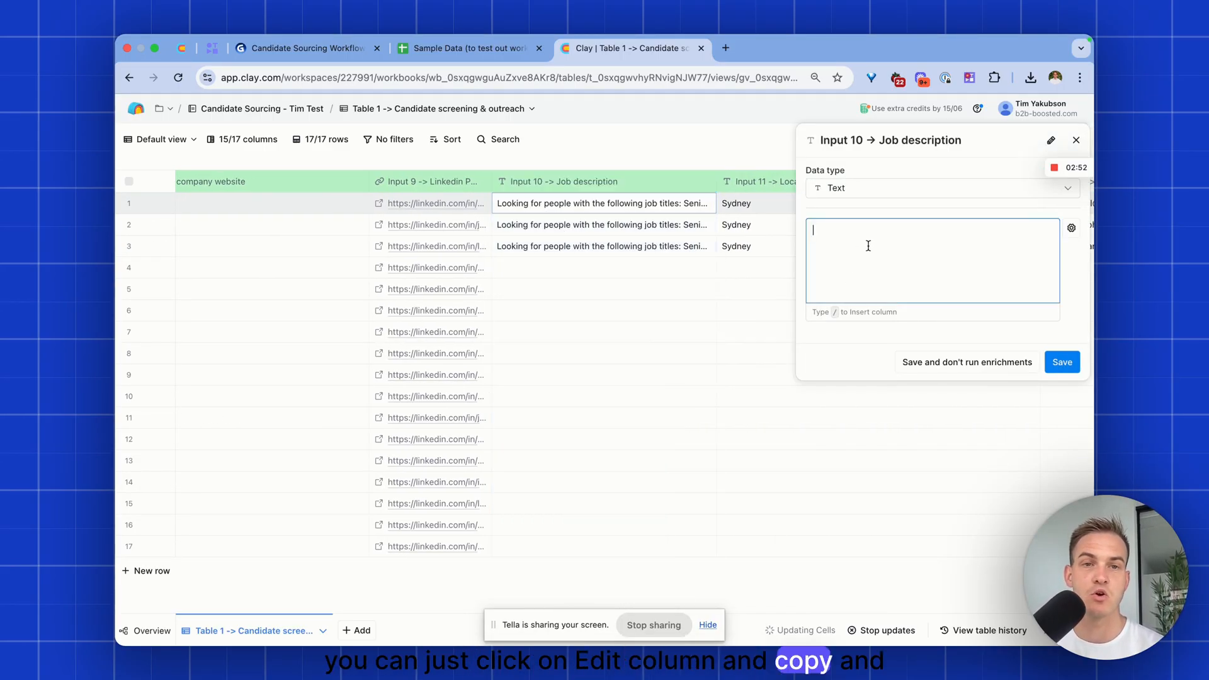
pyautogui.click(1062, 523)
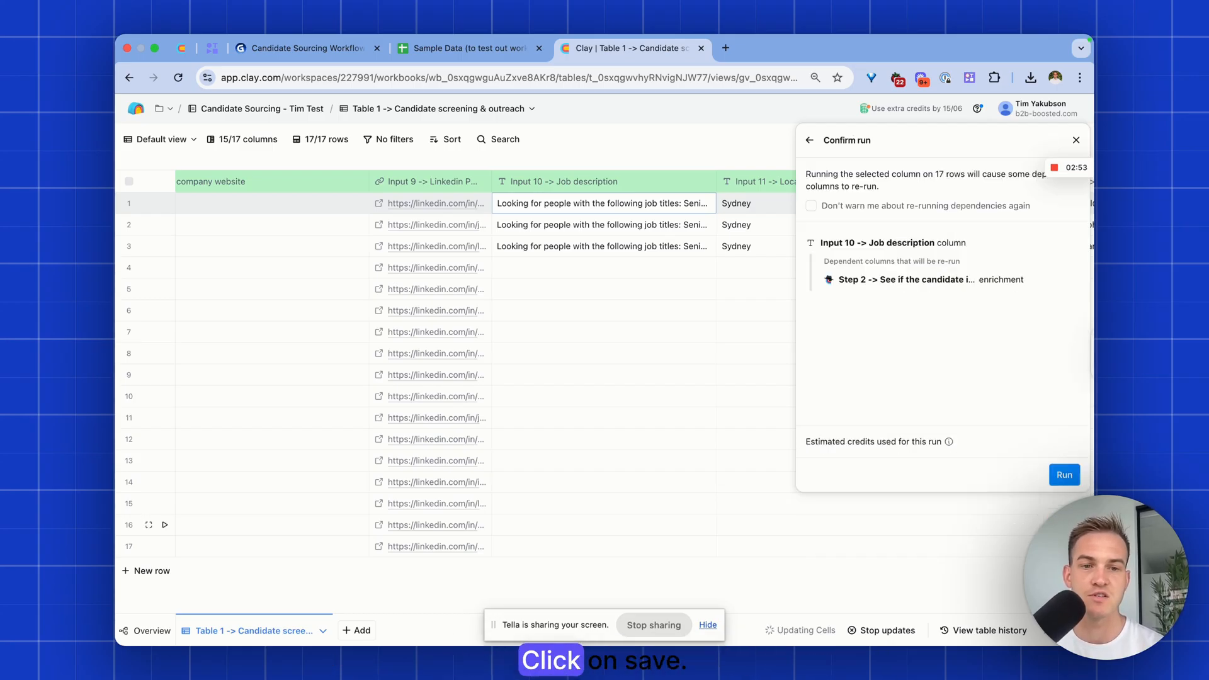
pyautogui.click(1063, 477)
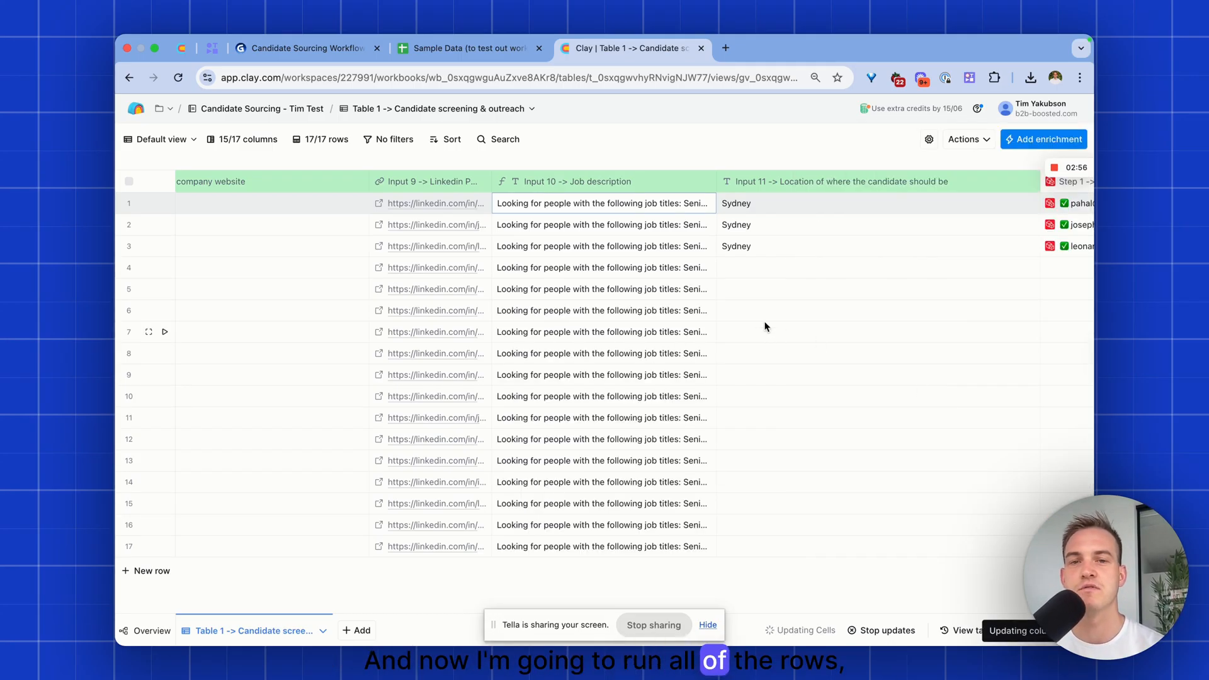
# Select all 17 rows of the candidate table, run them, and check the enrichment columns
pyautogui.hscroll(10, 766, 327)
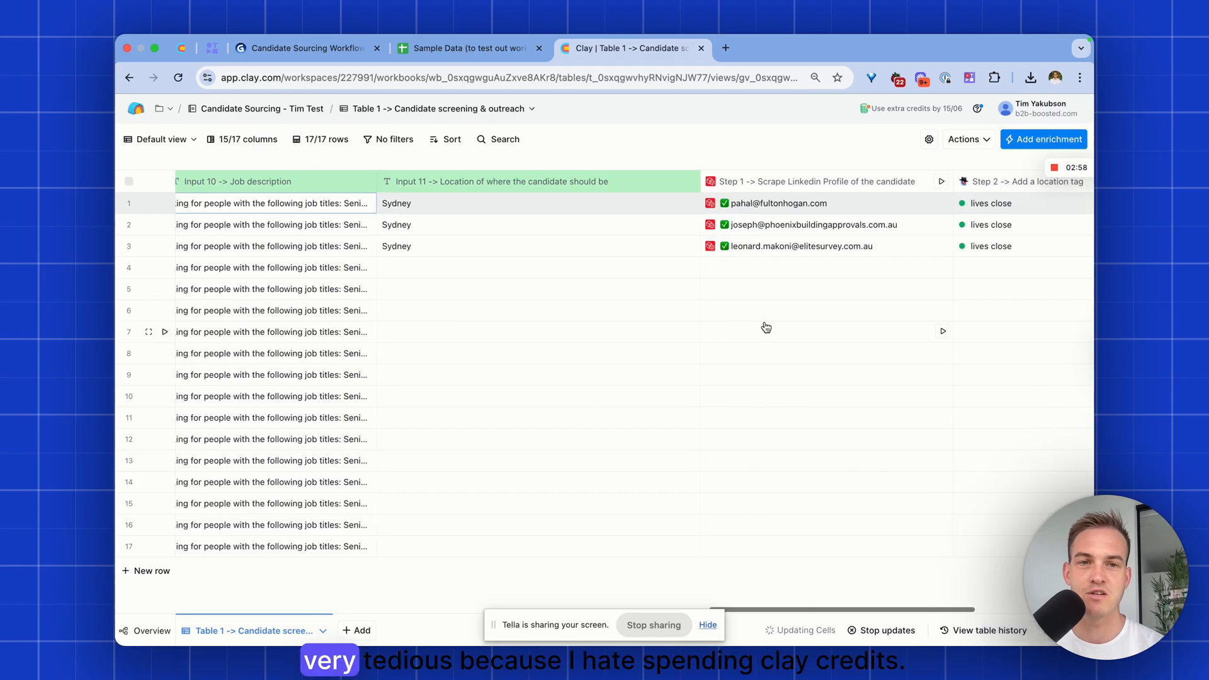
pyautogui.hscroll(4, 765, 326)
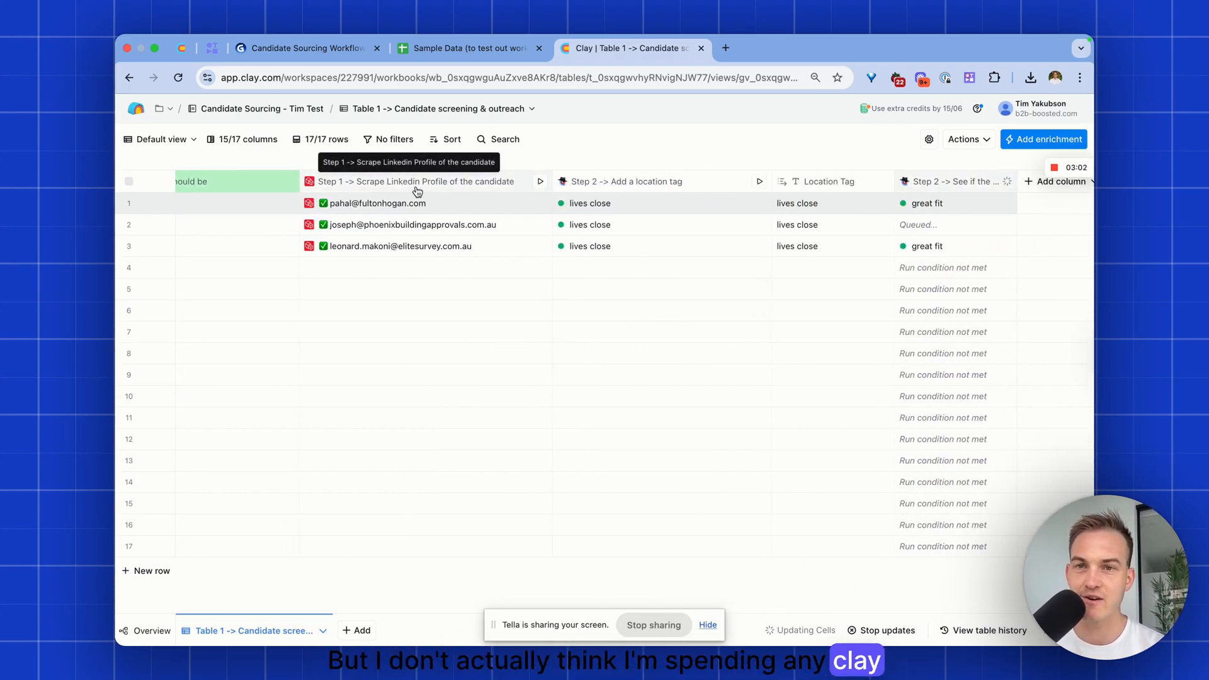
pyautogui.hscroll(-10, 479, 296)
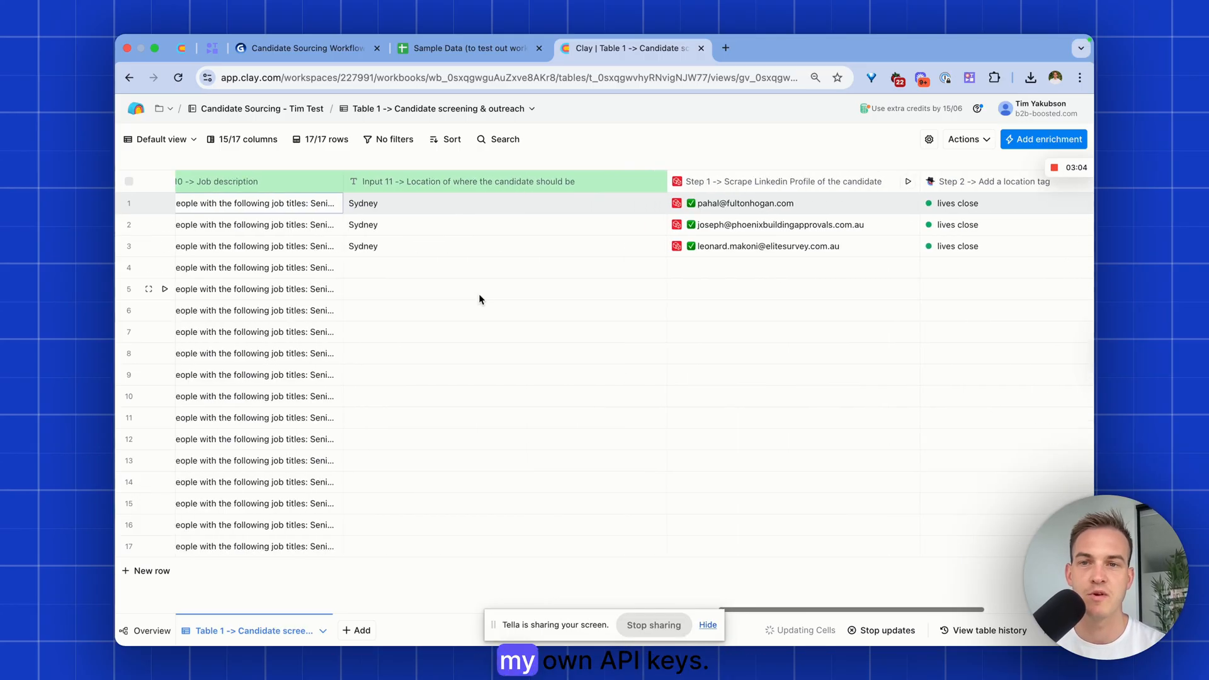
pyautogui.click(129, 181)
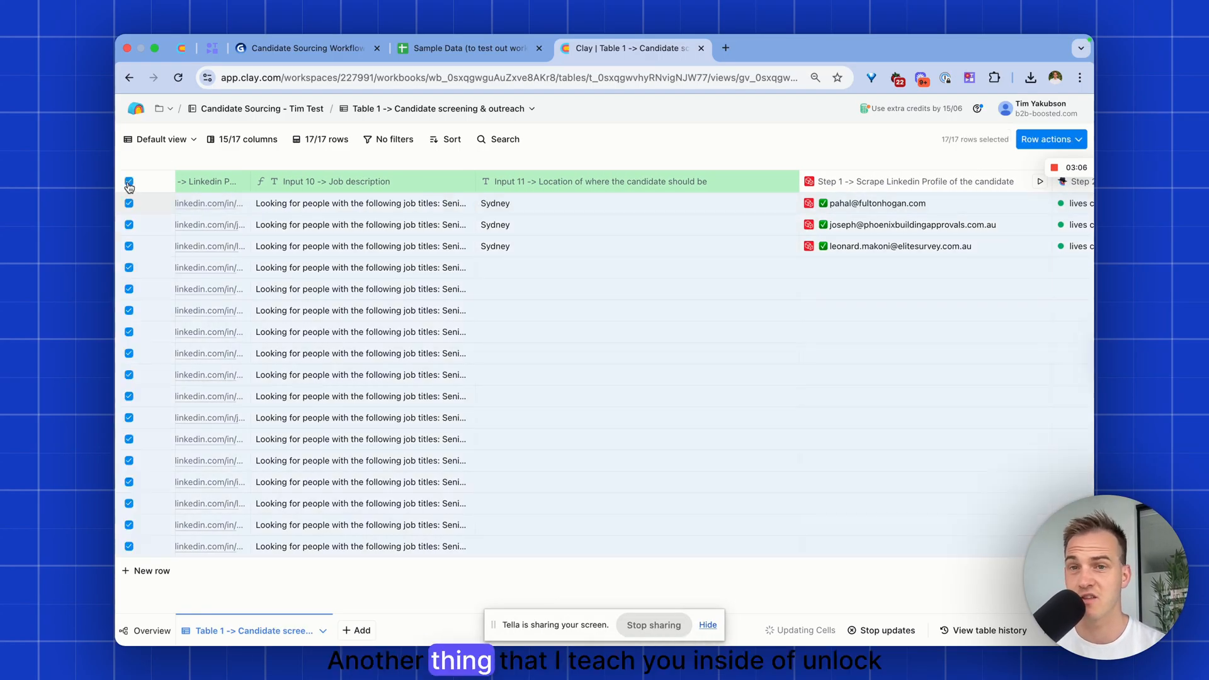
pyautogui.click(1057, 140)
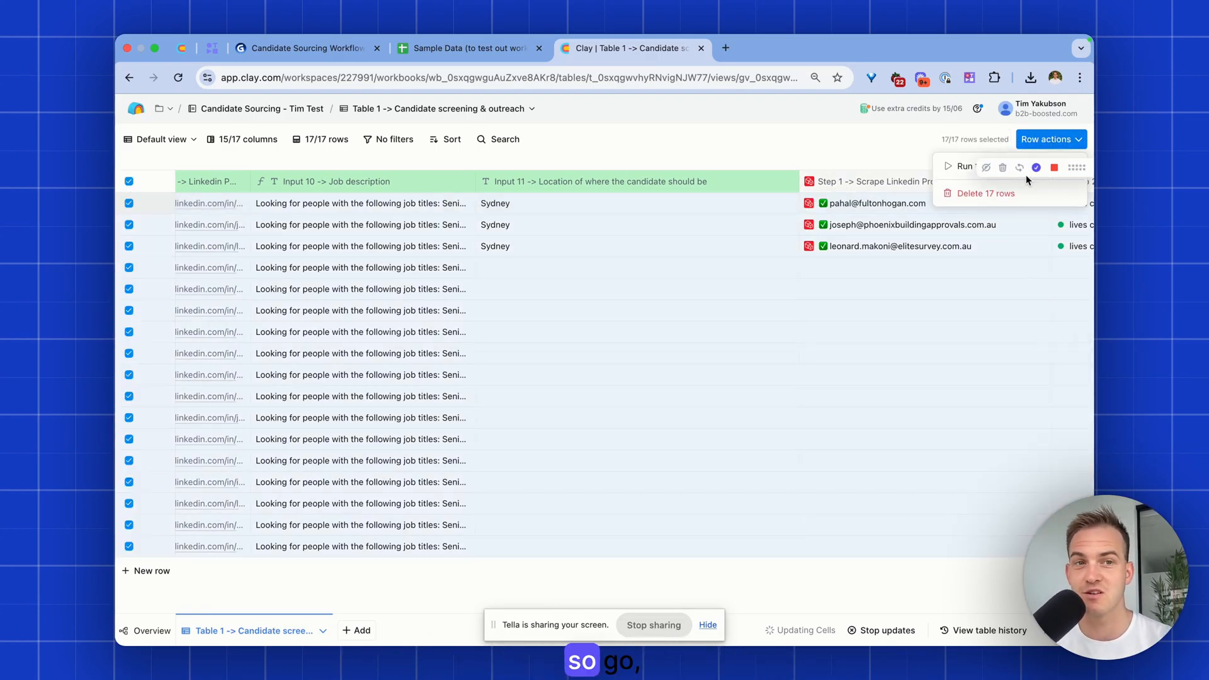
pyautogui.click(957, 167)
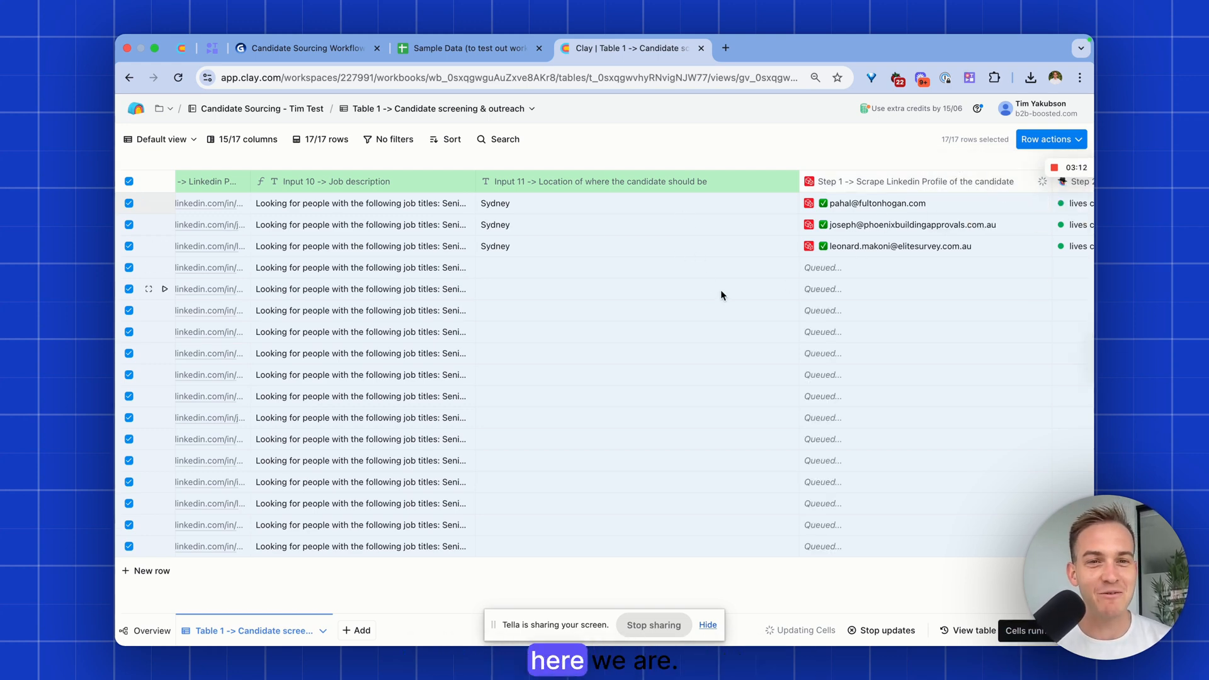
pyautogui.hscroll(10, 720, 290)
pyautogui.hscroll(5, 605, 340)
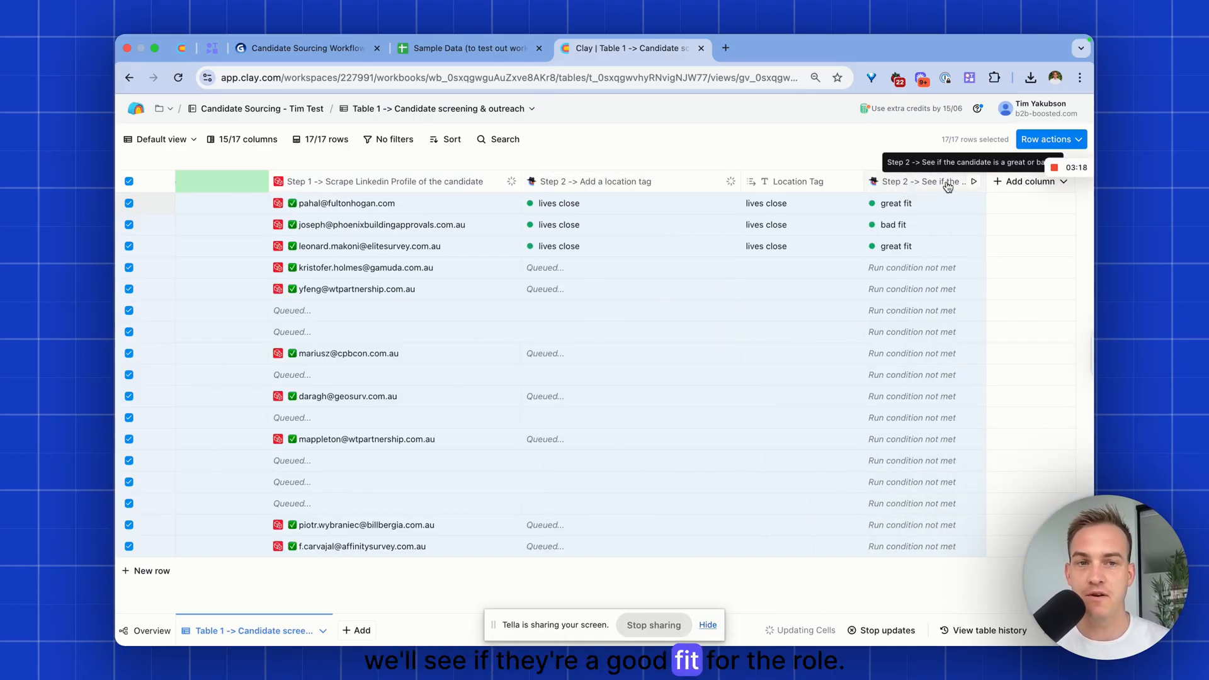
# Widen the column that judges whether the candidate is a great or bad fit, and change the step number in its name to 3
pyautogui.moveTo(986, 187); pyautogui.dragTo(1035, 190)
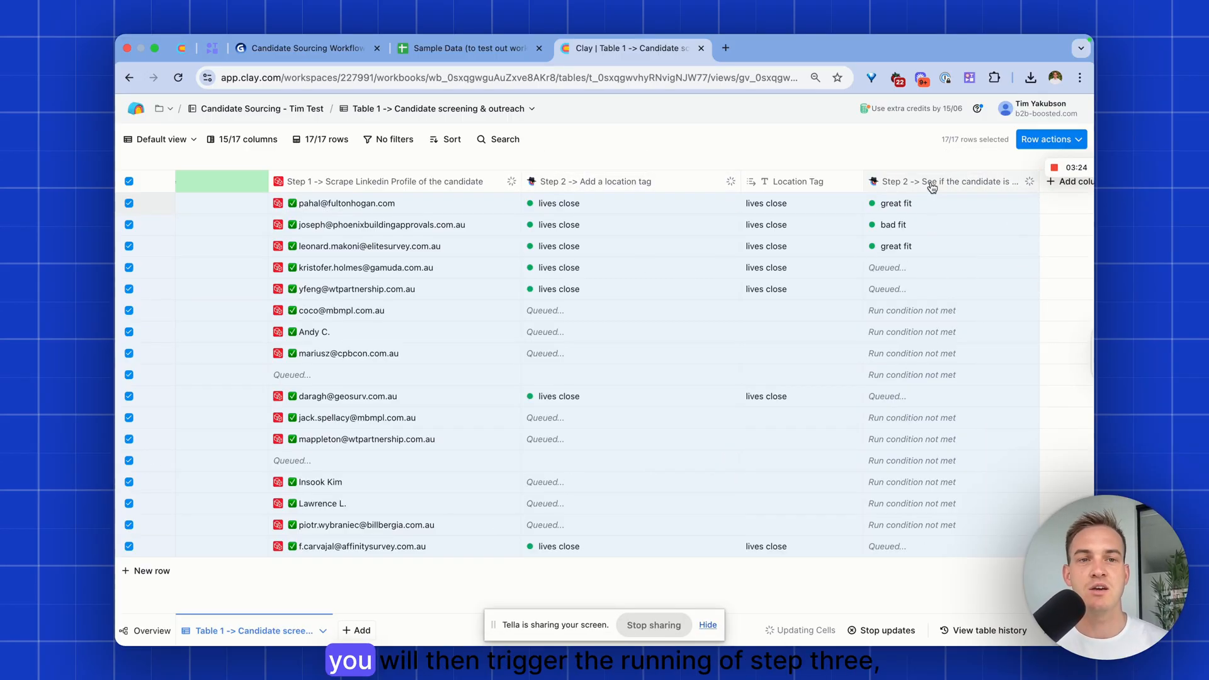
pyautogui.click(970, 182)
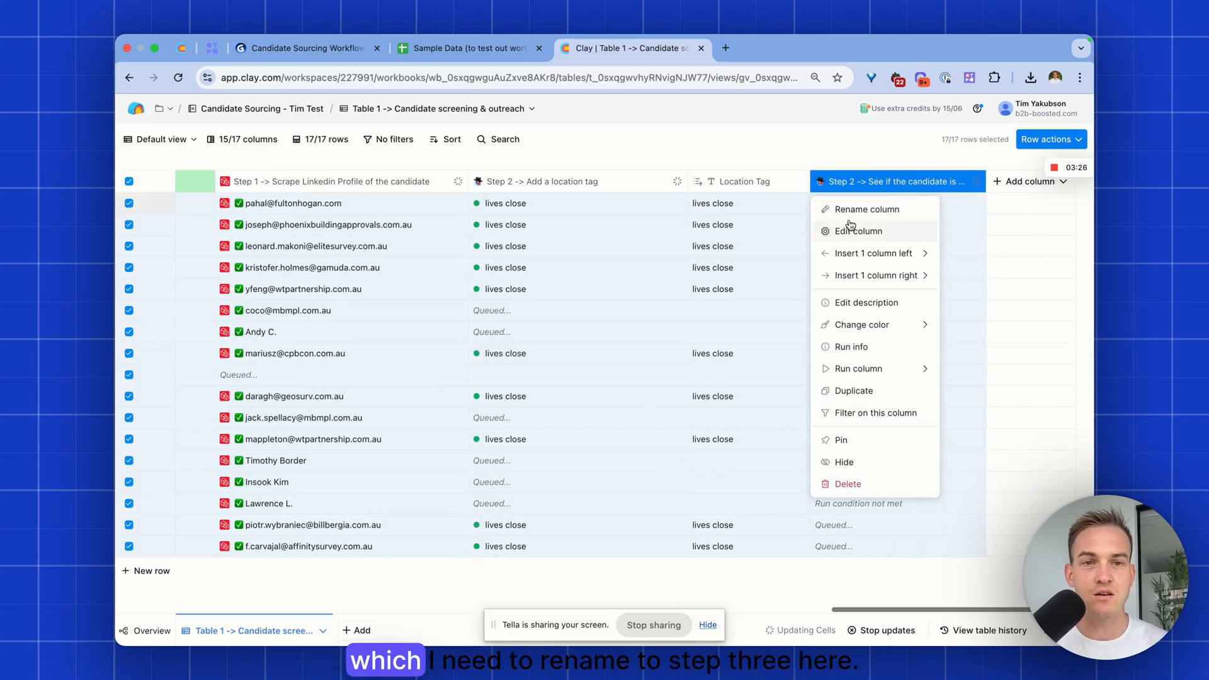
pyautogui.click(850, 208)
pyautogui.click(861, 181)
pyautogui.moveTo(861, 182); pyautogui.dragTo(831, 183)
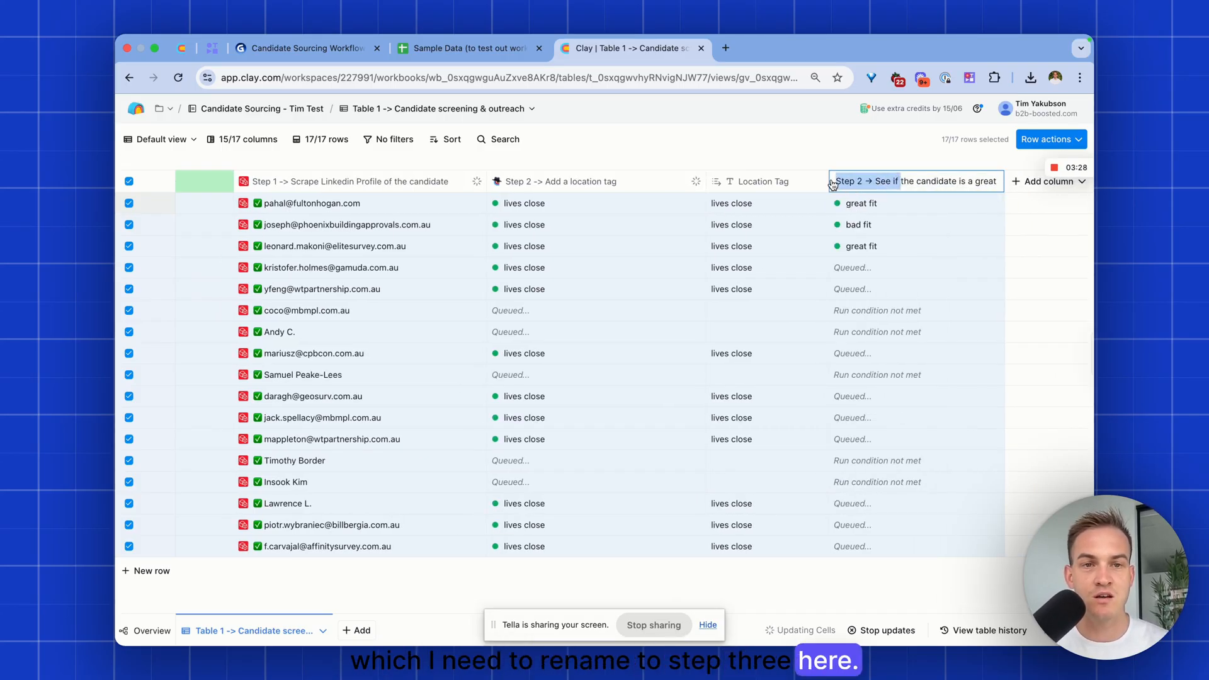
pyautogui.press('BackSpace')
pyautogui.write('3')
pyautogui.press('Return')
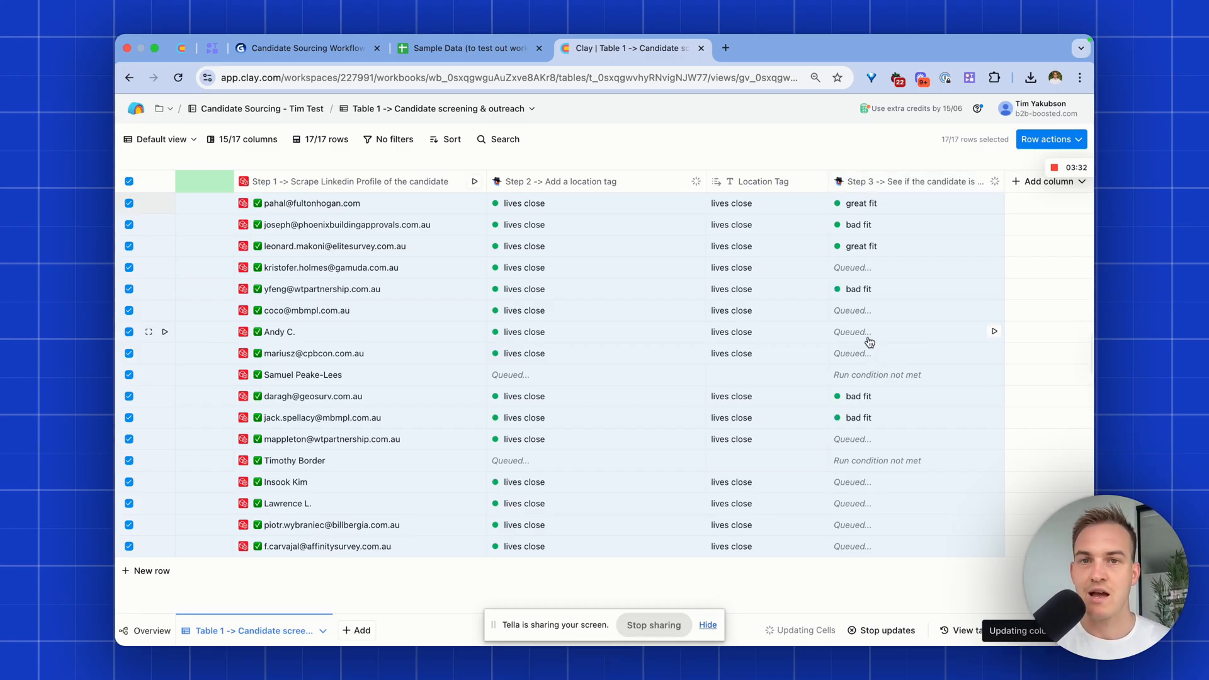
# Switch to the Gamma presentation and review the three sourcing stages on the "What Clay will do" slide
pyautogui.click(334, 50)
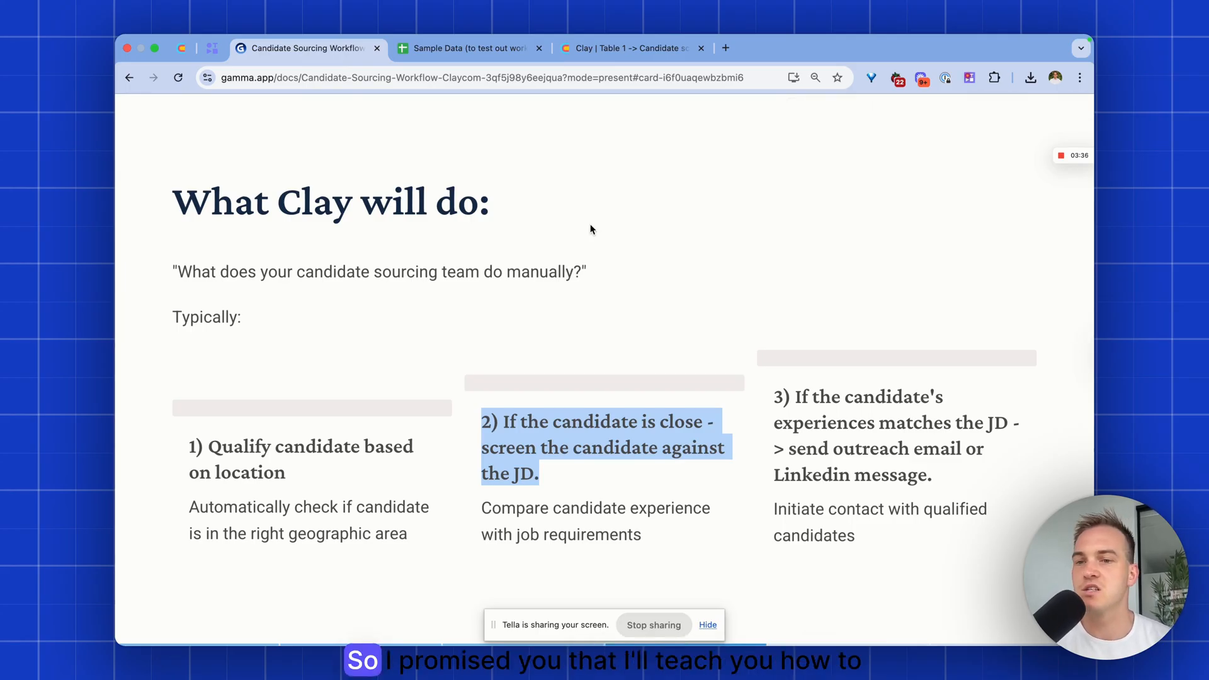
pyautogui.moveTo(289, 479); pyautogui.dragTo(212, 449)
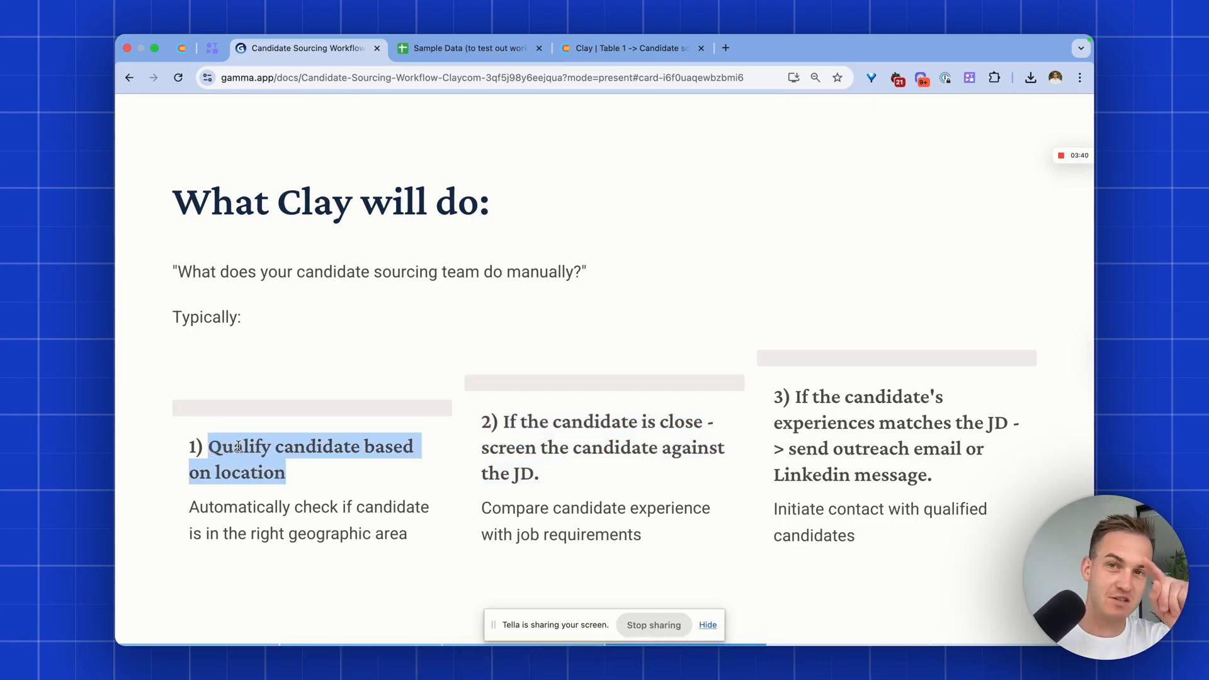
pyautogui.moveTo(554, 462); pyautogui.dragTo(502, 427)
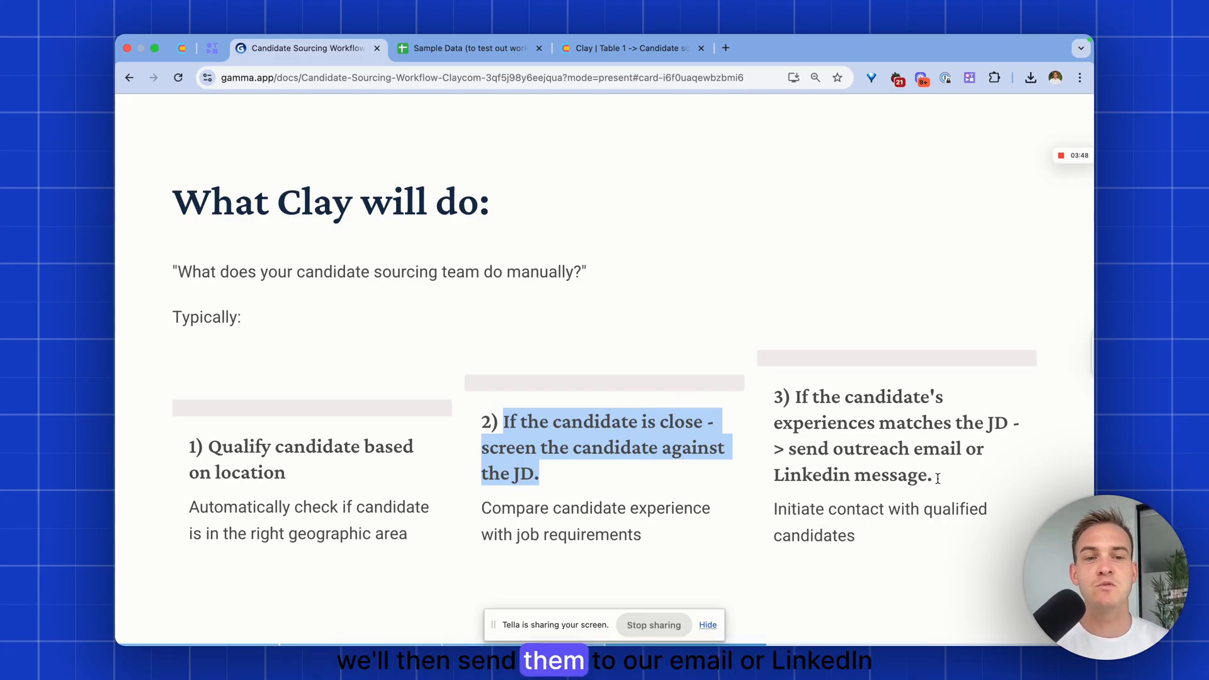
pyautogui.moveTo(936, 476); pyautogui.dragTo(764, 415)
# Switch back to Clay and add the Response from row 3's Step 3 result as a new column named "Fit or not?"
pyautogui.click(592, 47)
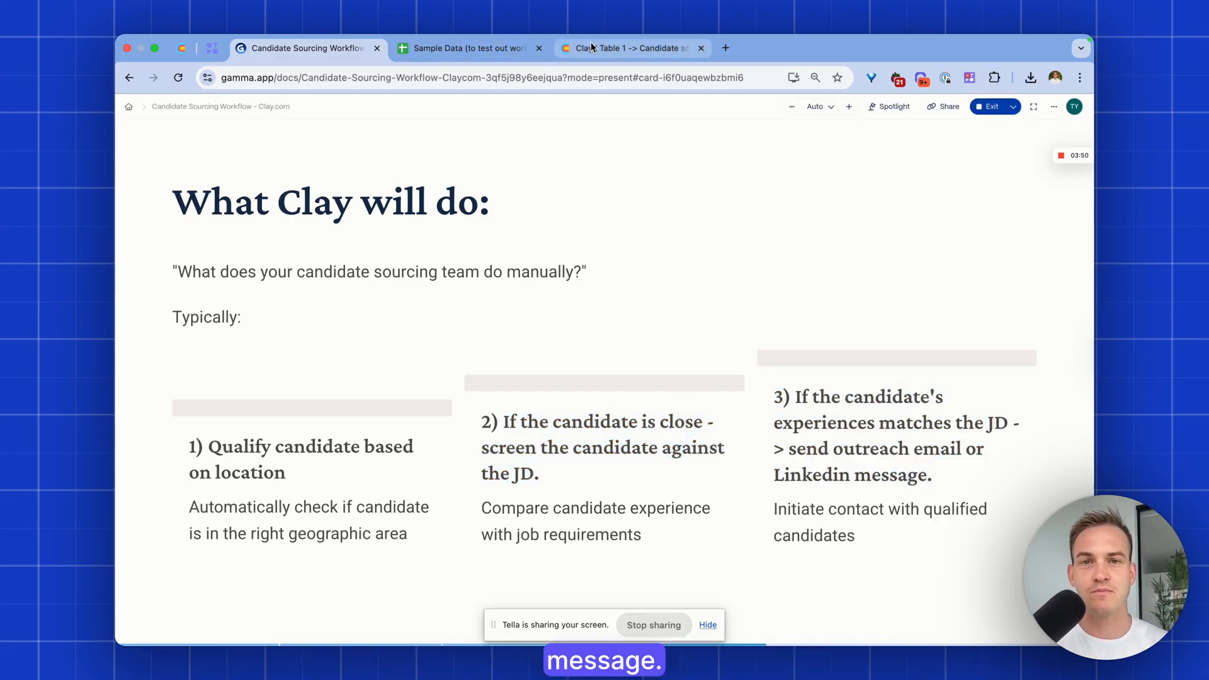
pyautogui.hscroll(1, 695, 266)
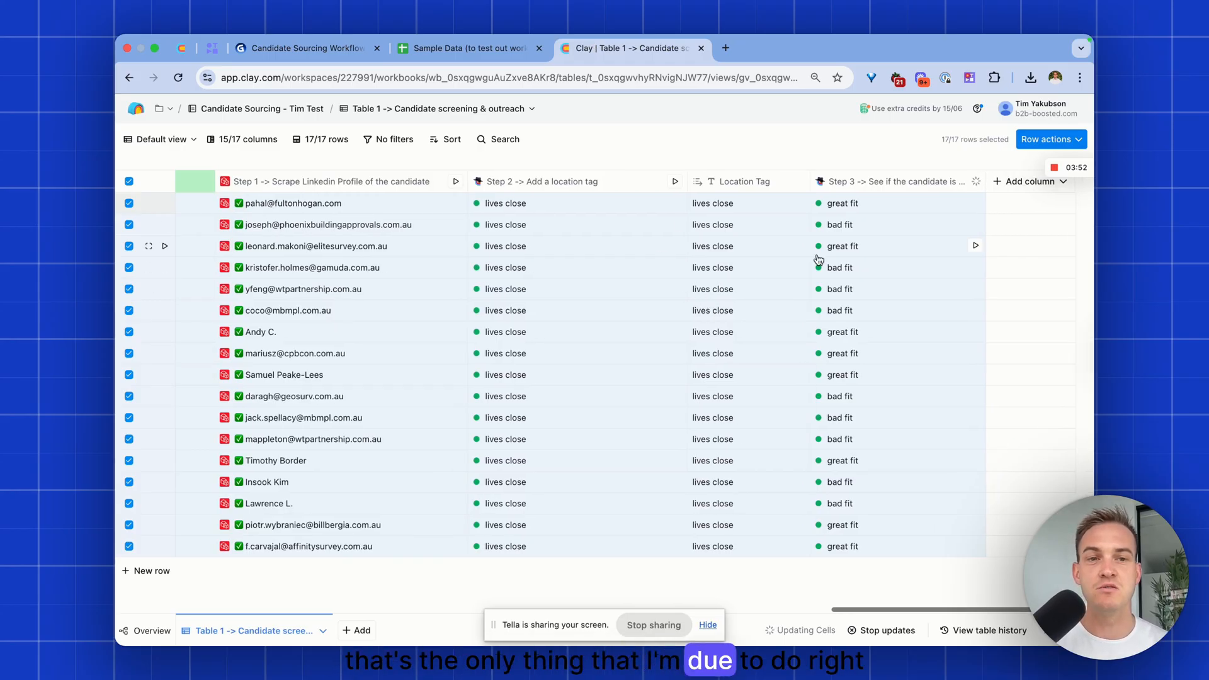
pyautogui.click(841, 250)
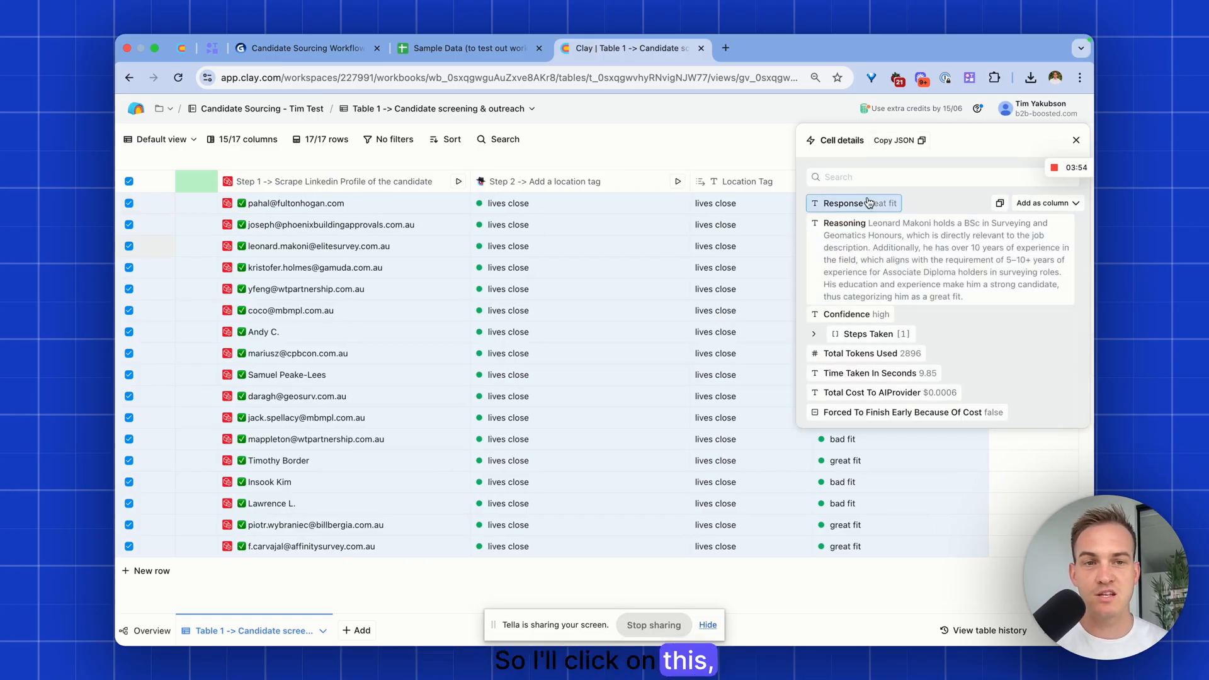
pyautogui.click(1042, 214)
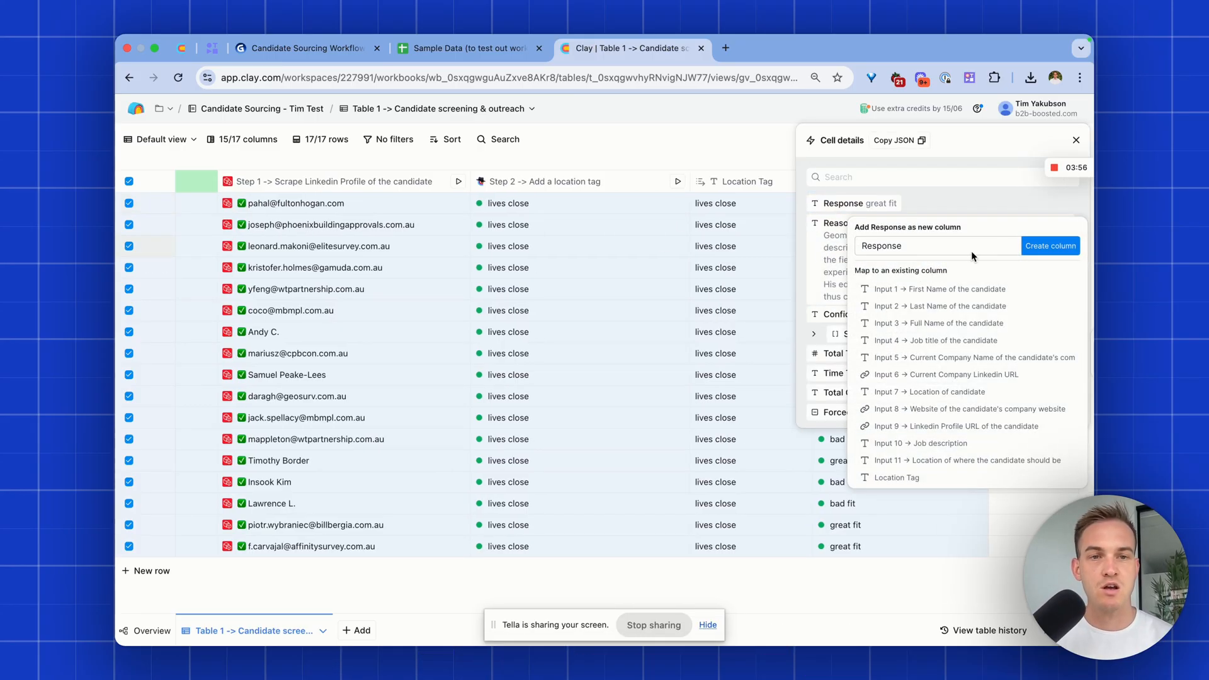
pyautogui.click(969, 249)
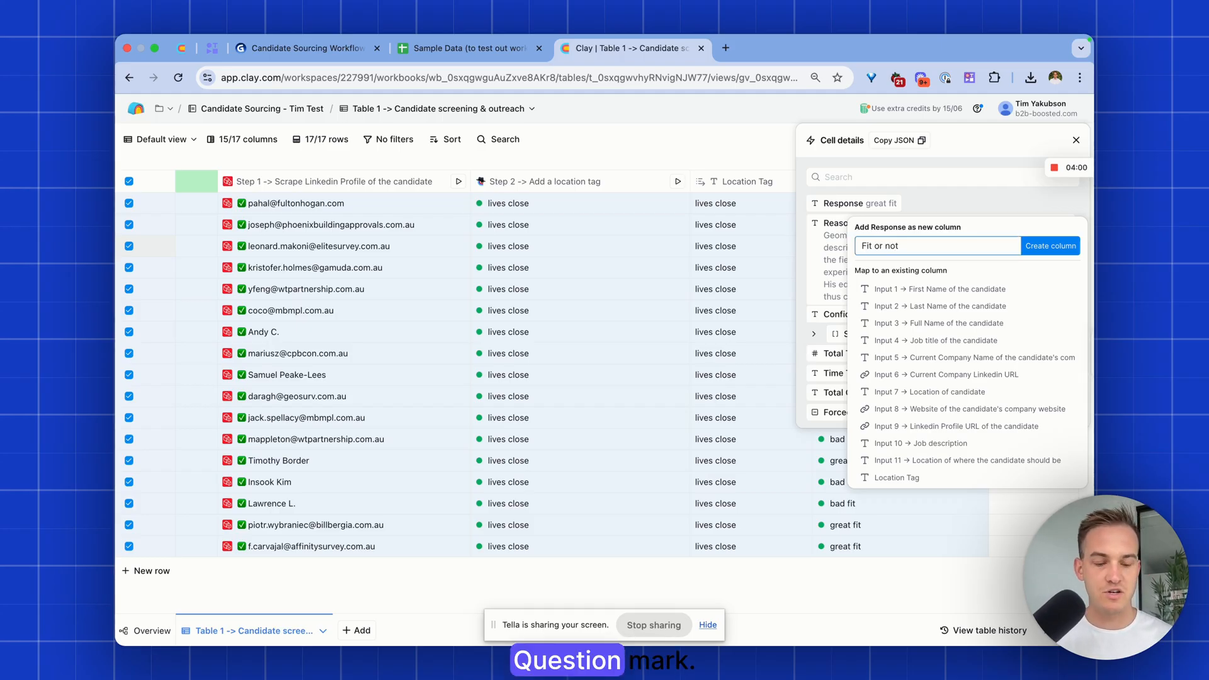
pyautogui.click(1058, 250)
pyautogui.click(1073, 143)
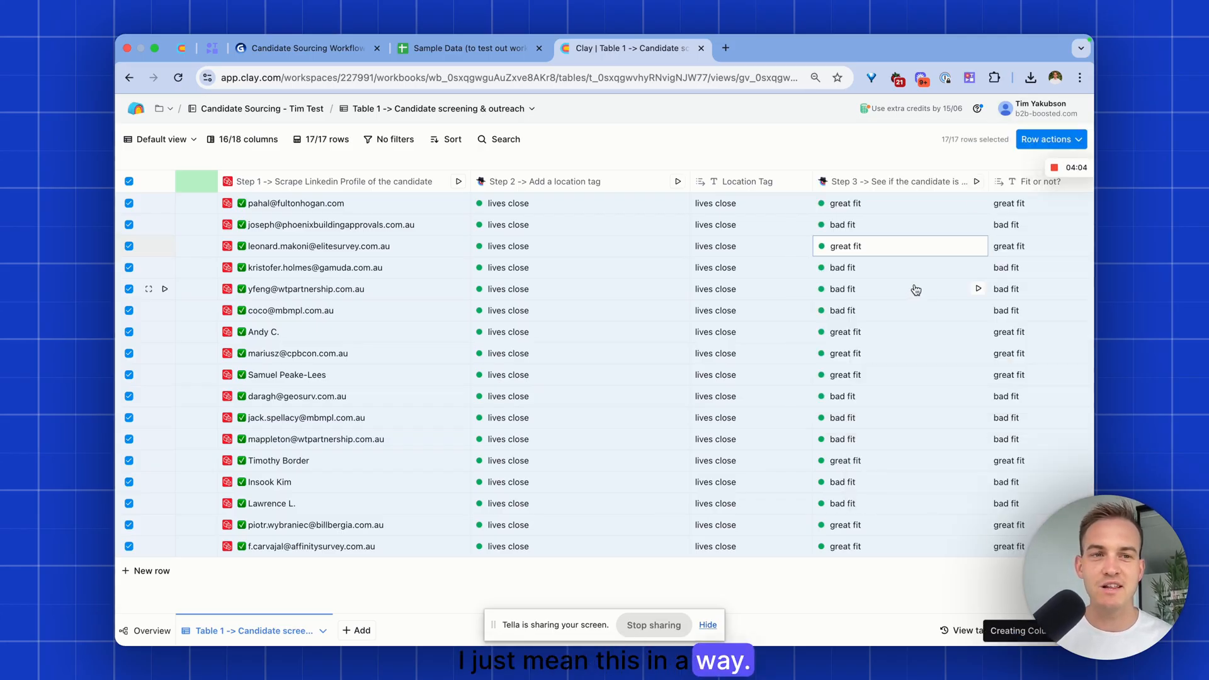
# Add a HeyReach Add Lead to Campaign enrichment column, select the account labelled with an e-mail address, and save it without choosing a campaign
pyautogui.hscroll(3, 916, 274)
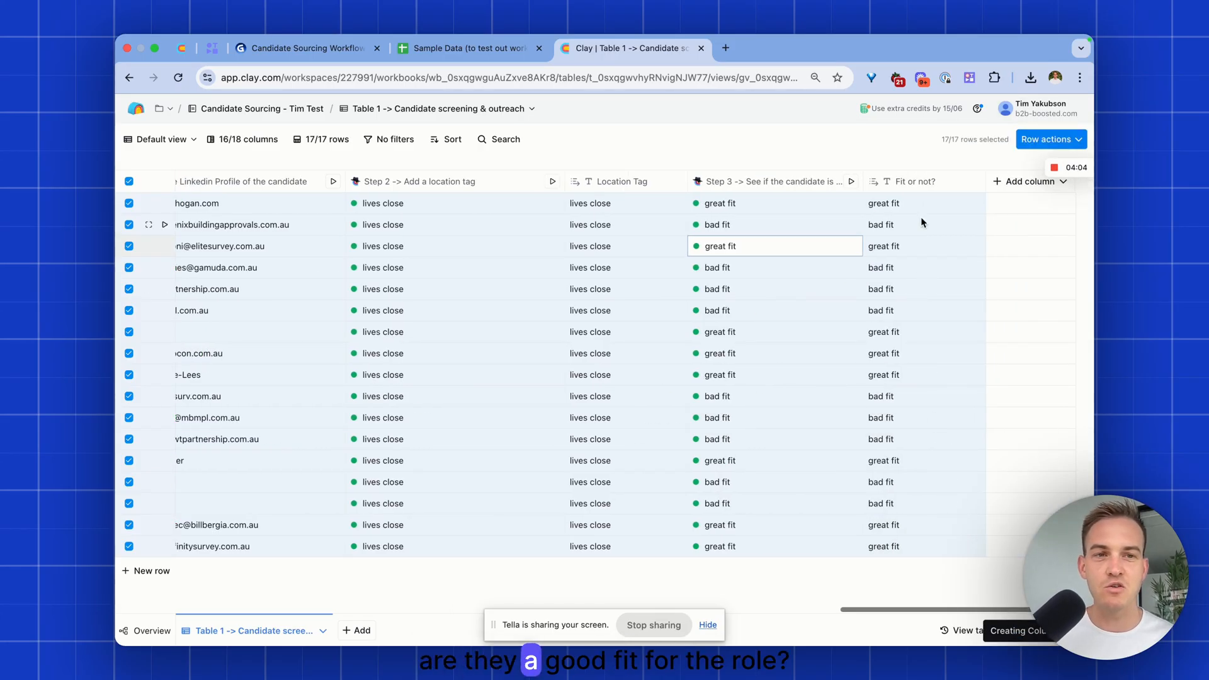
pyautogui.click(1020, 184)
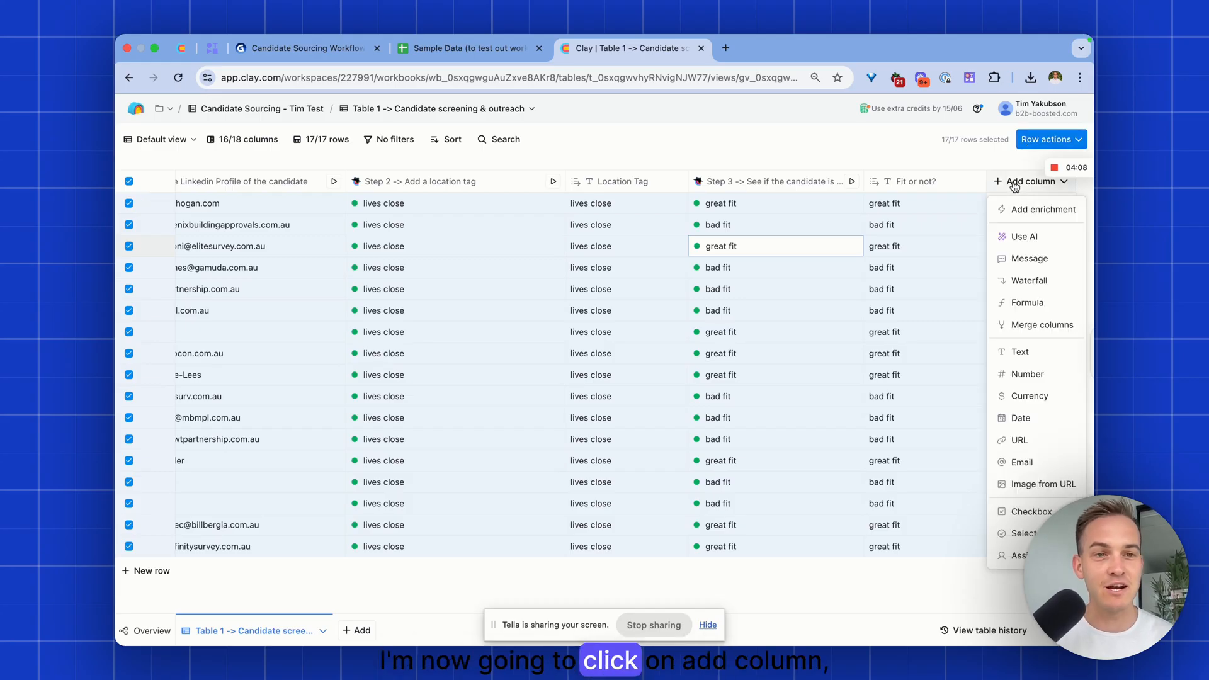
pyautogui.click(1020, 209)
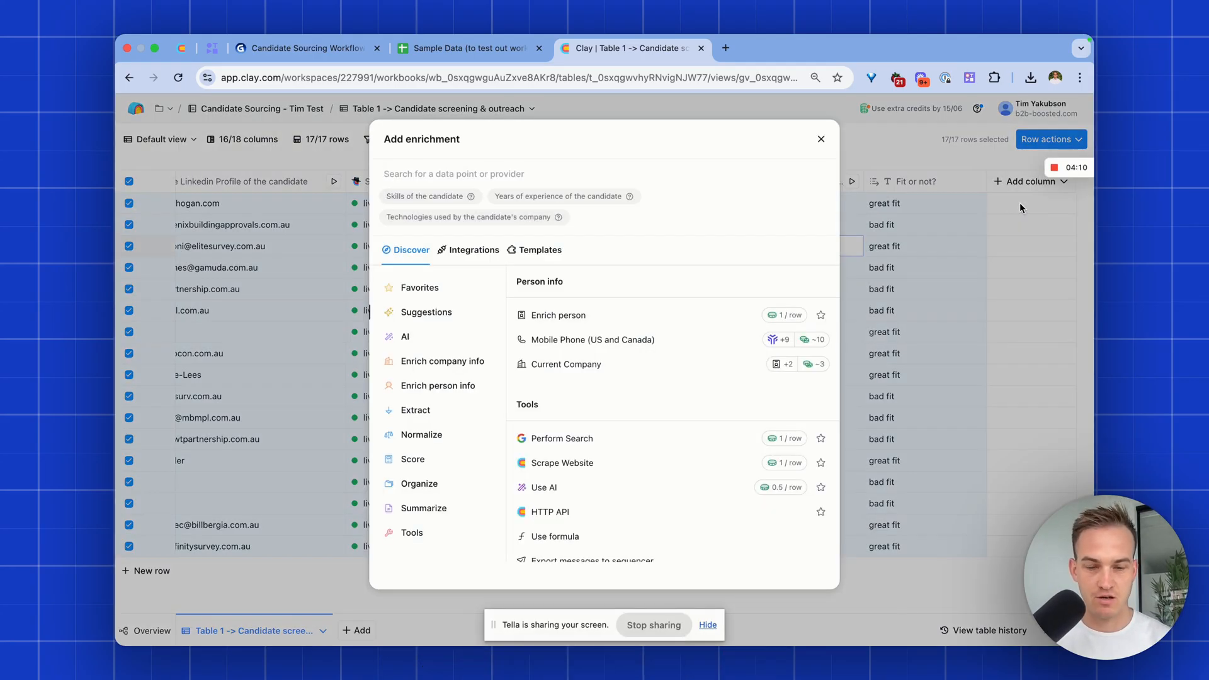
pyautogui.write('heyreach')
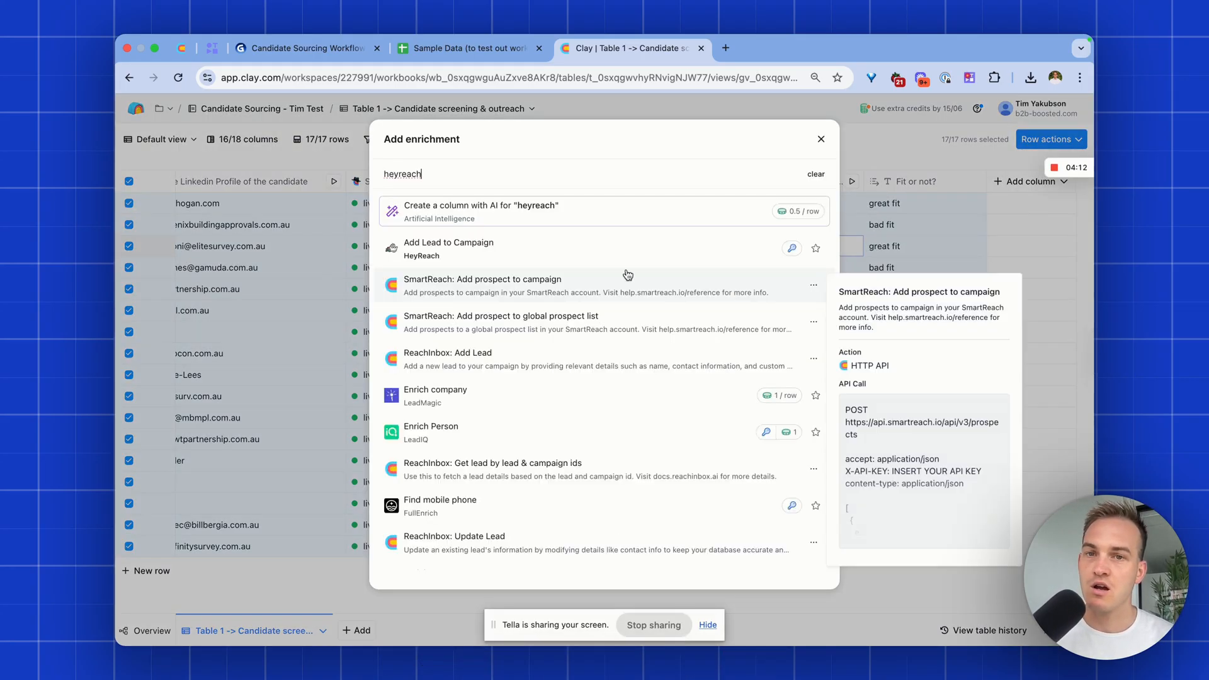
pyautogui.click(491, 257)
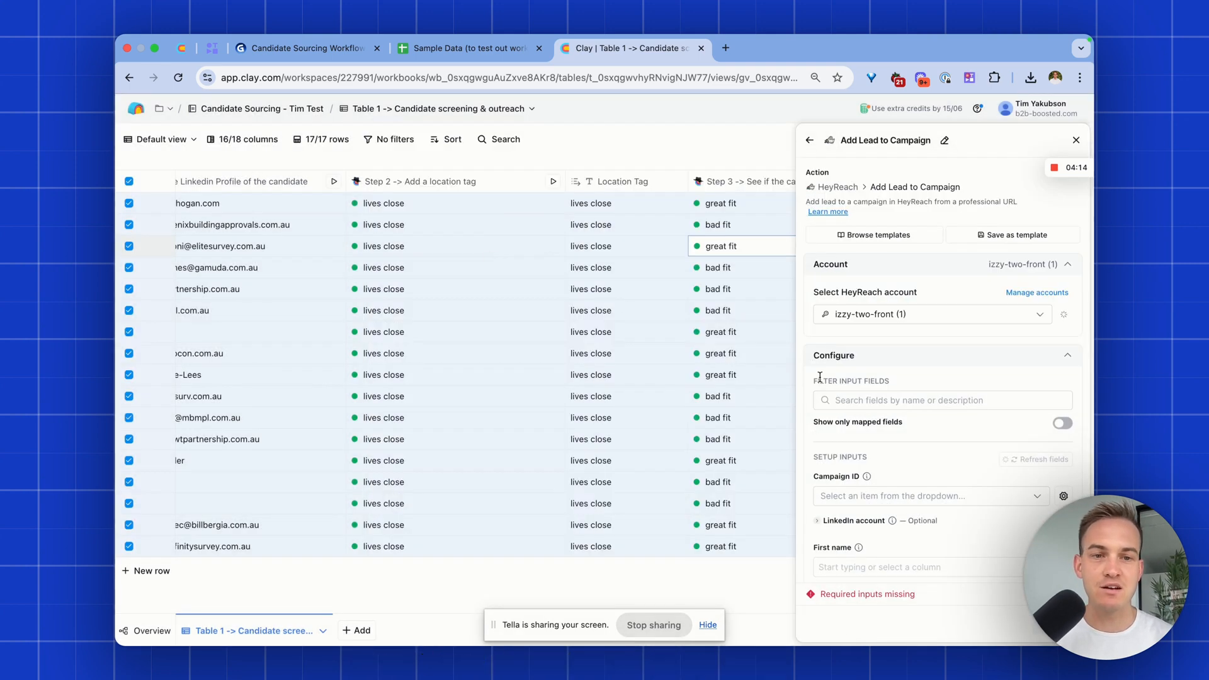
pyautogui.click(906, 314)
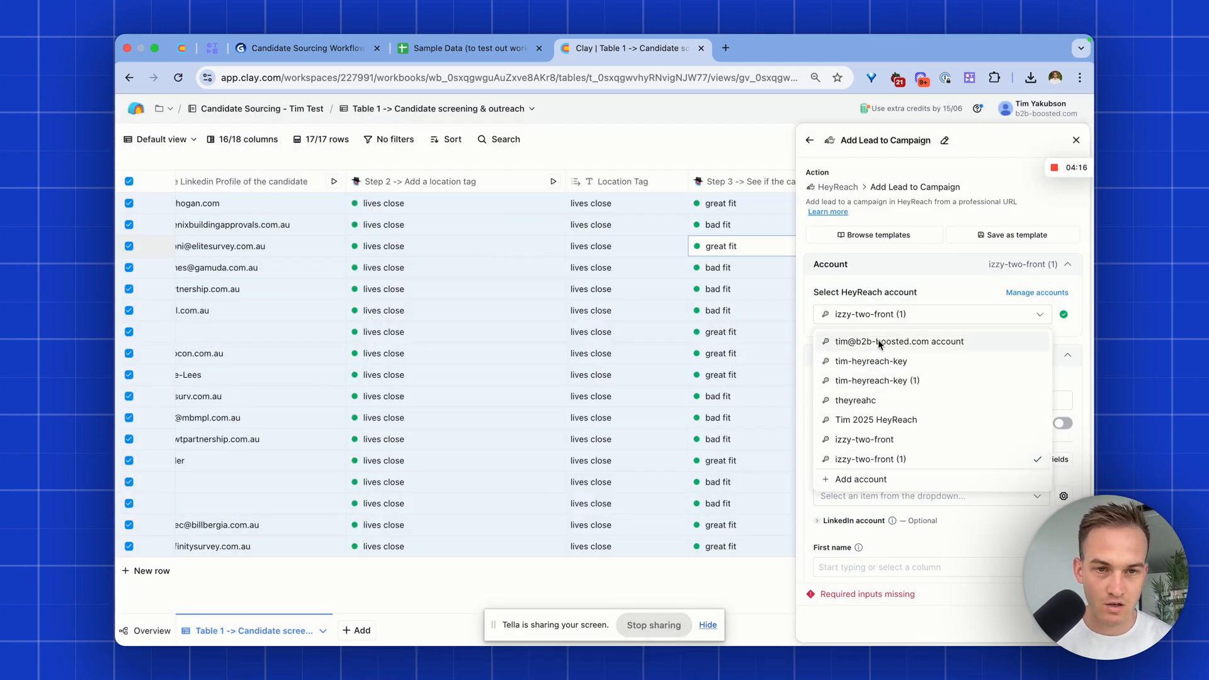
pyautogui.click(878, 340)
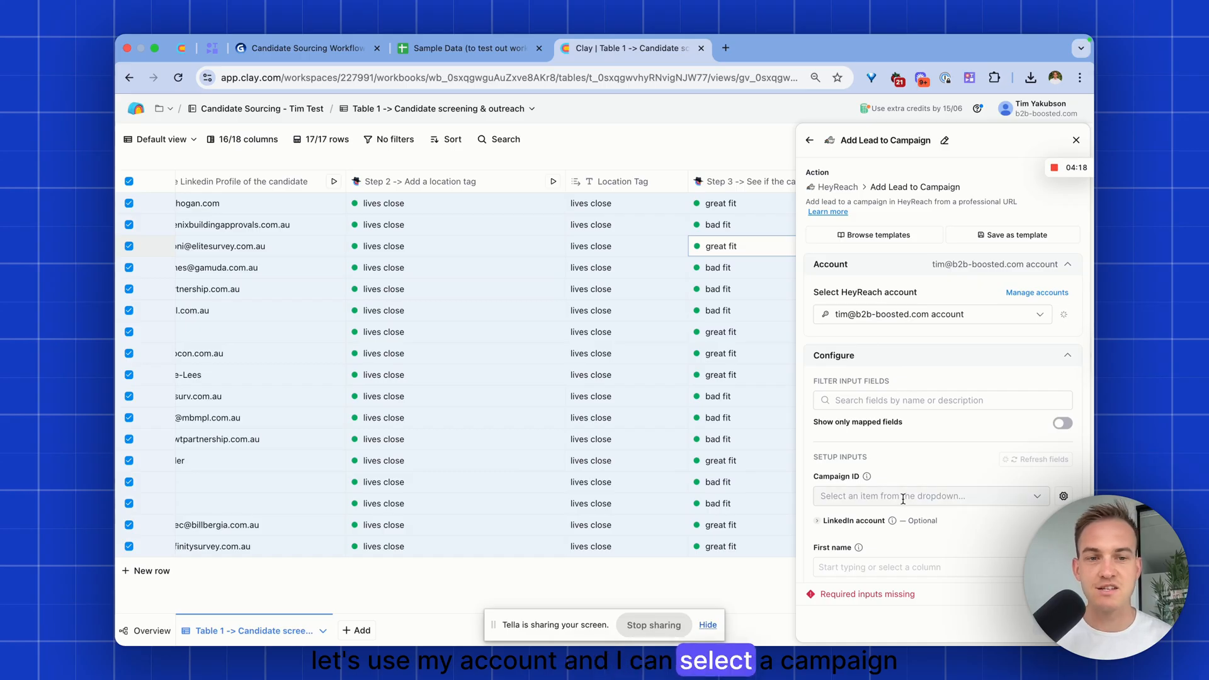
pyautogui.click(1075, 141)
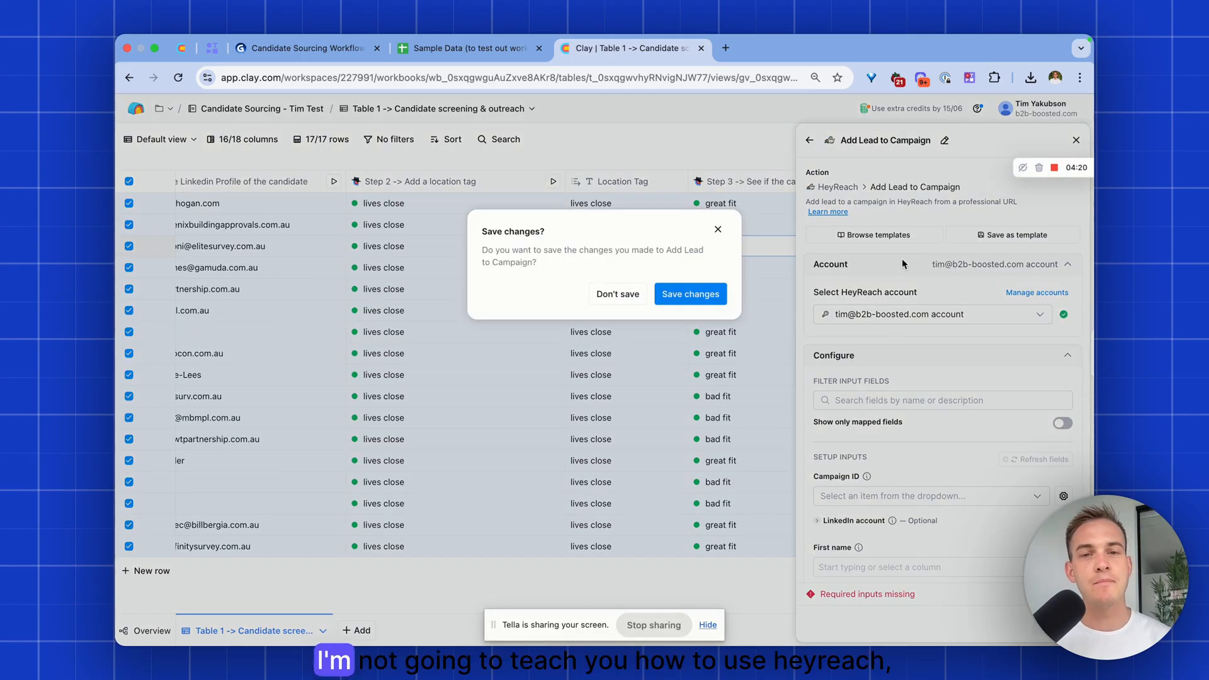
pyautogui.click(712, 290)
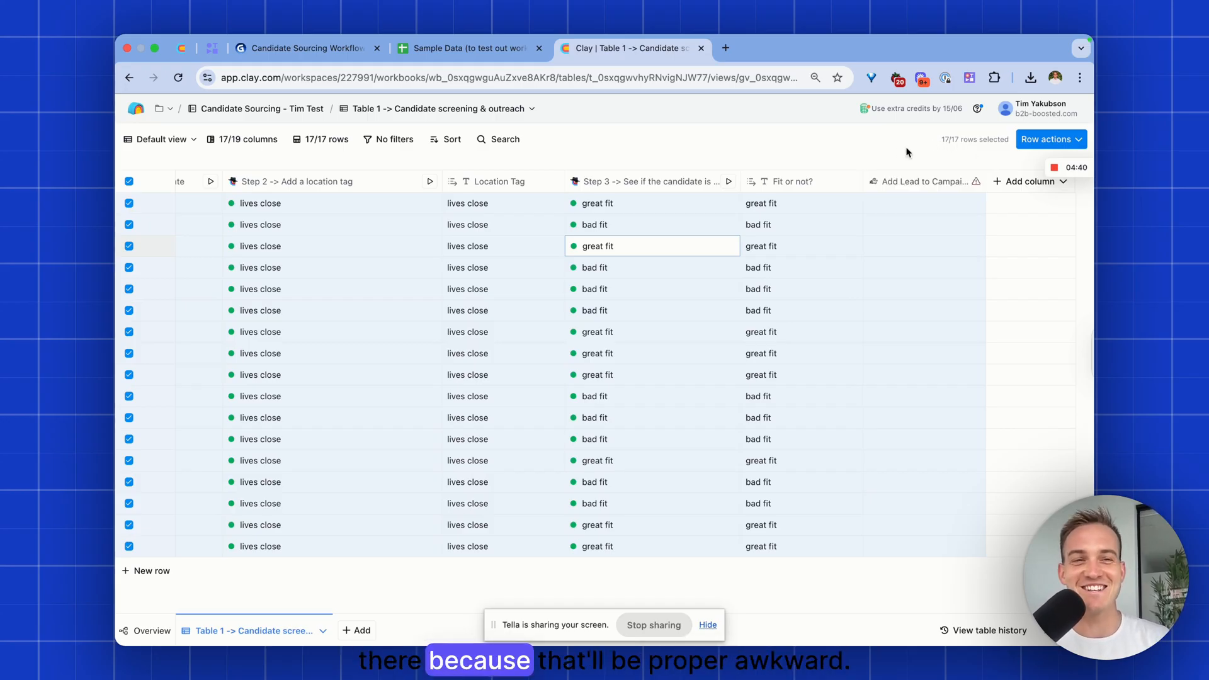
# Deselect all rows and add a Smartlead.ai Add Lead to Campaign enrichment column, saving it with the default account and inputs
pyautogui.click(129, 181)
pyautogui.click(1029, 139)
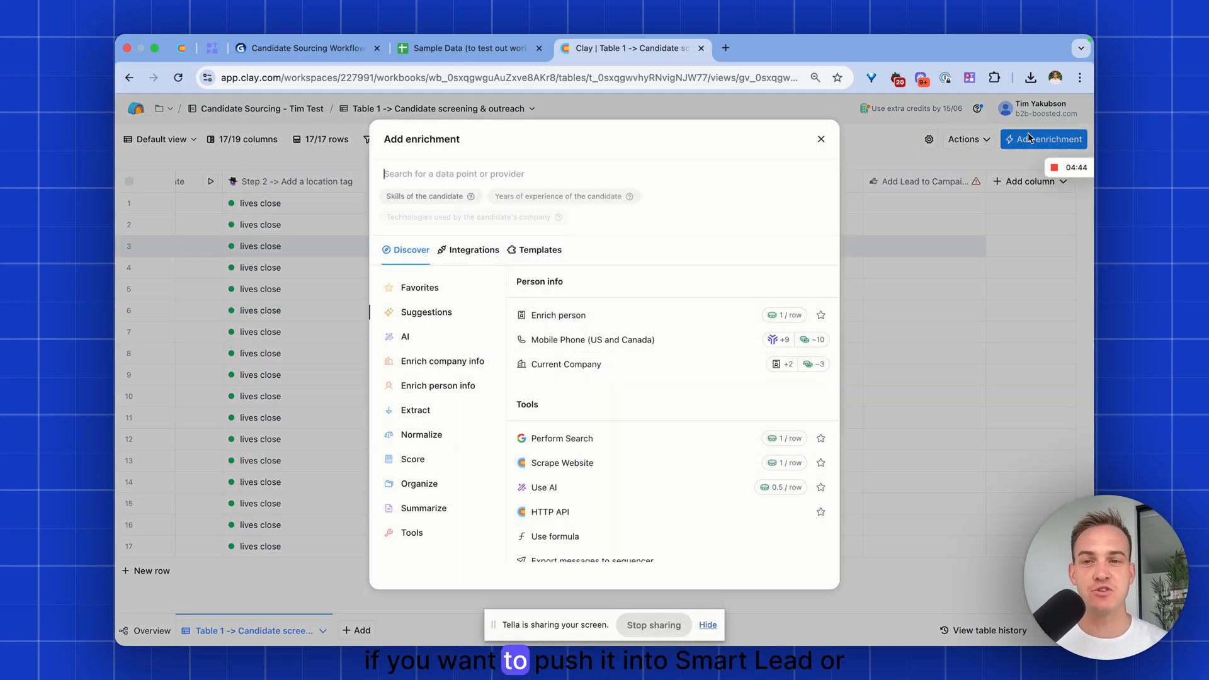
pyautogui.write('smartlead')
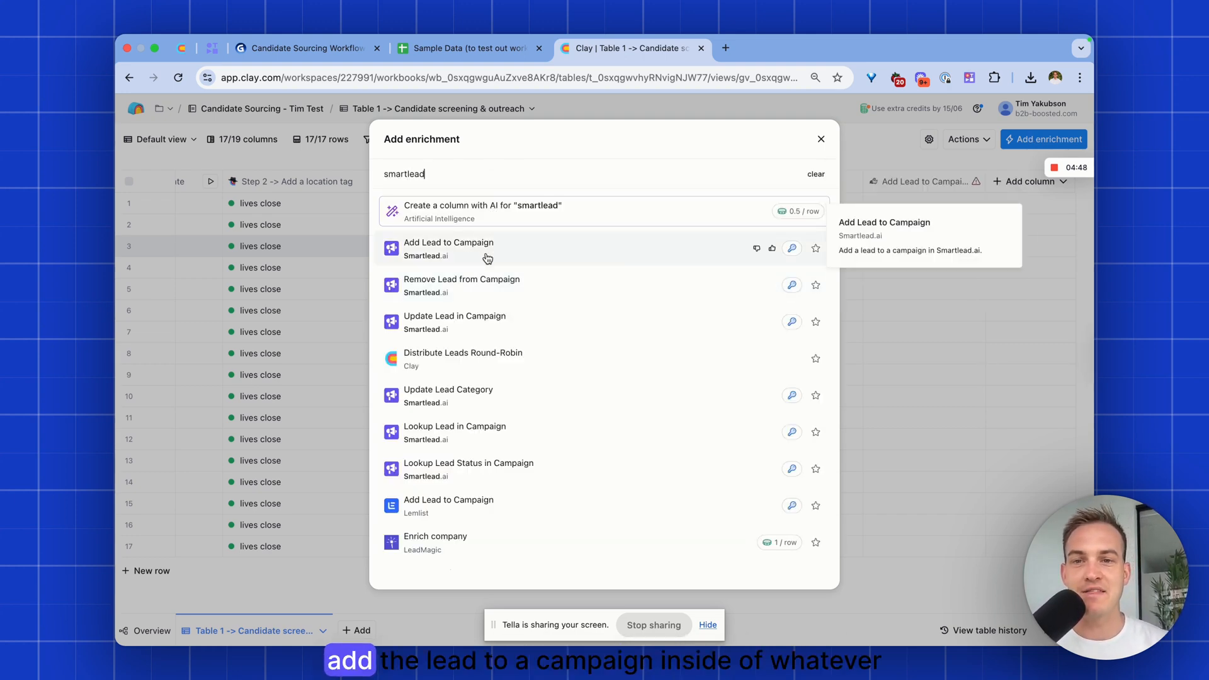
pyautogui.click(487, 252)
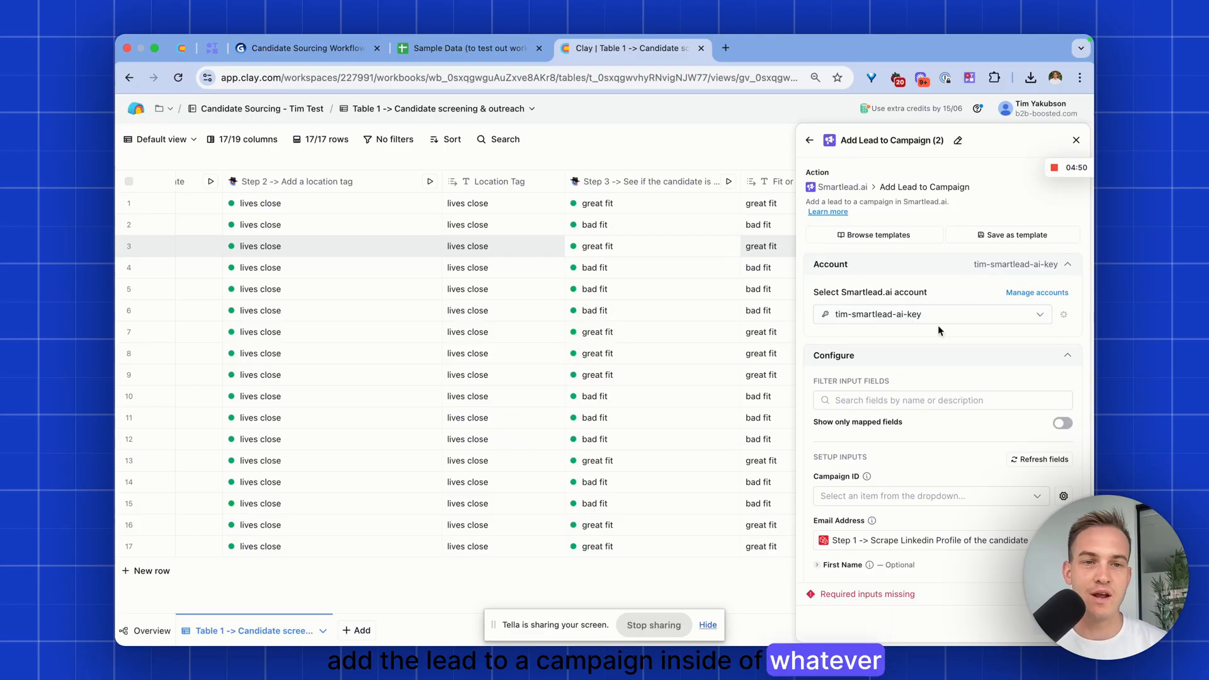
pyautogui.click(1076, 140)
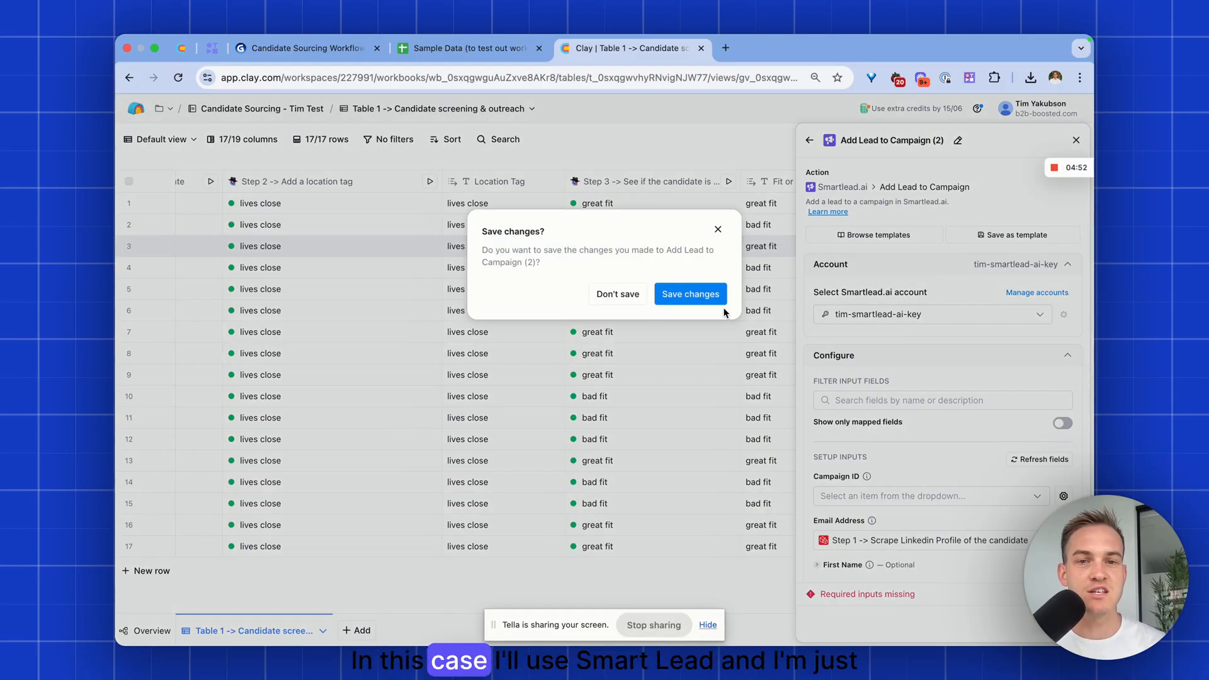
pyautogui.click(668, 293)
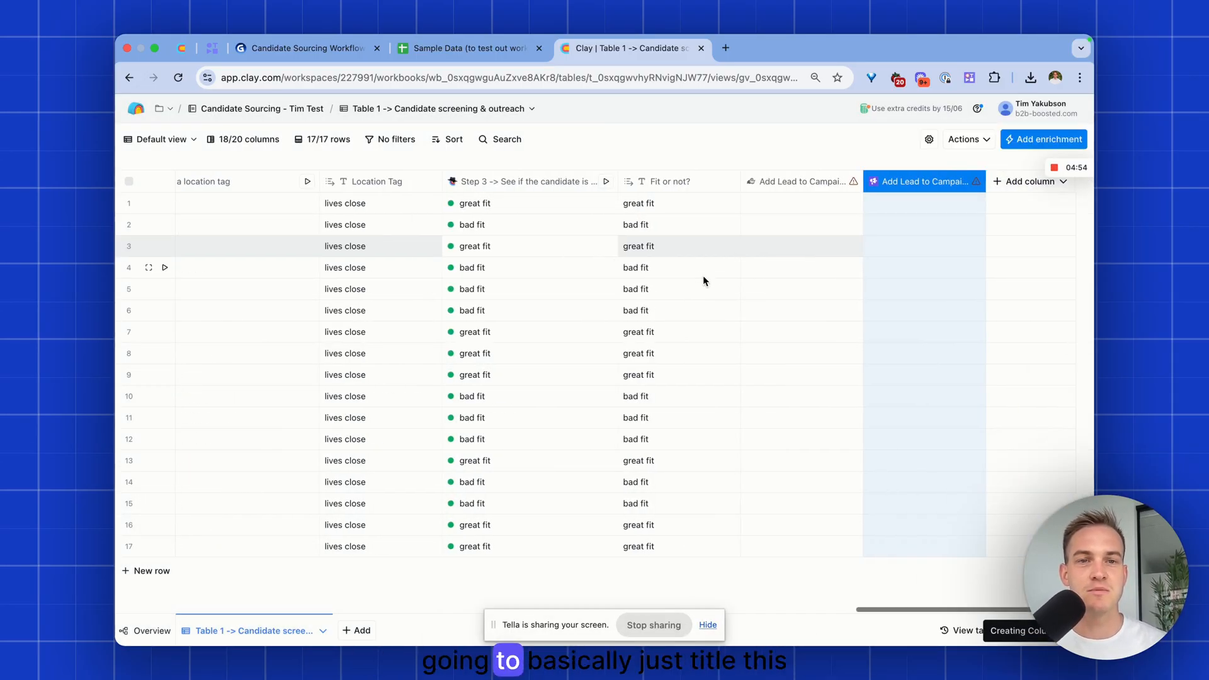
# Rename the HeyReach Add Lead to Campaign column as "Step 5 -> Add to Heyreach"
pyautogui.click(781, 181)
pyautogui.click(780, 208)
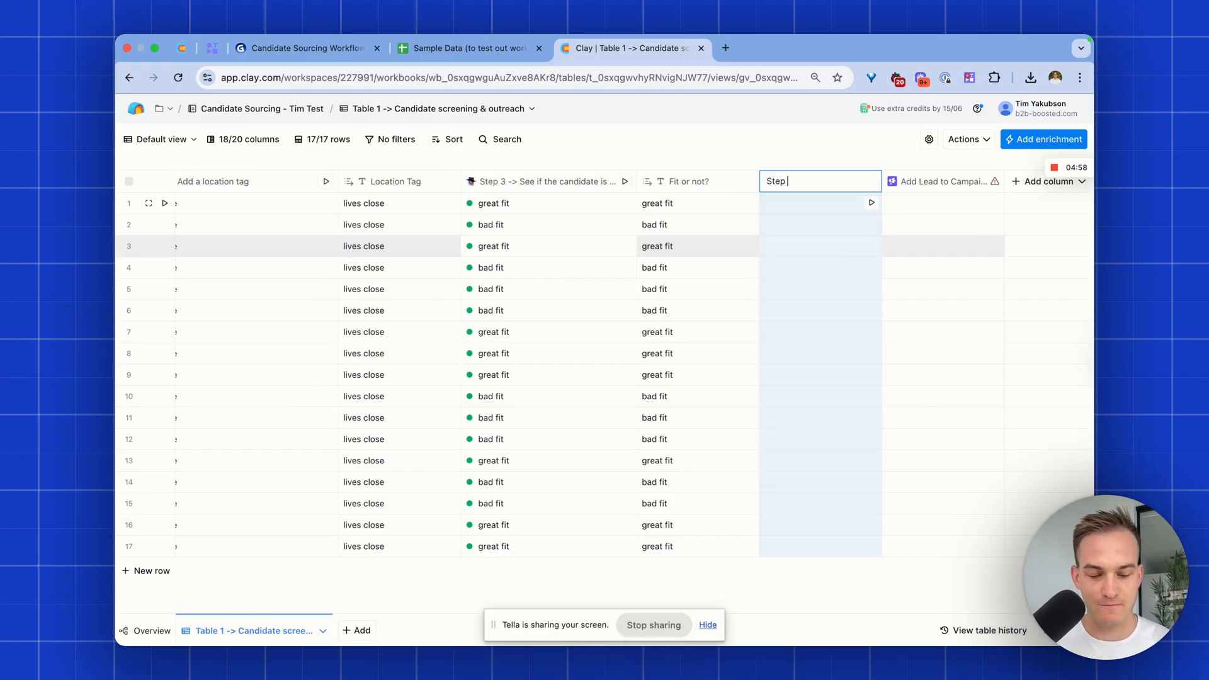
pyautogui.write('Step 5 → Add to Heyreach')
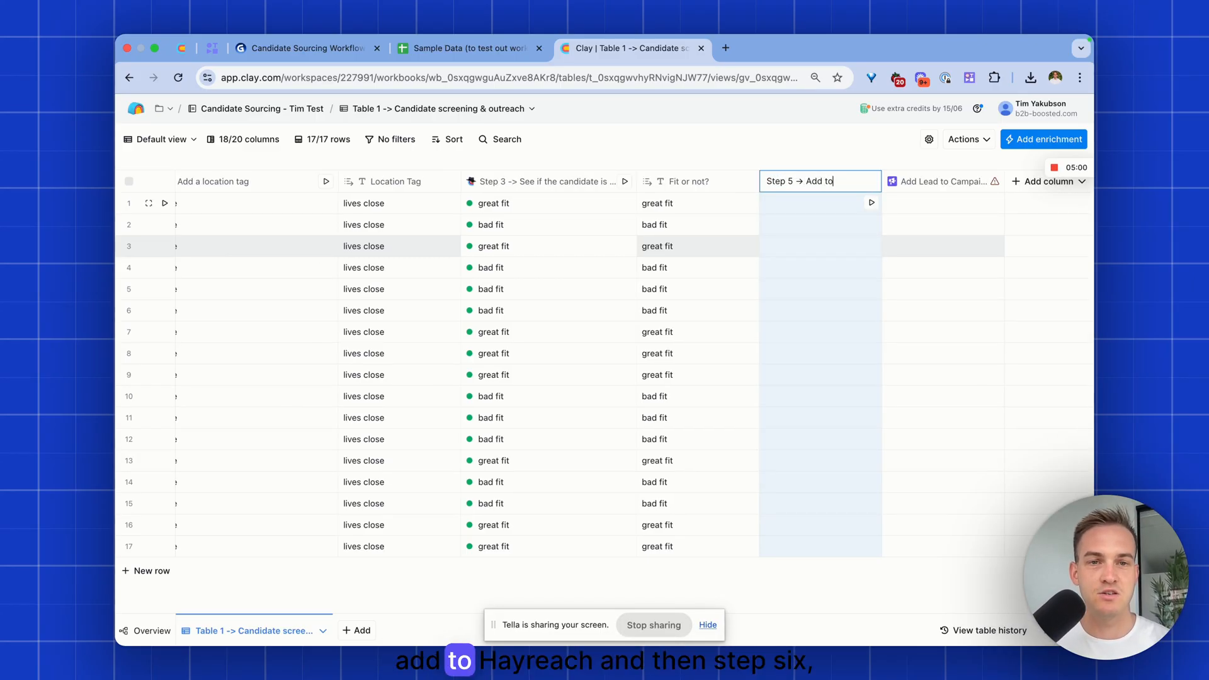
pyautogui.press('Return')
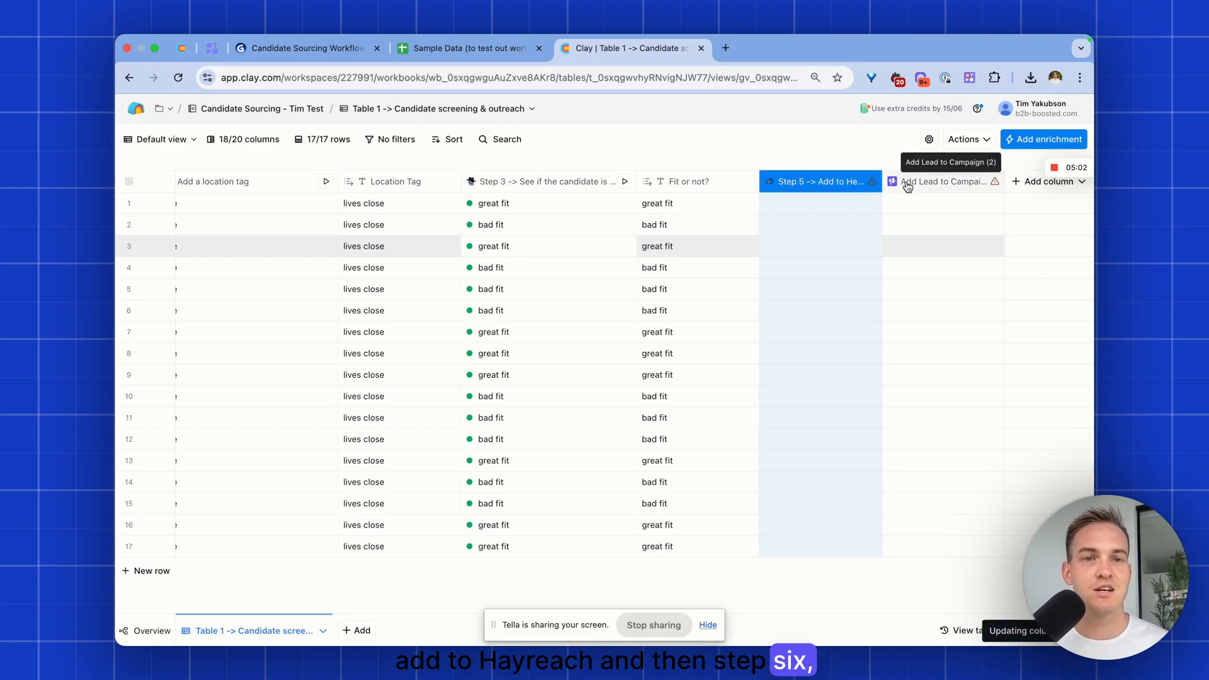
# Rename the Smartlead.ai Add Lead to Campaign column as "Step 6 -> Add to Smartlead"
pyautogui.click(910, 181)
pyautogui.click(905, 212)
pyautogui.write('Step 6 -')
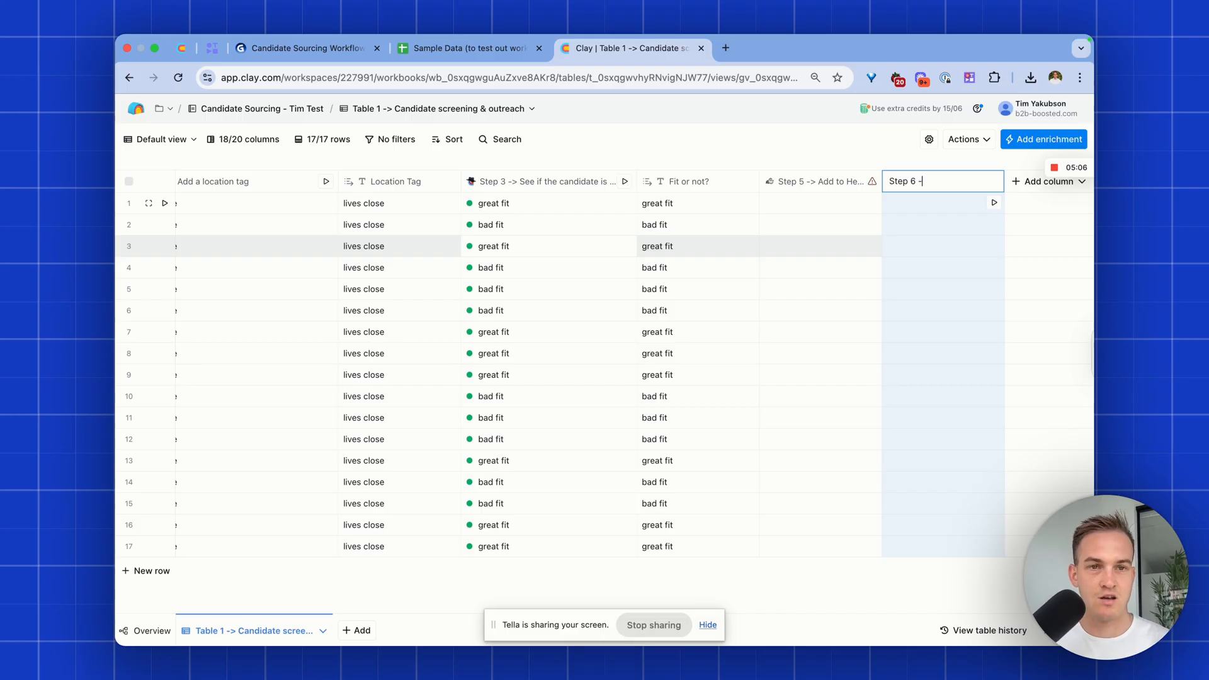
pyautogui.press('BackSpace')
pyautogui.press('BackSpace')
pyautogui.write('d')
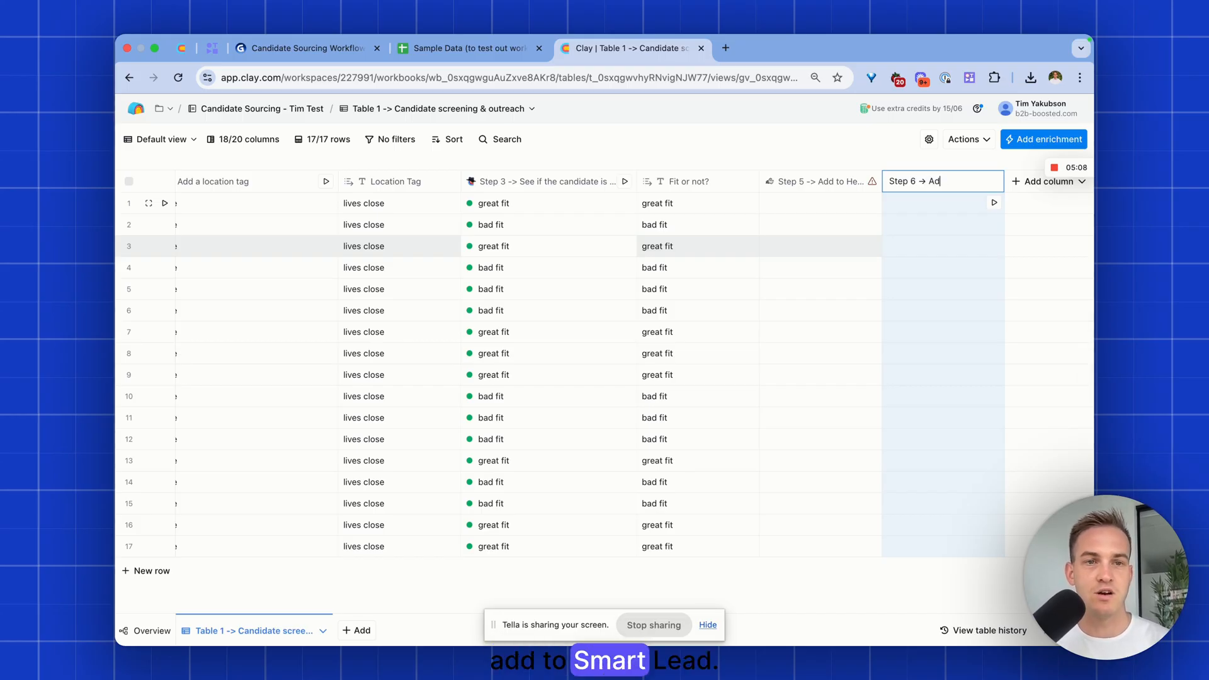
pyautogui.write('d to Smartlea')
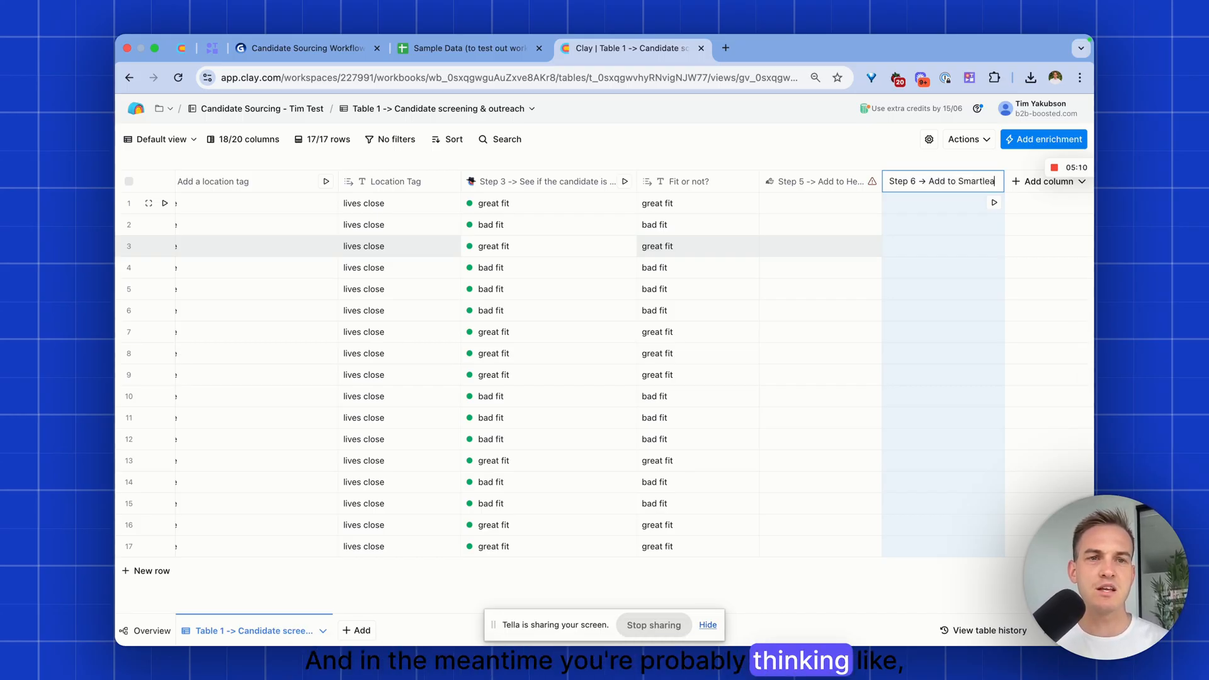
pyautogui.press('Return')
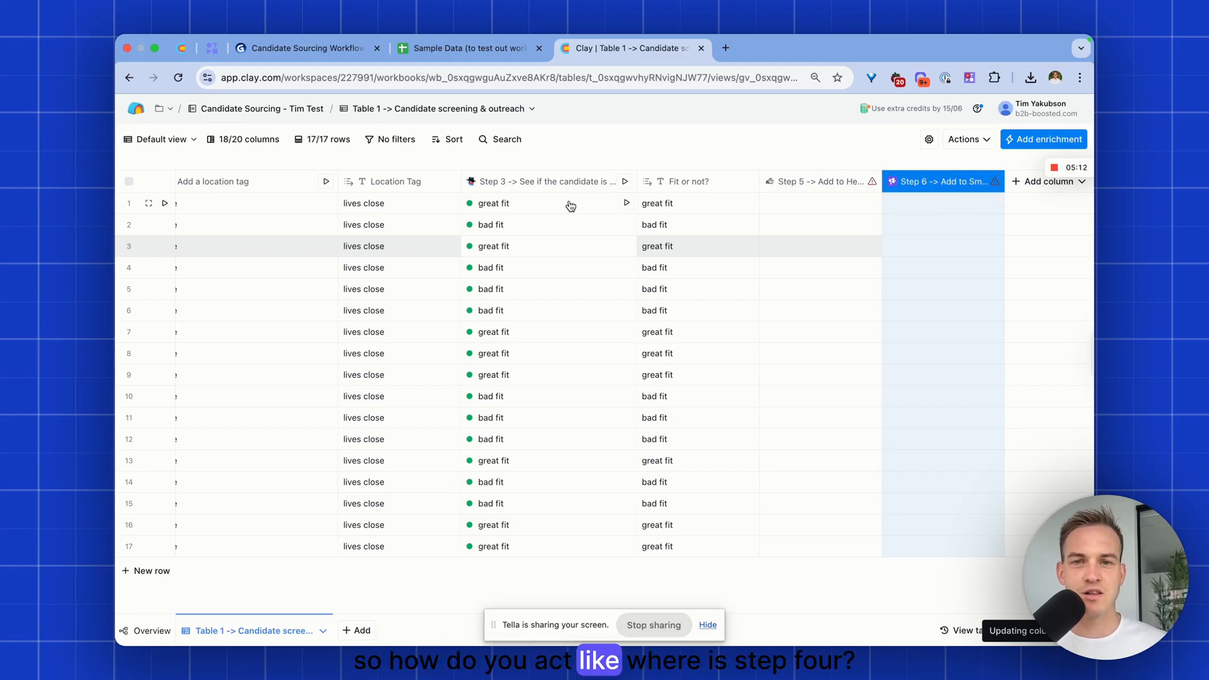
# Add a Message column and start its body with "Hi" followed by the first_name value from the Step 1 LinkedIn profile scrape
pyautogui.click(854, 183)
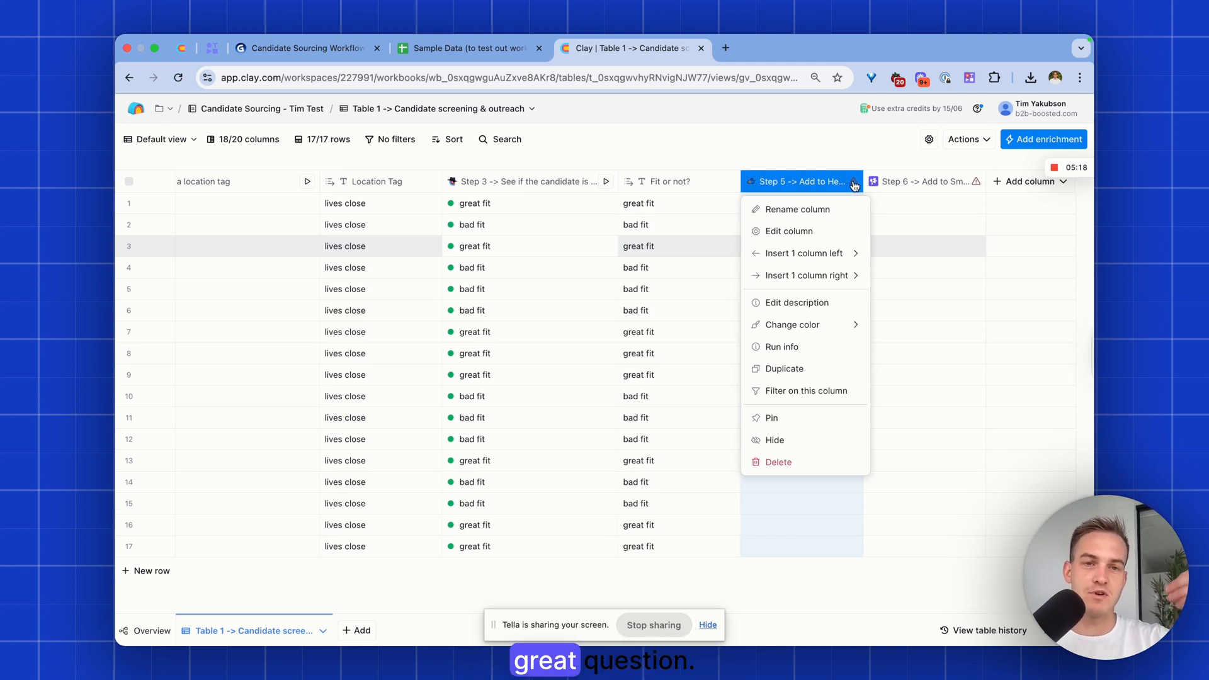
pyautogui.moveTo(821, 256)
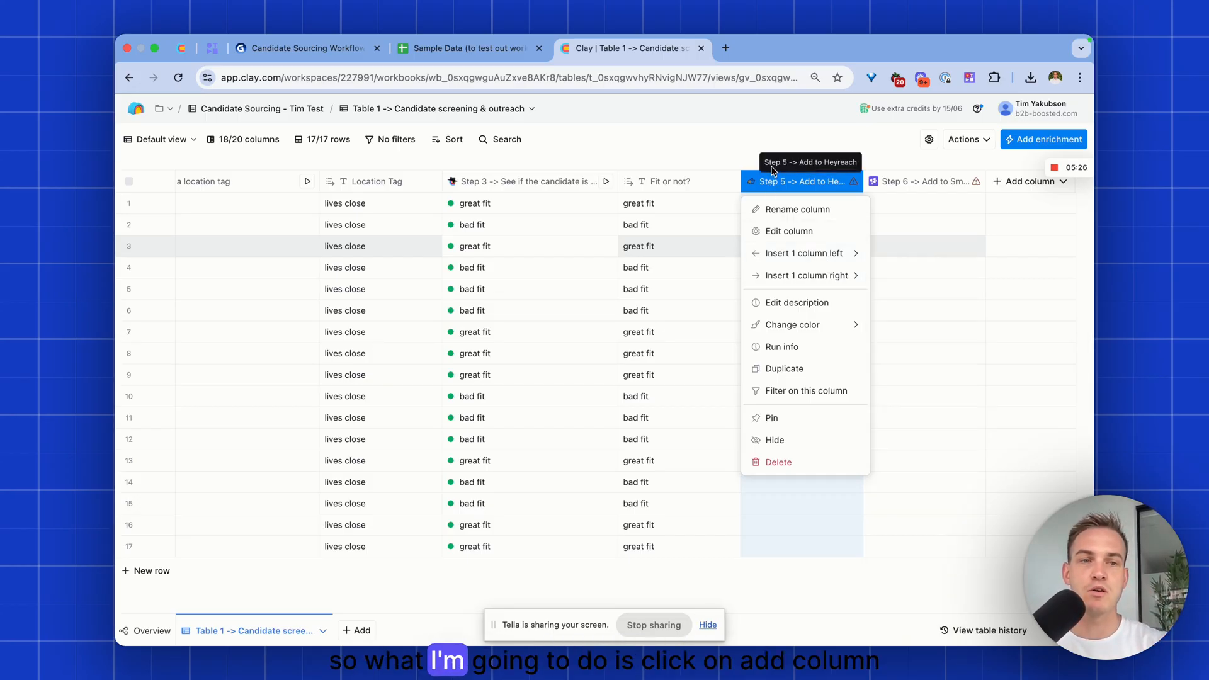
pyautogui.click(1008, 183)
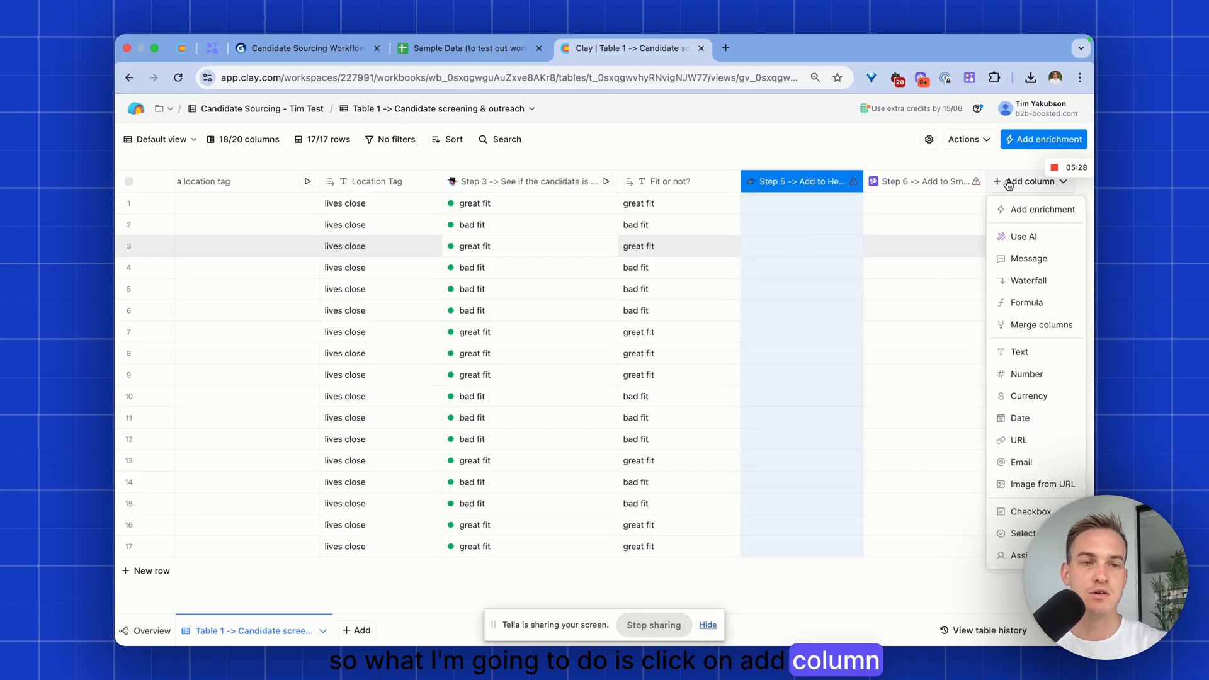
pyautogui.click(1024, 261)
pyautogui.click(812, 378)
pyautogui.write('Hi /')
pyautogui.write('fir')
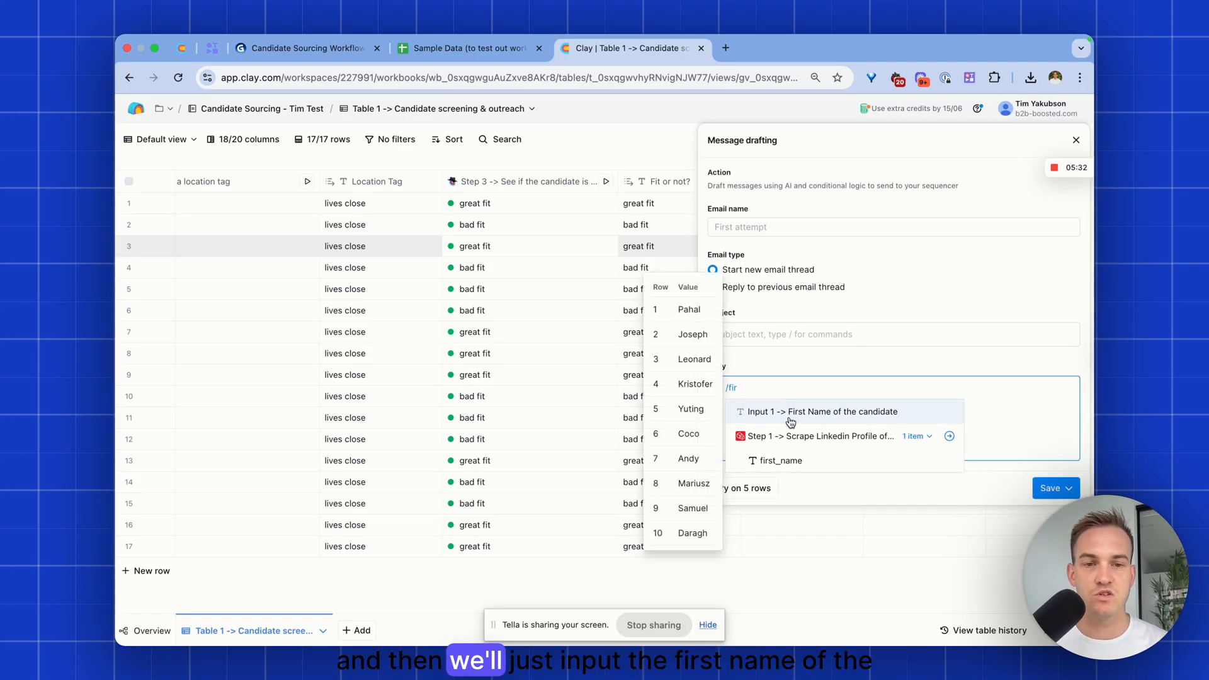
pyautogui.click(797, 462)
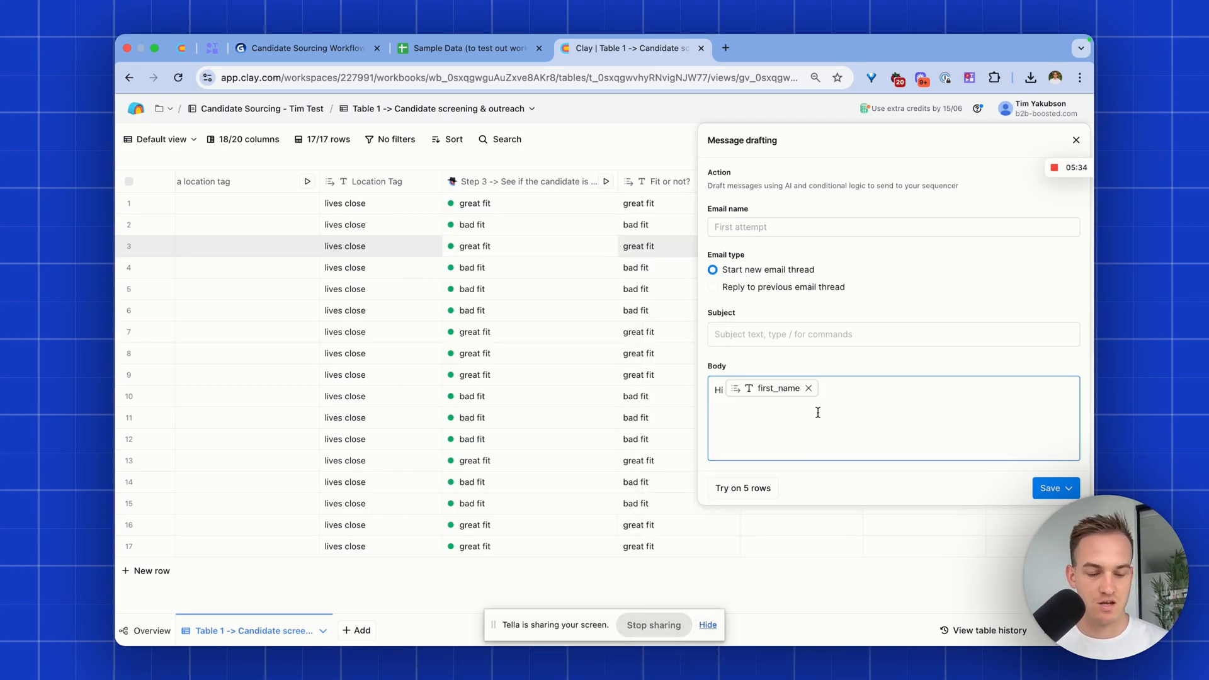
# Continue the message body with "- I have a great gig for you.", "Here's the summary:", "fancy summary here!!!" and "Interested?" on separate lines
pyautogui.write('- I have a great gig for ')
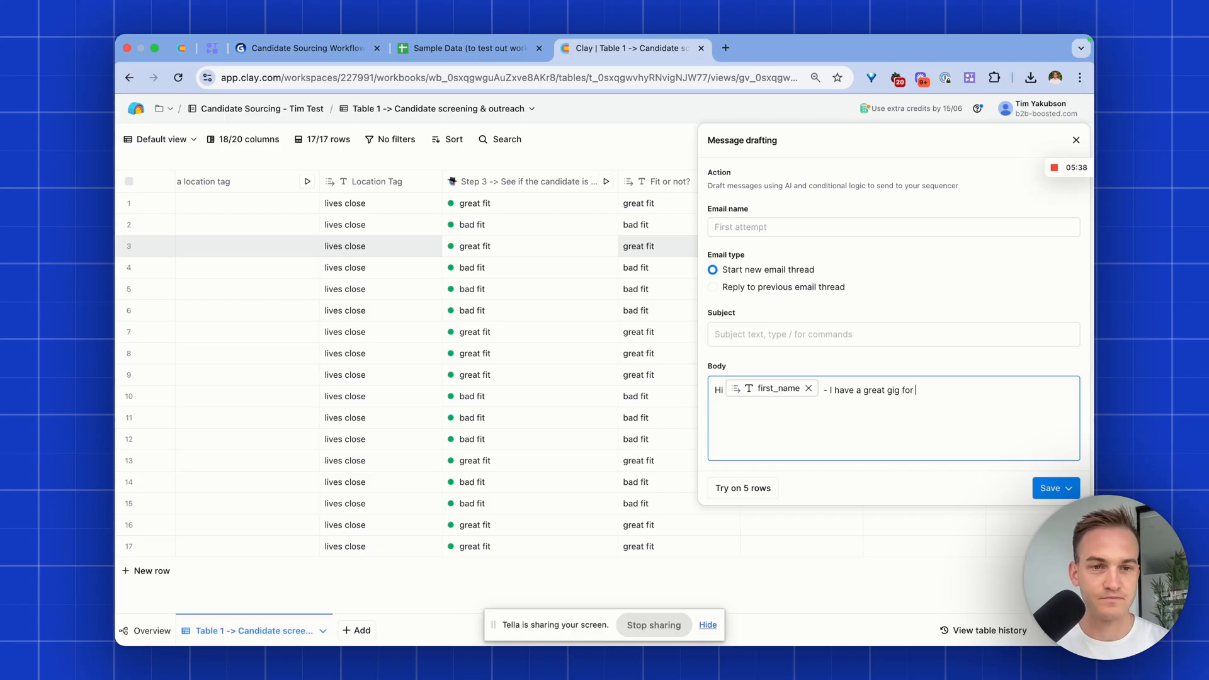
pyautogui.write("you.  Here's the summary:")
pyautogui.press('Return')
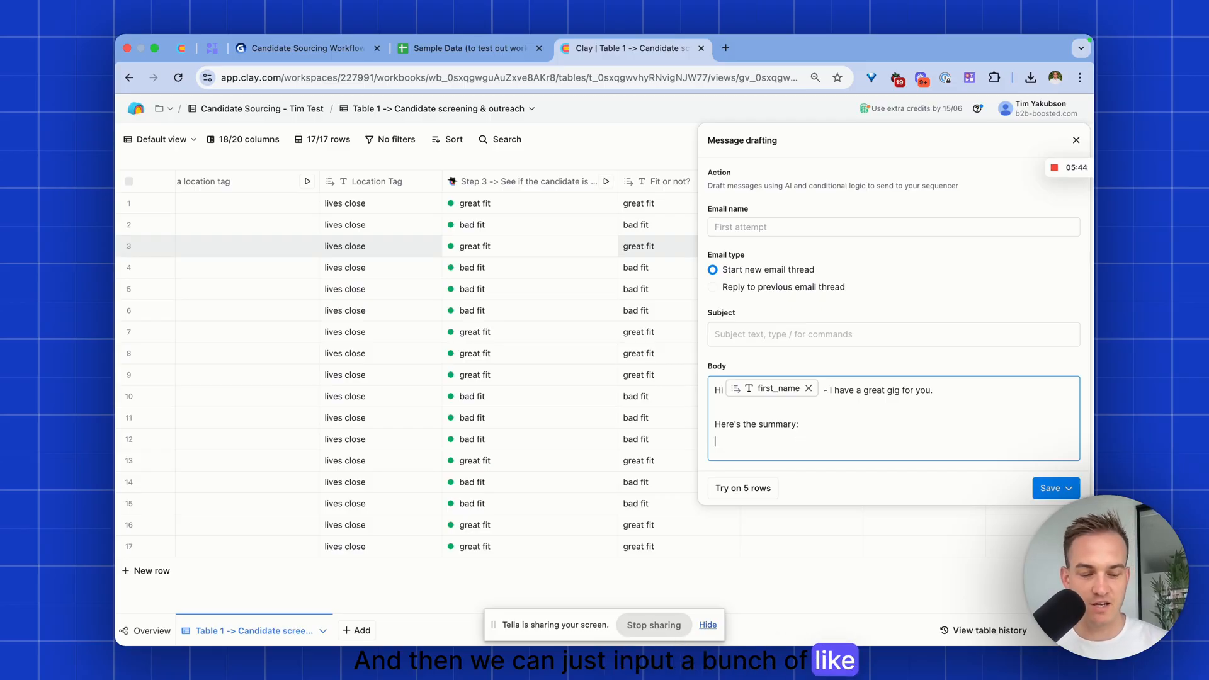
pyautogui.write('fancy summary her')
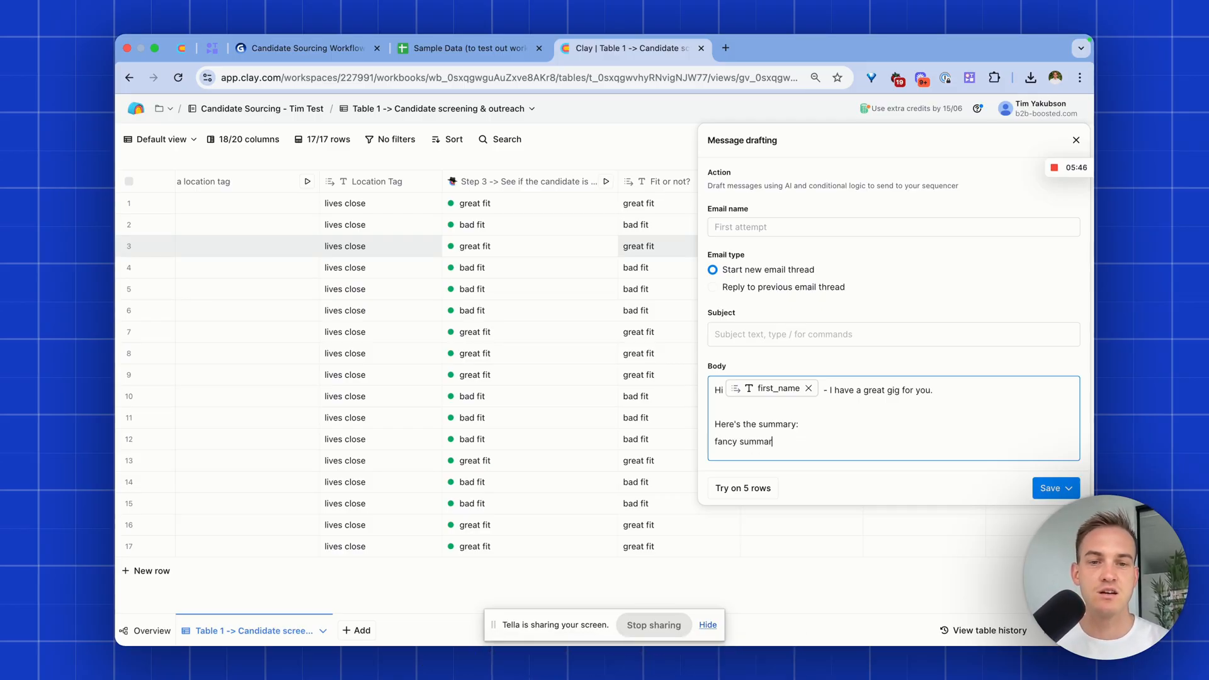
pyautogui.write('e!!!')
pyautogui.press('Return')
pyautogui.press('Return')
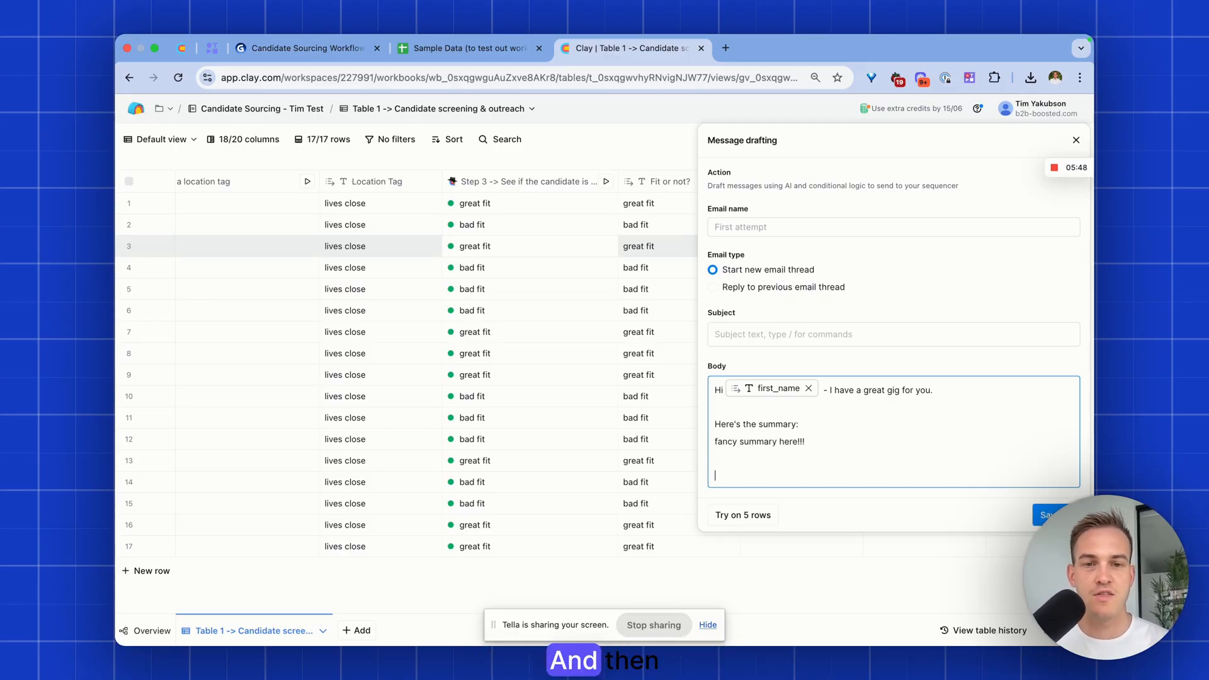
pyautogui.write('Interested?')
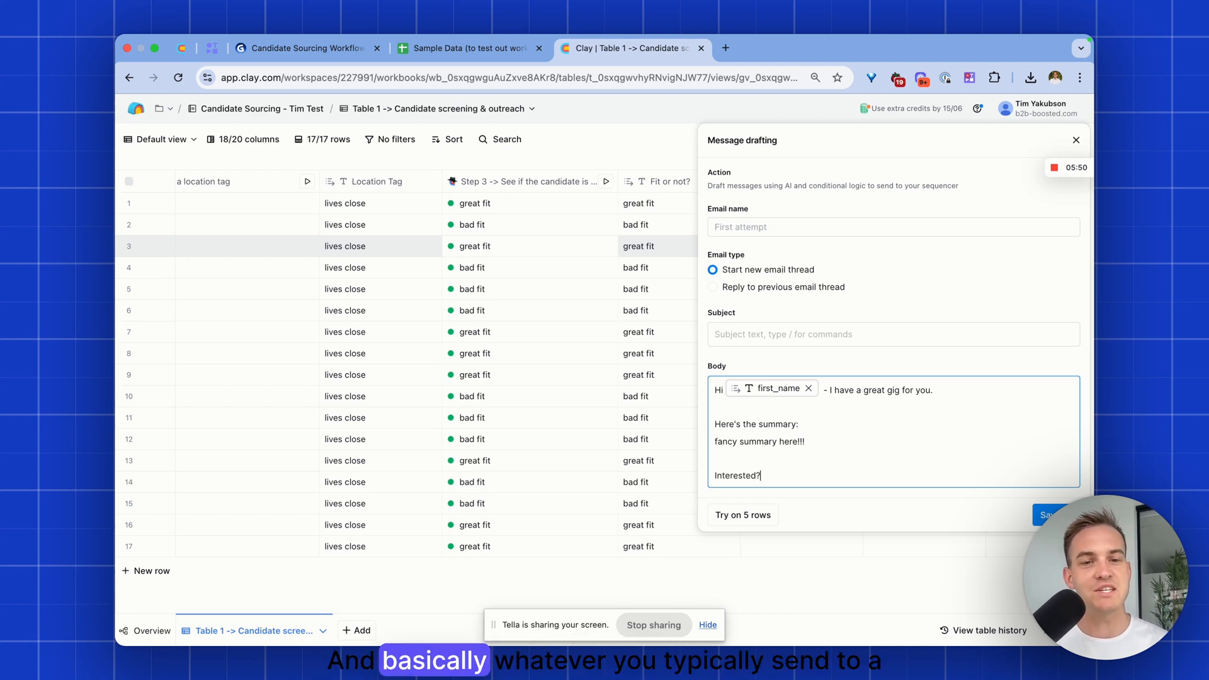
# Set both the message's subject and its email name to "Email 1" and save the message
pyautogui.click(818, 335)
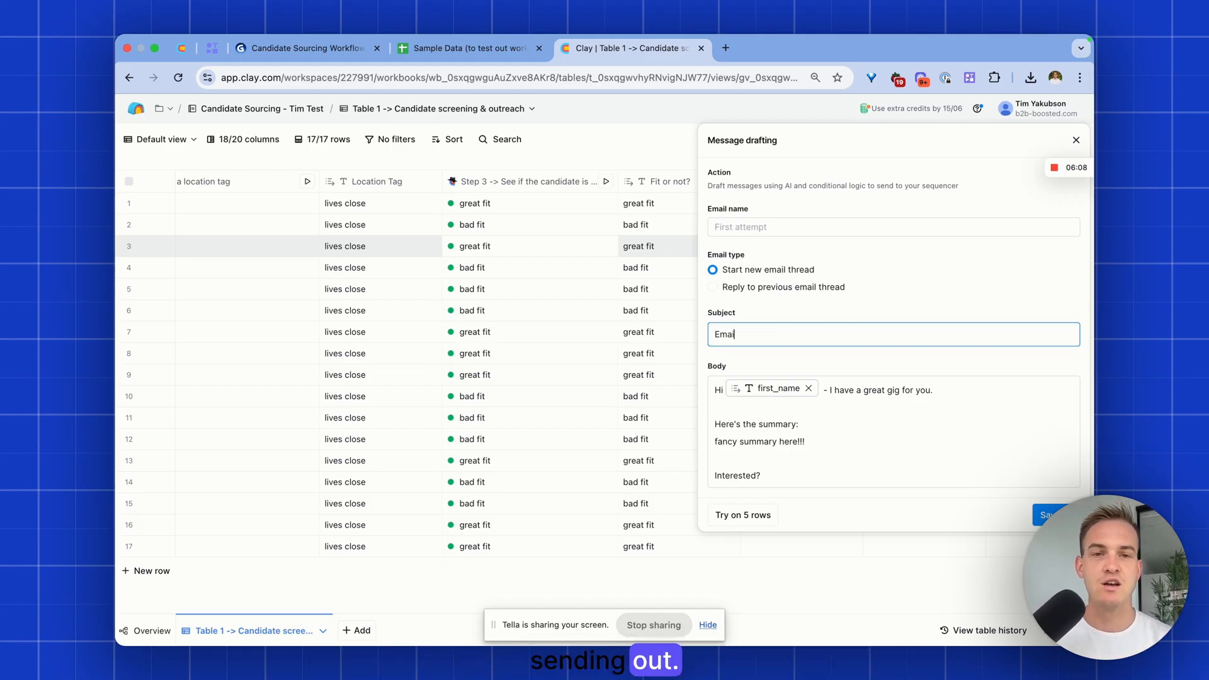
pyautogui.write('il 1')
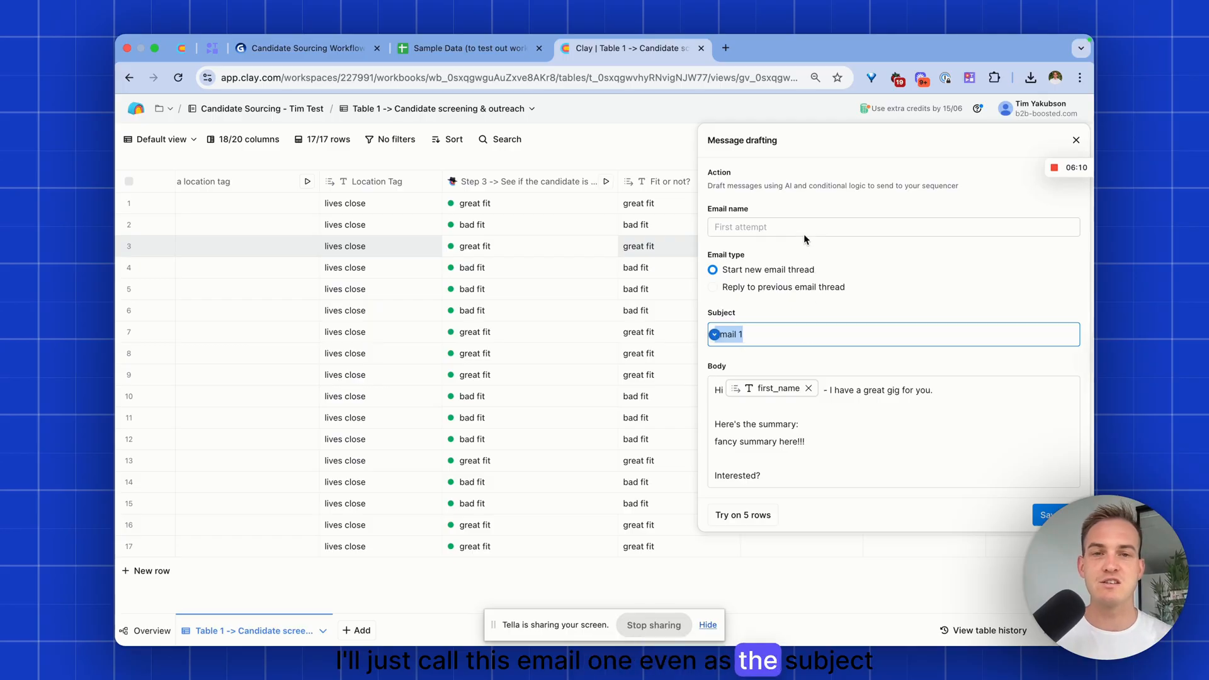
pyautogui.click(808, 228)
pyautogui.write('Email 1')
pyautogui.click(1063, 515)
pyautogui.click(1024, 592)
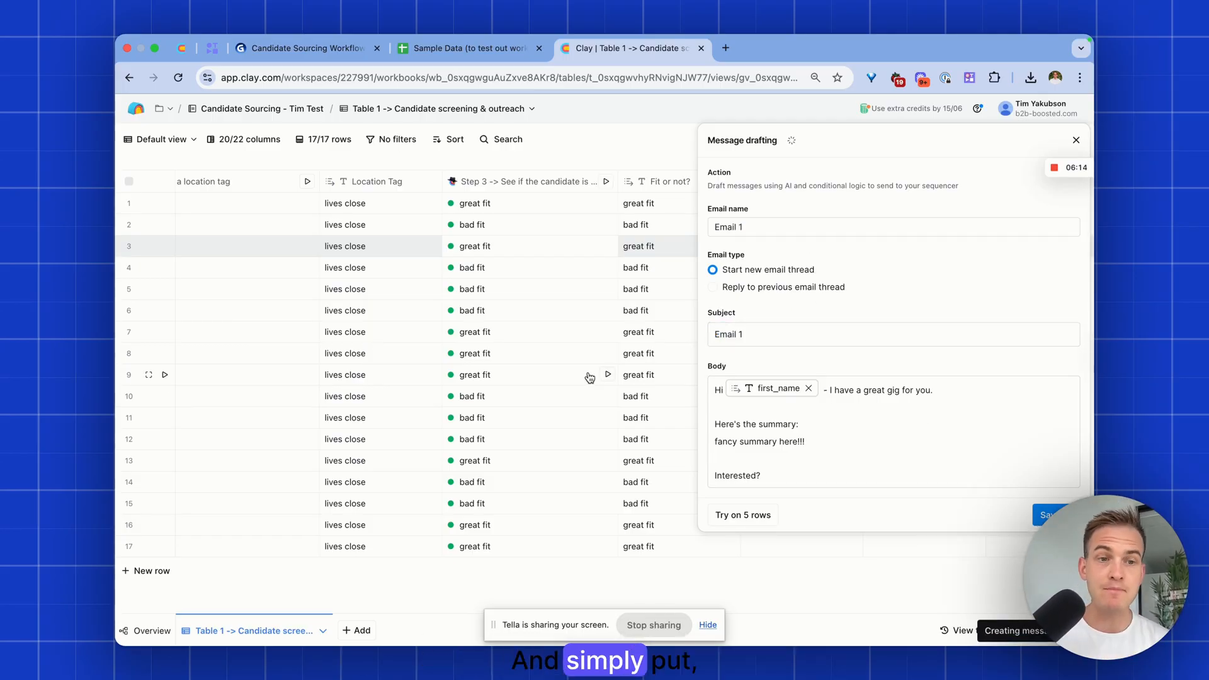
# Move the Email 1 Subject and Body columns between the Step 5 and Step 6 columns
pyautogui.hscroll(3, 862, 354)
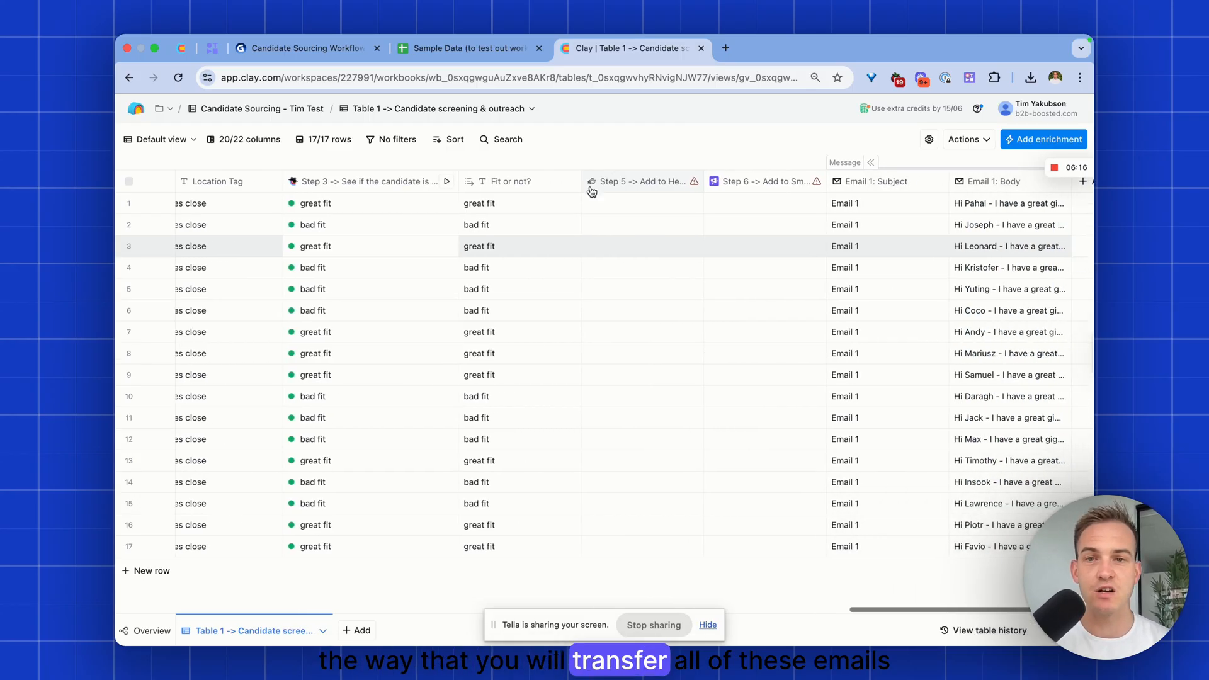
pyautogui.moveTo(892, 188); pyautogui.dragTo(675, 206)
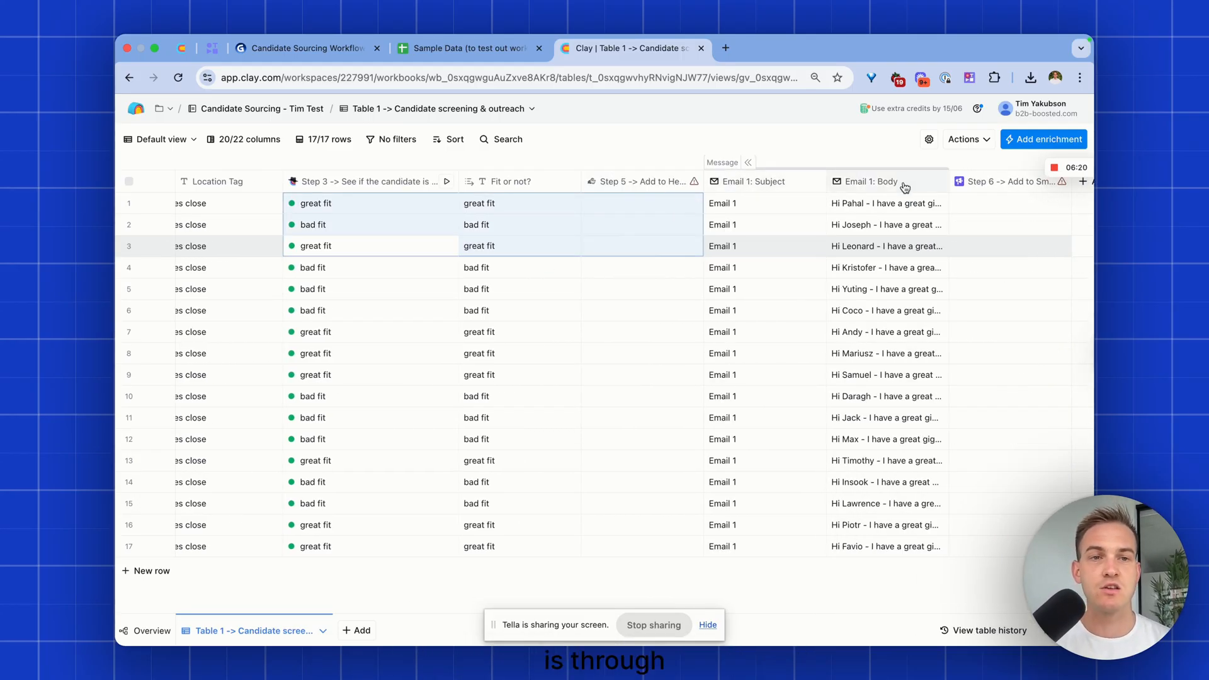
pyautogui.moveTo(993, 187); pyautogui.dragTo(742, 202)
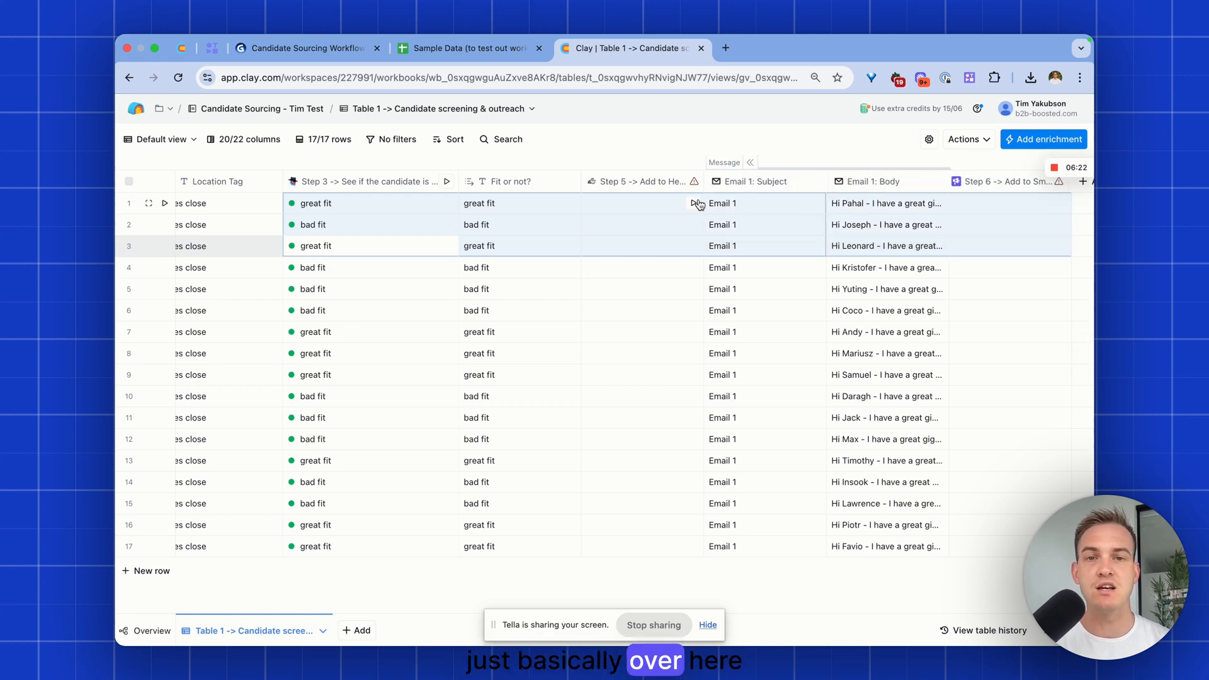
# Edit the Step 5 HeyReach column and name a new custom field "email_1"
pyautogui.click(657, 188)
pyautogui.click(595, 231)
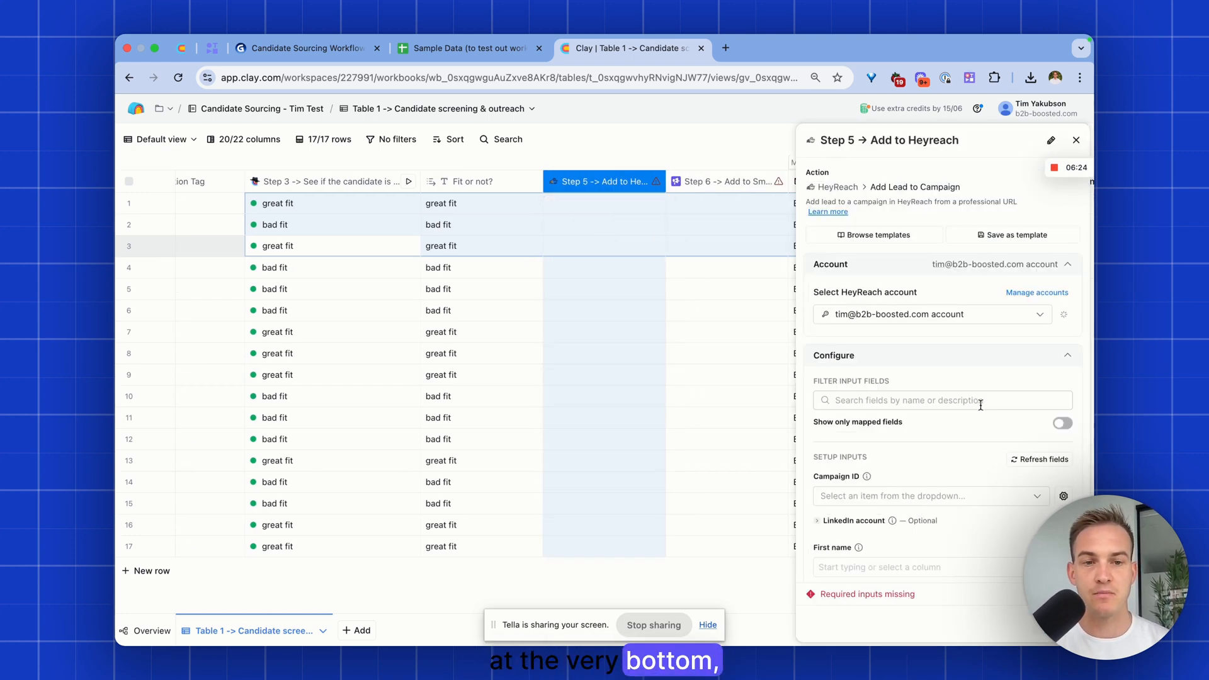
pyautogui.scroll(-5, 977, 402)
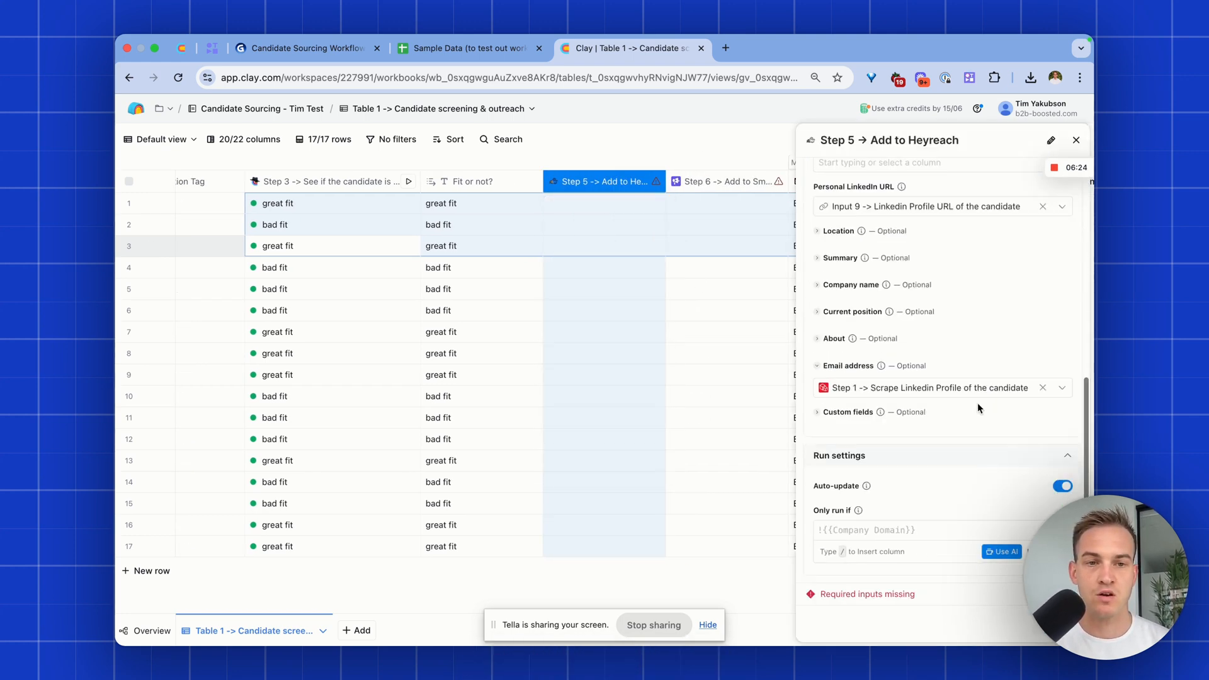
pyautogui.click(848, 412)
pyautogui.click(853, 434)
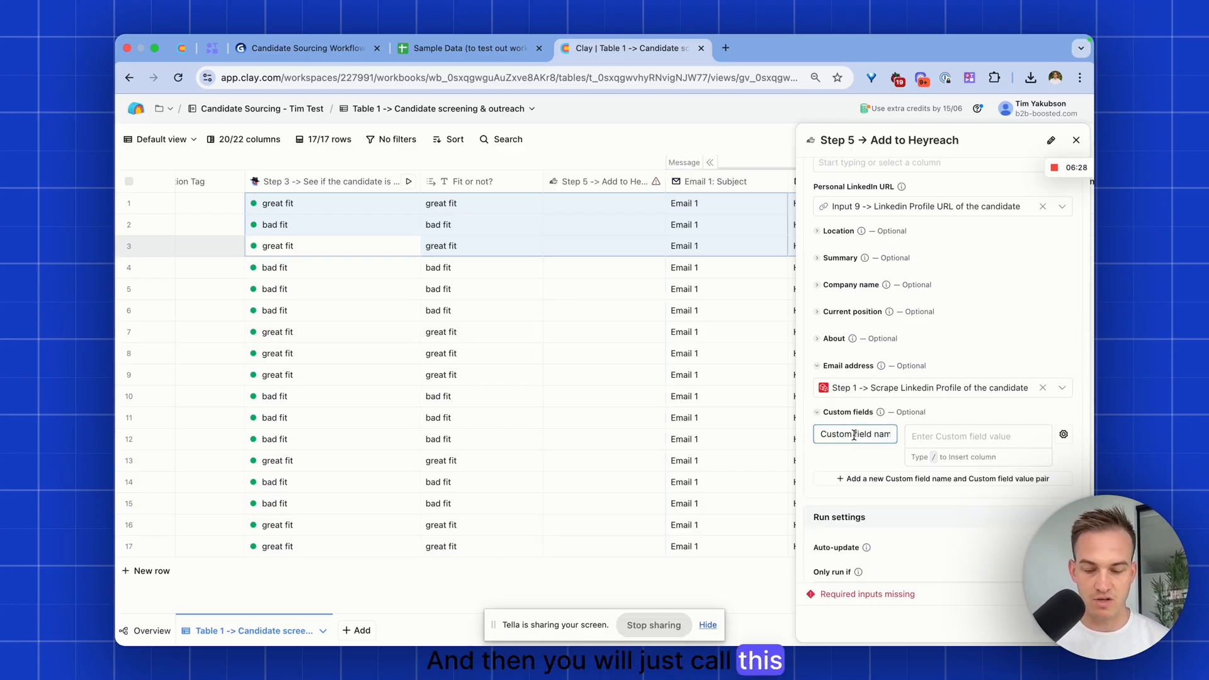
pyautogui.tripleClick(854, 434)
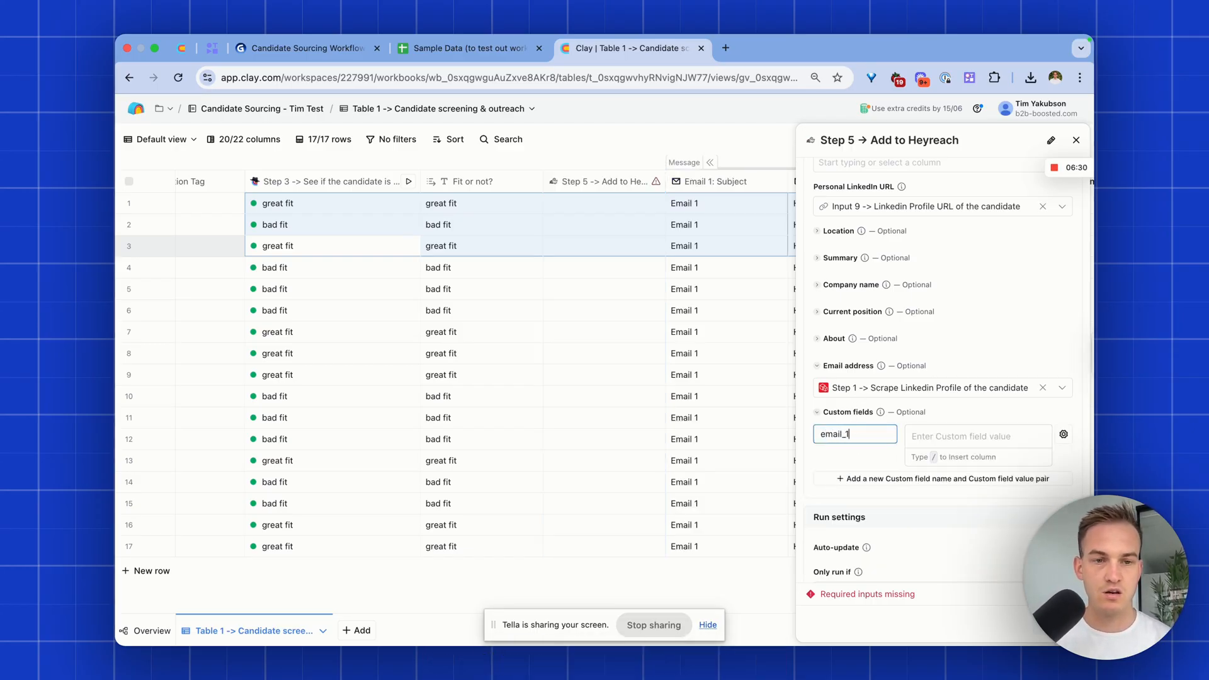
# Map the email_1 custom field to the Email 1: Body column and close the Step 5 settings without saving
pyautogui.click(950, 436)
pyautogui.write('/1')
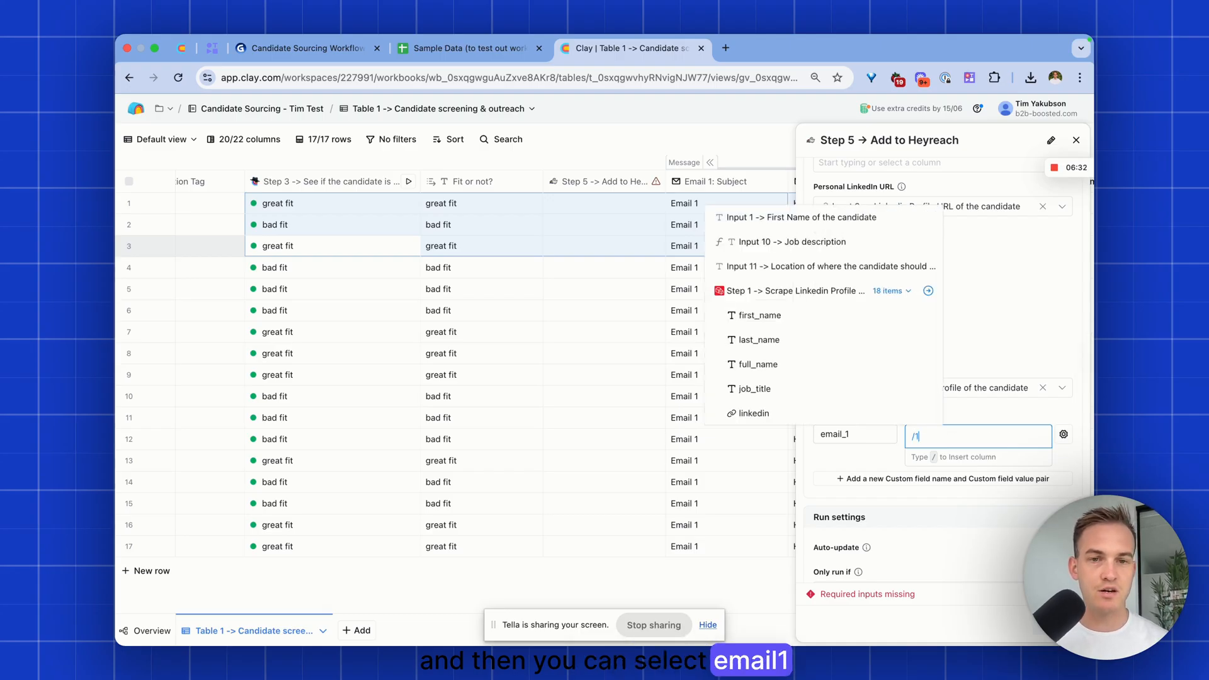
pyautogui.scroll(-10, 796, 377)
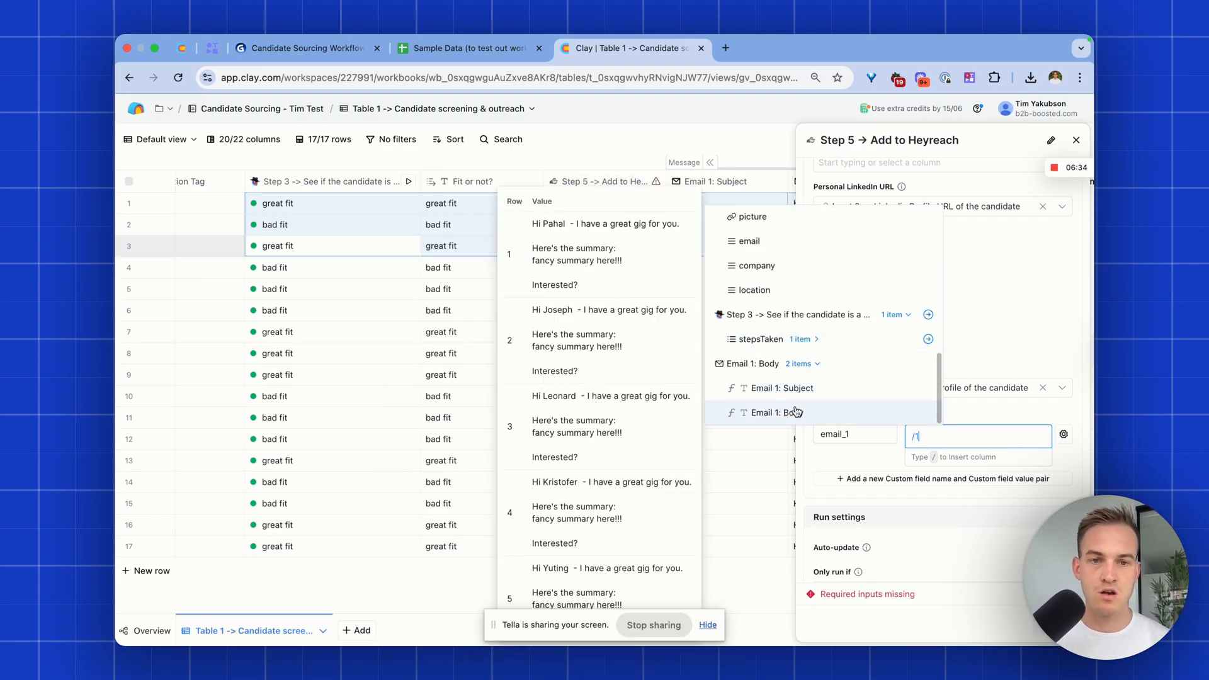
pyautogui.click(797, 411)
pyautogui.moveTo(942, 437)
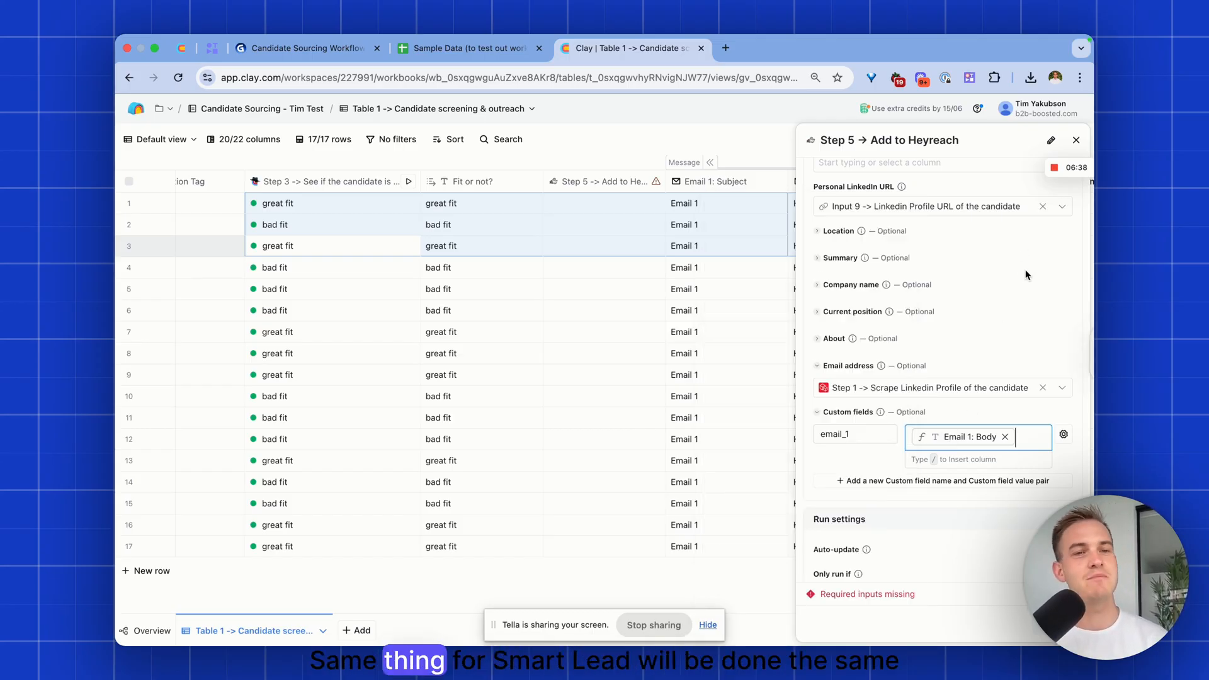
pyautogui.click(1076, 142)
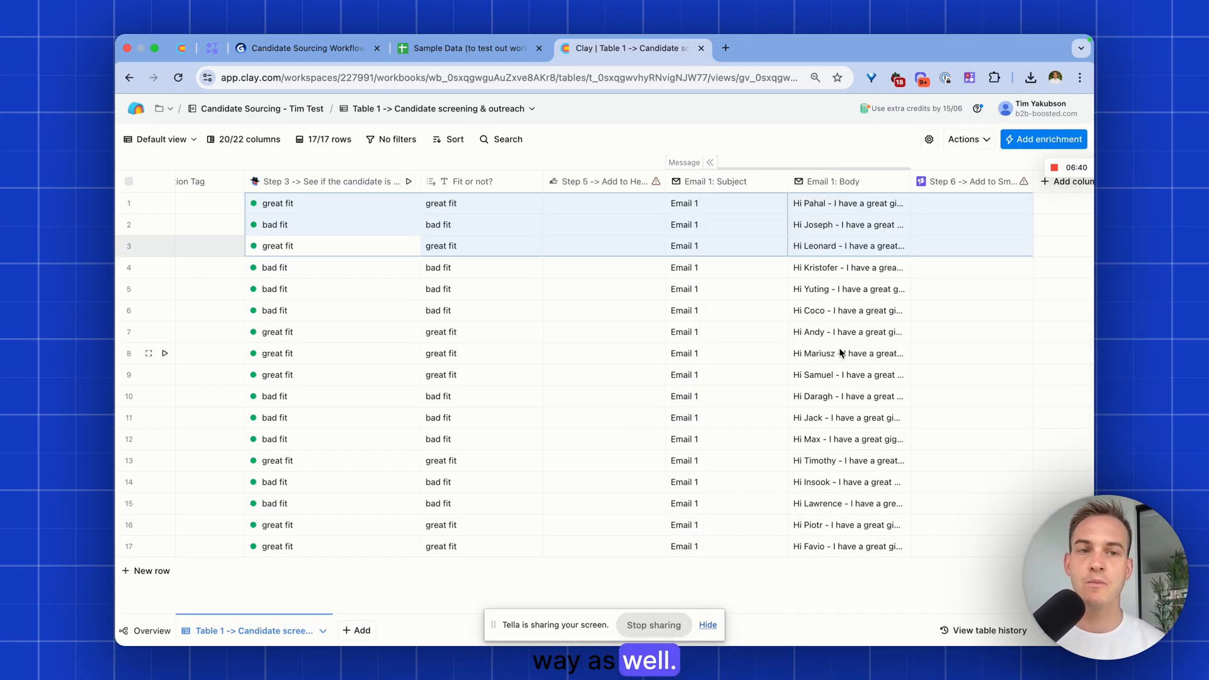
# Switch to the Gamma presentation, review the "Outputs" slide, and return to the "What Clay will do" slide
pyautogui.hscroll(2, 840, 354)
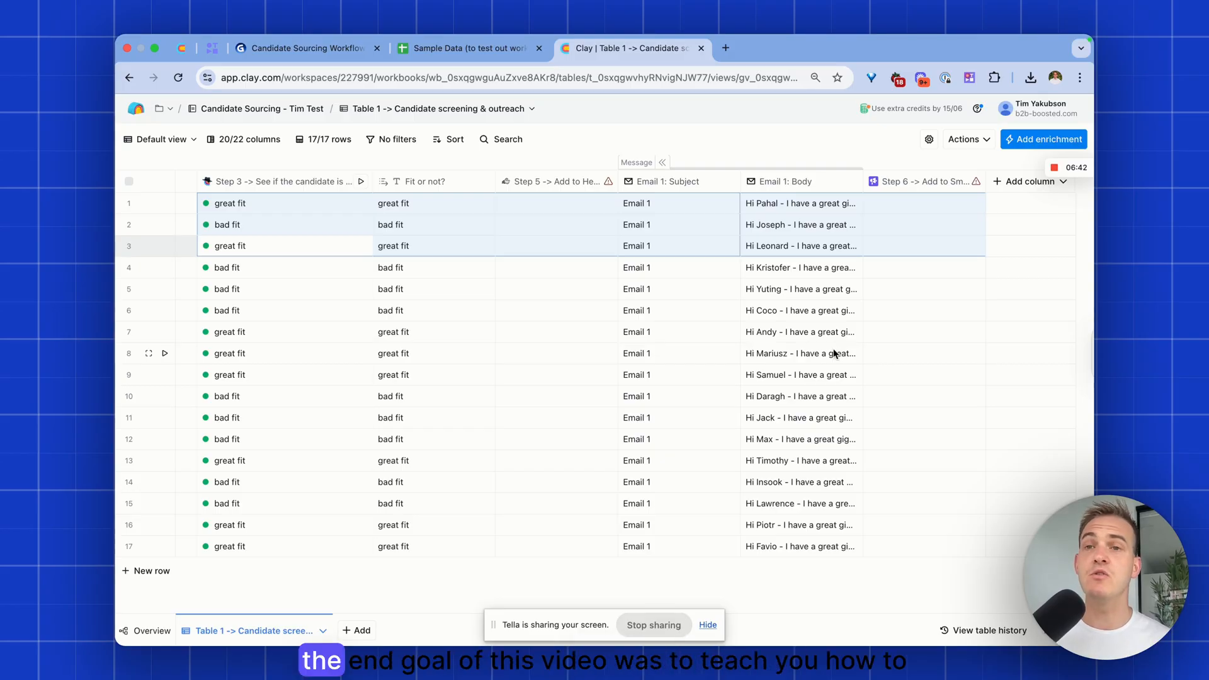
pyautogui.click(304, 56)
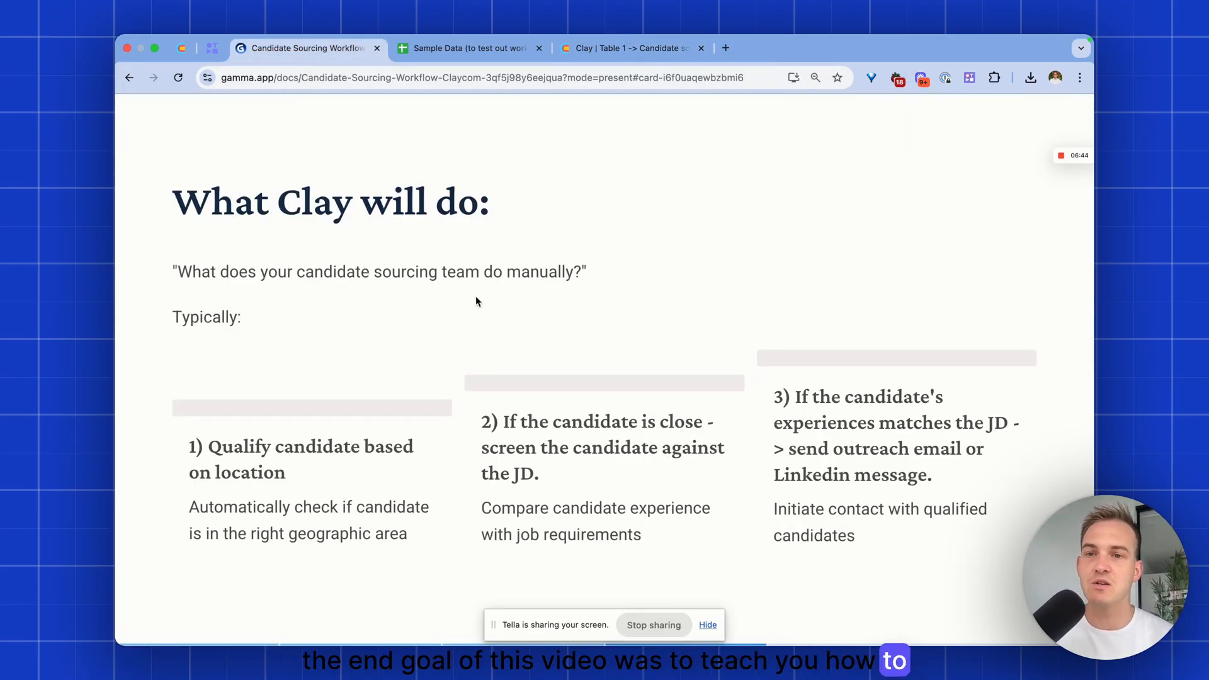
pyautogui.press('Right')
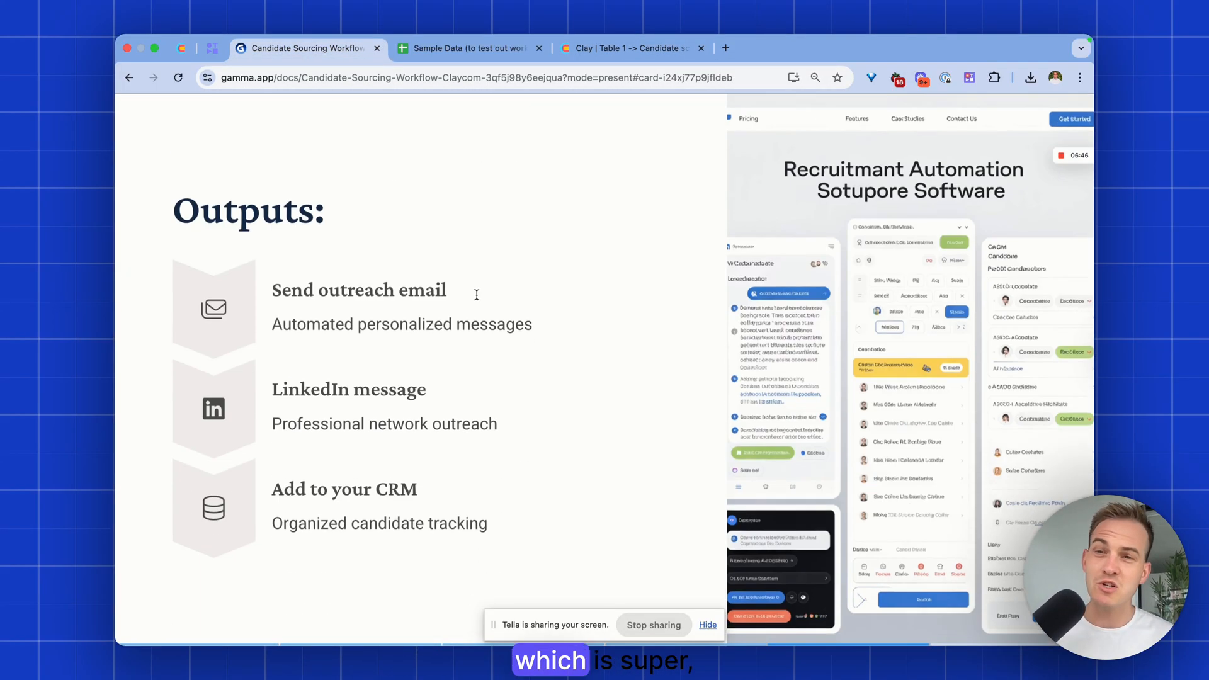
pyautogui.press('Left')
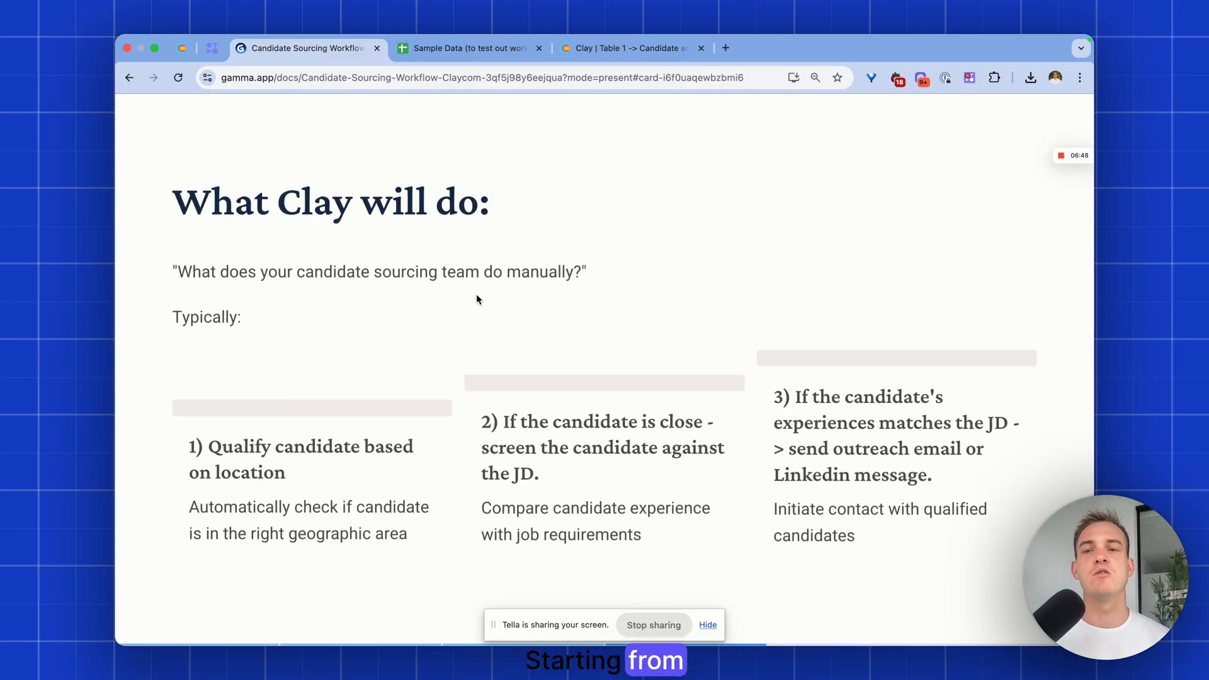
# Review the presentation from the "Inputs" slide through "What Clay will do" and "Outputs" to "Let's build this workflow"
pyautogui.press('Left')
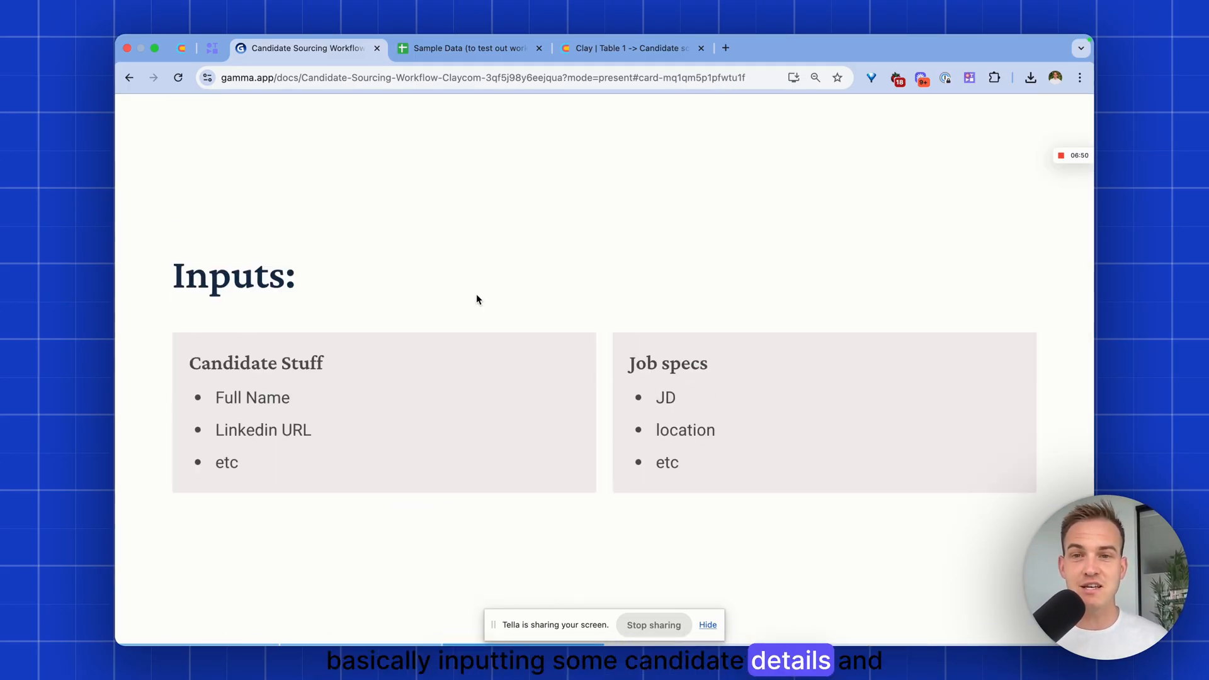
pyautogui.press('Right')
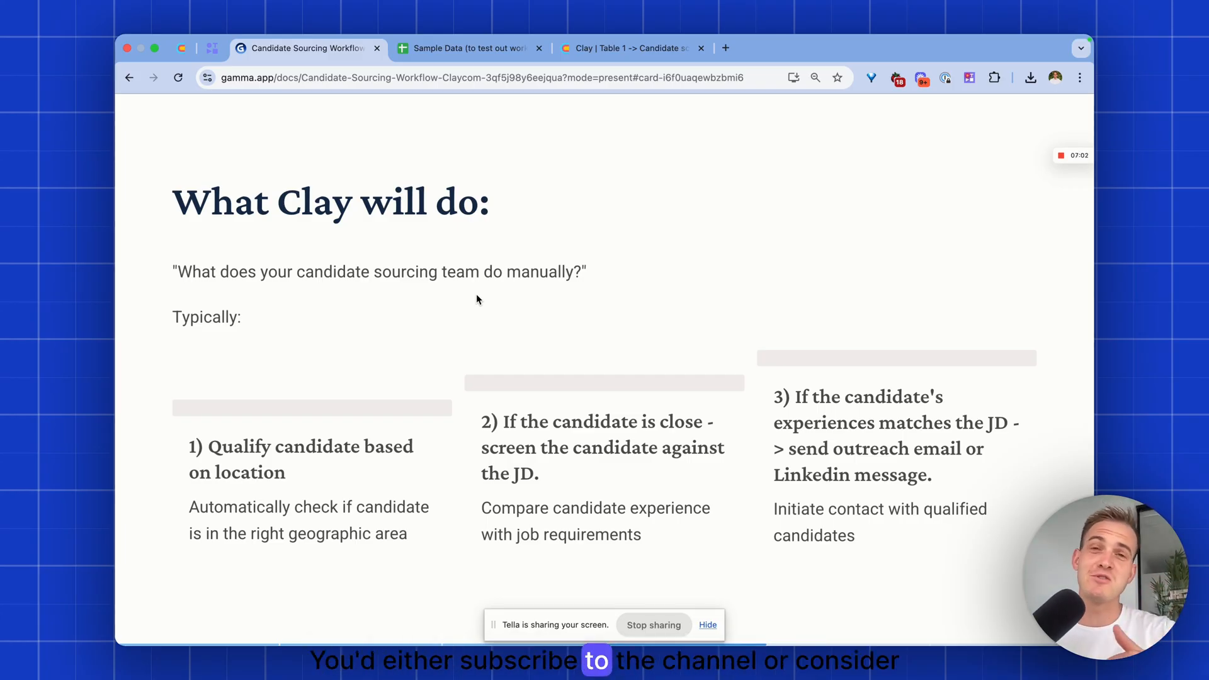
pyautogui.press('Right')
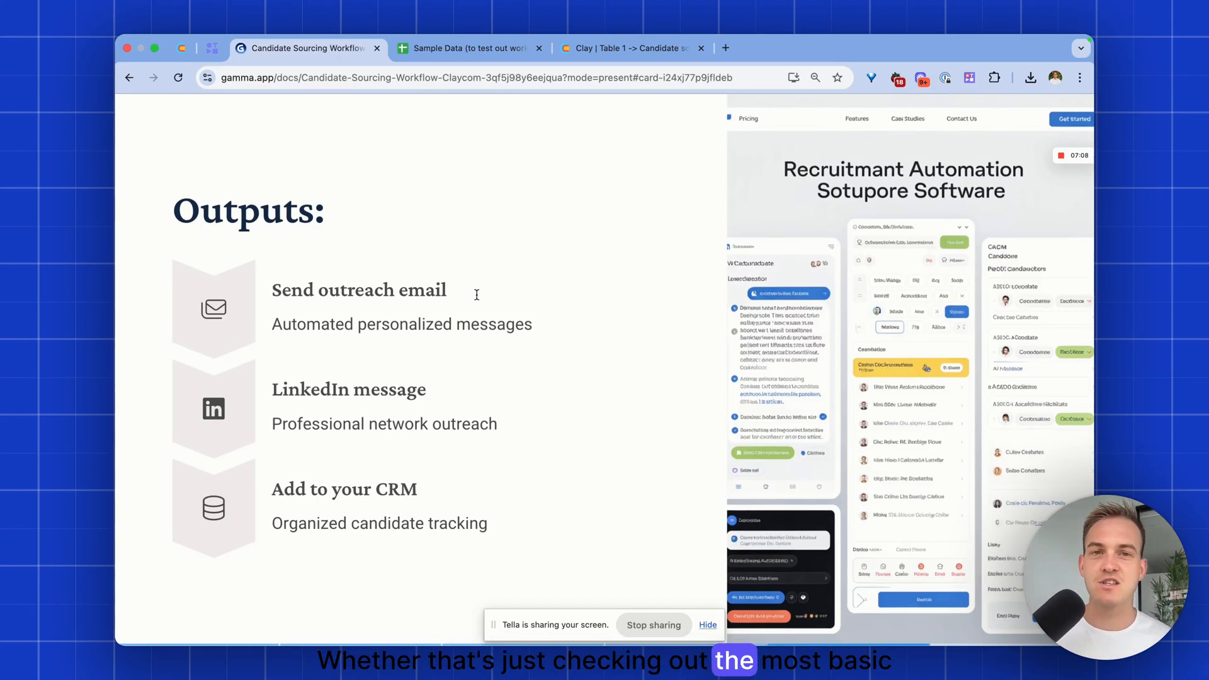
pyautogui.press('Right')
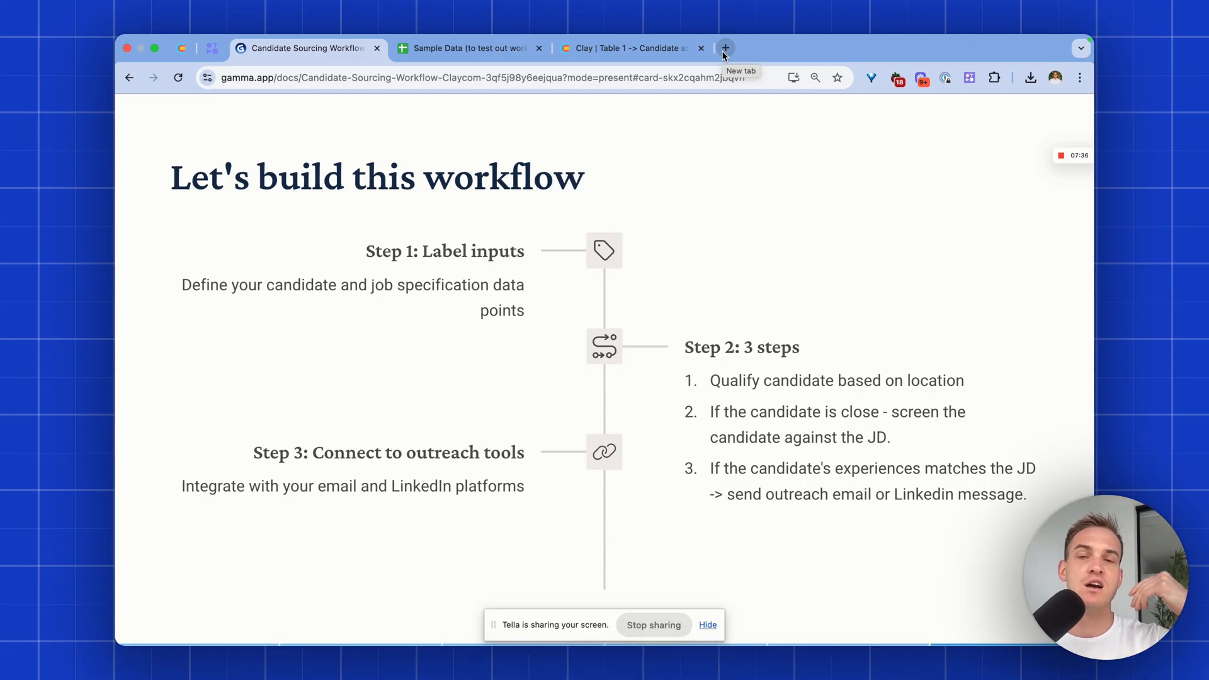
# Look at the sample data spreadsheet and the Gamma presentation, and return to the Clay candidate screening table
pyautogui.click(466, 48)
pyautogui.click(321, 49)
pyautogui.click(645, 47)
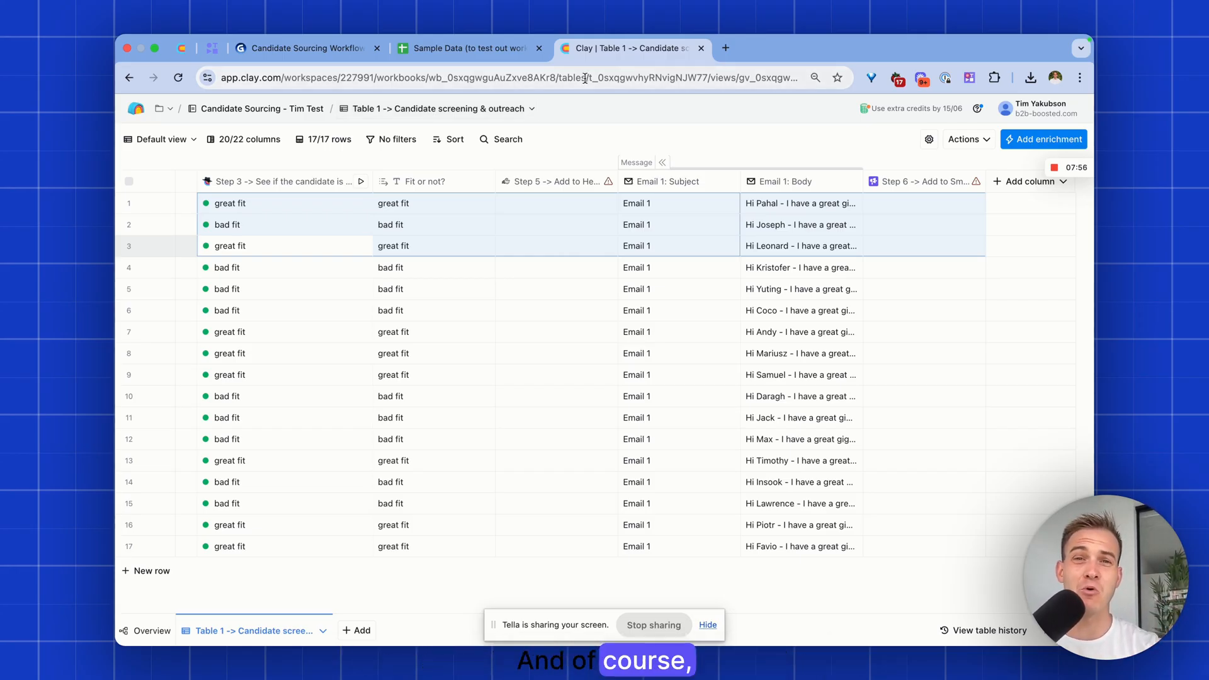
# Open b2b-boosted.com in a new browser tab and accept the site's cookies
pyautogui.click(725, 48)
pyautogui.write('b2b')
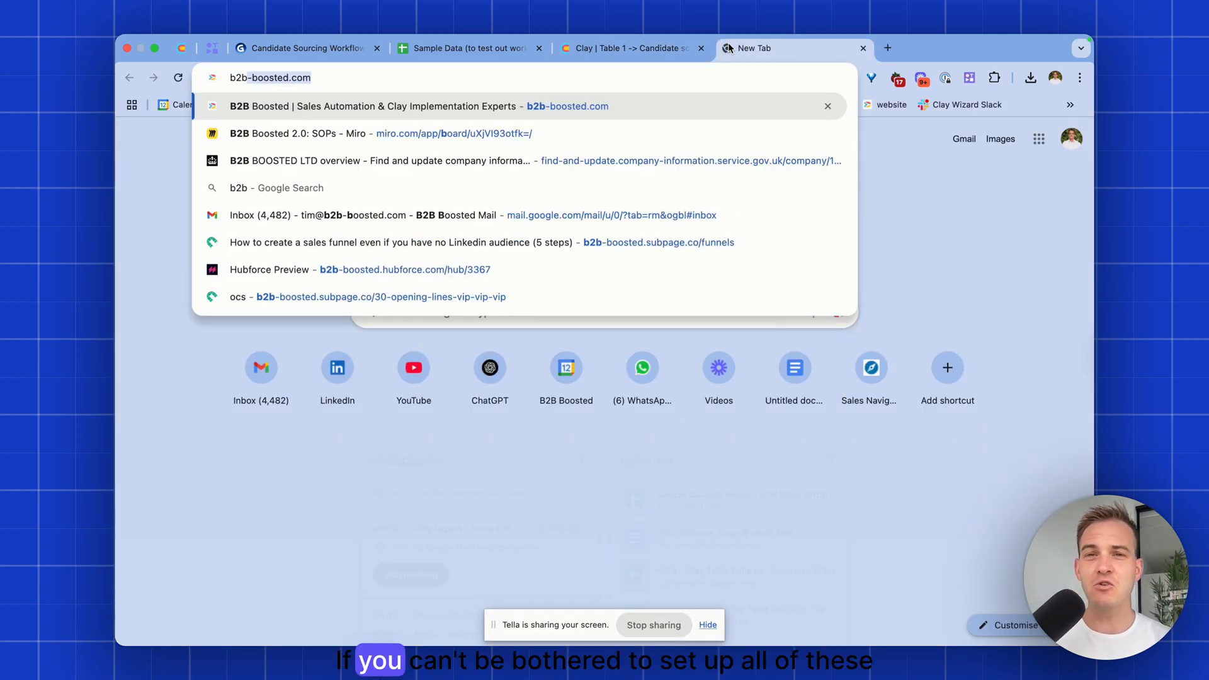
pyautogui.press('Return')
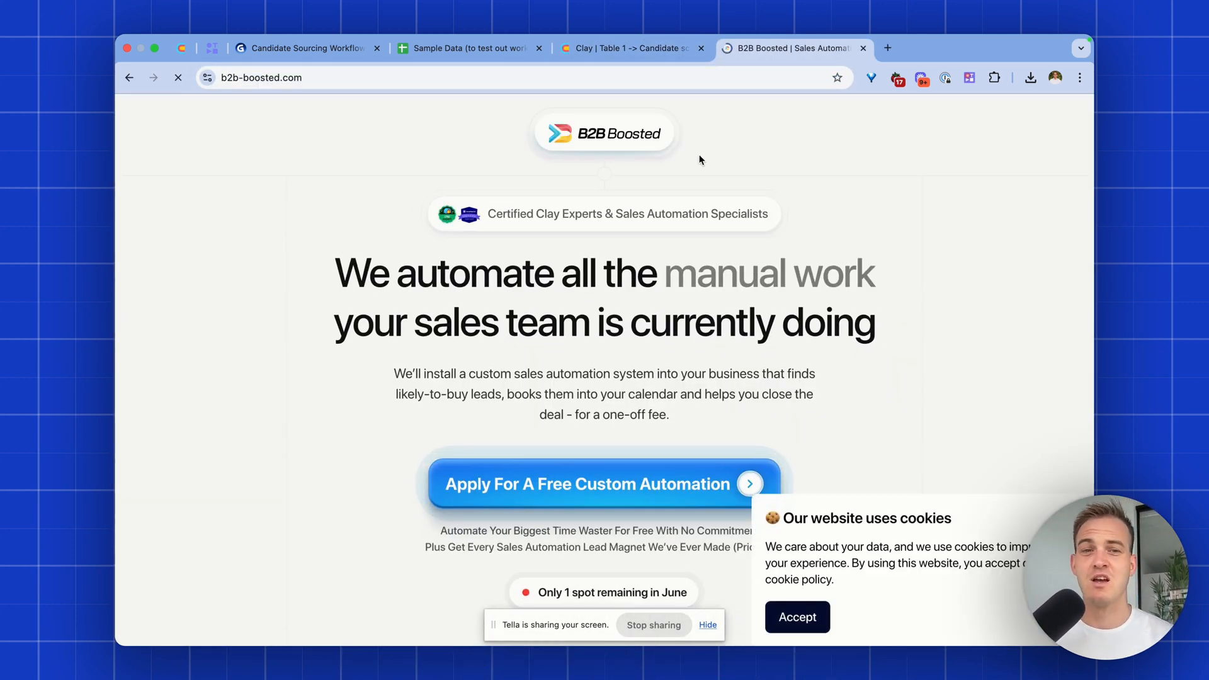
pyautogui.click(792, 619)
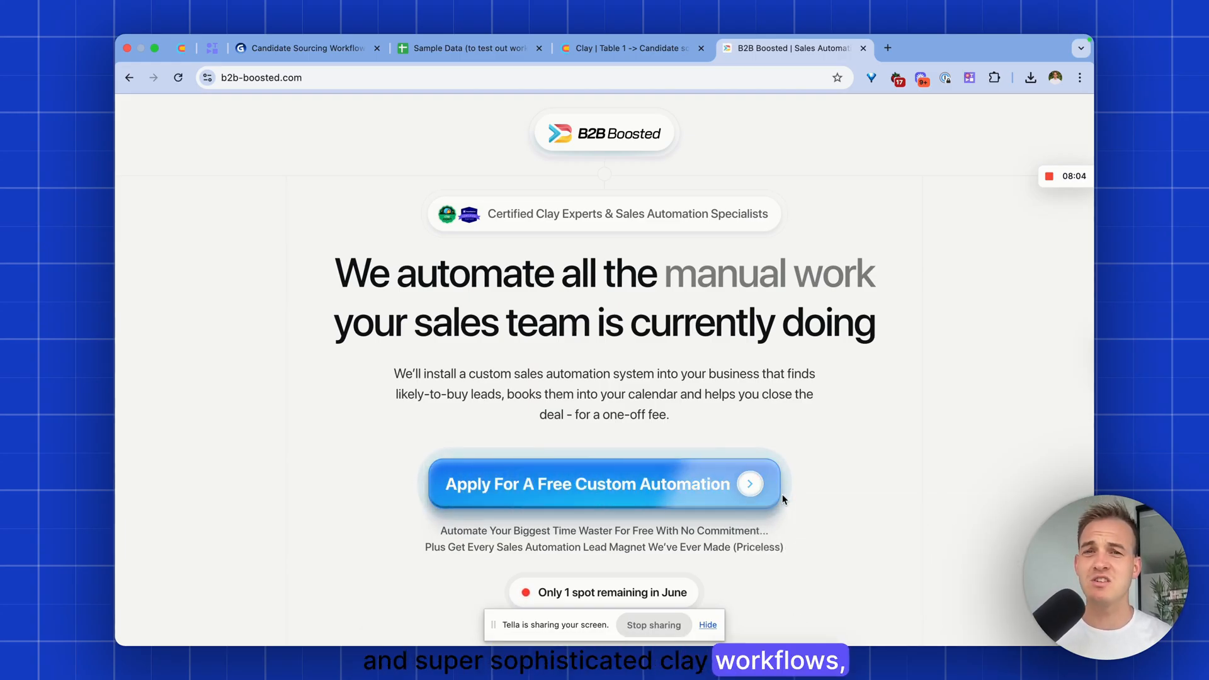